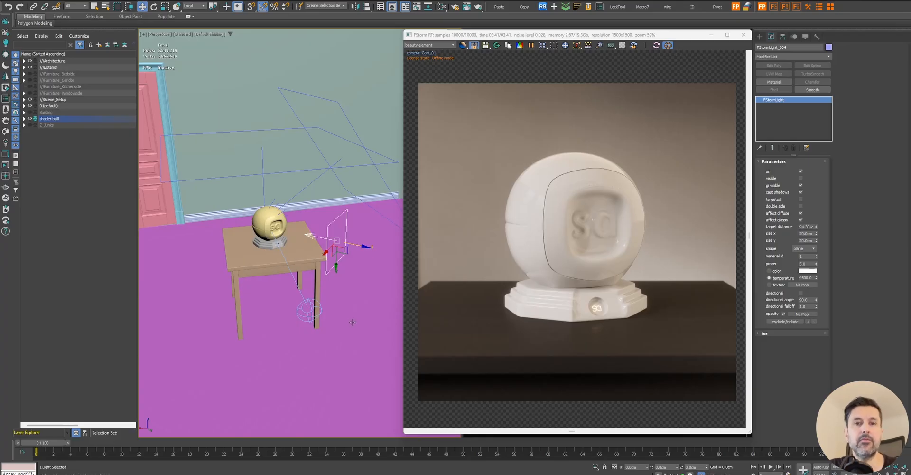
Step: Examine the house exterior, including the four windows, the tree and the sun light in front of it
left_click(239, 268)
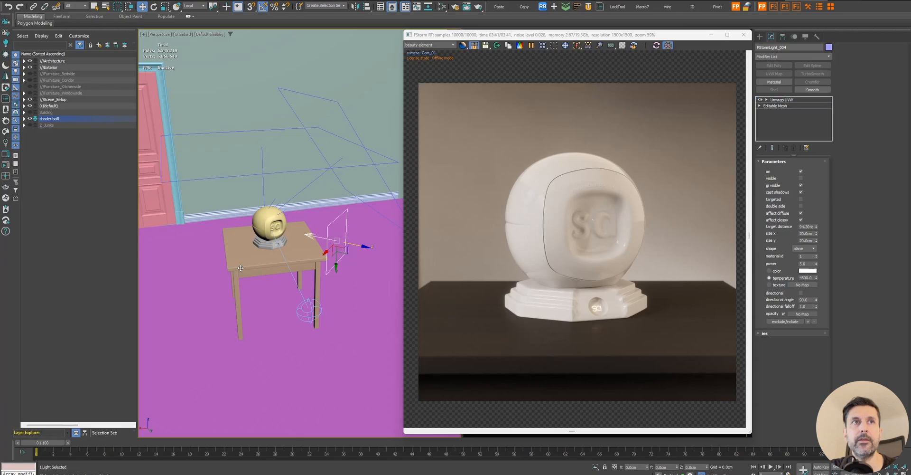
middle_click_drag(261, 253, 311, 256)
scroll(275, 248, "down", 3)
scroll(302, 246, "down", 6)
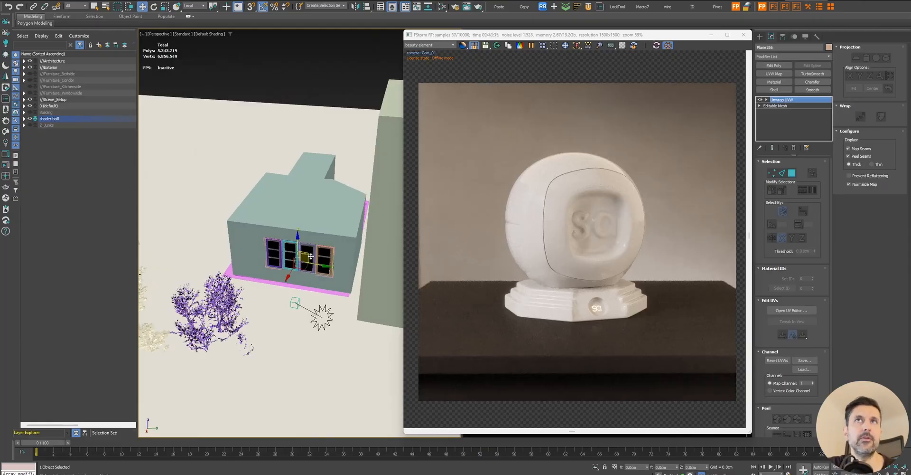
left_click(634, 45)
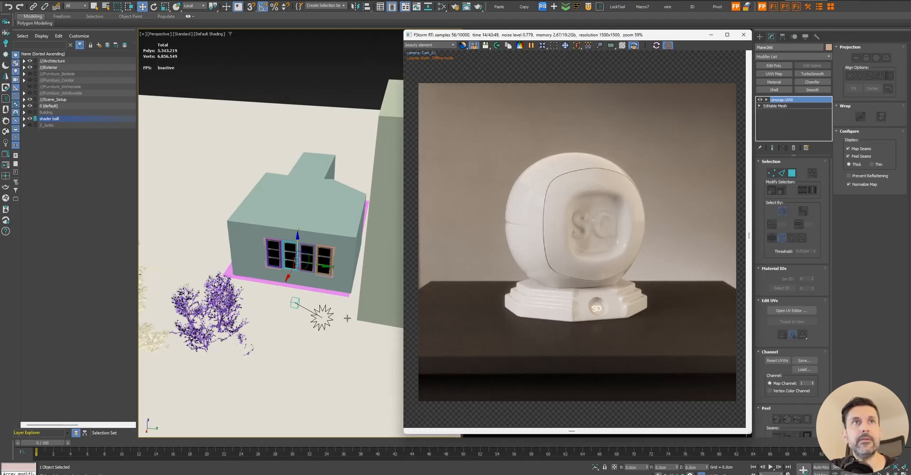
middle_click_drag(317, 290, 306, 283)
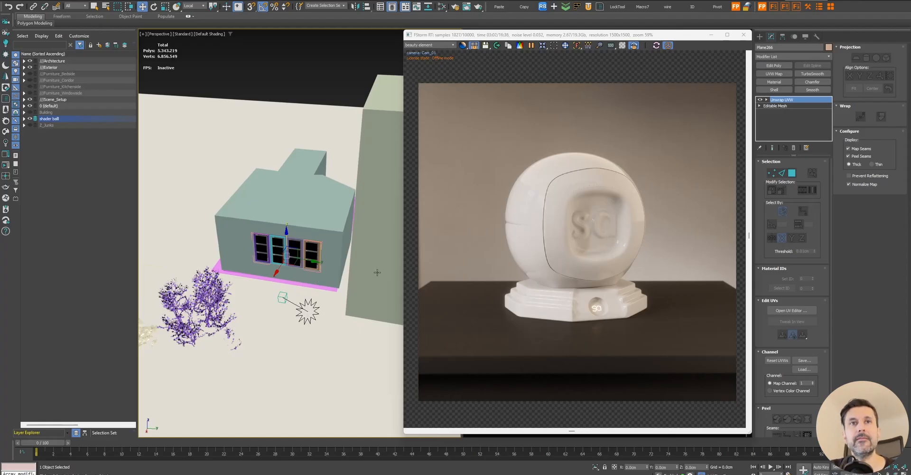
mouse_move(404, 434)
left_mouse_down()
mouse_move(474, 434)
mouse_move(412, 435)
left_mouse_up()
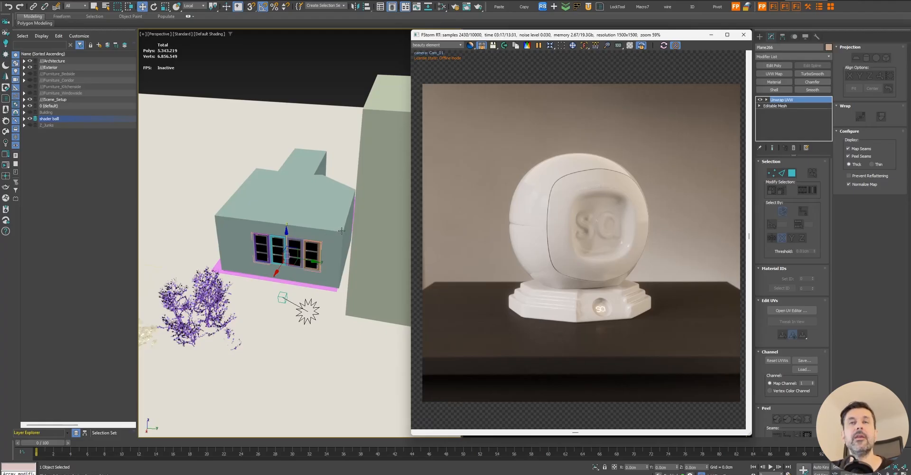
left_click(308, 211)
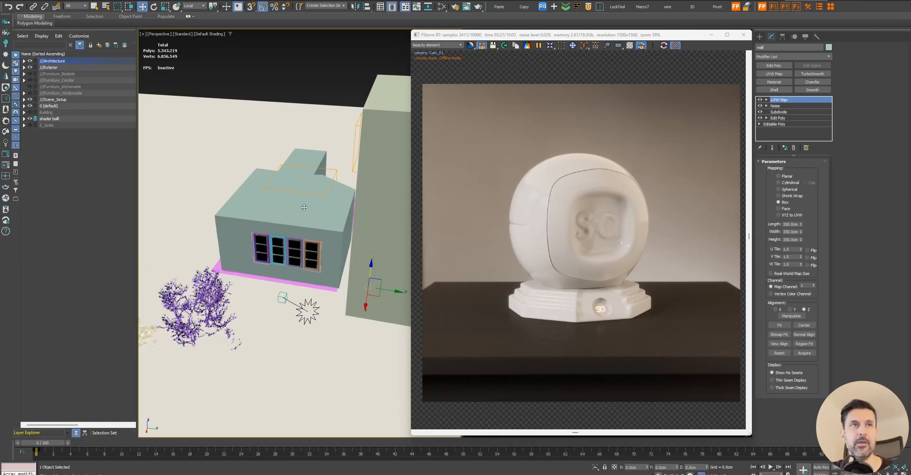
scroll(304, 205, "up", 3)
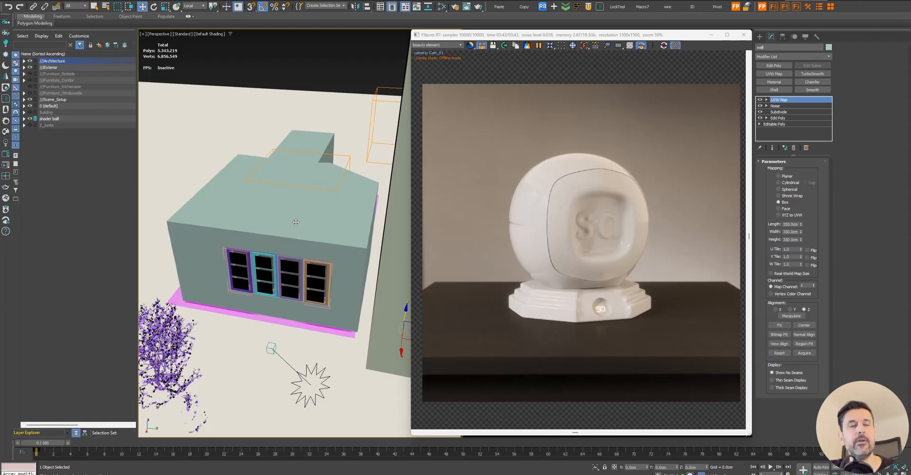
Step: Switch the viewport to wireframe to select the shader ball inside the house, frame it, and restore shaded display
scroll(301, 212, "up", 3)
key("F3")
scroll(248, 275, "up", 10)
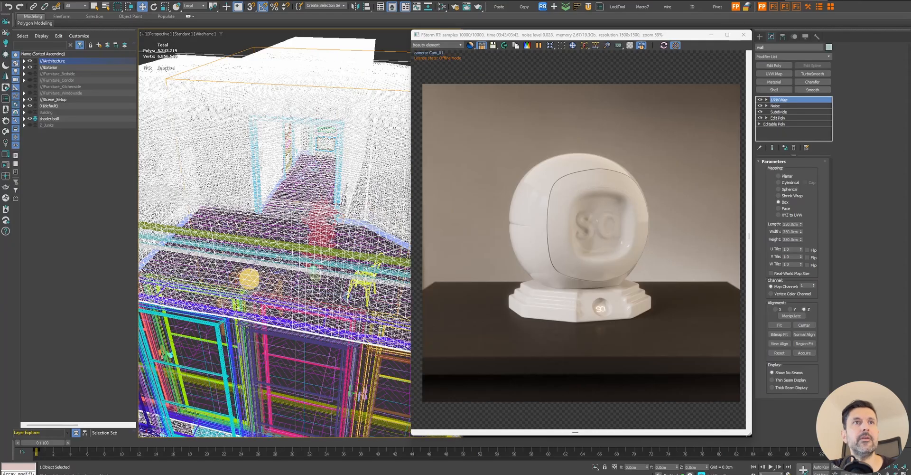
left_click(233, 310)
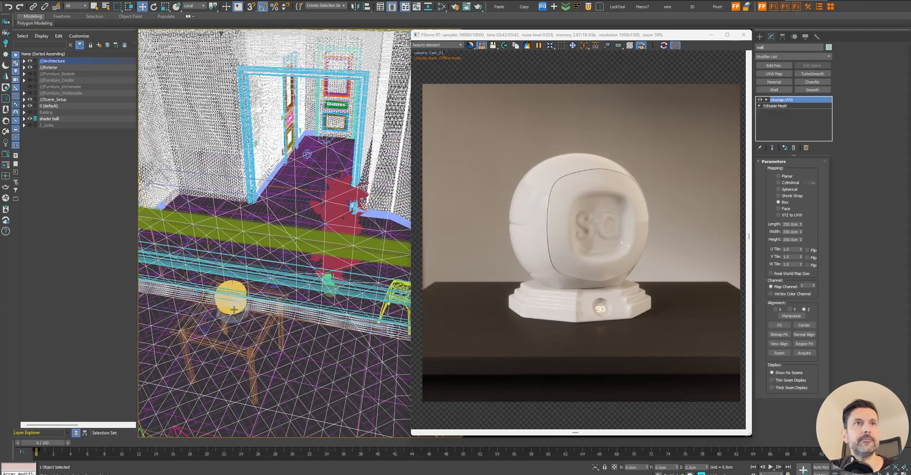
key("z")
key("F3")
middle_click_drag(312, 290, 258, 280, "alt")
scroll(266, 280, "down", 5)
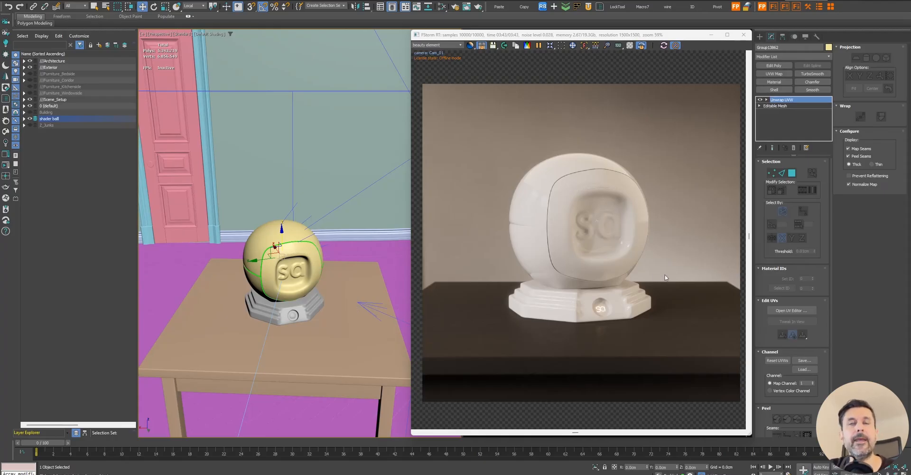
scroll(343, 250, "down", 3)
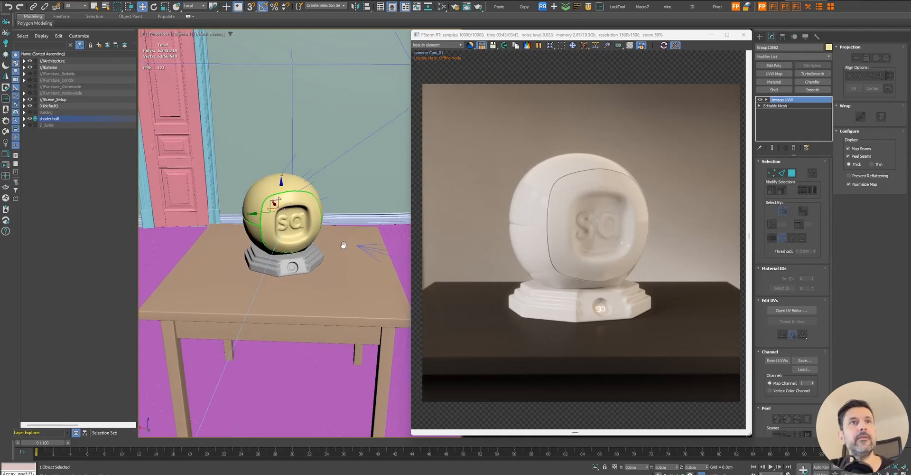
scroll(321, 291, "down", 3)
middle_click_drag(320, 290, 301, 287, "alt")
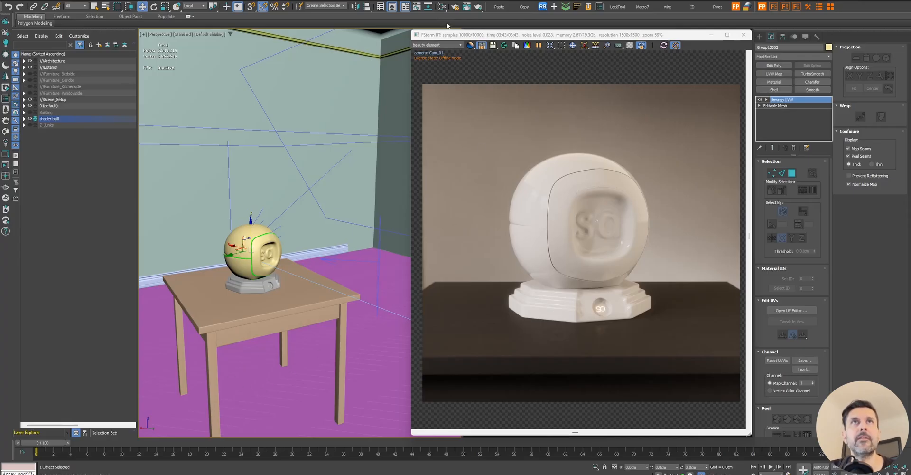
Step: Open the Slate Material Editor and bring the first FStorm map nodes of View3 into view
left_click(443, 8)
left_click_drag(176, 29, 241, 27)
middle_click_drag(95, 110, 138, 125)
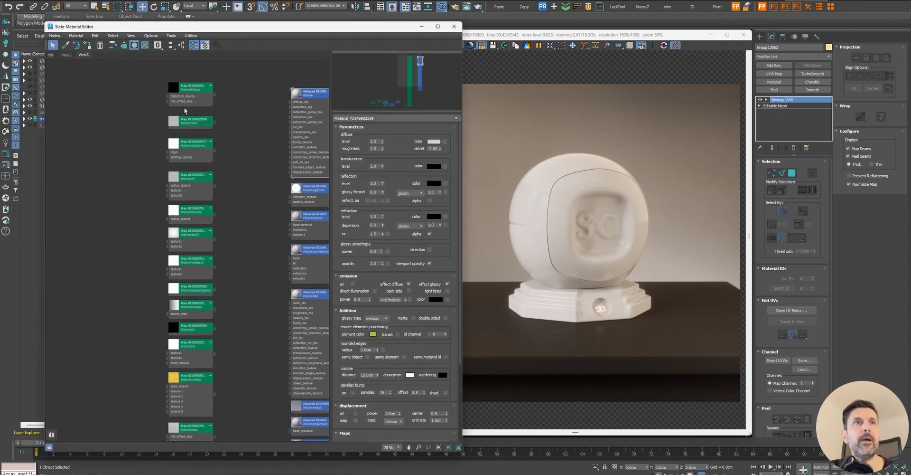
scroll(185, 112, "down", 3)
middle_click_drag(211, 390, 192, 401)
scroll(166, 102, "up", 2)
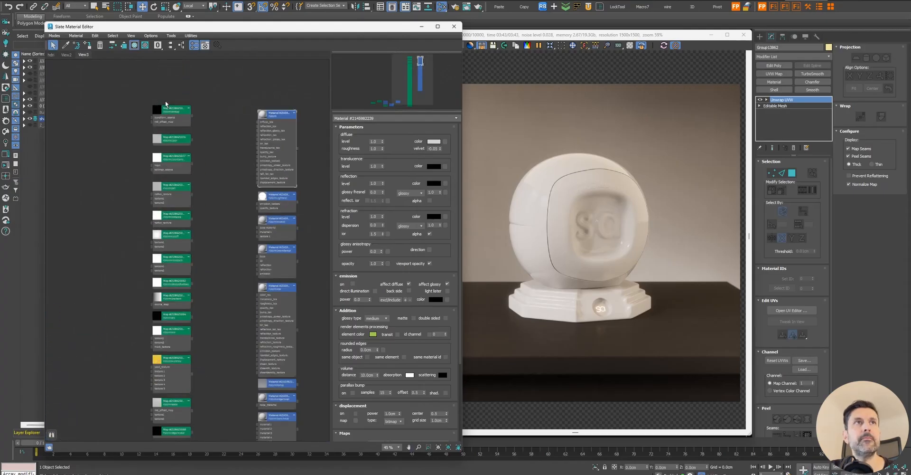
scroll(166, 104, "up", 3)
Step: Show the FStormBitmap map's parameters and expand its time and Output sections
double_click(185, 119)
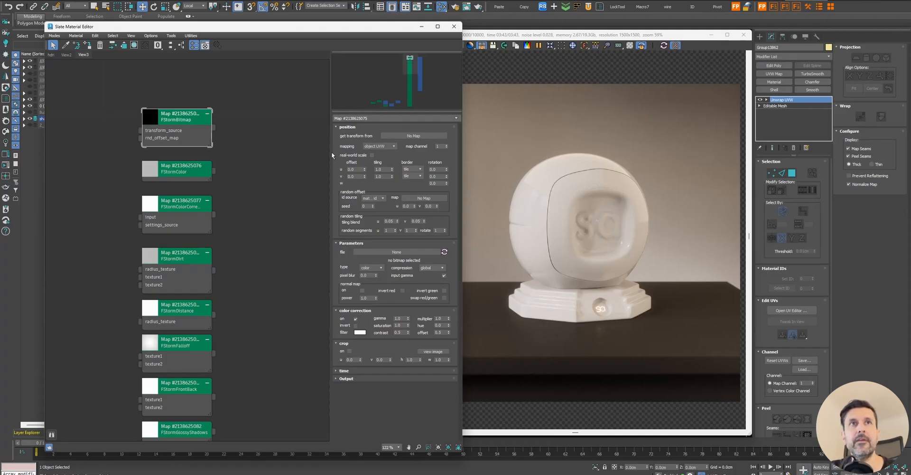
middle_click_drag(259, 129, 299, 129)
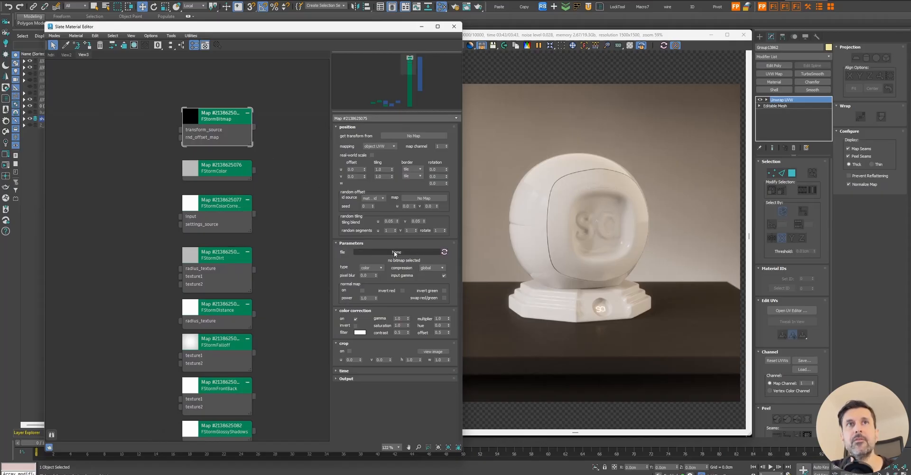
left_click(352, 372)
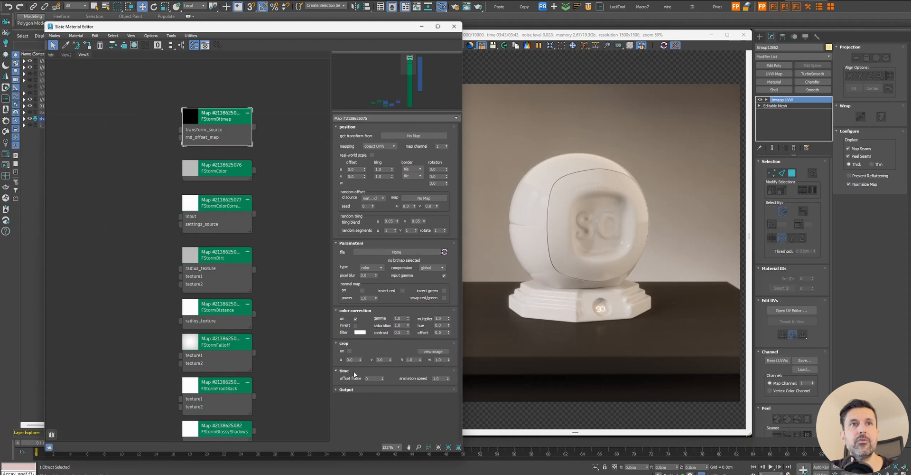
left_click(360, 389)
left_click_drag(396, 191, 397, 346)
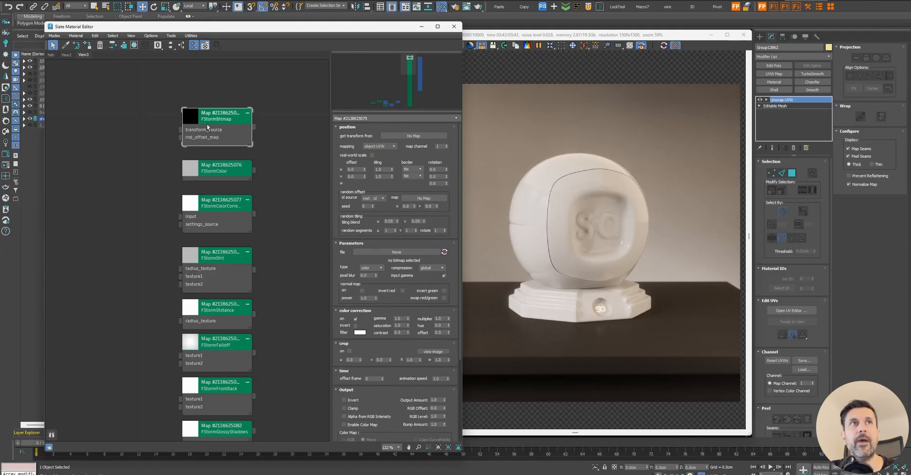
Step: Connect the empty FStormBitmap map to the transform_source of the bitmap feeding the material's diffuse texture, and check its position settings
scroll(281, 145, "down", 8)
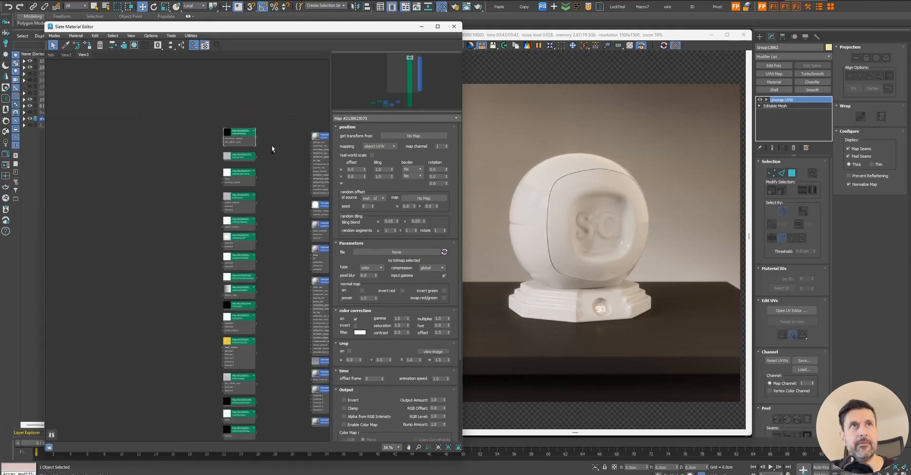
middle_click_drag(271, 145, 122, 152)
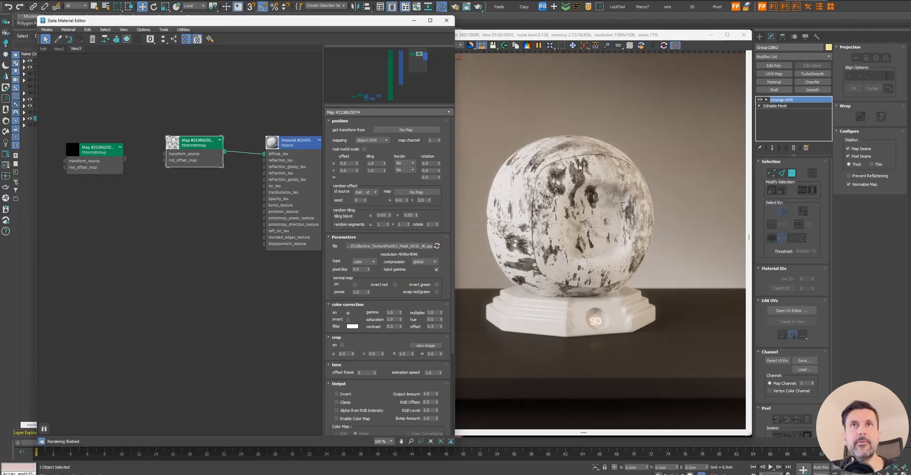
left_click(121, 168)
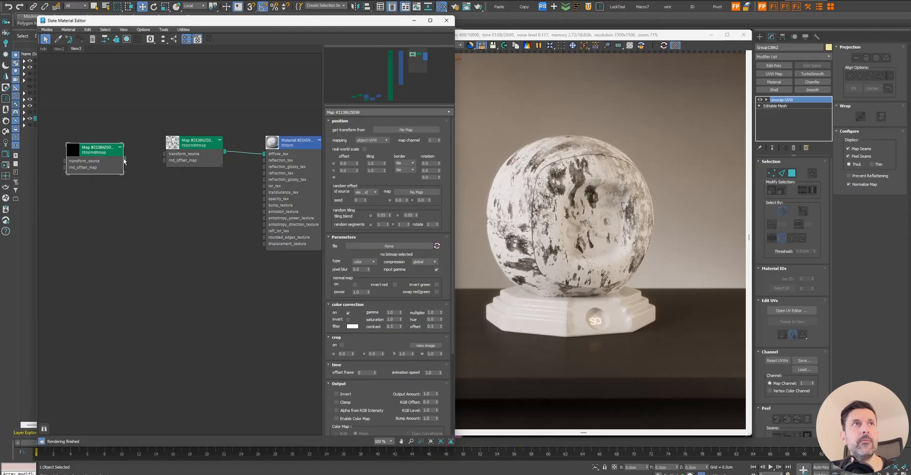
left_click_drag(125, 159, 164, 154)
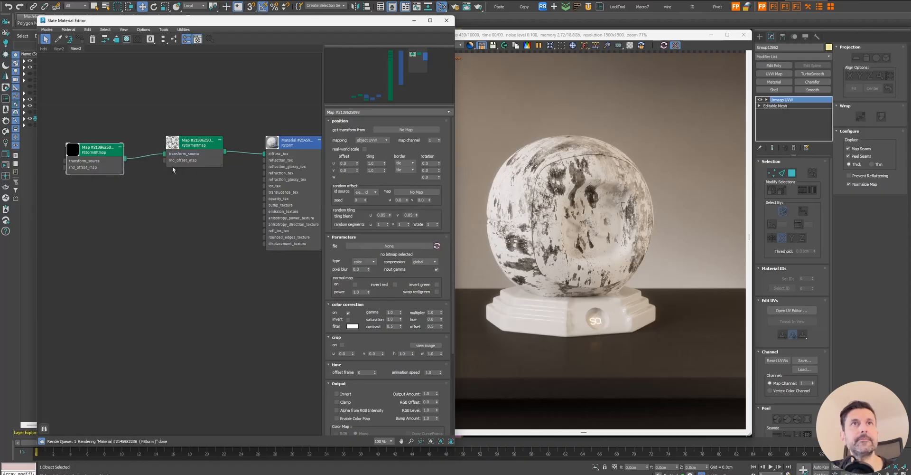
left_click(192, 156)
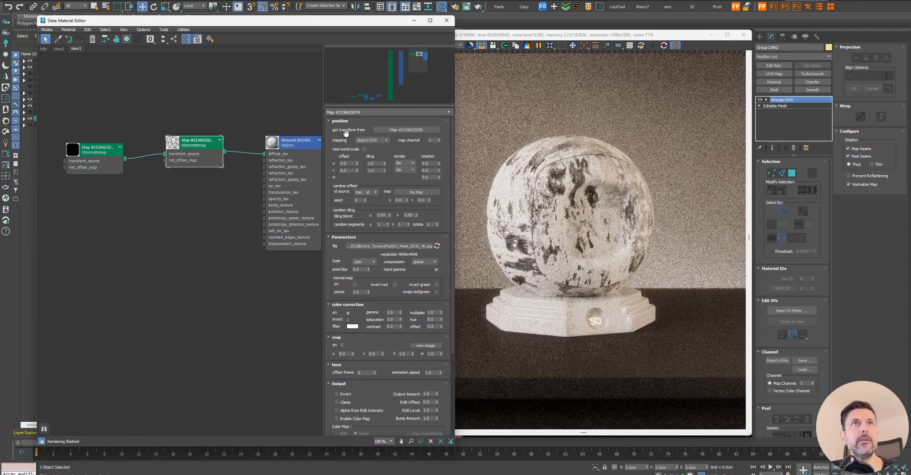
Step: Enable real-world scale on the empty source bitmap and set its U and V tiling to 100 cm
left_click(98, 152)
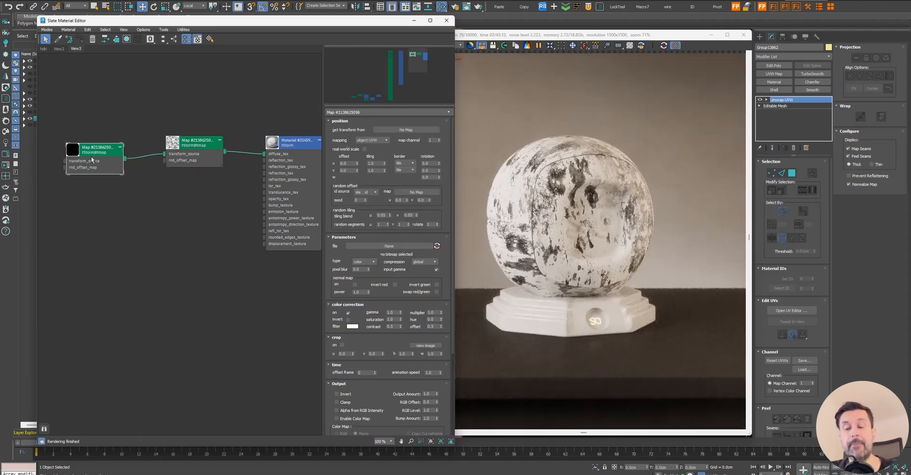
left_click(365, 149)
double_click(374, 164)
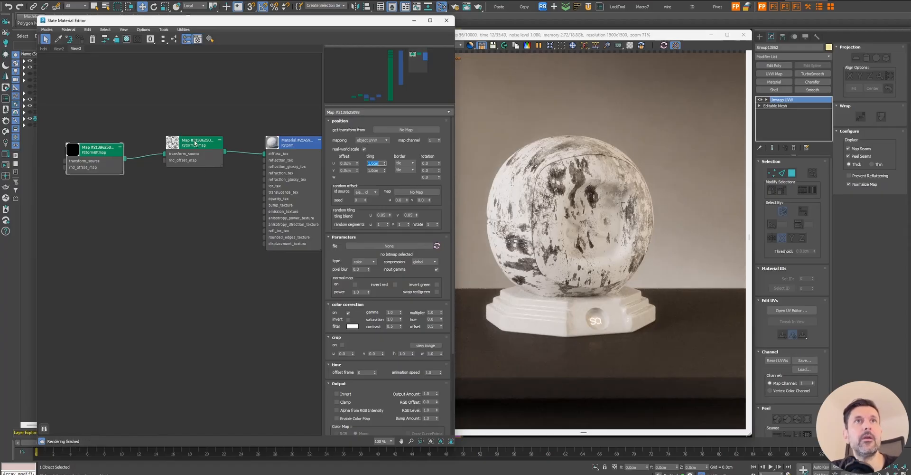
type("100")
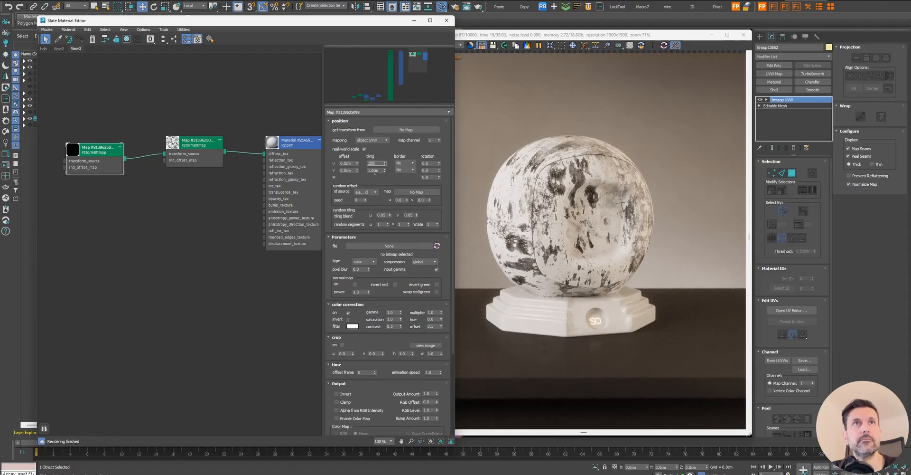
key("Tab")
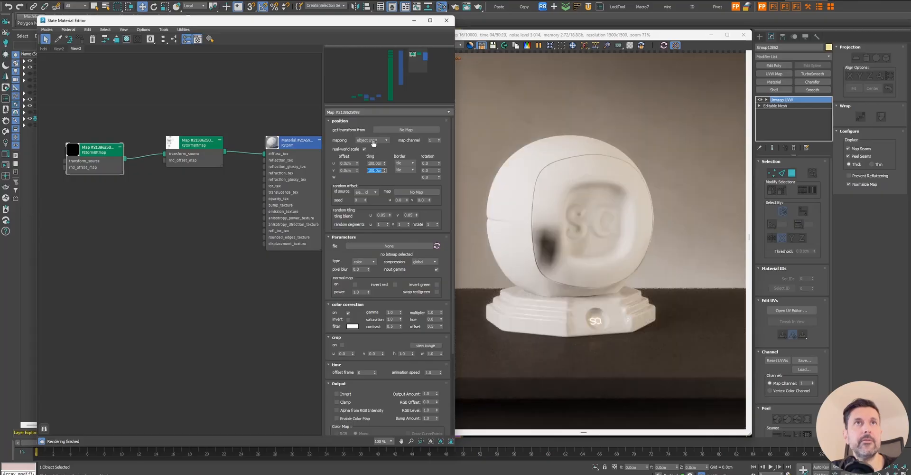
Step: Set the source bitmap's U and V tiling to 0.5 cm
double_click(375, 164)
type("0.5")
key("Tab")
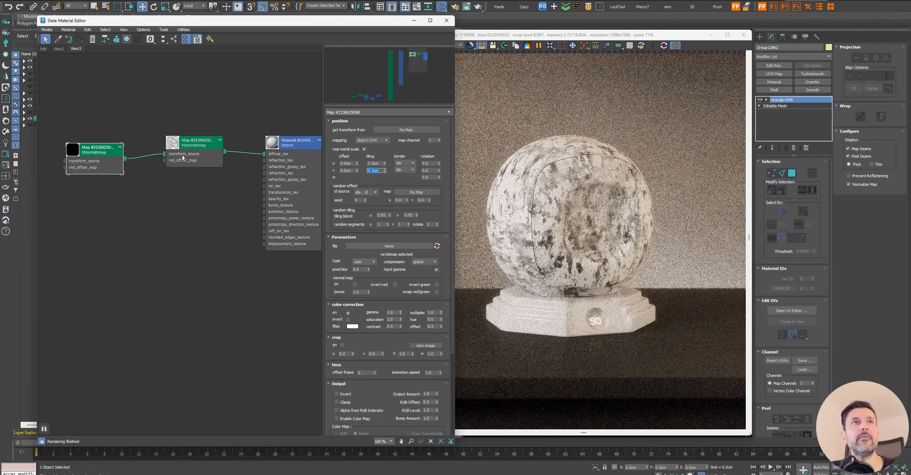
Step: Duplicate the textured FStormBitmap node twice below the original, keeping both copies linked to the same transform source
left_click_drag(203, 145, 200, 141)
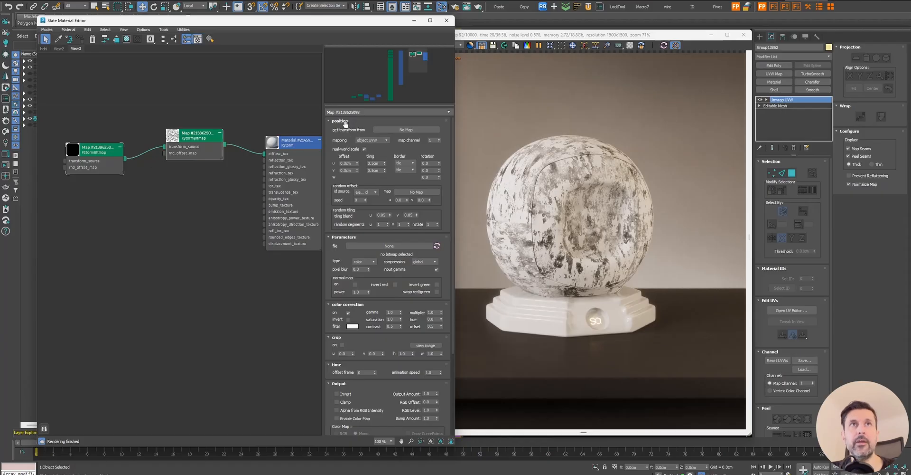
left_click_drag(194, 136, 194, 222, "shift")
Step: Delete the empty FStormBitmap map that drives the transform of the three textured bitmaps
left_click(97, 157)
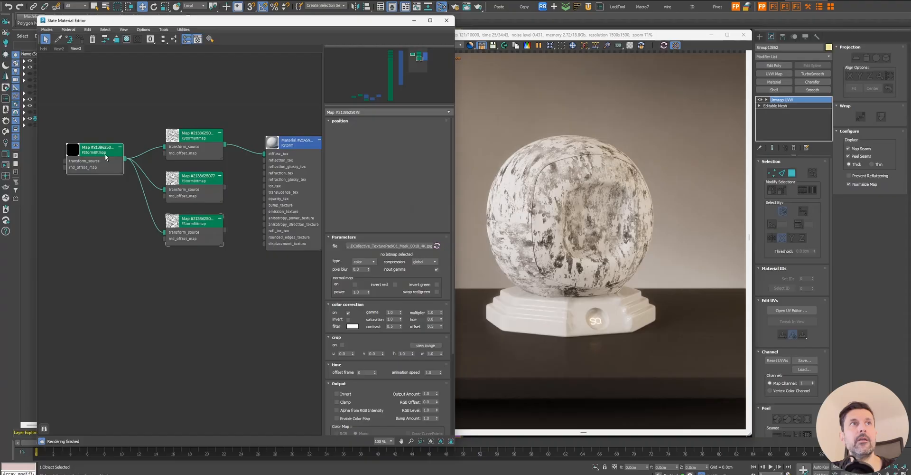
left_click_drag(96, 157, 89, 174)
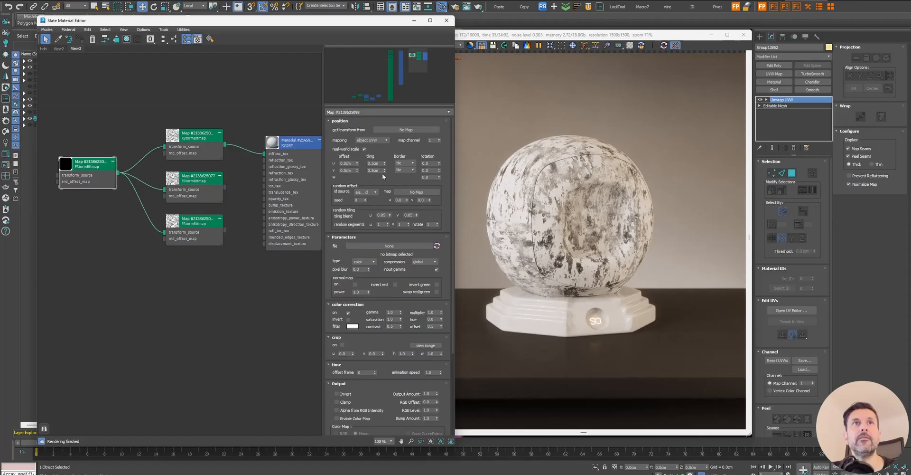
middle_click_drag(97, 162, 127, 166)
key("Delete")
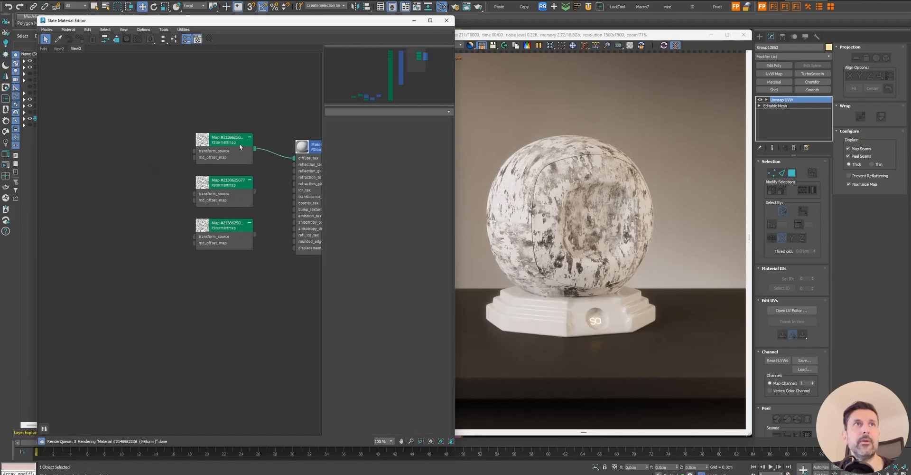
Step: Move the diffuse bitmap node away from its two copies and connect its output to the transform_source of both
left_click_drag(239, 143, 119, 144)
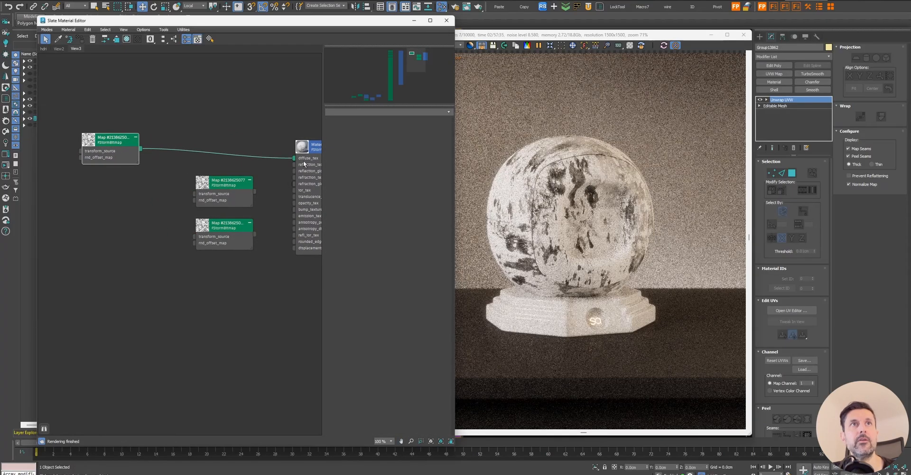
left_click_drag(192, 197, 194, 194)
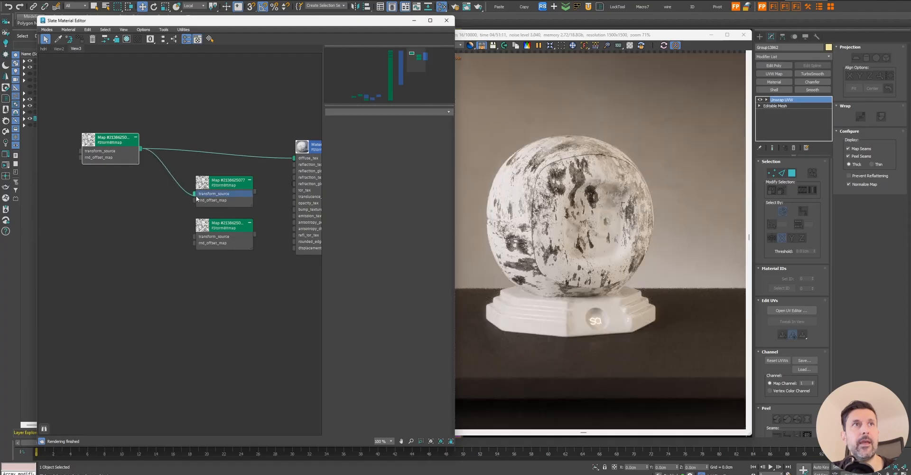
left_click_drag(141, 149, 193, 236)
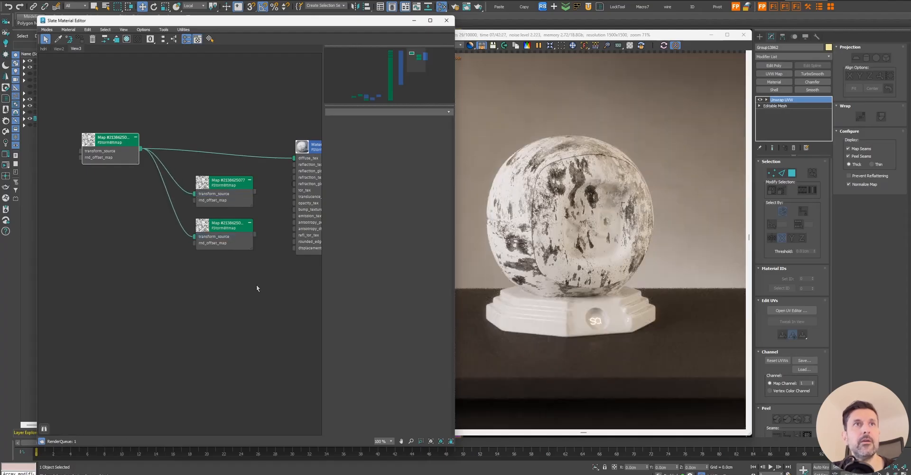
Step: Connect the two bitmap copies to the FStorm material's reflection_tex and reflection_glossy_tex inputs
middle_click_drag(257, 285, 222, 278)
left_click_drag(216, 195, 255, 168)
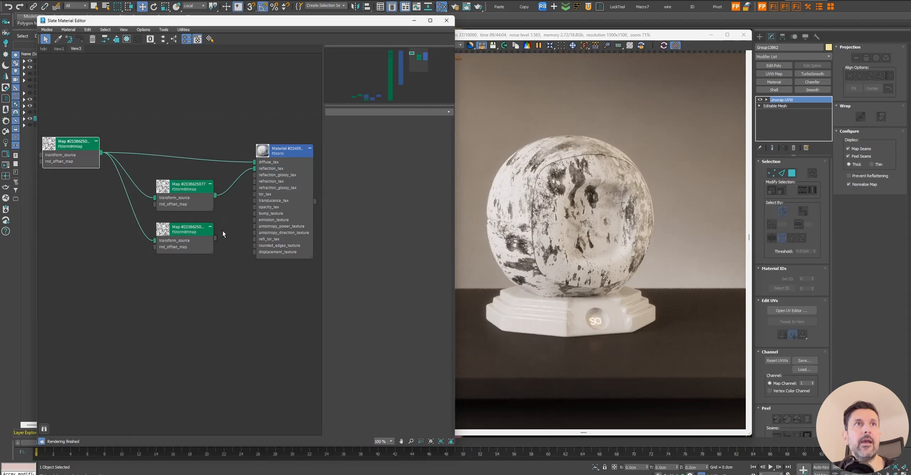
left_click_drag(216, 238, 254, 175)
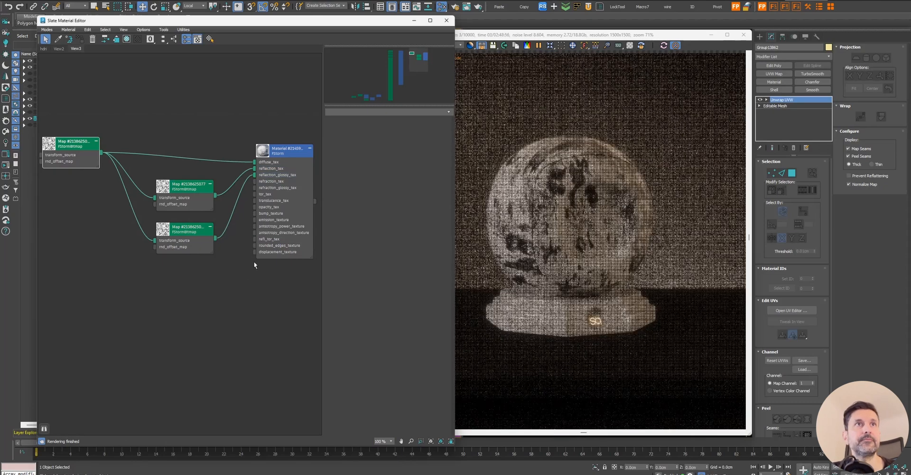
Step: Set the source bitmap's U and V tiling to 3
double_click(197, 180)
double_click(68, 144)
left_click(372, 163)
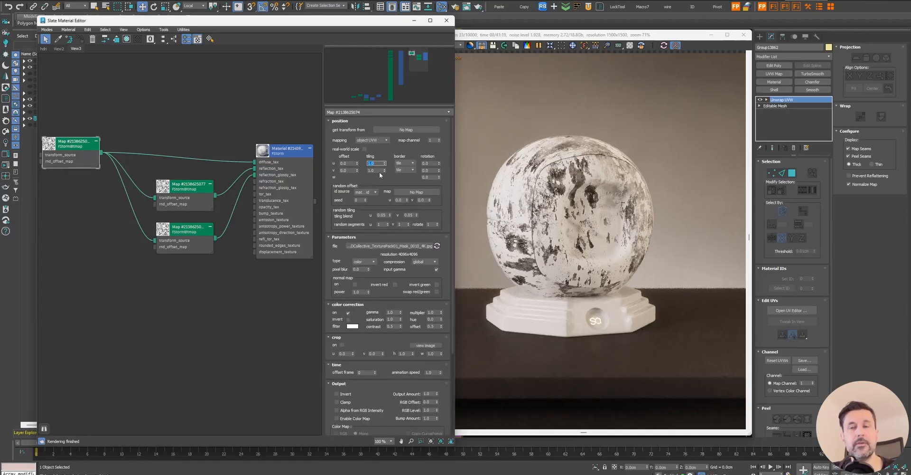
type("3")
key("Return")
double_click(371, 170)
type("3")
key("Return")
Step: Disconnect the source bitmap from diffuse_tex and inspect the sphere's reflections up close in the render
left_click(218, 162)
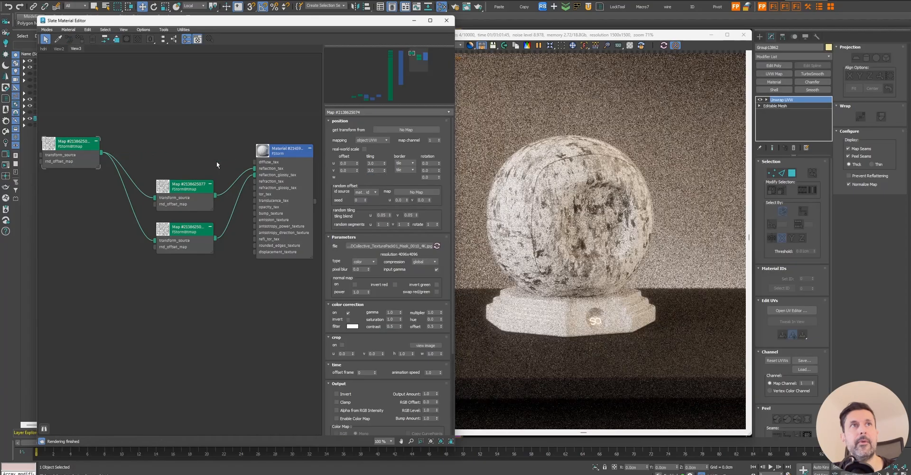
left_click(600, 157)
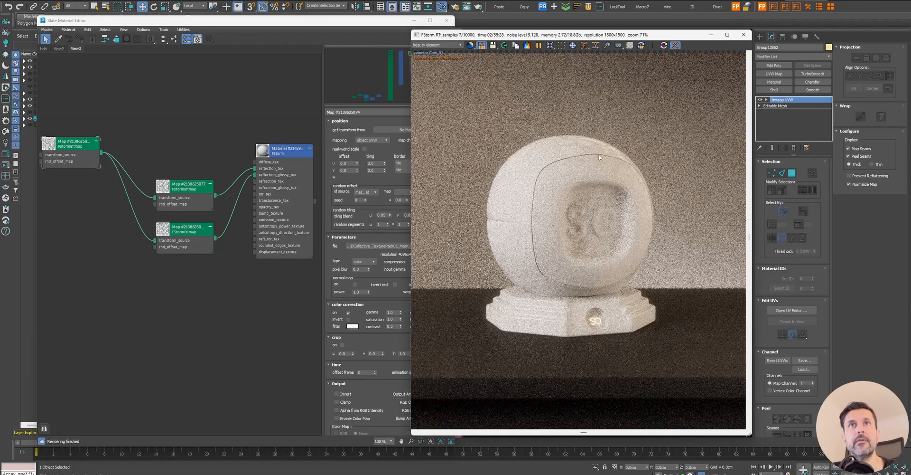
scroll(600, 157, "up", 4)
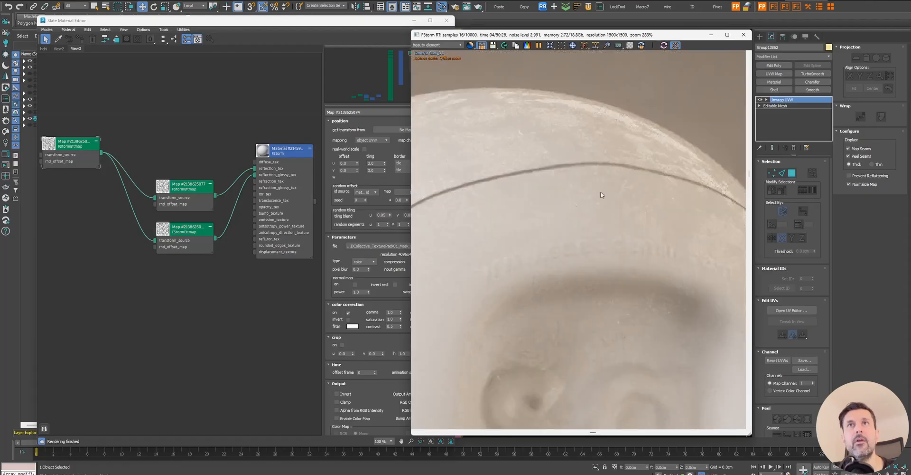
scroll(533, 162, "down", 3)
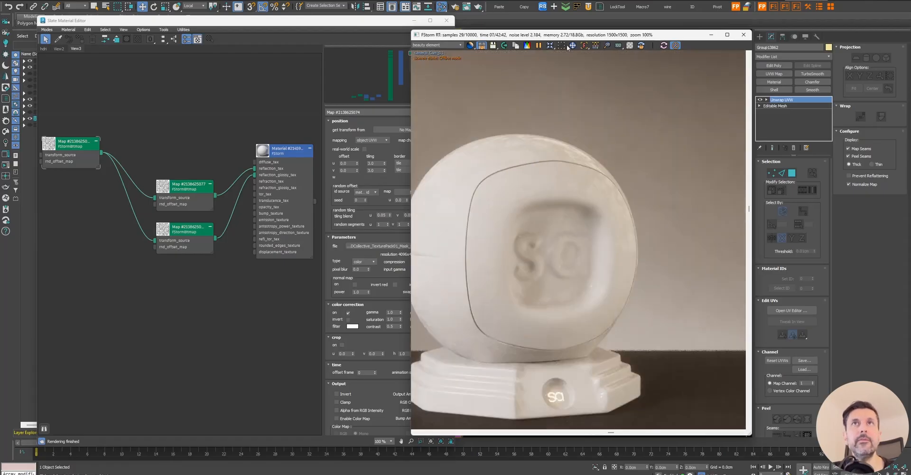
scroll(577, 195, "down", 1)
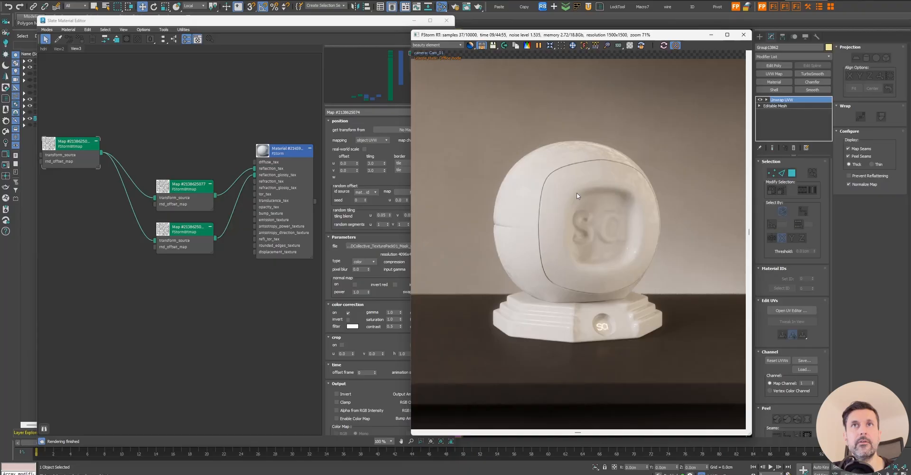
middle_click_drag(577, 195, 573, 193)
Step: Delete the two bitmap copies, connect the remaining bitmap to diffuse_tex and place it beside the material
left_click(277, 291)
double_click(168, 192)
key("Delete")
left_click(185, 234)
key("Delete")
left_click_drag(84, 154, 255, 162)
left_click_drag(161, 166, 158, 162)
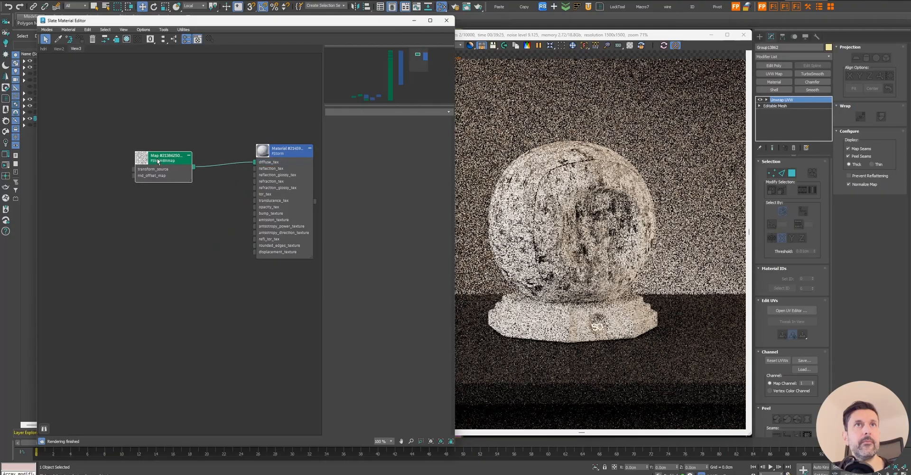
Step: Examine the mapping types available in the remaining bitmap's position settings
double_click(158, 162)
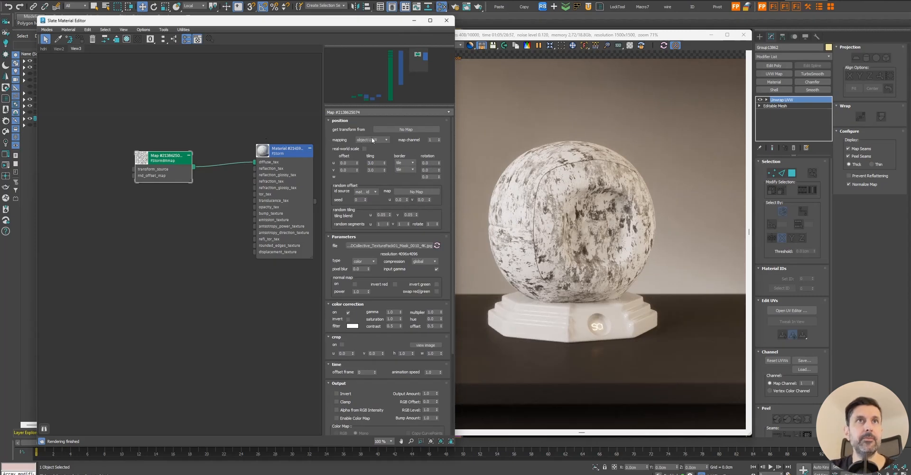
left_click(371, 140)
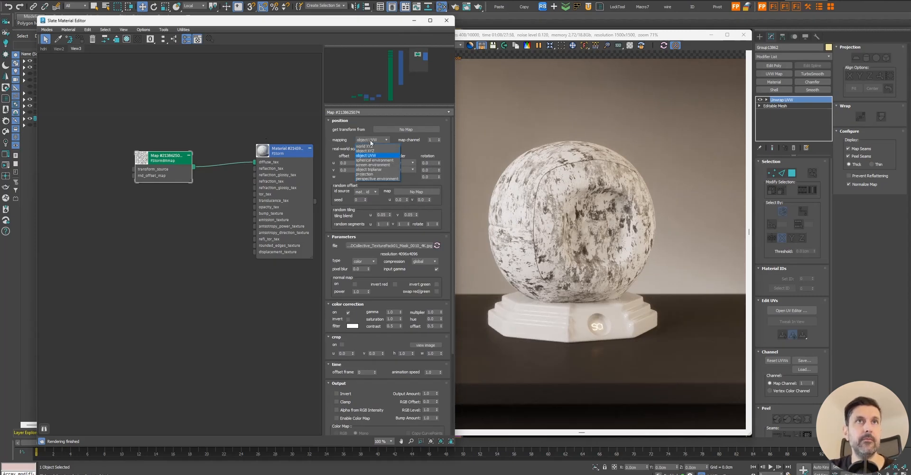
left_click(338, 141)
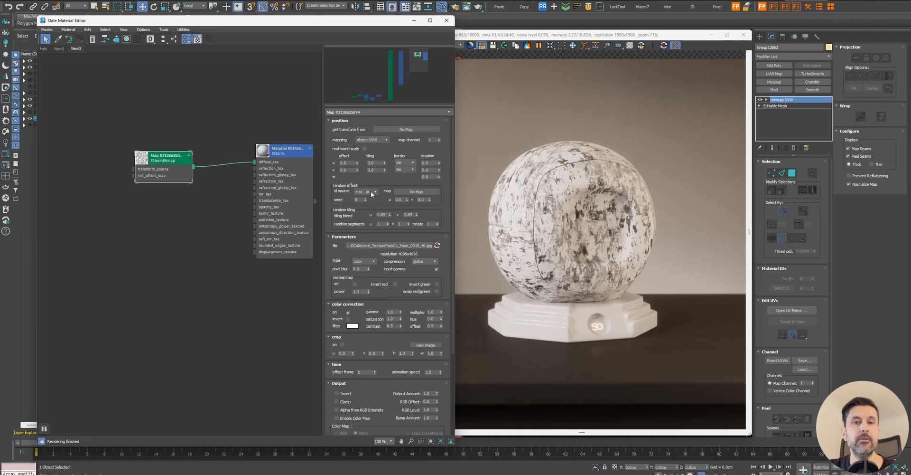
Step: Move and narrow the material editor, and shift the render window aside to uncover the camera viewport
left_click_drag(350, 24, 324, 22)
middle_click_drag(250, 104, 206, 100)
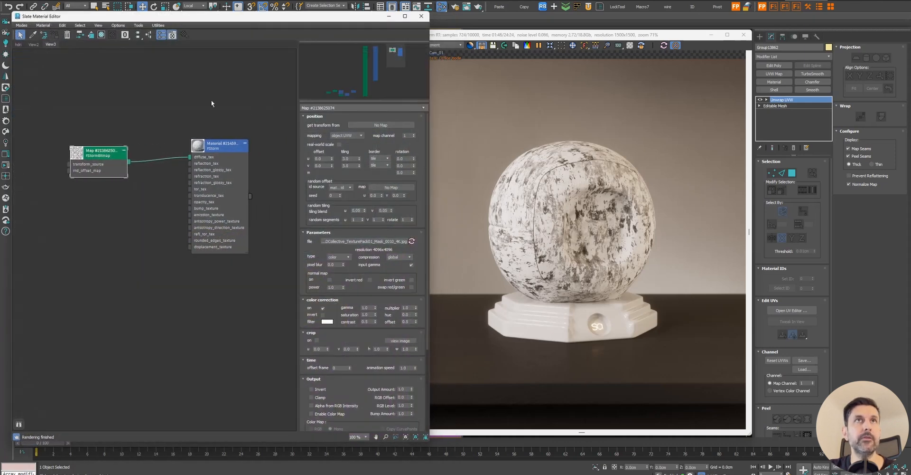
left_click_drag(432, 77, 402, 72)
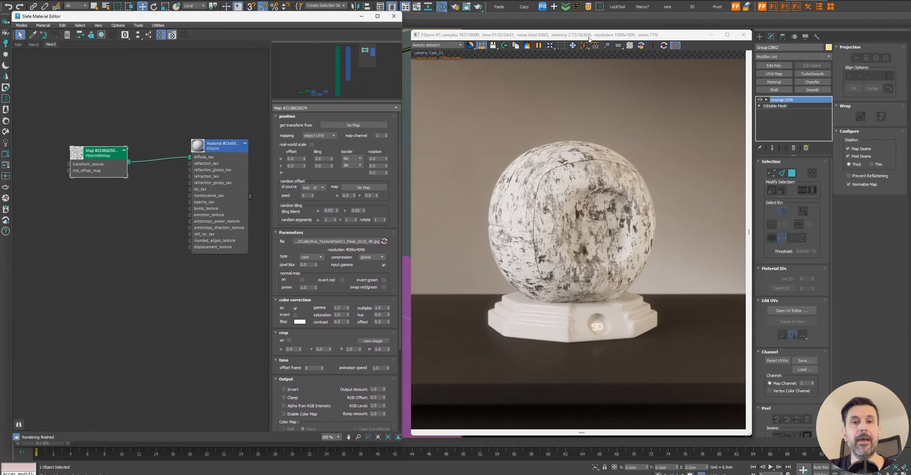
left_click_drag(564, 39, 228, 28)
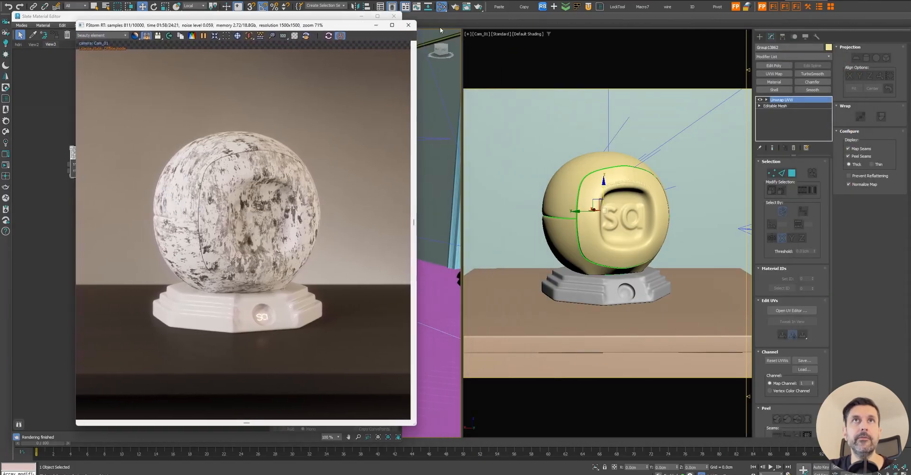
Step: Switch the Cam_01 viewport to the floor camera and move the render window clear of the material editor
left_click(481, 36)
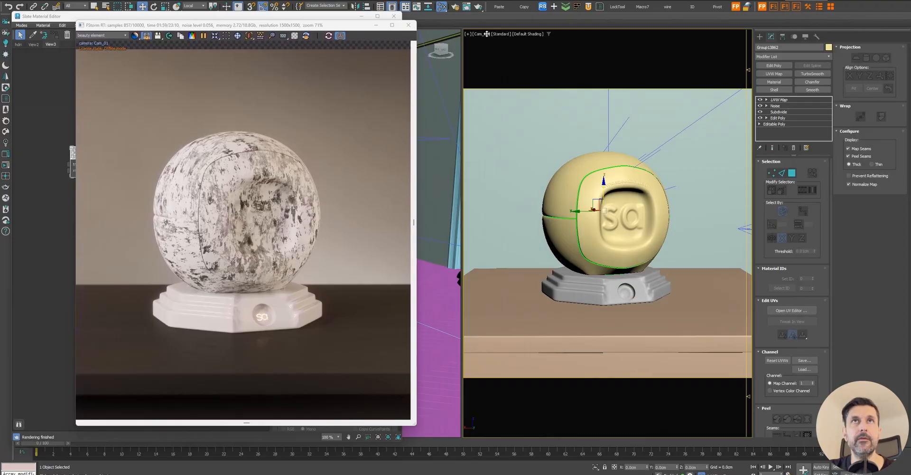
left_click(486, 33)
mouse_move(546, 41)
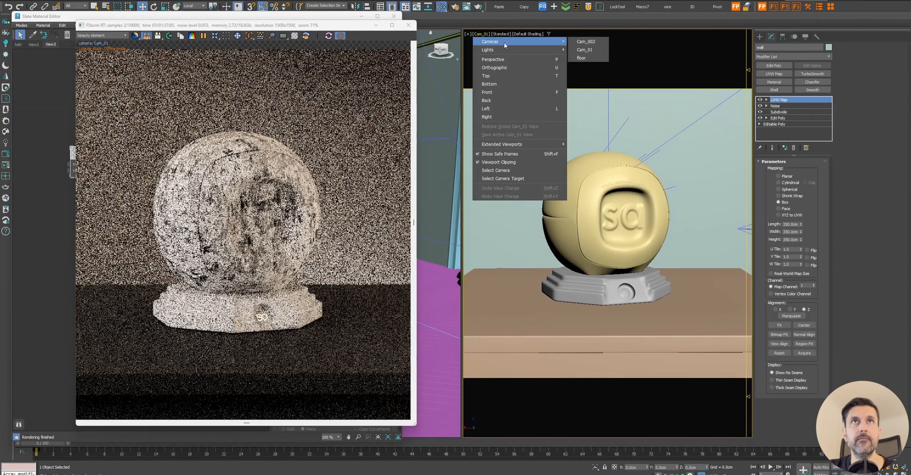
left_click(583, 57)
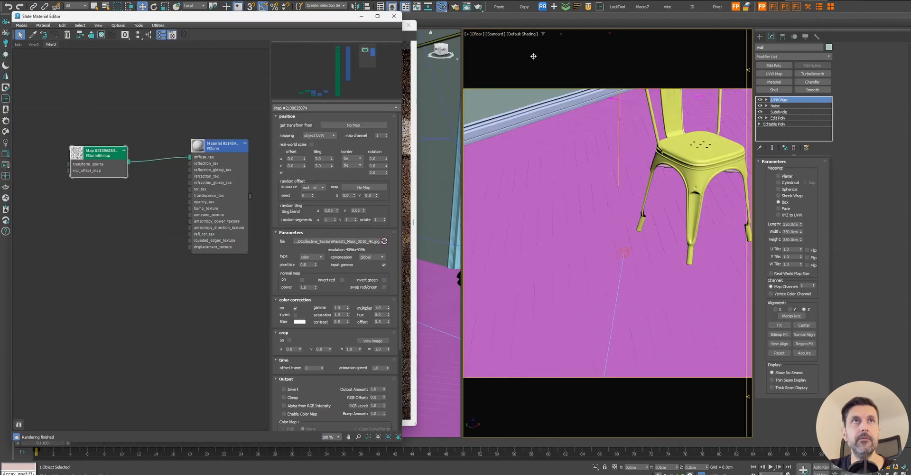
left_click(408, 64)
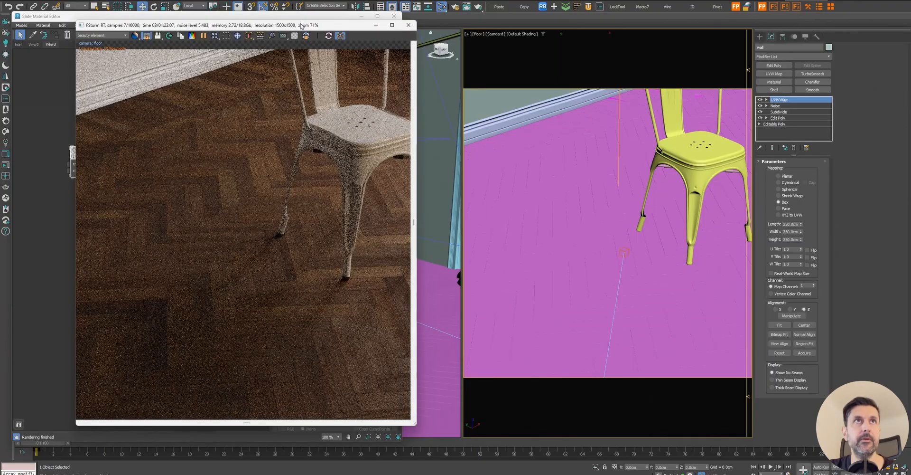
left_click_drag(301, 26, 703, 22)
Step: Pick the floor's material from the viewport and place its FStormSwitchMat node below the textured material
left_click(33, 35)
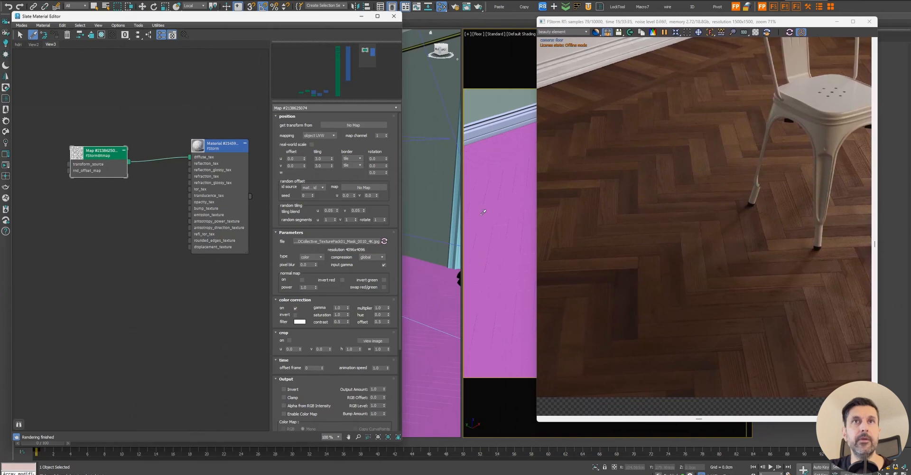
left_click(516, 210)
left_click_drag(145, 228, 213, 278)
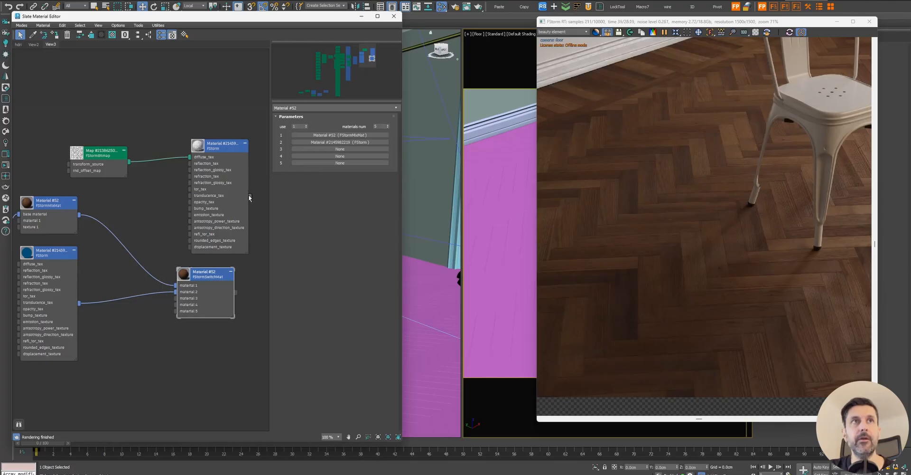
Step: Replace the blue material in the switch's material 2 slot with the textured FStorm material and set the switch to use 2
left_click_drag(258, 198, 177, 294)
left_click(47, 277)
key("Delete")
left_click_drag(222, 152, 115, 244)
left_click(217, 277)
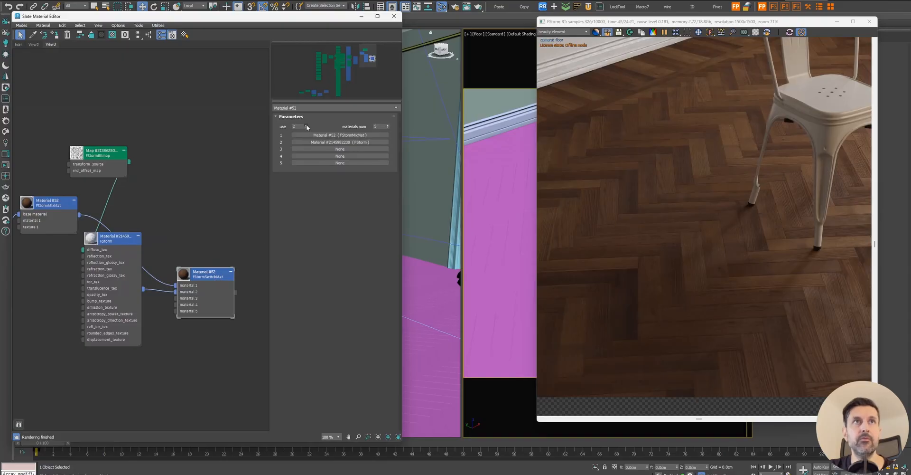
left_click_drag(126, 240, 198, 126)
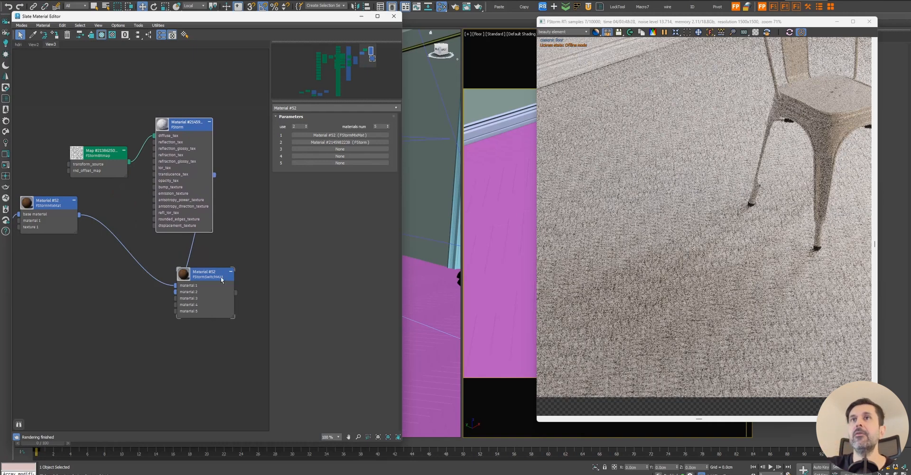
Step: Enable region rendering and frame the floor planks near the chair leg in the render window
left_click_drag(702, 22, 638, 29)
left_click(623, 38)
middle_click_drag(697, 278, 701, 213)
scroll(701, 213, "up", 1)
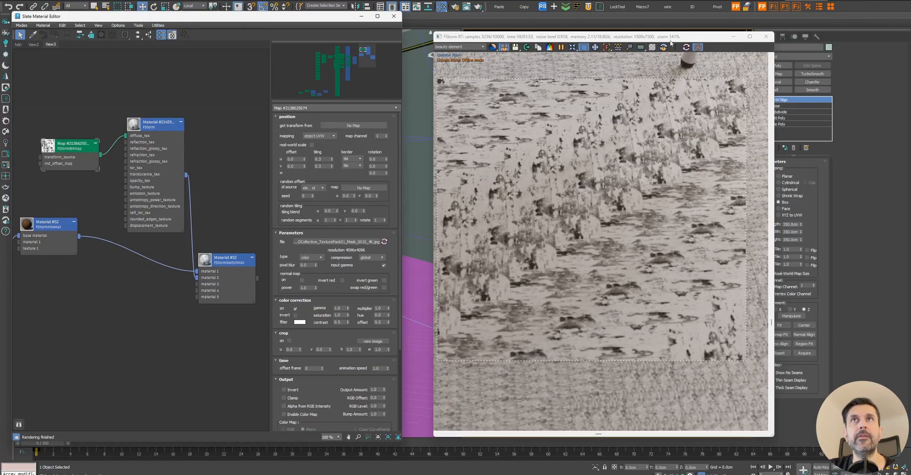
left_click_drag(674, 36, 643, 34)
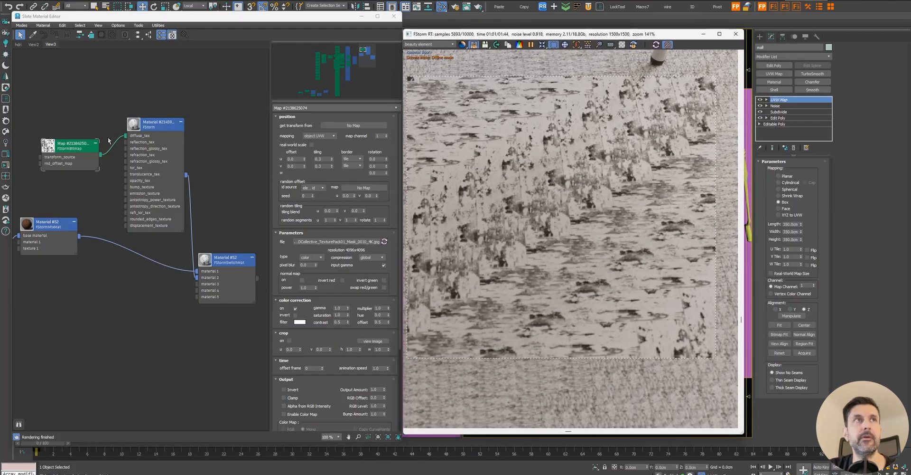
middle_click_drag(505, 224, 517, 234)
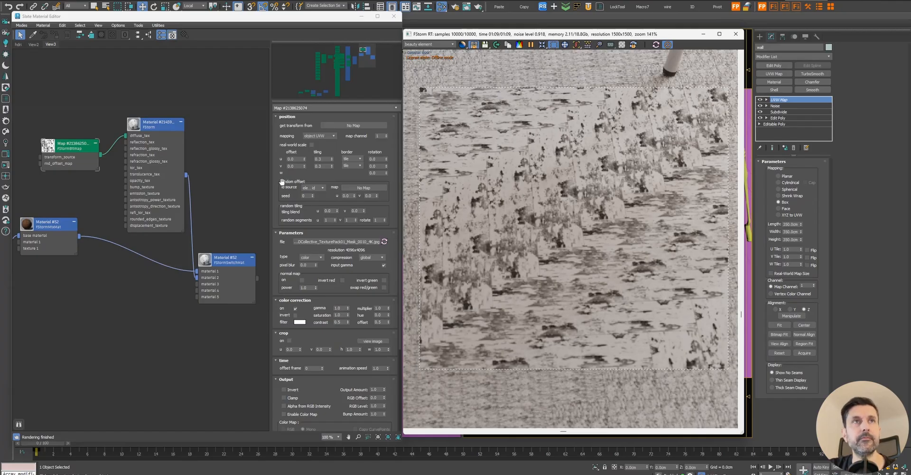
Step: Set the bitmap's random offset ID source to element id, with U and V offsets of 4
left_click(321, 188)
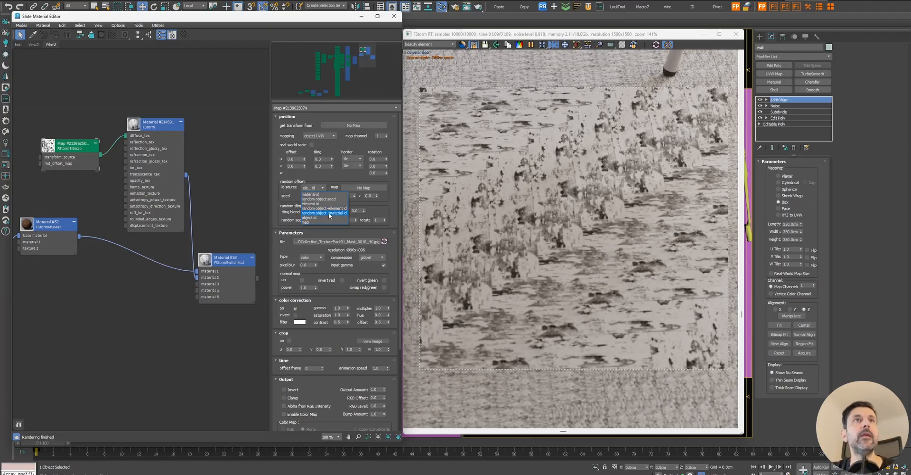
left_click(324, 204)
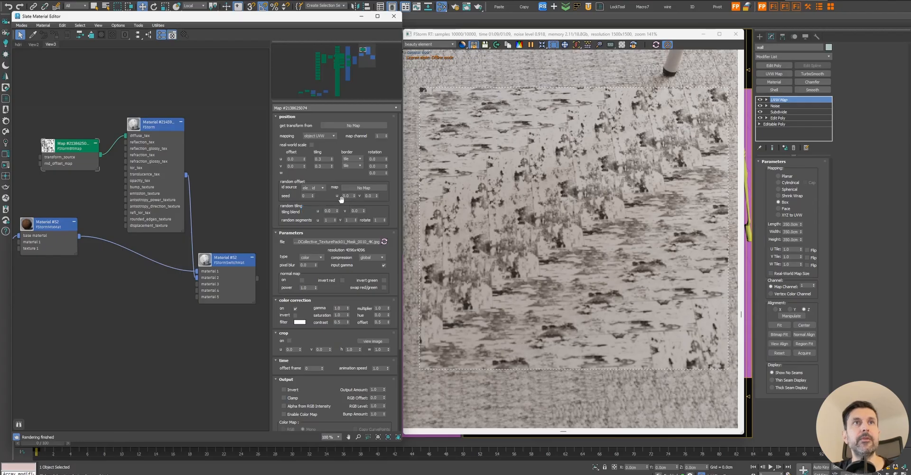
left_click(349, 195)
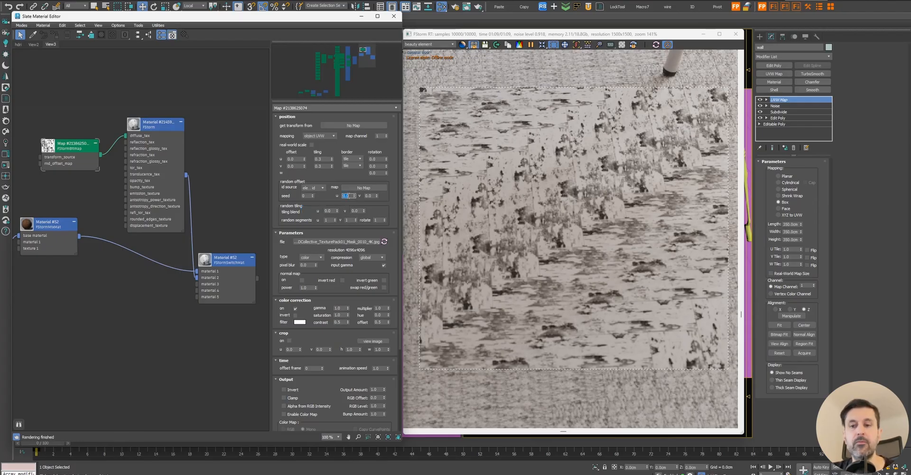
type("4")
key("Tab")
type("4")
key("Return")
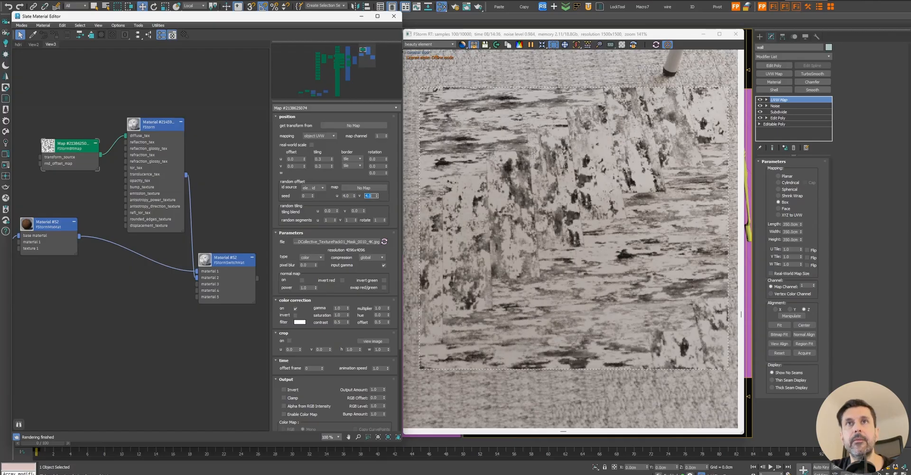
Step: Compare the texture variation on the planks up close and across the whole floor, and change the random offset seed
scroll(564, 167, "down", 3)
scroll(565, 168, "down", 1)
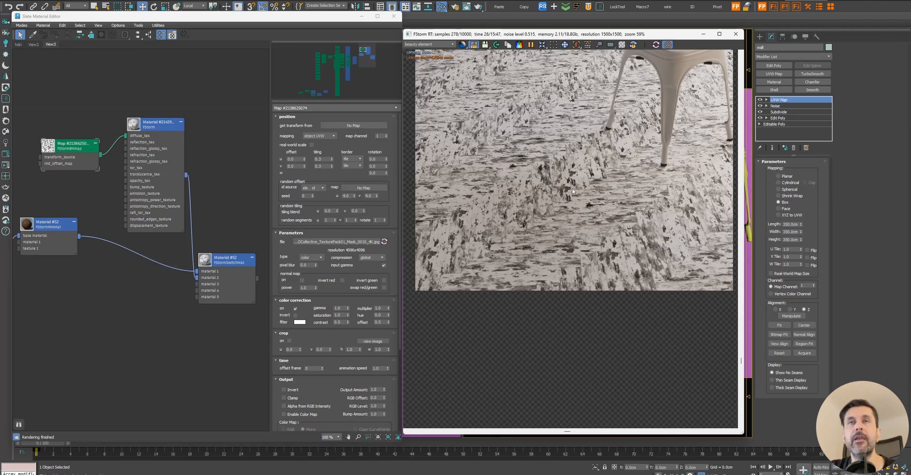
middle_click_drag(577, 161, 573, 163)
scroll(573, 161, "up", 3)
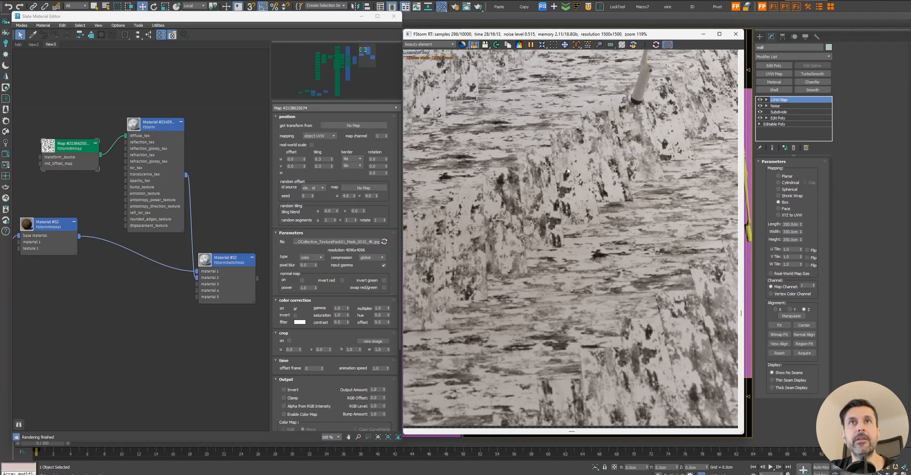
scroll(512, 209, "down", 1)
scroll(512, 209, "down", 1)
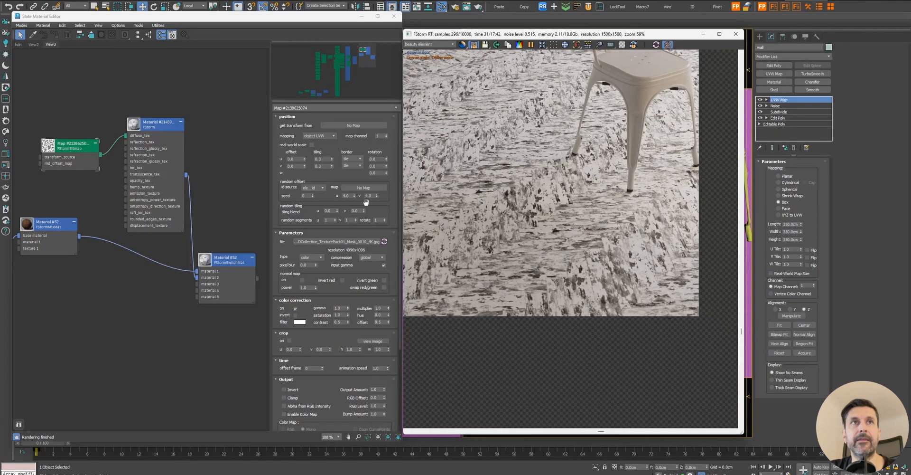
left_click(312, 195)
middle_click_drag(546, 180, 574, 211)
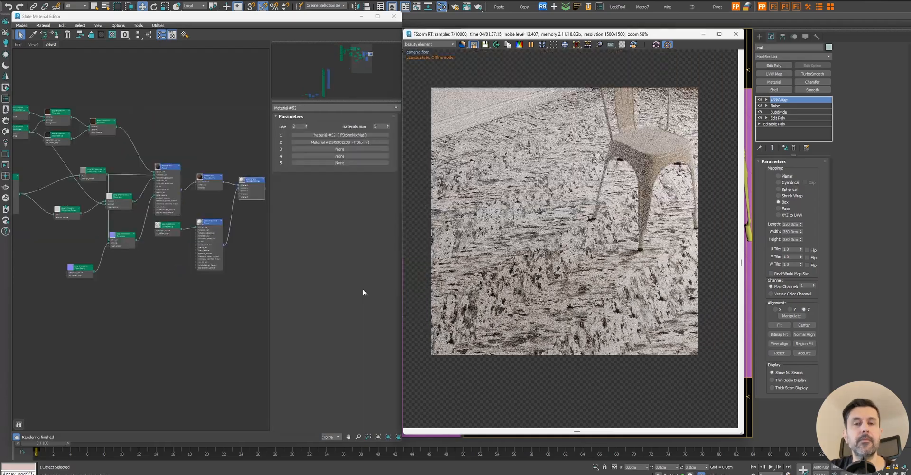
Step: Set the floor's switch material to use material 1
left_click(306, 128)
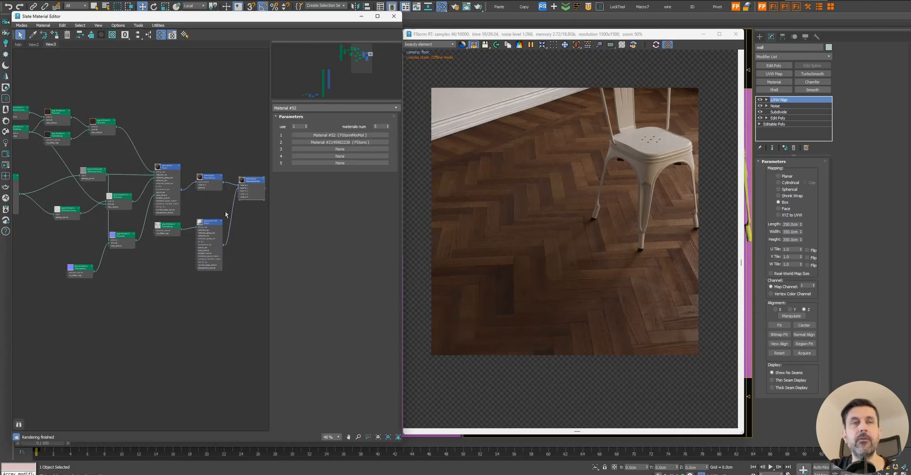
Step: Move the second FStorm material and its mask bitmap below the node network, and shift the blue normal bitmap upward beside its mix node
mouse_move(38, 166)
middle_mouse_down()
mouse_move(63, 173)
mouse_move(38, 164)
middle_mouse_up()
double_click(164, 224)
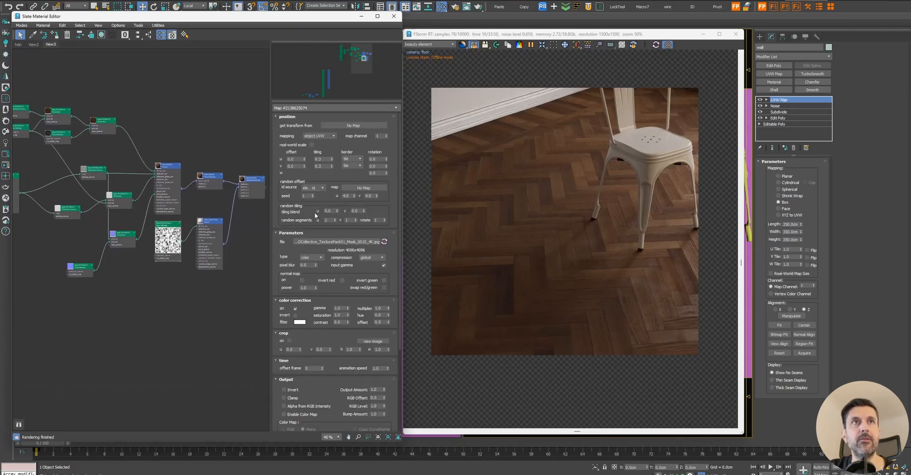
middle_click_drag(70, 147, 175, 154)
scroll(175, 154, "down", 5)
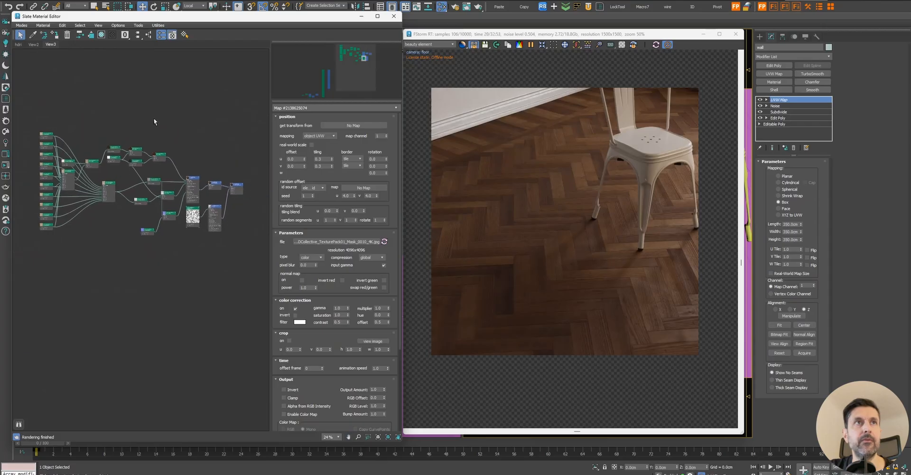
left_click_drag(214, 207, 216, 254)
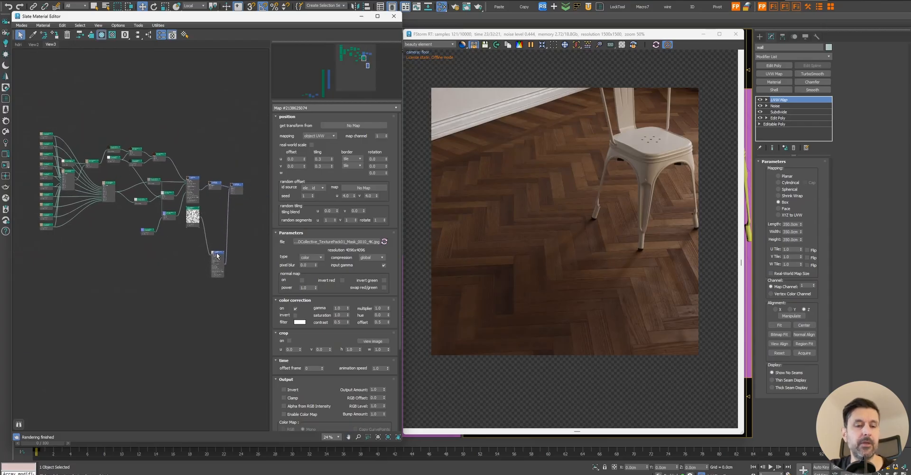
key("c")
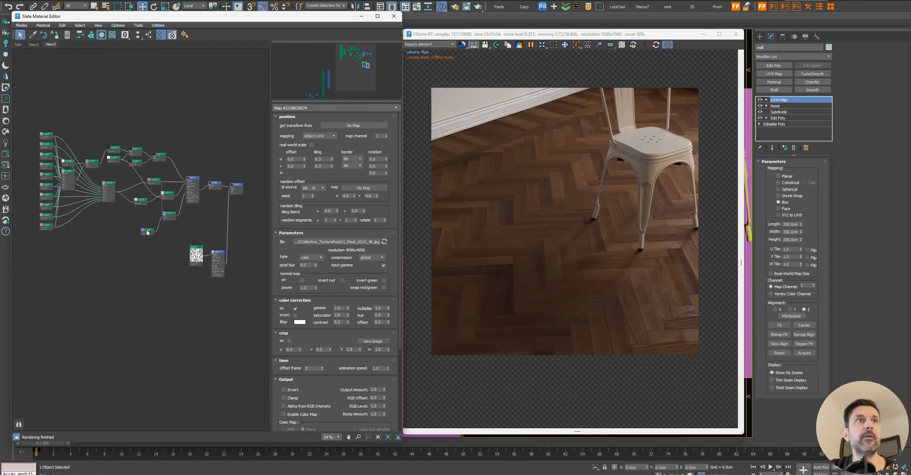
left_click_drag(147, 232, 148, 221)
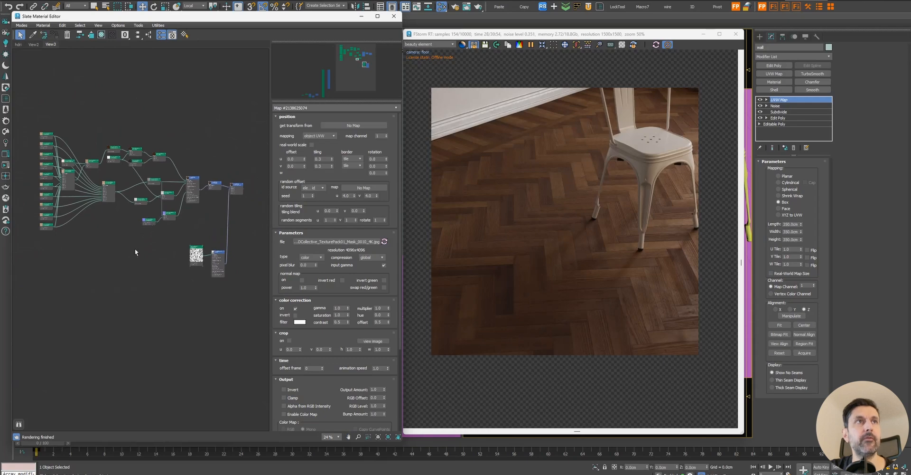
left_click(141, 235)
Step: Move the dark FStormBitmap away from the color nodes and open the multiply FStormMix that combines wood color with the white scratch bitmap
scroll(107, 166, "up", 3)
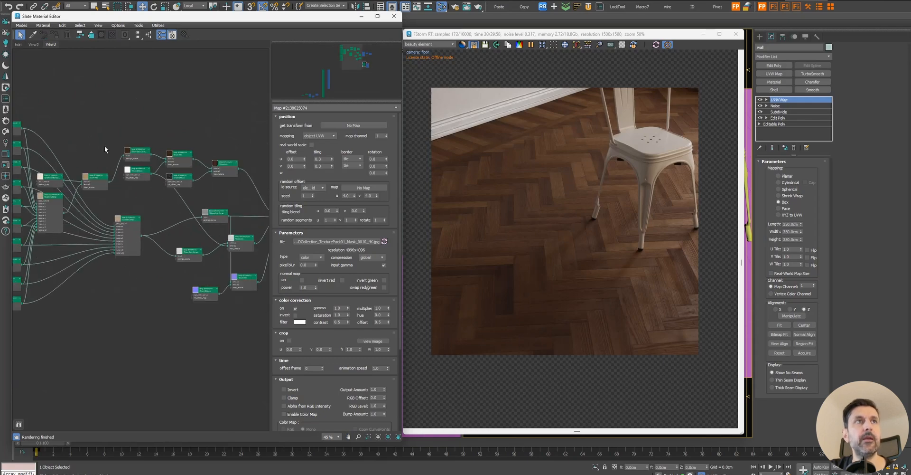
middle_click_drag(144, 179, 77, 184)
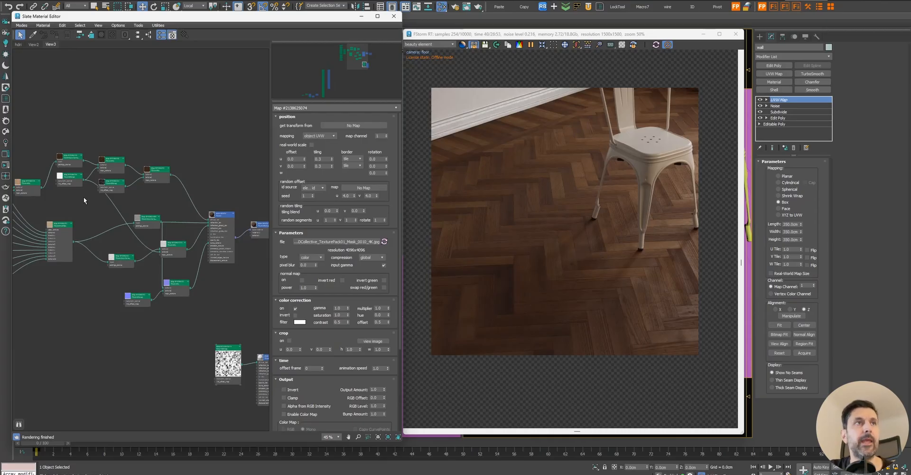
scroll(65, 170, "up", 3)
middle_click_drag(65, 170, 123, 172)
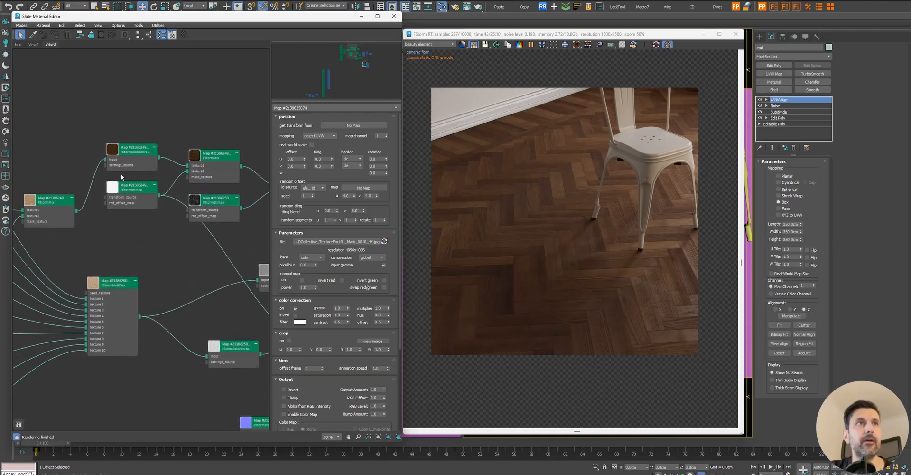
scroll(207, 156, "up", 2)
left_click(225, 214)
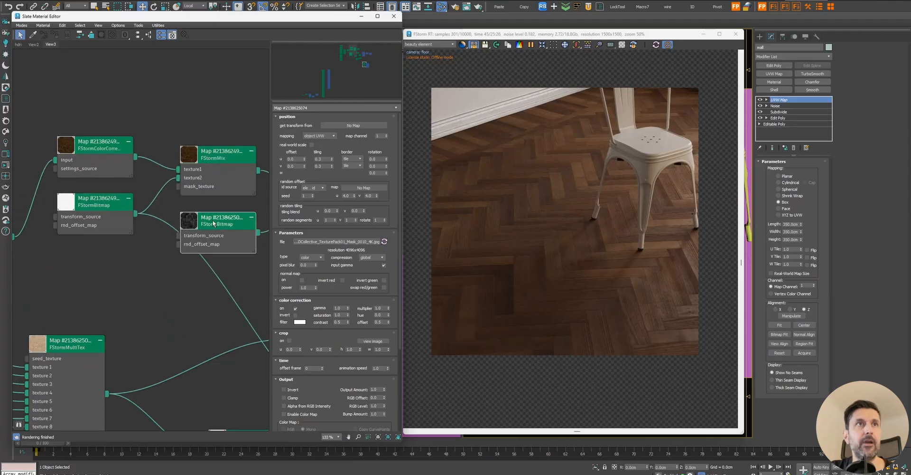
key("Delete")
left_click(224, 159)
middle_click_drag(234, 226, 228, 232)
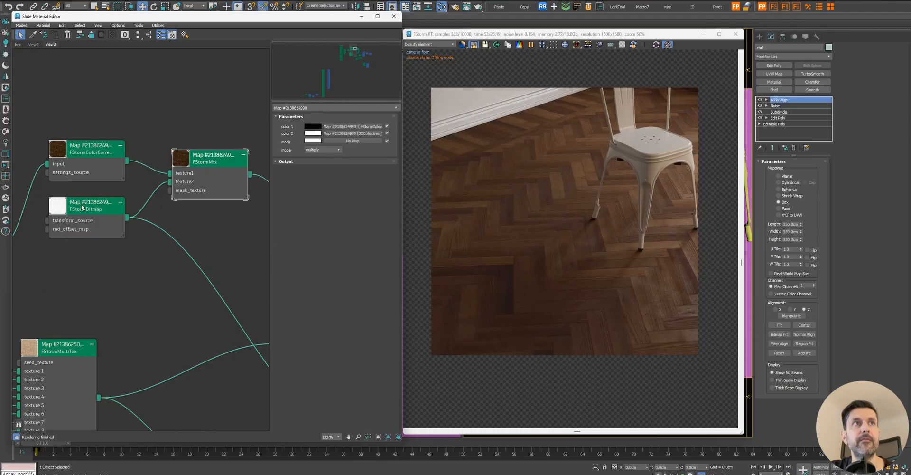
Step: Open the scratch bitmap in the mix's color 2 slot and examine the scratches and specks in its full image
left_click(333, 133)
left_click(373, 341)
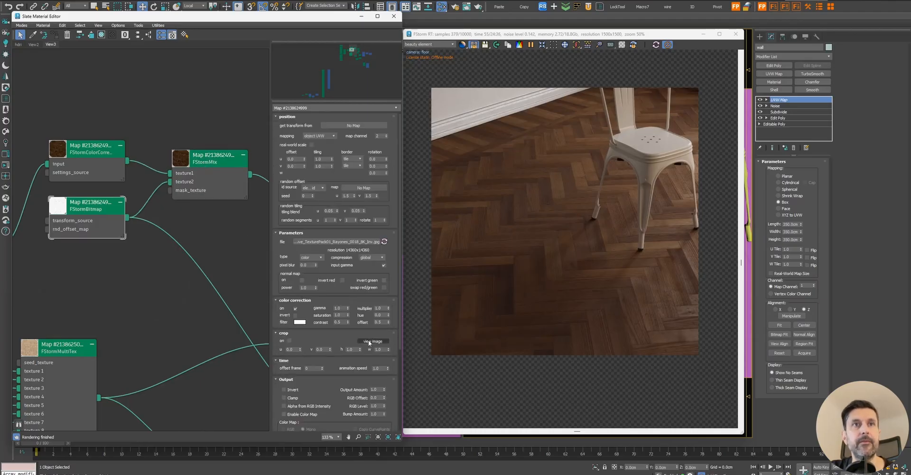
left_click_drag(250, 258, 293, 238)
scroll(305, 190, "up", 1)
middle_click_drag(183, 135, 347, 225)
middle_click_drag(186, 211, 305, 257)
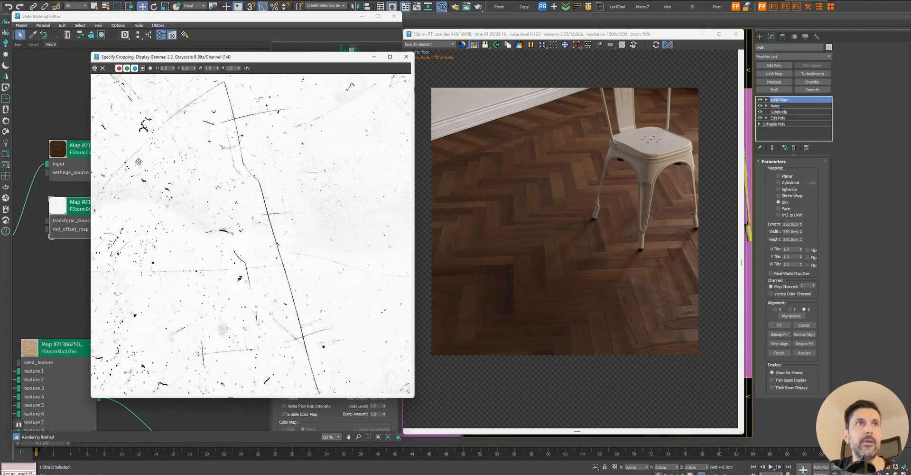
middle_click_drag(158, 171, 237, 207)
left_click(406, 56)
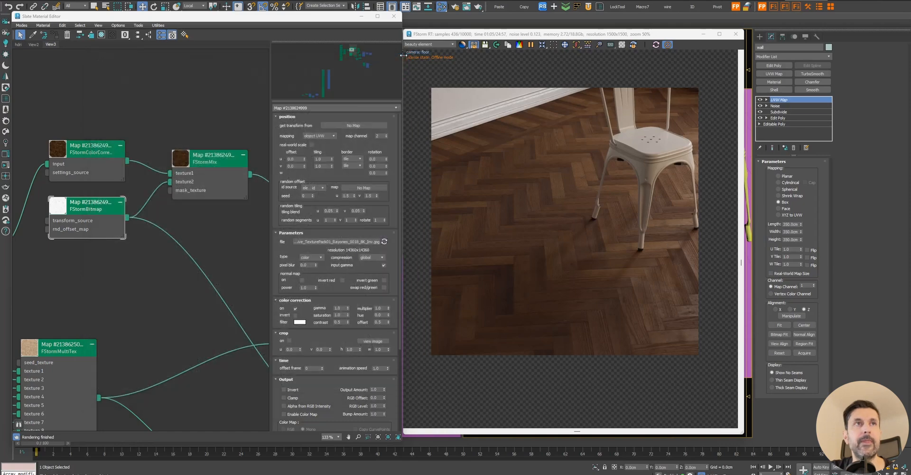
Step: Connect the scratch bitmap directly to the floor material's diffuse texture to isolate it in the render
left_click(216, 159)
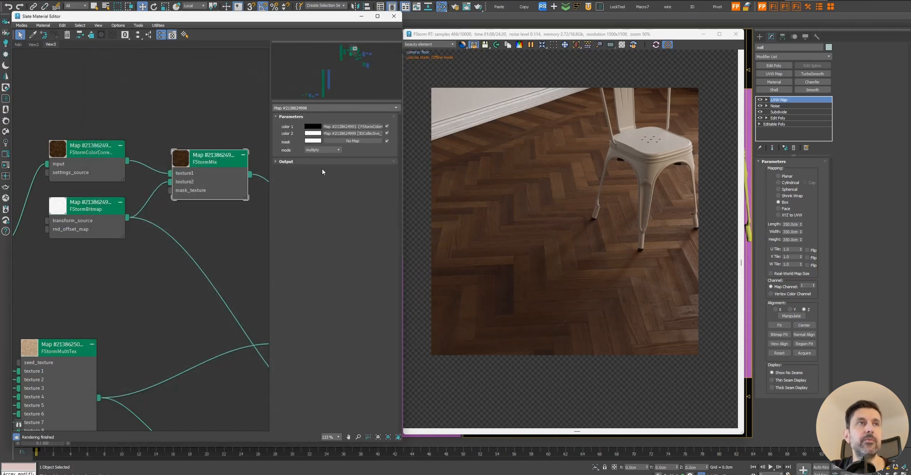
left_click(80, 215)
scroll(223, 232, "down", 10)
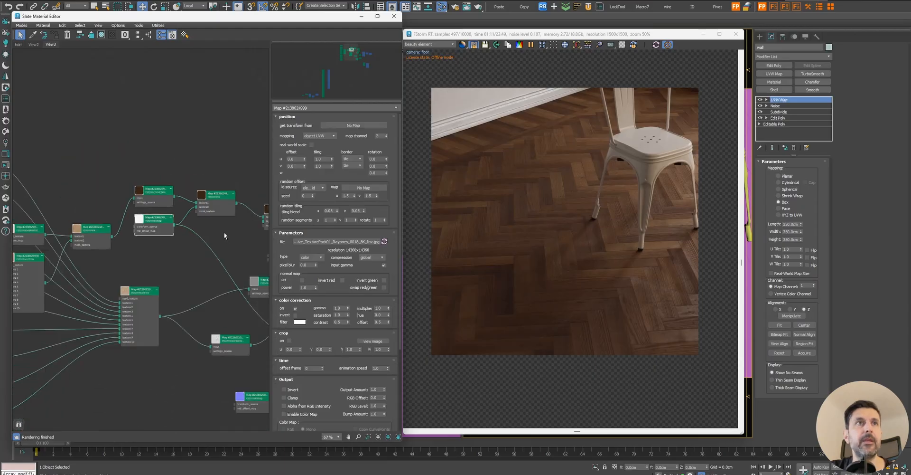
middle_click_drag(227, 233, 110, 236)
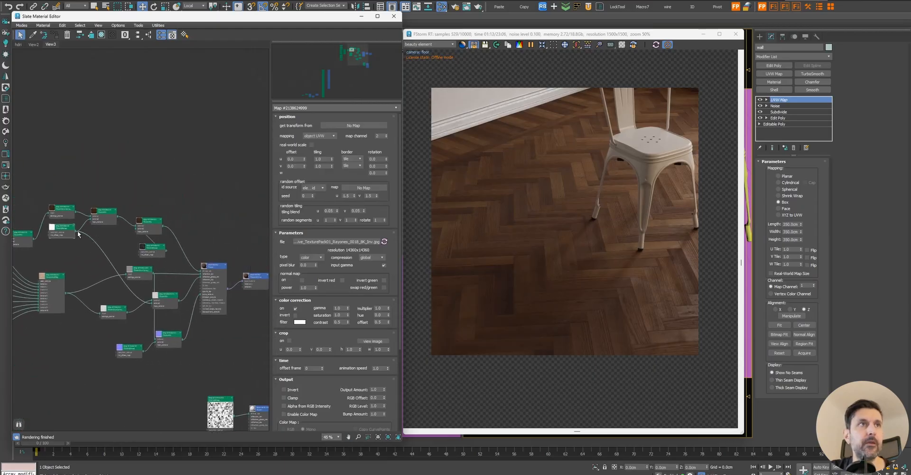
left_click_drag(76, 232, 201, 273)
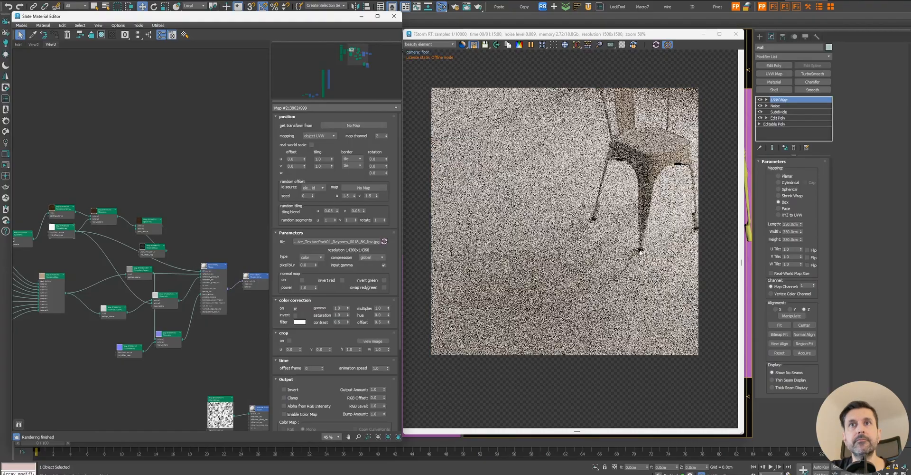
Step: Review the random offset ID source options of the scratch bitmap and choose element id
scroll(649, 302, "up", 5)
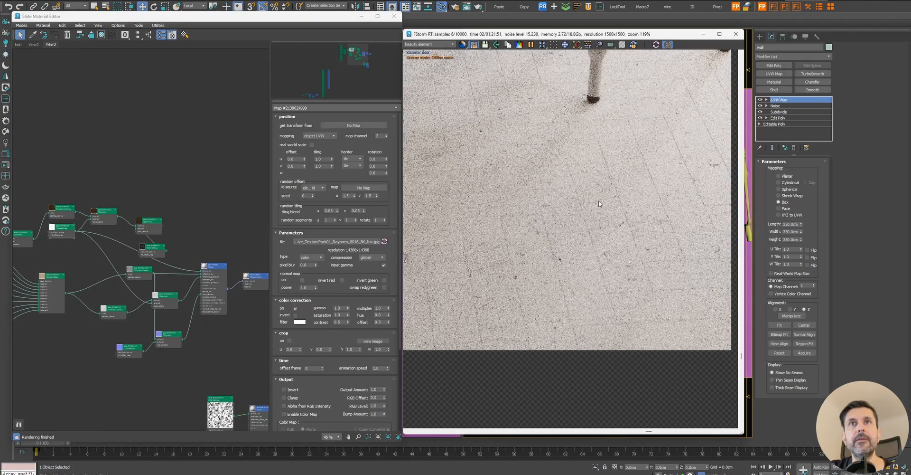
scroll(638, 205, "up", 3)
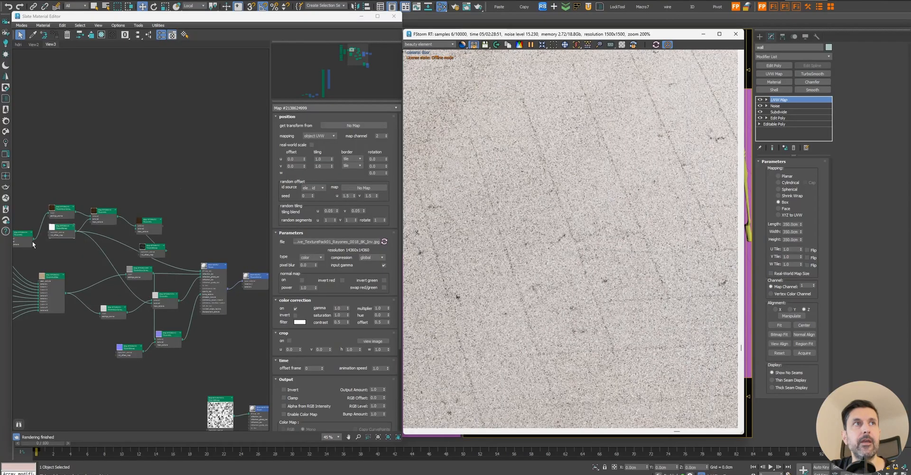
scroll(32, 241, "up", 3)
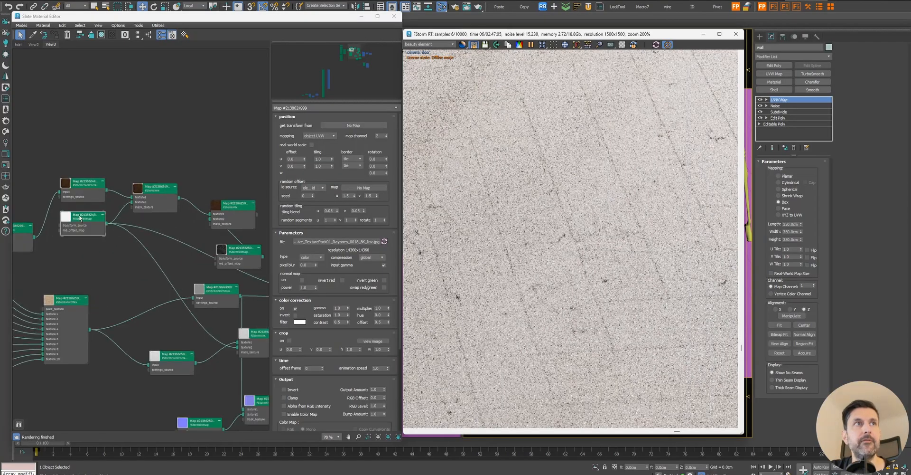
left_click(317, 188)
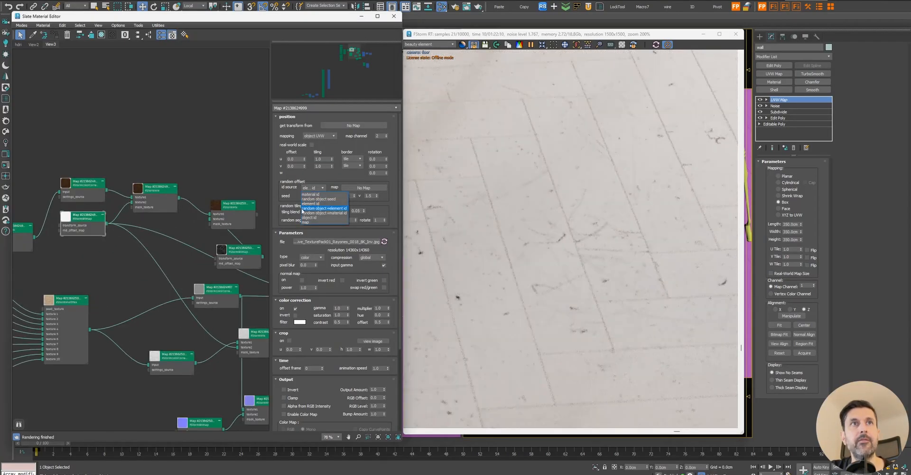
left_click(304, 204)
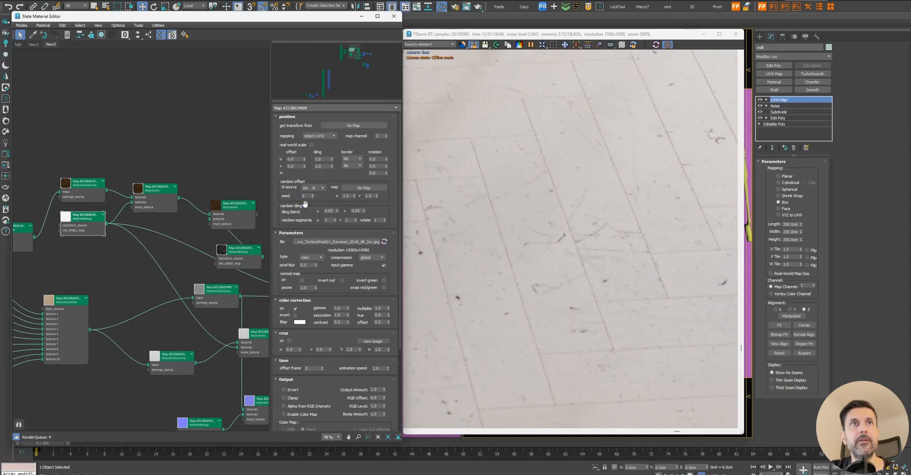
Step: Examine how the isolated scratches meet the plank edges around the chair leg in the render
middle_click_drag(551, 223, 740, 234)
scroll(671, 219, "down", 3)
middle_click_drag(484, 162, 601, 262)
middle_click_drag(640, 121, 515, 228)
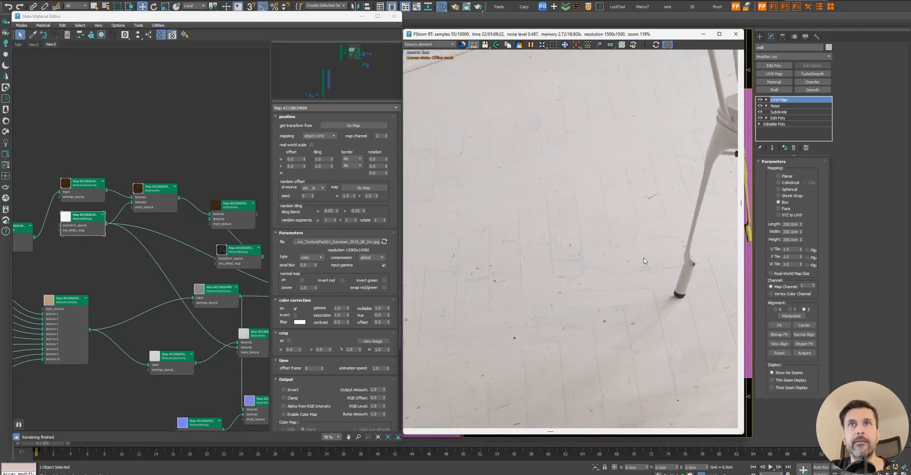
scroll(578, 199, "up", 5)
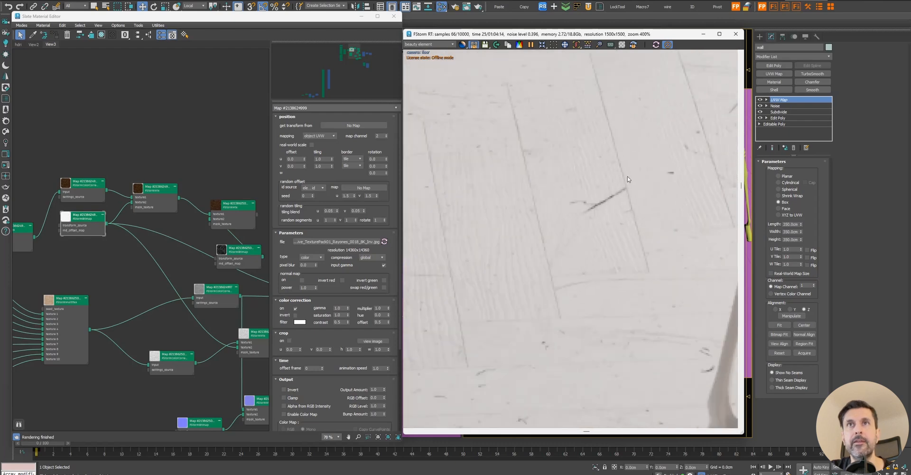
scroll(632, 157, "down", 1)
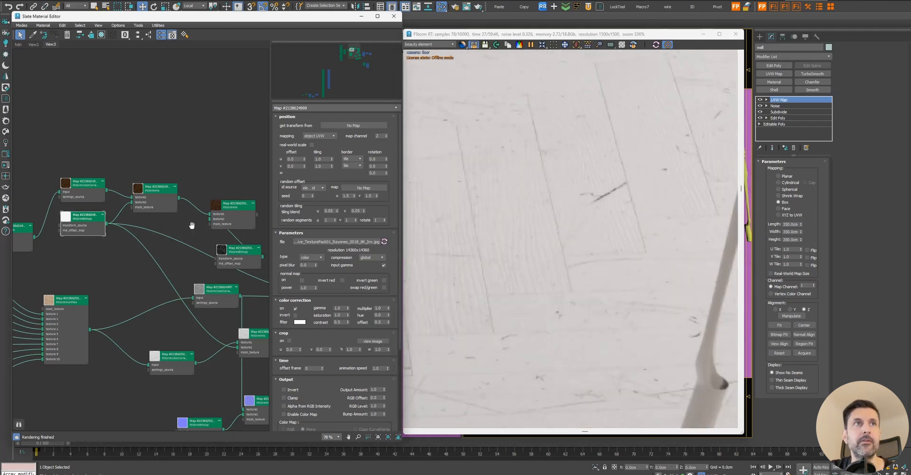
Step: Move the dark FStormBitmap back beside the color nodes and reconnect the final FStormMix to the floor material's diffuse texture
middle_click_drag(193, 223, 109, 189)
left_click_drag(155, 221, 77, 193)
left_click_drag(173, 181, 238, 258)
middle_click_drag(44, 141, 134, 156)
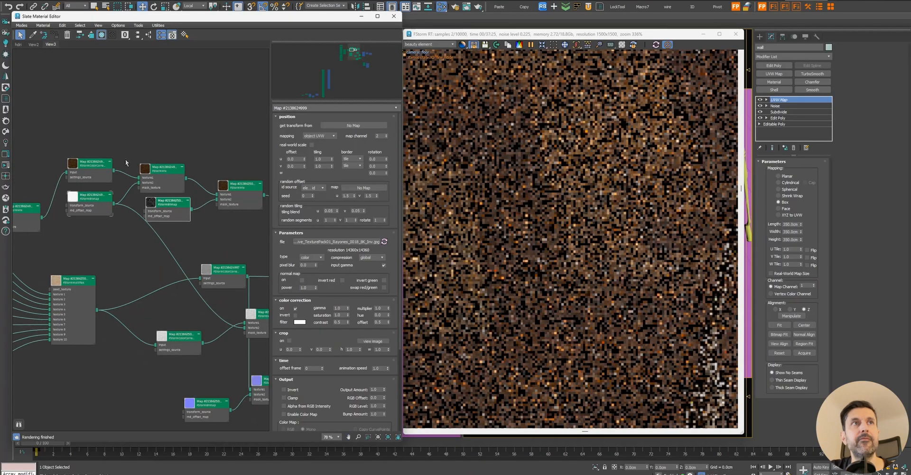
Step: Examine the scratches blended over the wood on individual planks and across the rendered floor
scroll(583, 182, "down", 5)
middle_click_drag(630, 238, 463, 92)
scroll(580, 264, "up", 4)
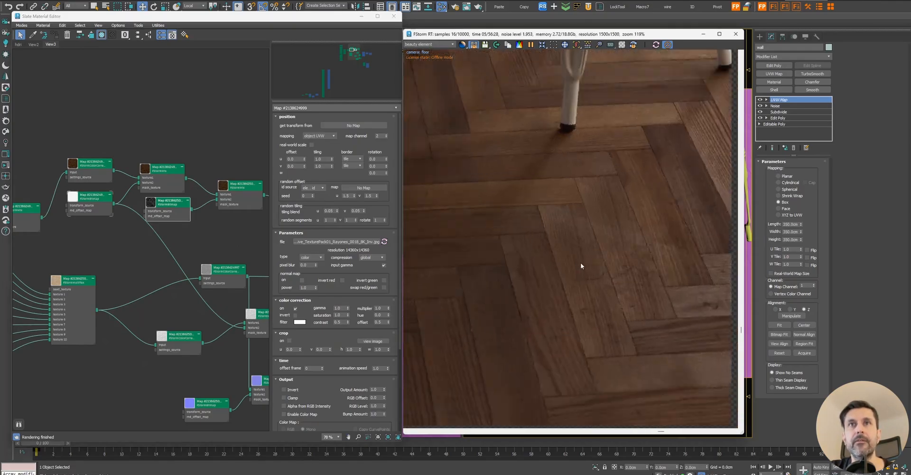
middle_click_drag(596, 297, 561, 179)
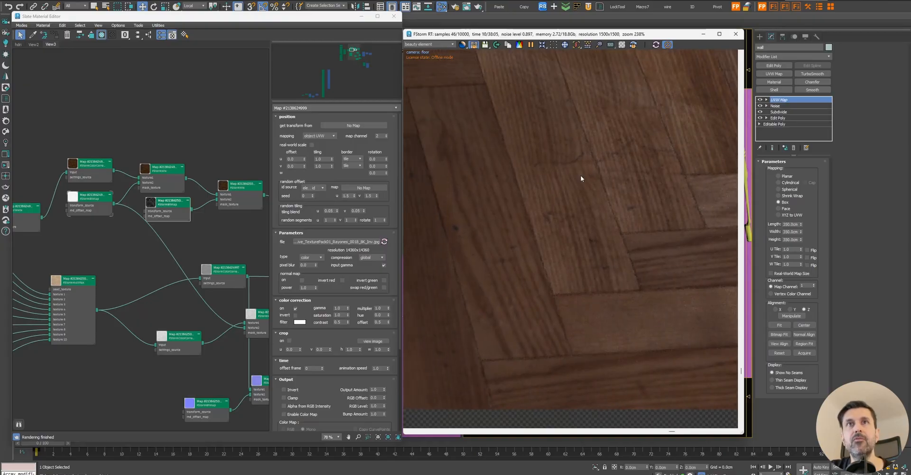
scroll(618, 195, "down", 7)
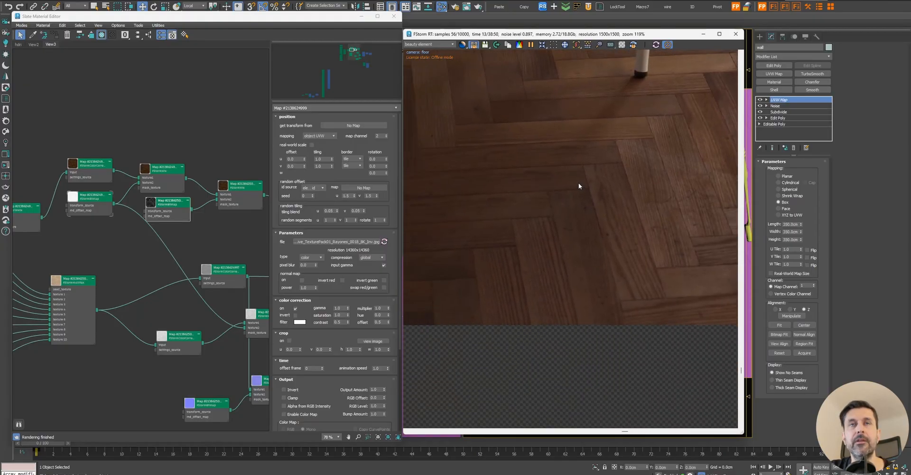
scroll(579, 196, "up", 5)
middle_click_drag(494, 164, 692, 226)
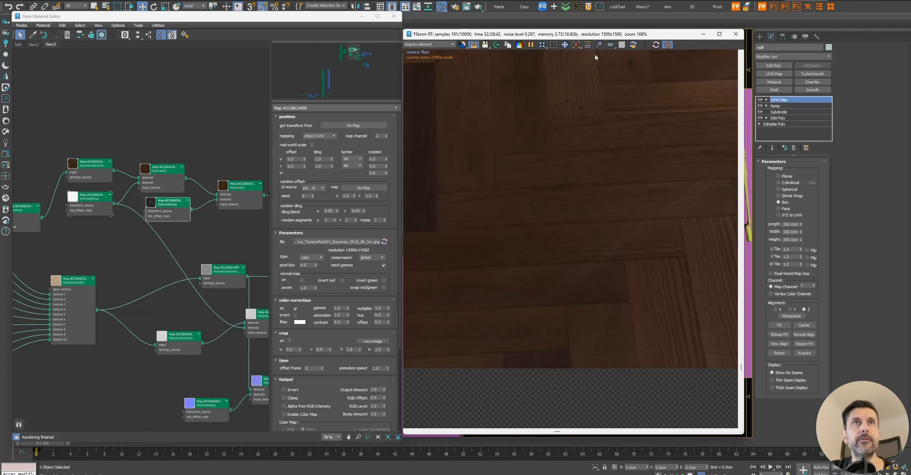
Step: Move the render window off the viewport and switch the viewport from the floor camera to the material ball camera
left_click_drag(548, 35, 237, 28)
left_click(478, 34)
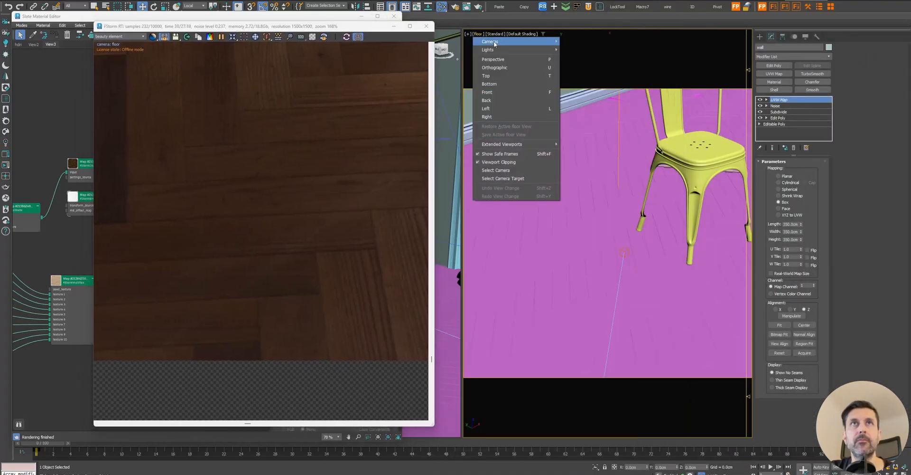
mouse_move(489, 39)
left_click(577, 47)
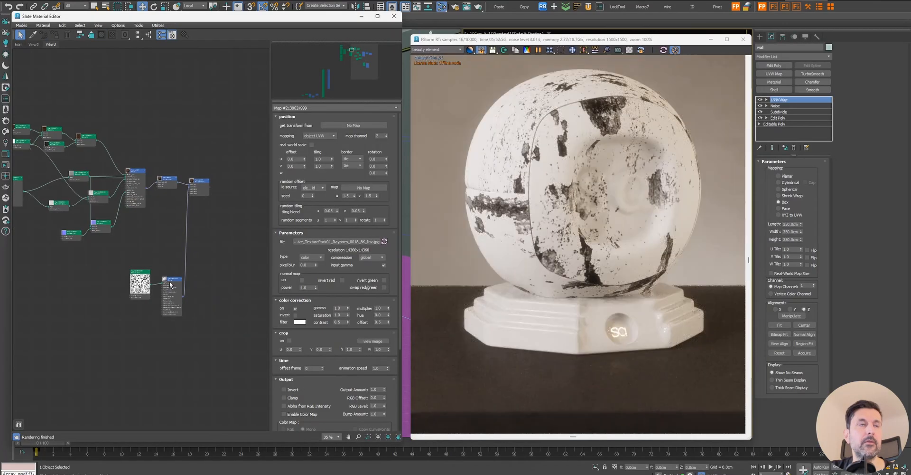
Step: Open the mask bitmap feeding the second FStorm material's diffuse texture and review its random offset ID source options
scroll(193, 220, "up", 4)
double_click(207, 205)
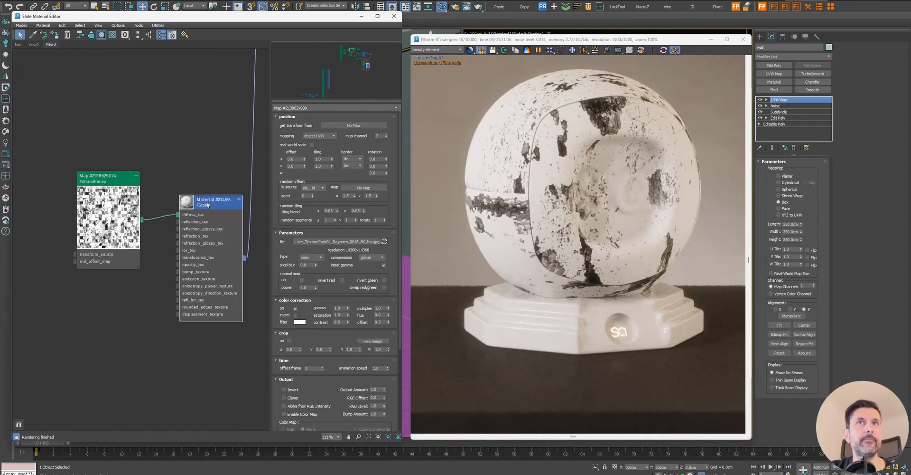
double_click(113, 184)
left_click(322, 188)
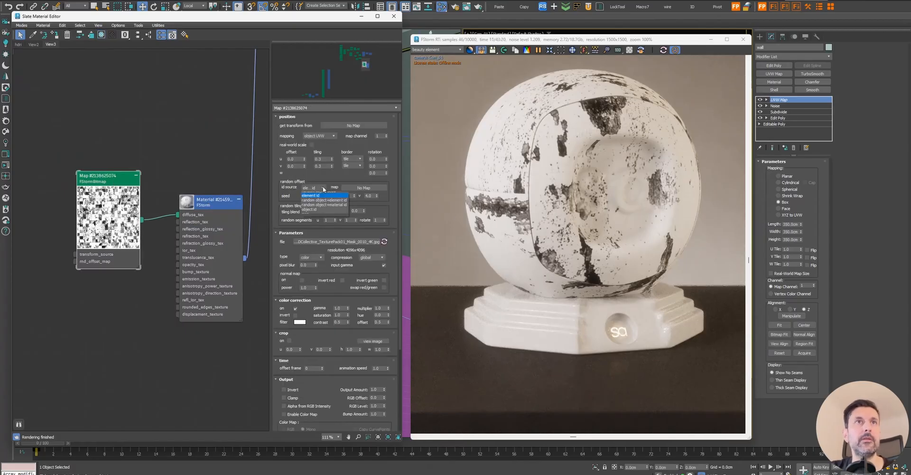
right_click(355, 195)
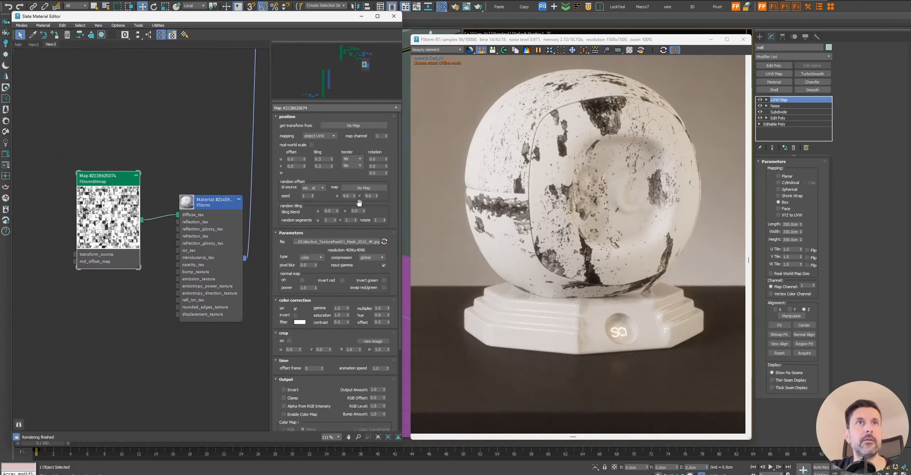
Step: Reset the mask bitmap's random offset to 0 in u and v and set its tiling to 3 in both directions
right_click(377, 195)
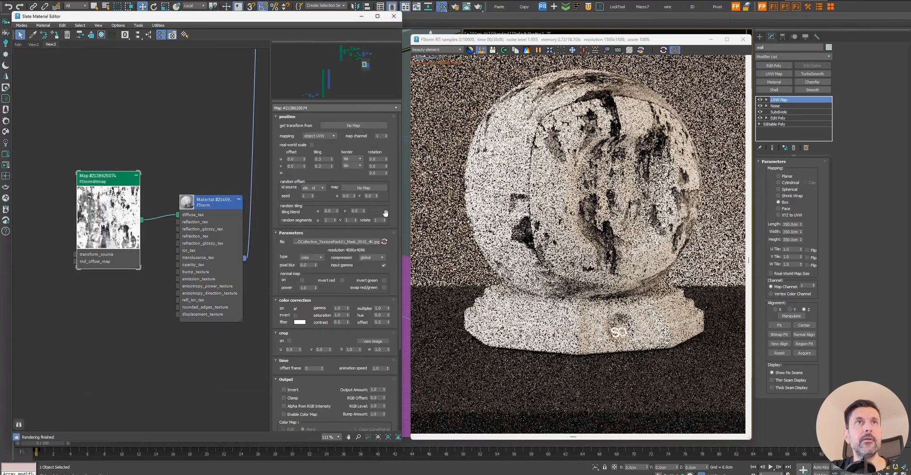
left_click(324, 158)
type("3")
key("Tab")
type("3")
key("Return")
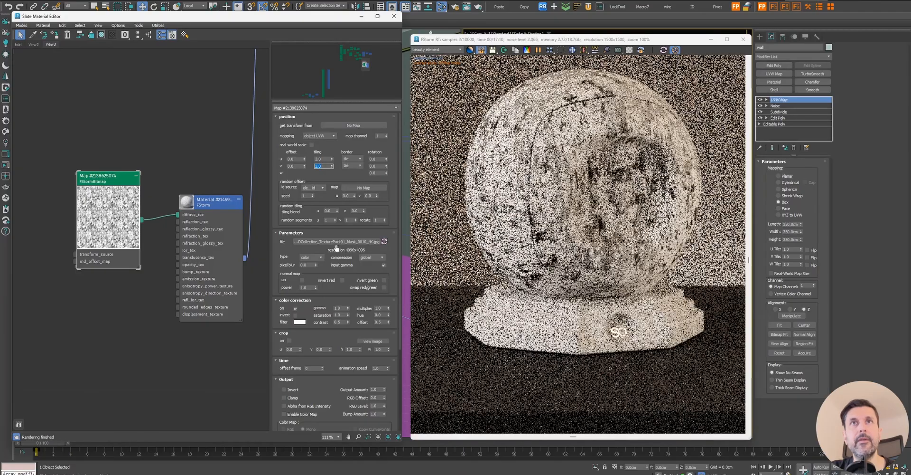
Step: Try a tiling of 8 in u and v on the mask bitmap and check the repetition on the ball
left_click(322, 158)
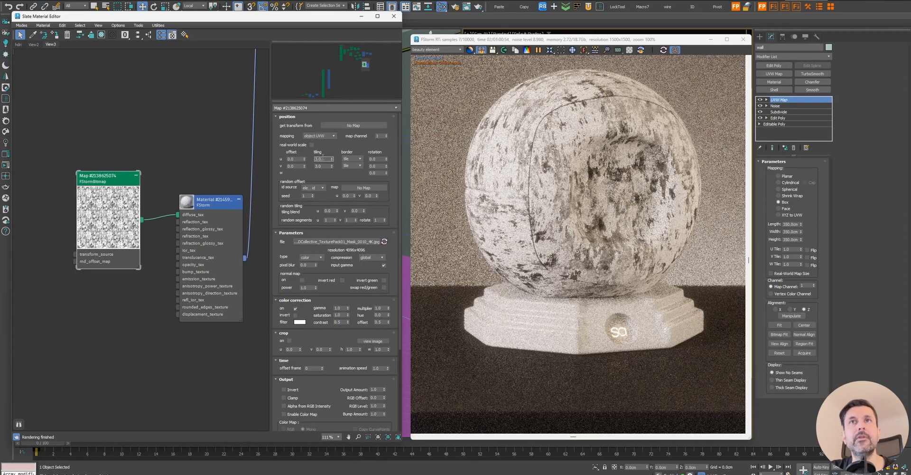
type("8")
key("Tab")
type("8")
key("Return")
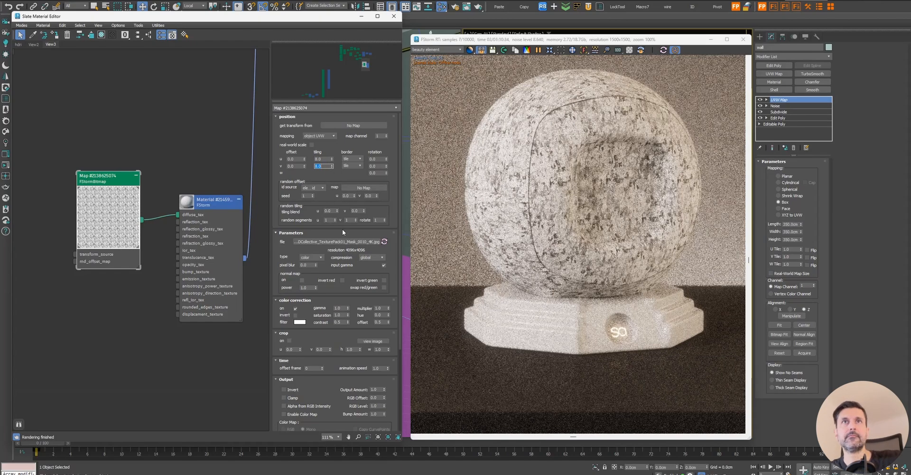
scroll(493, 186, "up", 4)
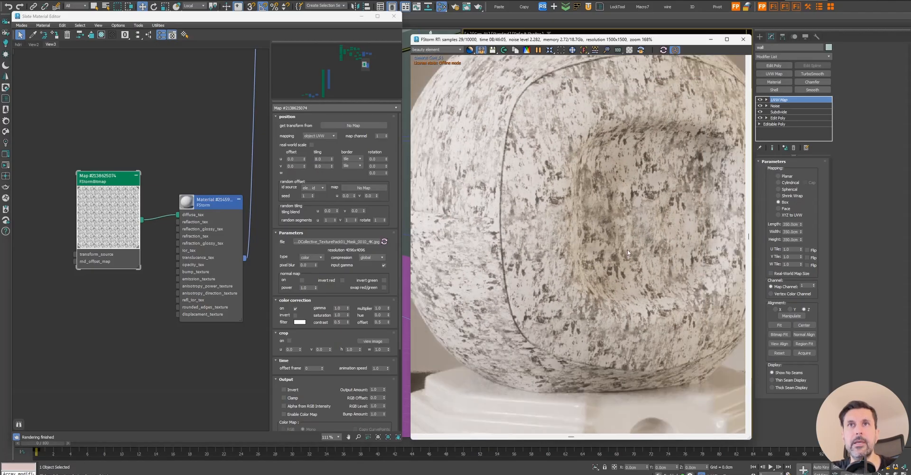
scroll(618, 256, "down", 3)
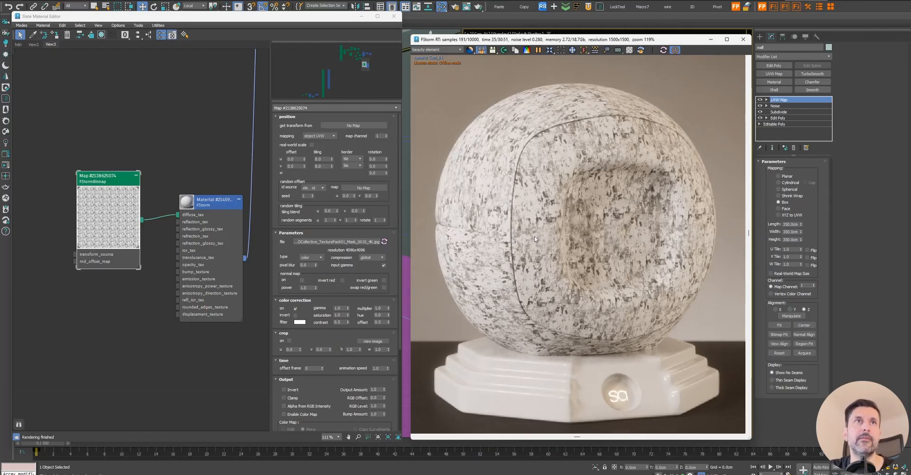
Step: Set the mask bitmap's tiling to 10 in both u and v
double_click(324, 158)
type("10")
double_click(324, 166)
type("10")
key("Return")
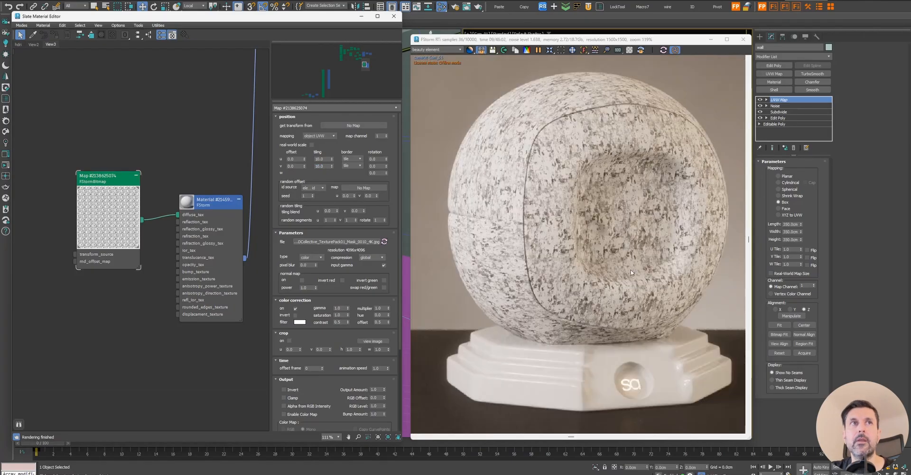
Step: Limit the interactive render to a region covering the upper part of the ball's front face and its recess
left_click(562, 50)
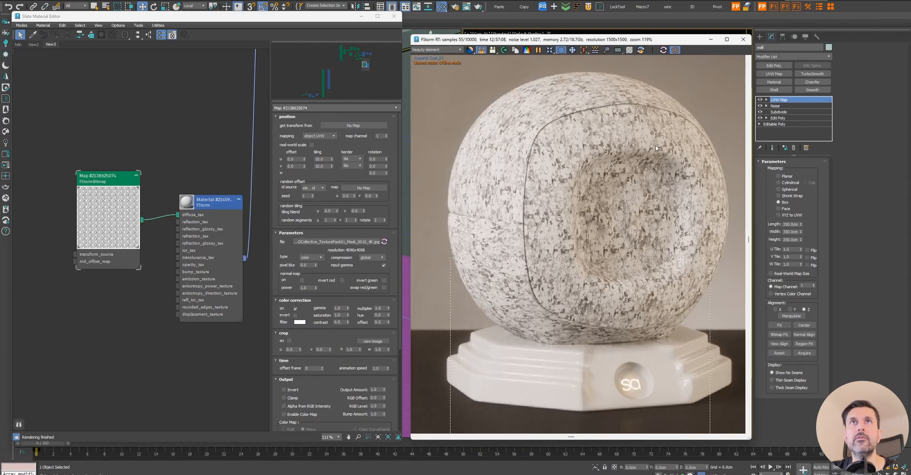
middle_click_drag(676, 143, 635, 128)
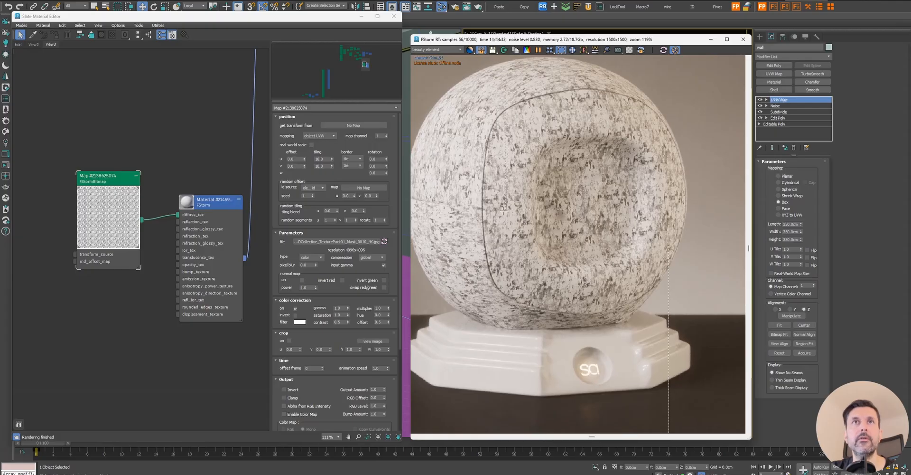
scroll(501, 140, "up", 2)
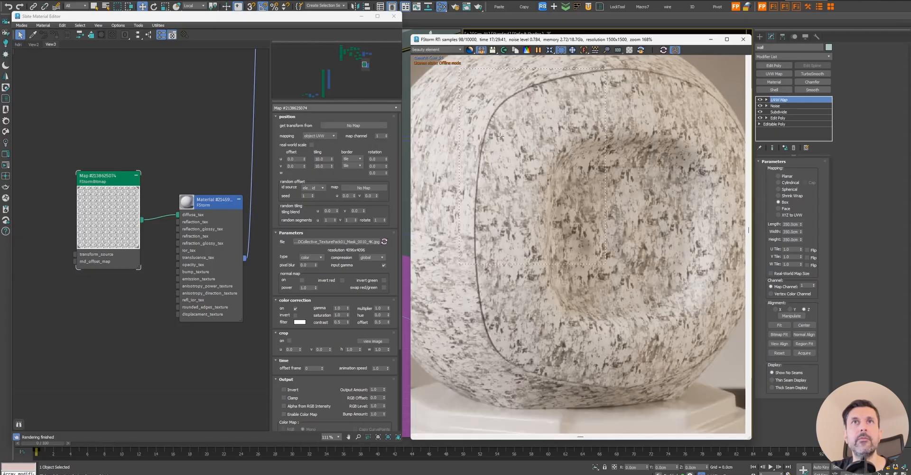
scroll(499, 105, "up", 1)
middle_click_drag(479, 68, 501, 103)
scroll(500, 103, "down", 1)
left_click_drag(492, 105, 659, 303)
scroll(600, 148, "up", 2)
scroll(610, 151, "down", 1)
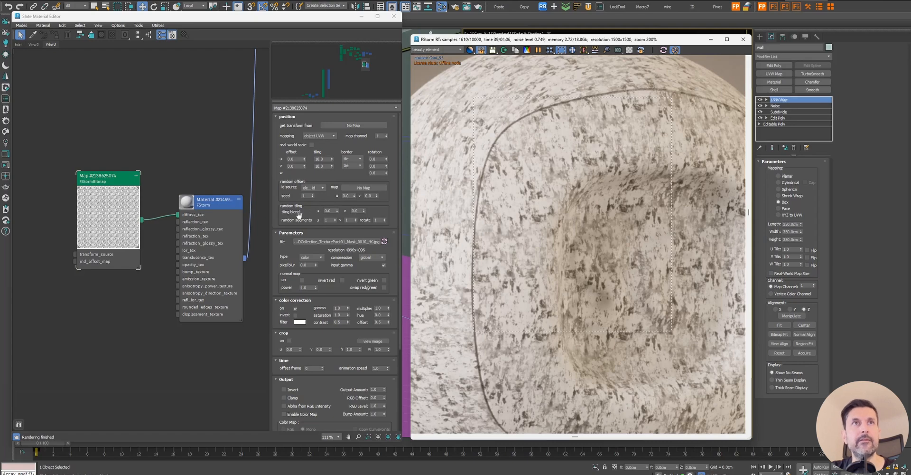
Step: Set the bitmap's random tiling to 2 segments in u and v with a rotation of 90
double_click(326, 219)
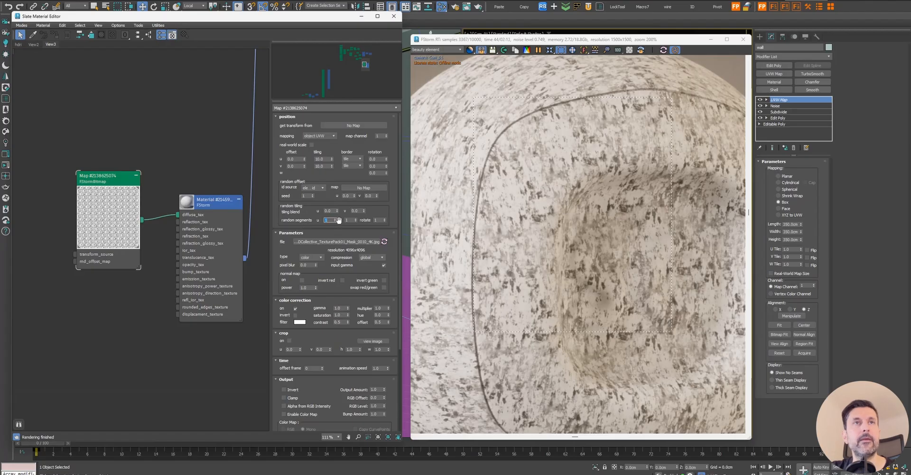
type("2")
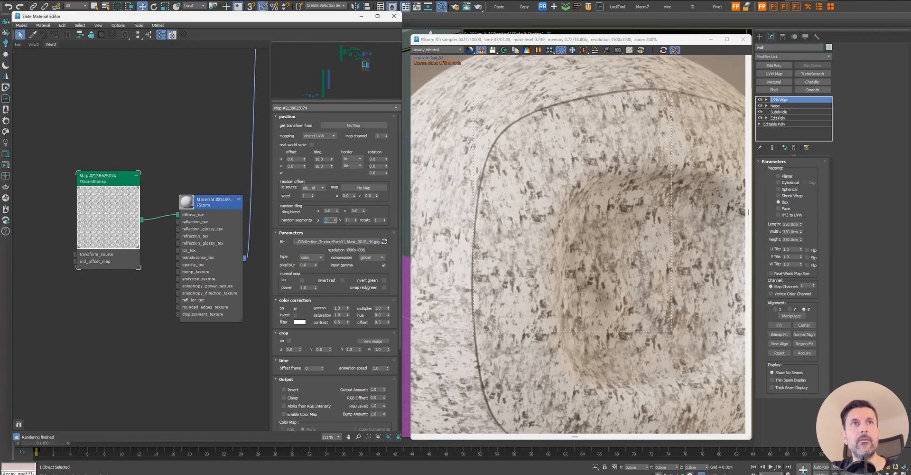
key("Tab")
type("2")
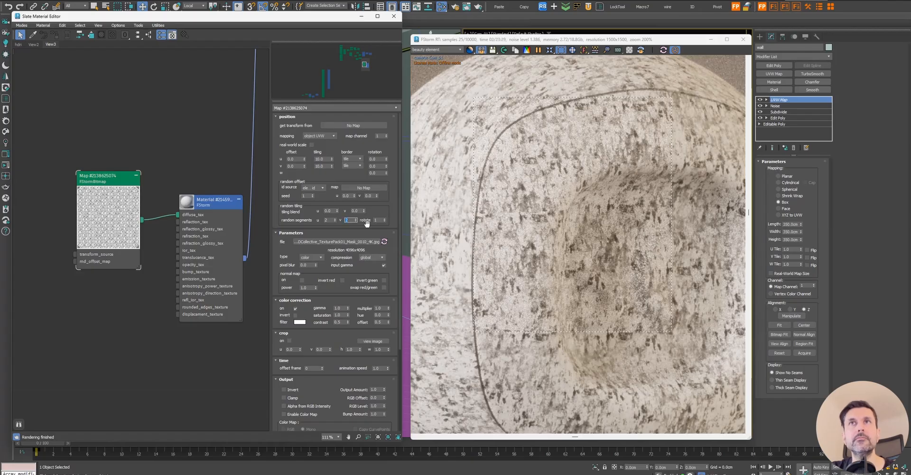
key("Tab")
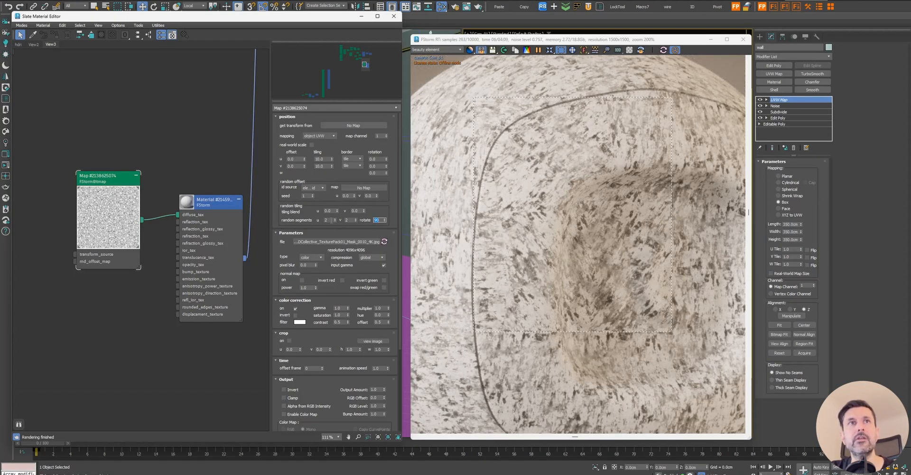
Step: Raise the random segments to 5 in u and v and inspect the broken-up pattern and its seams
double_click(327, 220)
type("5")
key("Tab")
type("5")
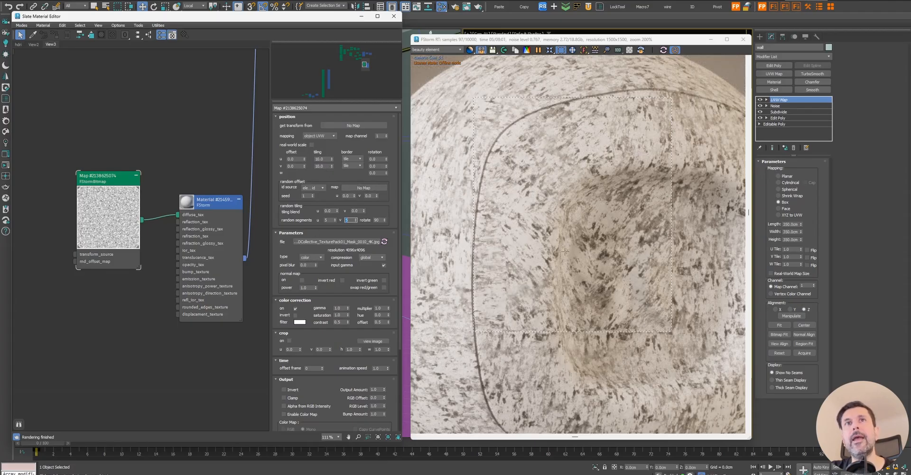
middle_click_drag(507, 296, 519, 263)
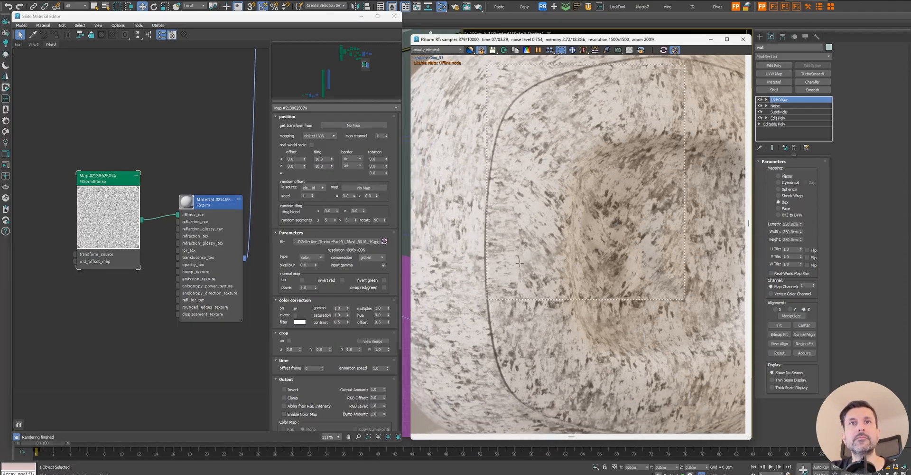
scroll(514, 265, "up", 3)
scroll(538, 212, "down", 5)
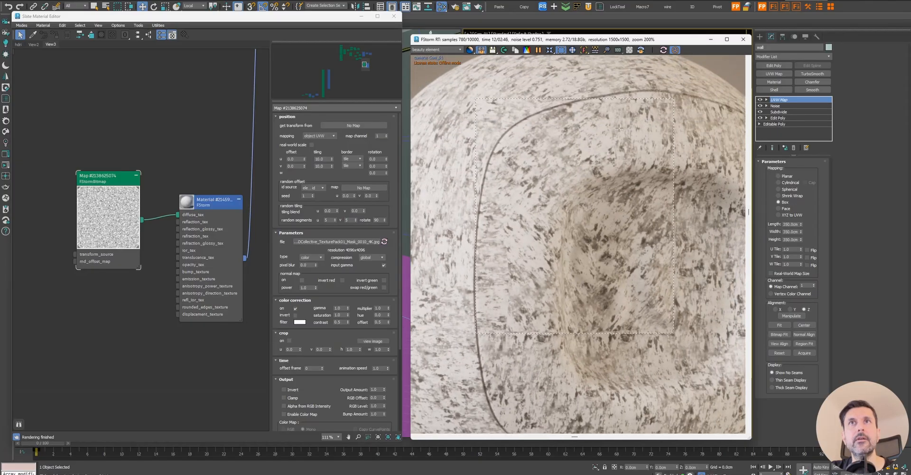
scroll(613, 125, "up", 6)
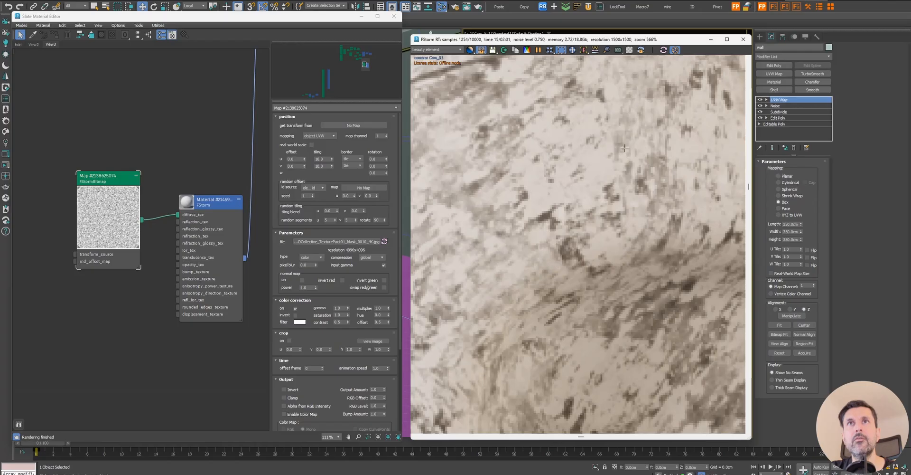
scroll(631, 231, "down", 5)
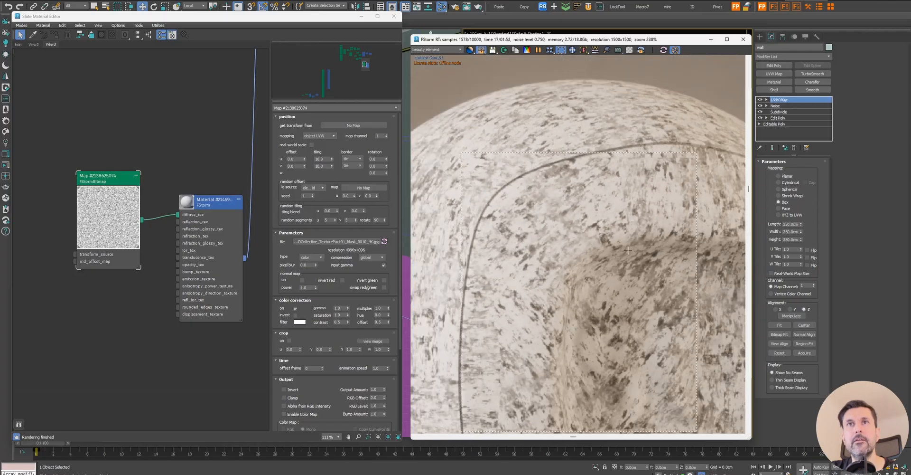
Step: Set the random tiling blend to 0.3 in both u and v to soften the tile seams
double_click(328, 211)
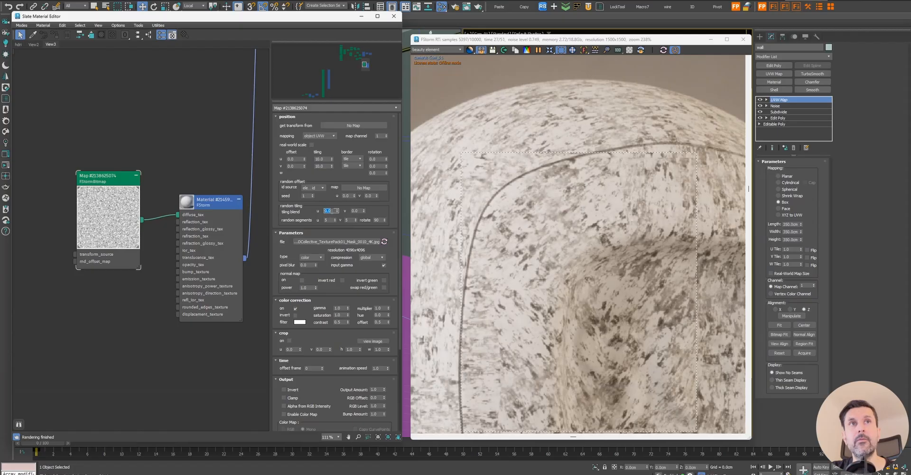
left_click(337, 212)
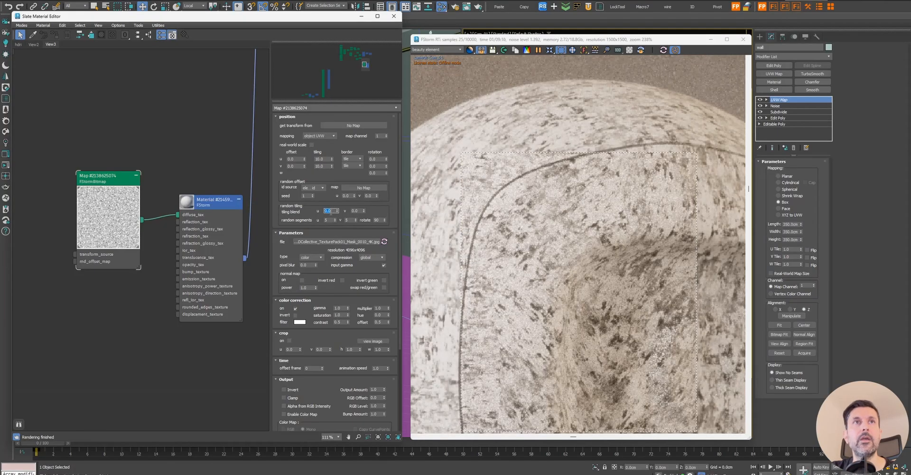
type("3")
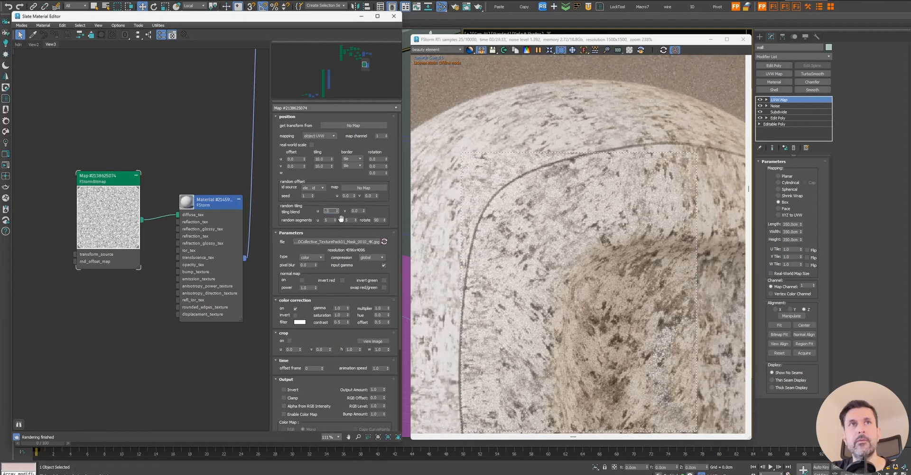
double_click(358, 212)
type(".3")
key("Return")
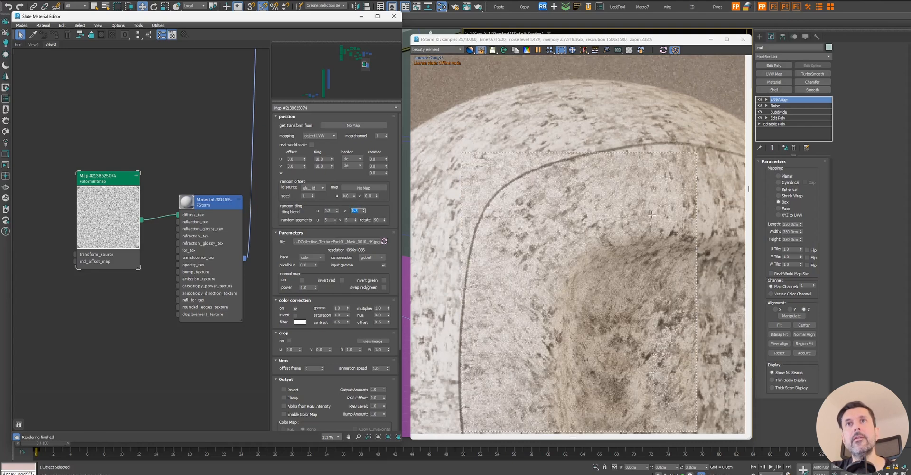
Step: Compare the blended random tiling with the unmodified pattern around it, and turn off the render region
scroll(645, 188, "up", 5)
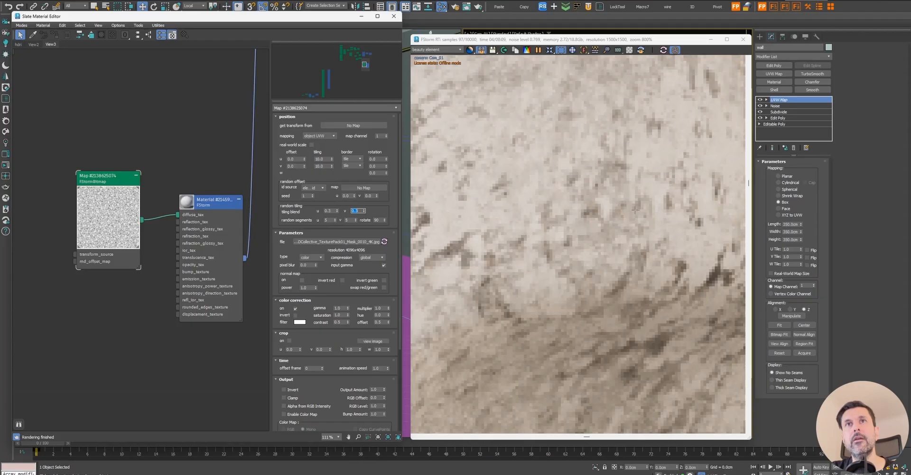
scroll(636, 210, "down", 5)
scroll(578, 138, "up", 3)
scroll(578, 138, "down", 2)
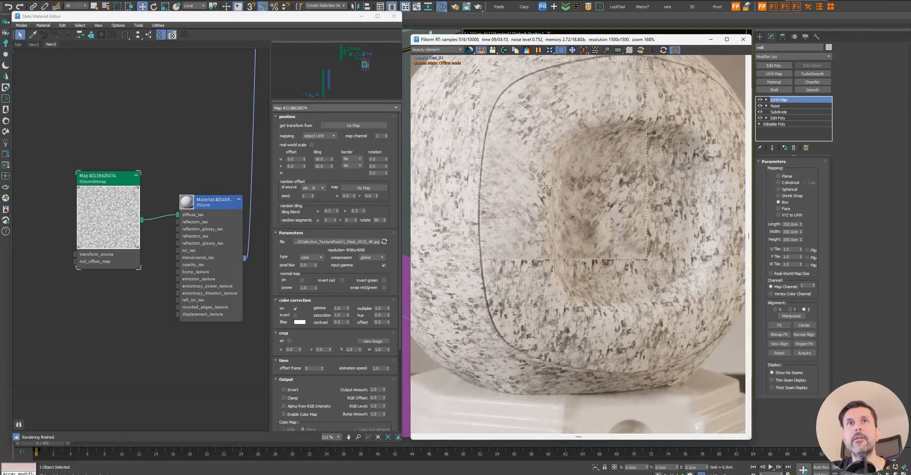
scroll(545, 185, "down", 2)
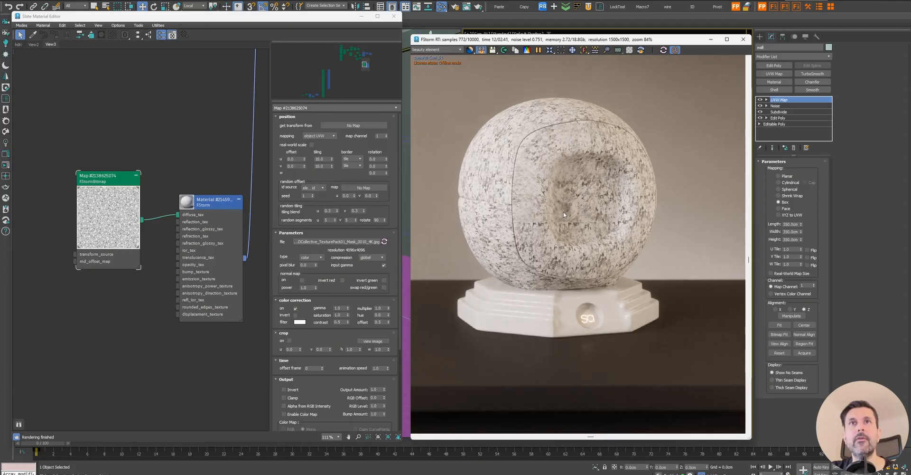
scroll(564, 215, "up", 2)
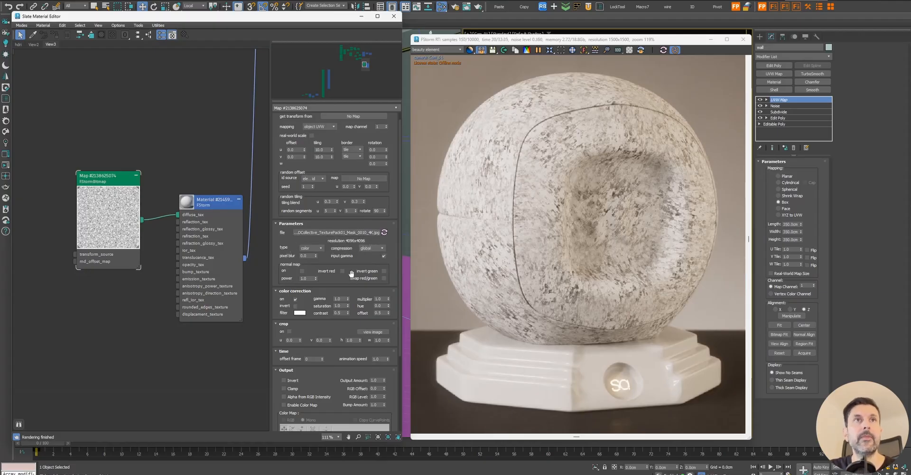
Step: Review the bitmap's type and compression options, keeping type at color and compression at global
left_click(320, 248)
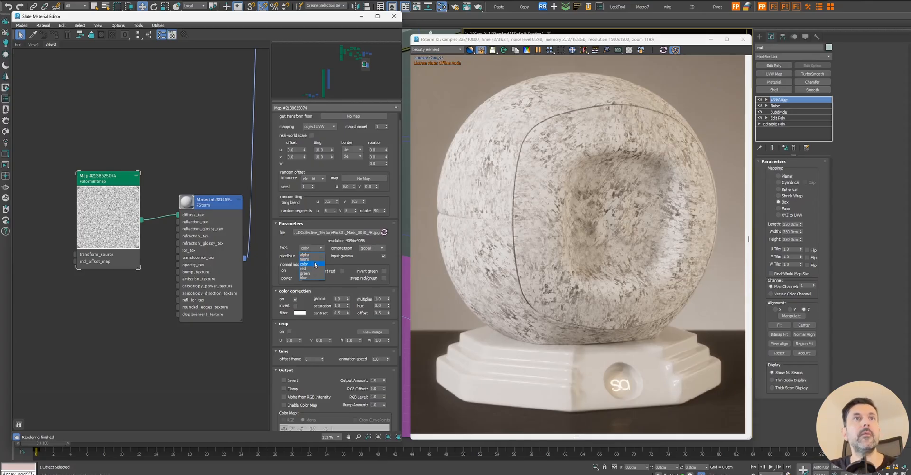
left_click(314, 263)
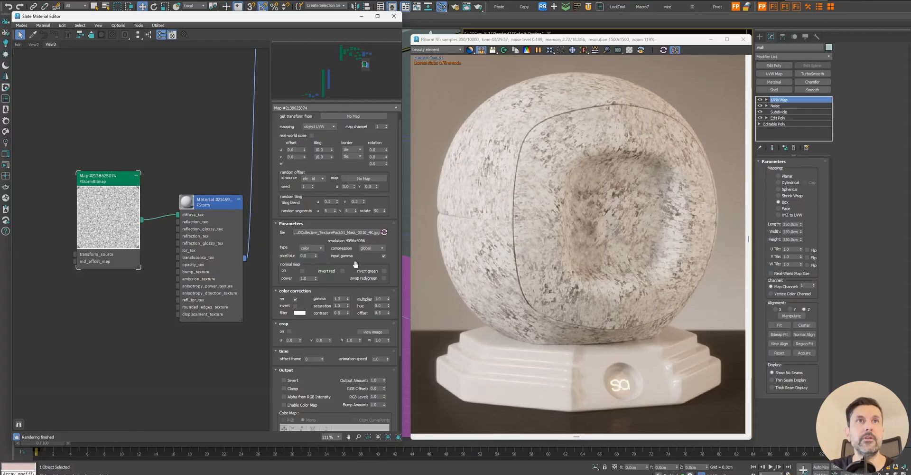
left_click(382, 247)
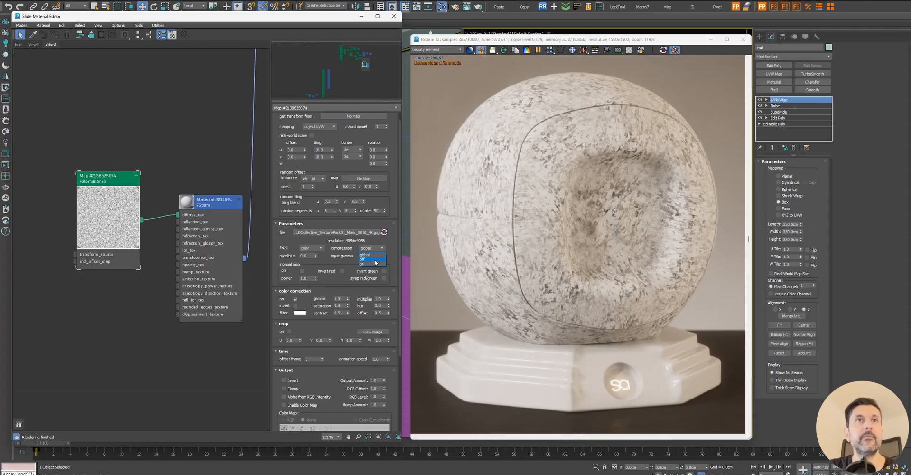
left_click(346, 250)
Step: Look up the global bitmap compression option in the FStorm kernel settings and compare it with the bitmap's own compression choices
left_click(458, 6)
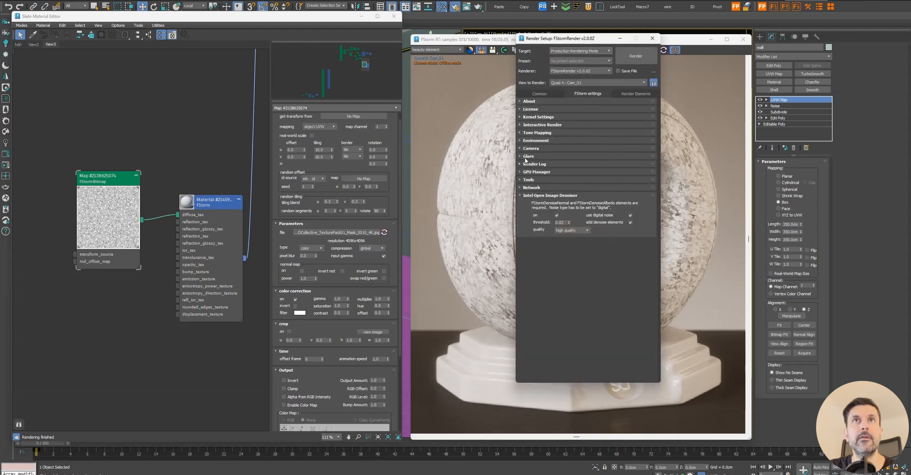
left_click(526, 195)
left_click(544, 117)
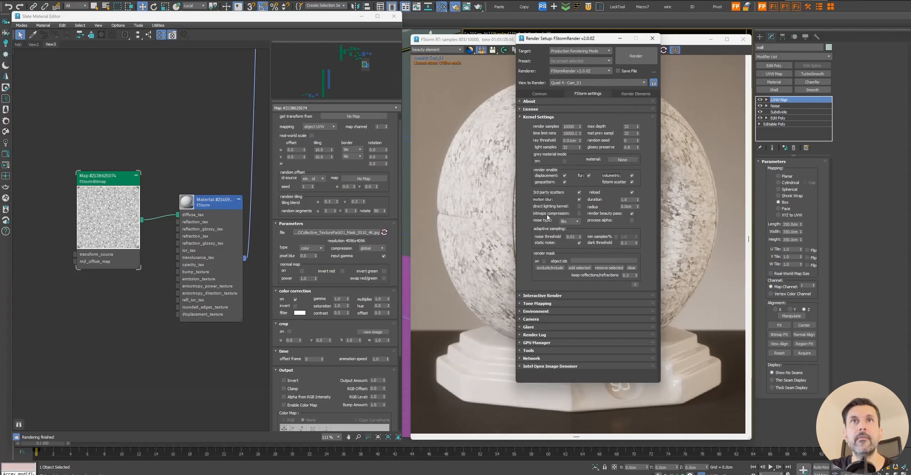
left_click(652, 39)
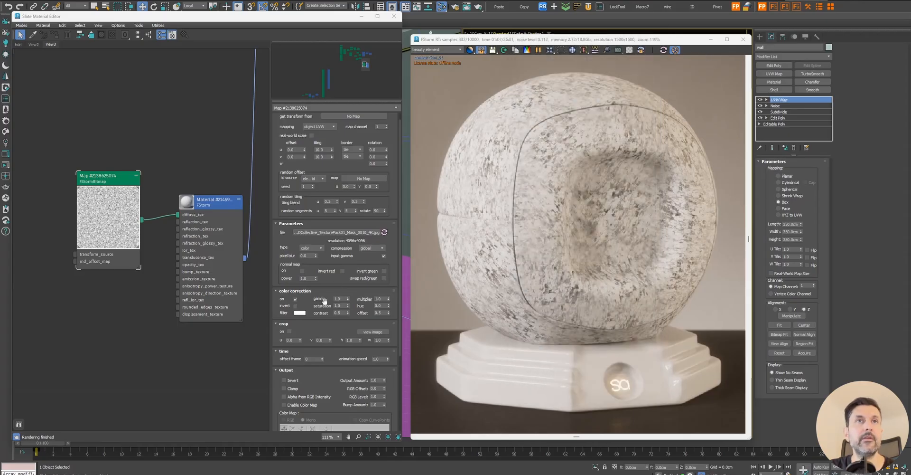
left_click(368, 248)
left_click(348, 260)
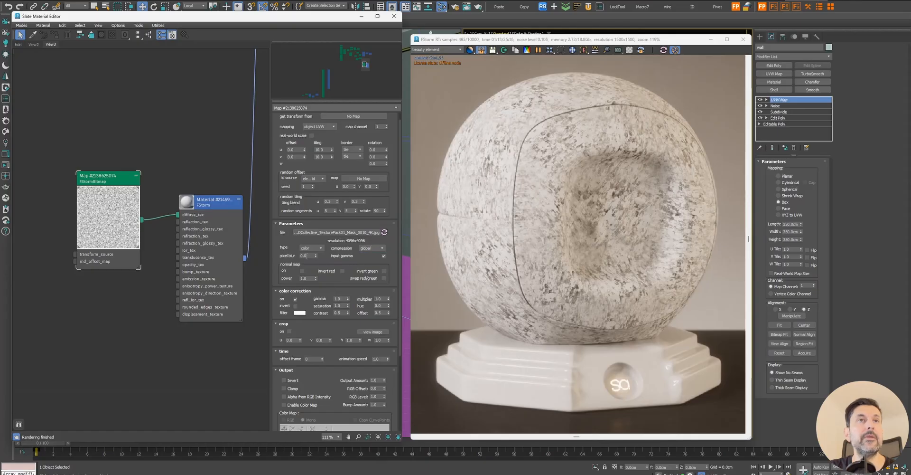
Step: Try pixel blur on the mask bitmap, reset it to 0, and turn off the bitmap's input gamma
left_click(309, 256)
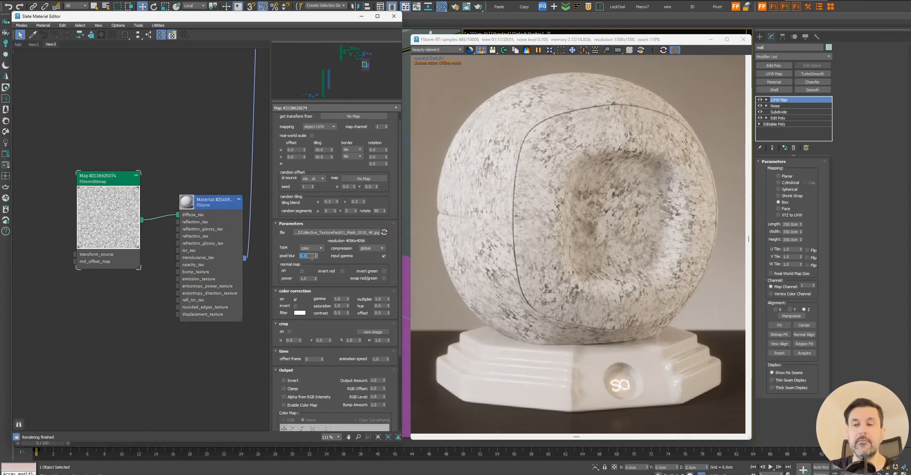
key("Return")
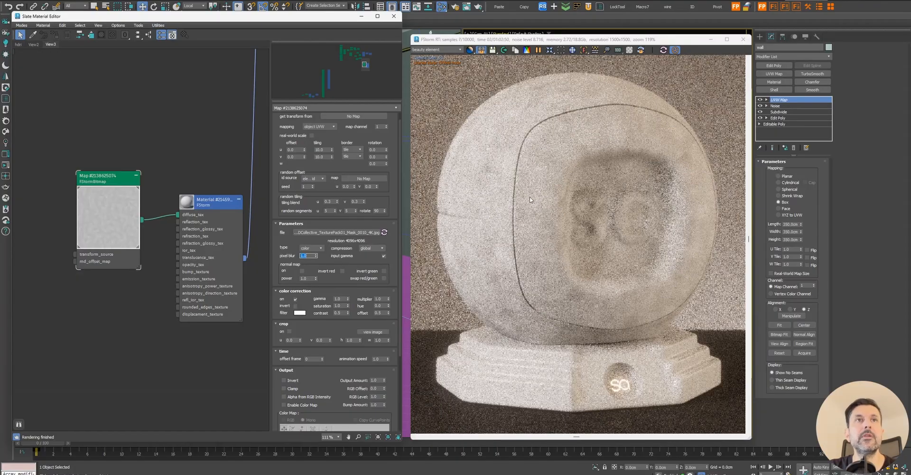
type("0")
key("Return")
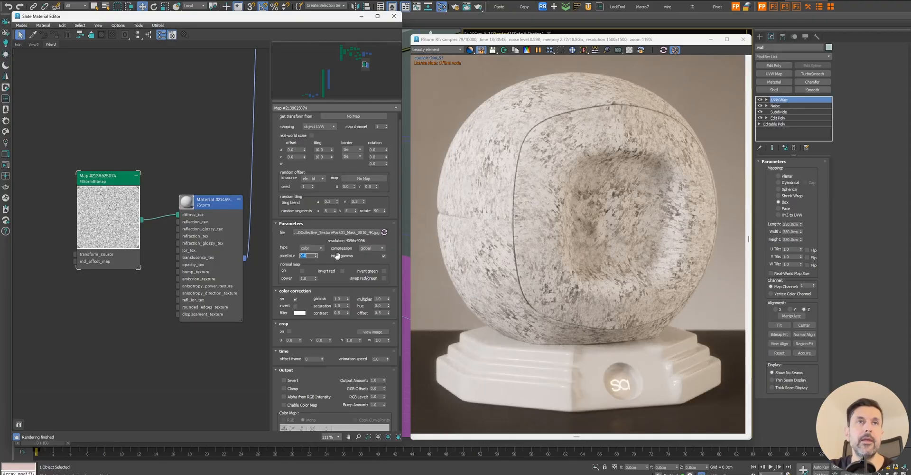
left_click(384, 256)
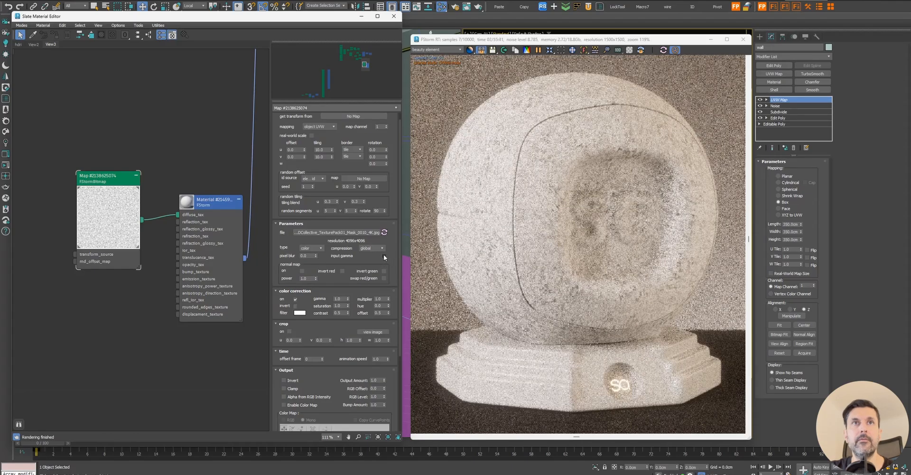
Step: Open the sunset HDRI bitmap in the HDRI view with an enlarged preview and set its gamma to 1.0
left_click(19, 44)
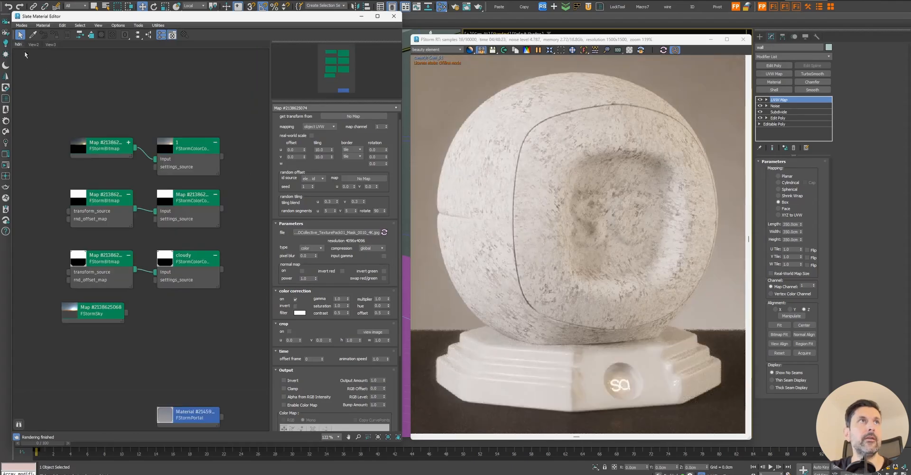
double_click(98, 145)
scroll(97, 149, "up", 4)
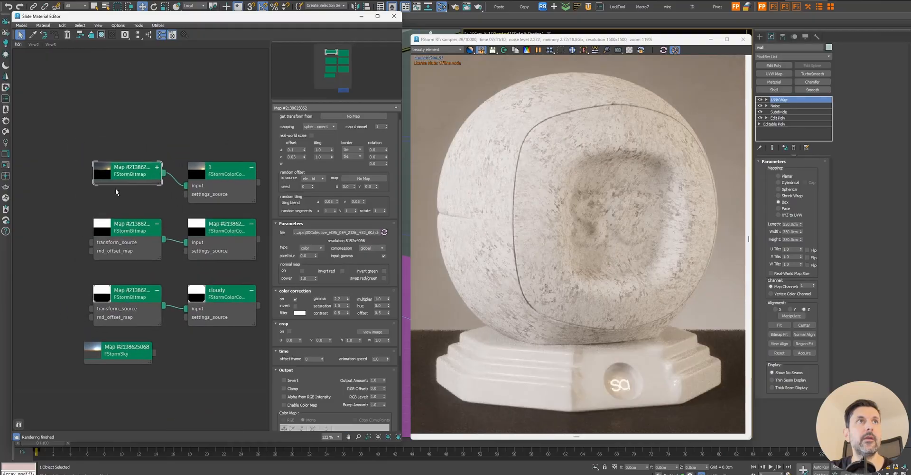
double_click(95, 156)
middle_click_drag(211, 150, 178, 177)
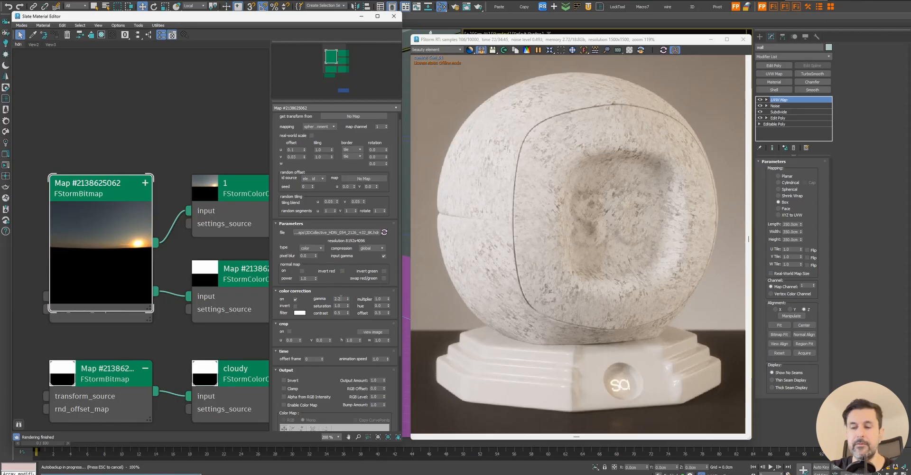
double_click(340, 299)
type("1.0")
key("Return")
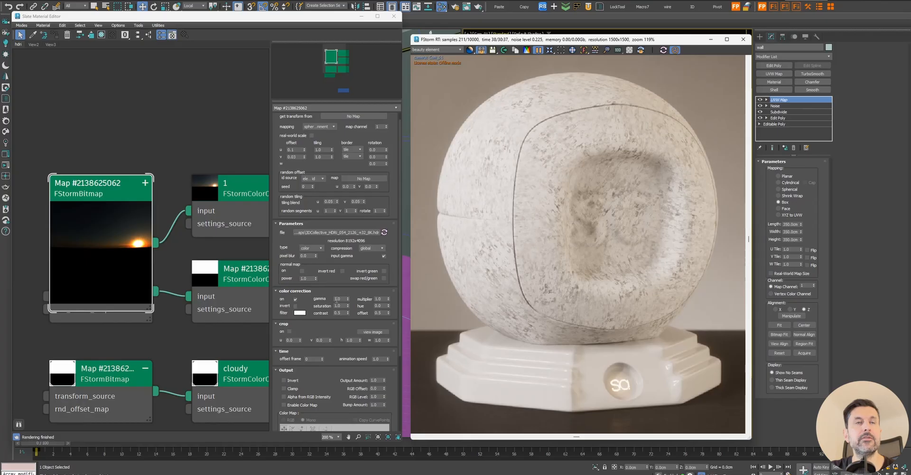
Step: Test the HDRI bitmap with input gamma off, re-enable it, set gamma back to 2.2, and collapse the enlarged preview
left_click(384, 256)
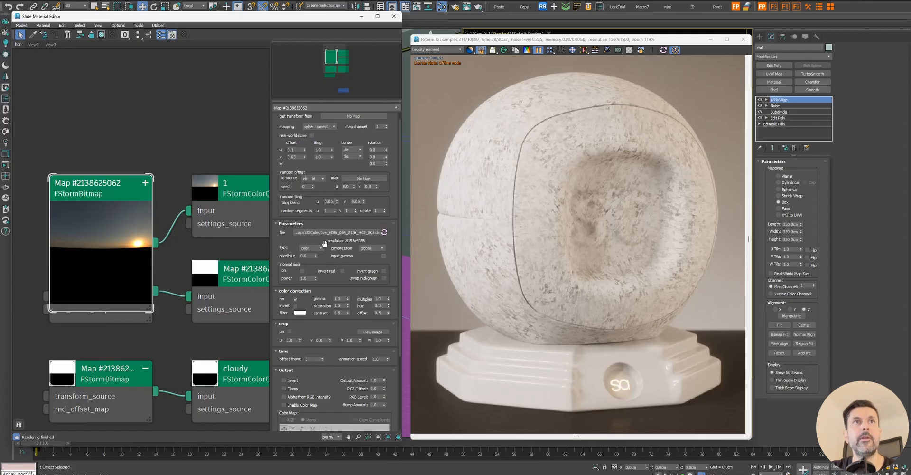
left_click(384, 255)
double_click(341, 298)
type("2.2")
key("Return")
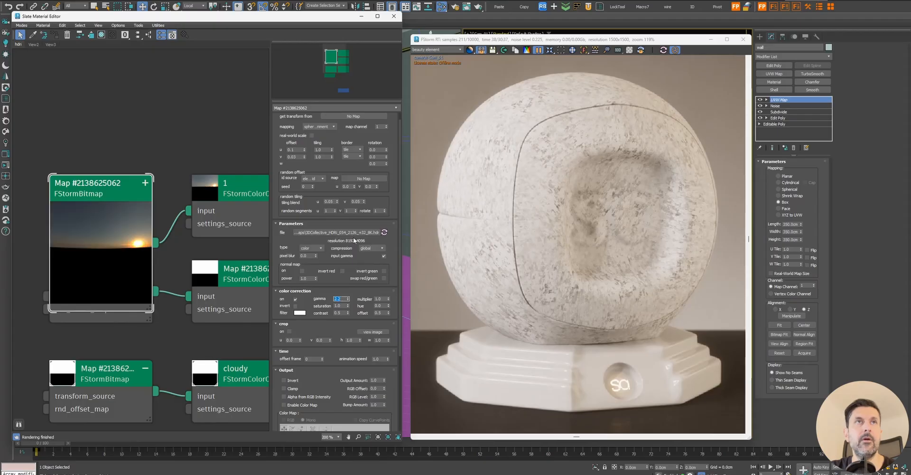
double_click(129, 222)
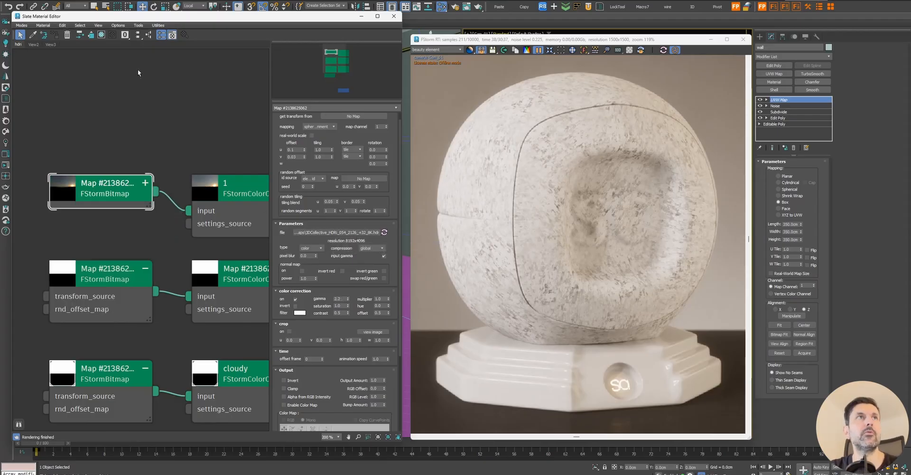
Step: Examine the normal map bitmap feeding the FStormMix map, including its normal map options and full-size image
left_click(51, 45)
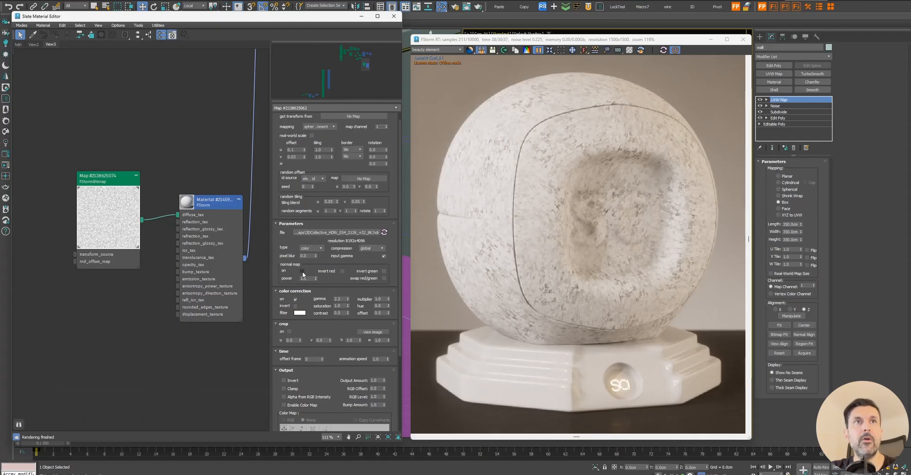
scroll(158, 193, "down", 5)
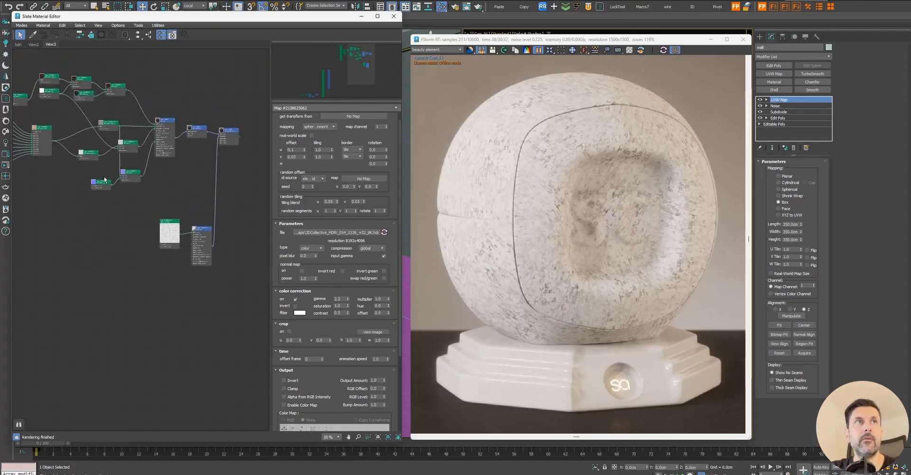
scroll(105, 179, "up", 8)
left_click(93, 189)
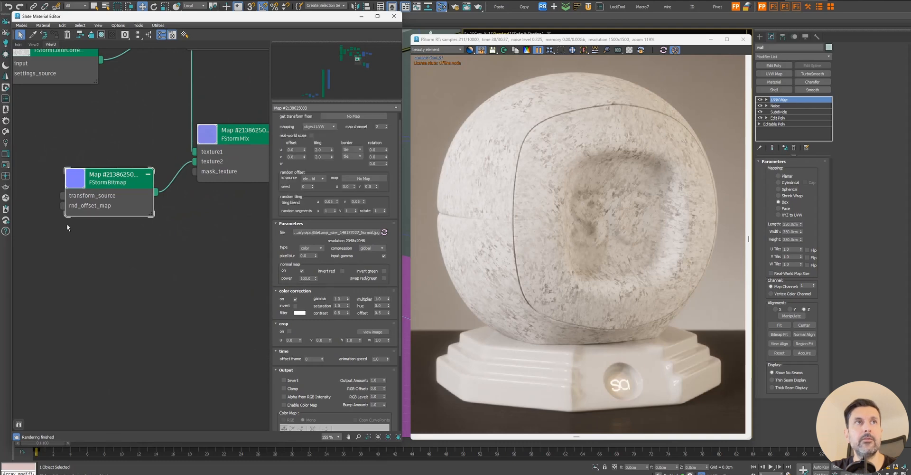
middle_click_drag(67, 228, 96, 248)
left_click(373, 332)
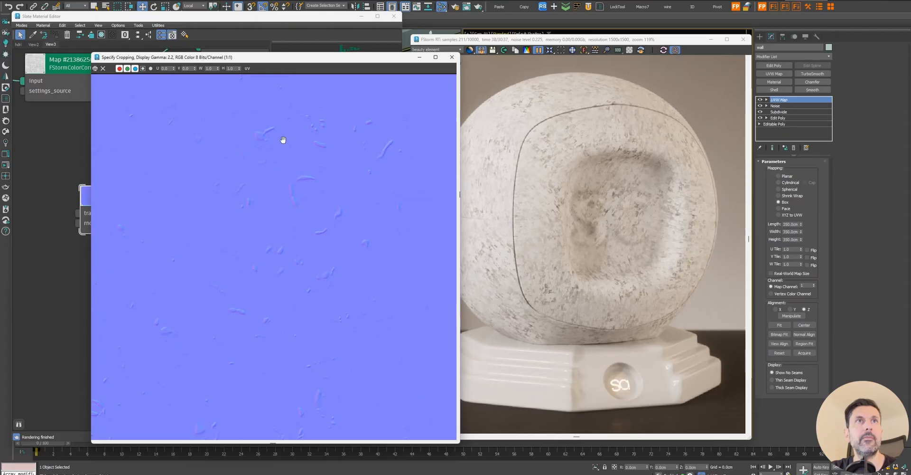
scroll(296, 194, "down", 3)
scroll(274, 264, "up", 3)
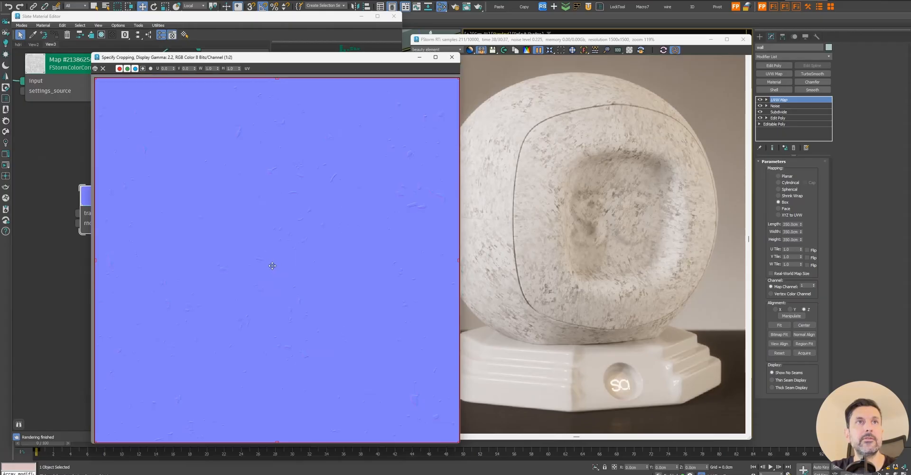
left_click(451, 57)
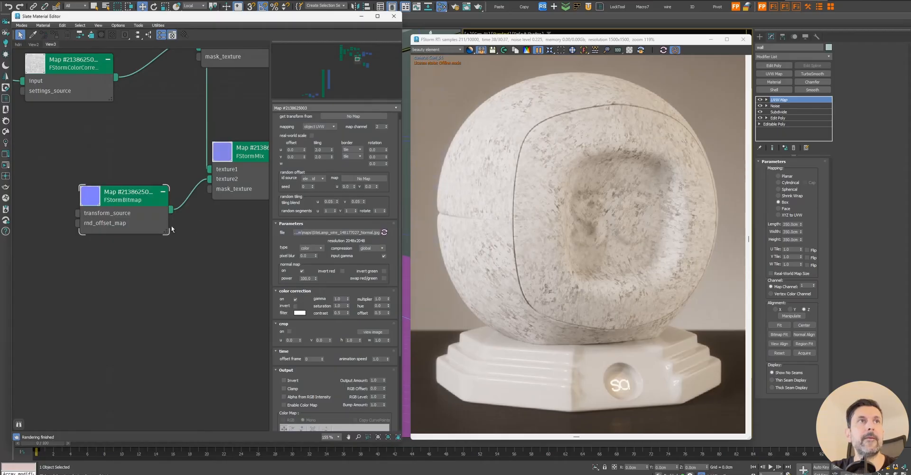
left_click(302, 271)
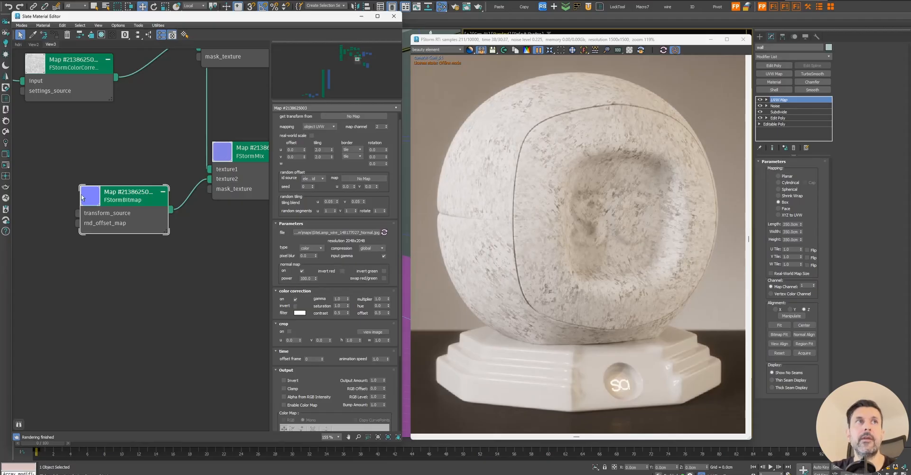
left_click(370, 332)
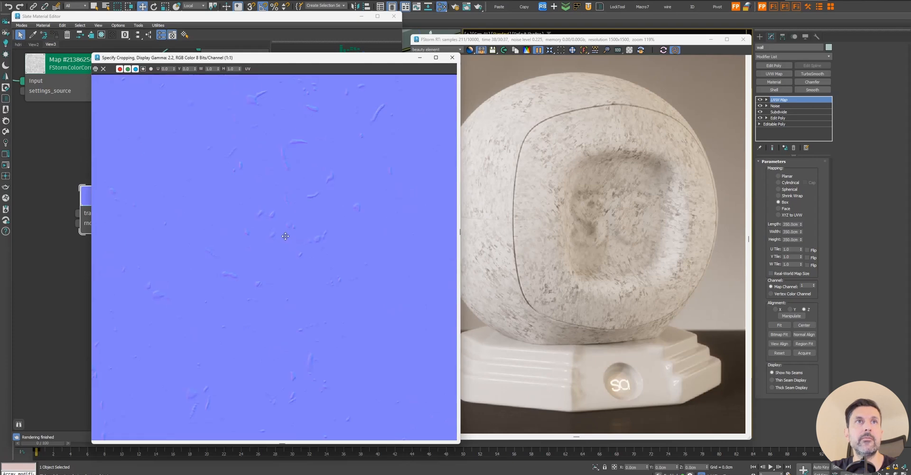
left_click(452, 57)
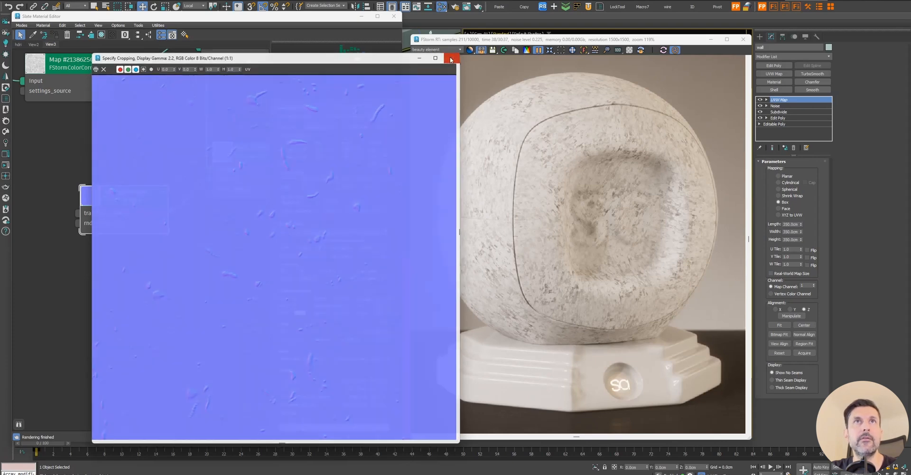
Step: Tint the mask bitmap by setting its color correction filter to light red (255, 111, 111)
scroll(356, 234, "down", 3)
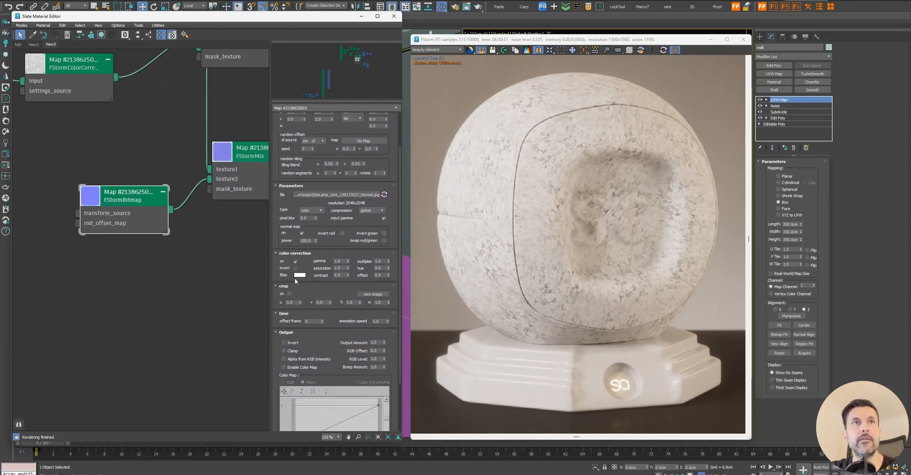
scroll(232, 252, "down", 5)
middle_click_drag(243, 327, 111, 199)
scroll(152, 191, "down", 8)
scroll(170, 195, "up", 7)
scroll(133, 182, "up", 4)
double_click(134, 185)
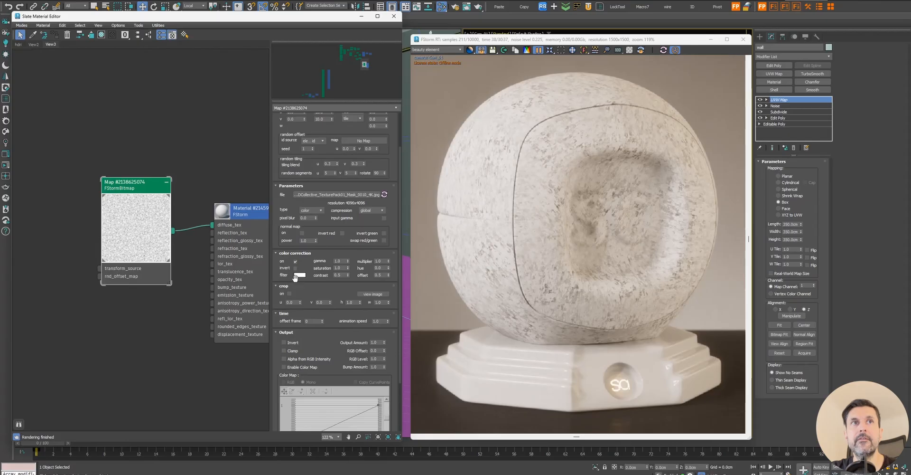
left_click(299, 274)
left_click(363, 231)
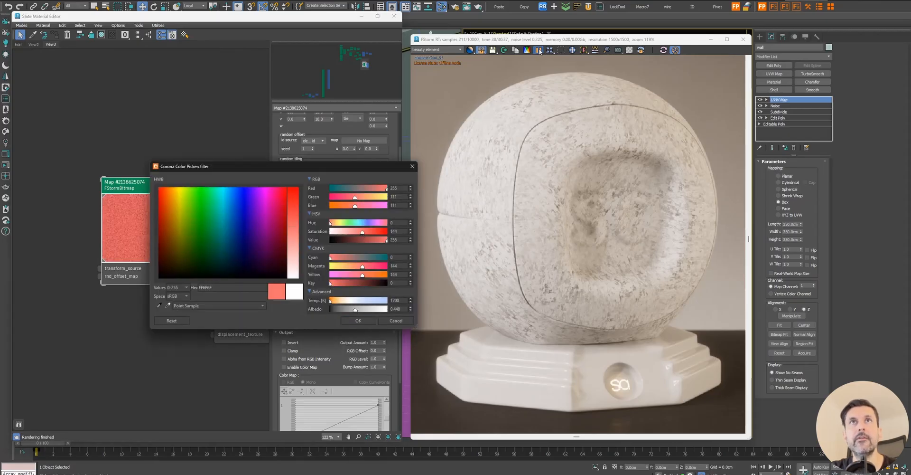
left_click(357, 321)
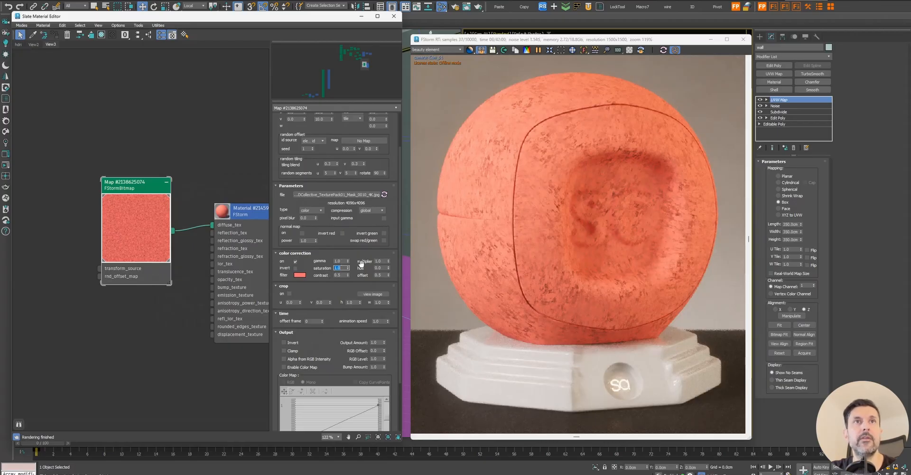
Step: Compare the mask bitmap's color correction settings with those of the FStormColorCorrection map in the HDRI view
left_click(378, 261)
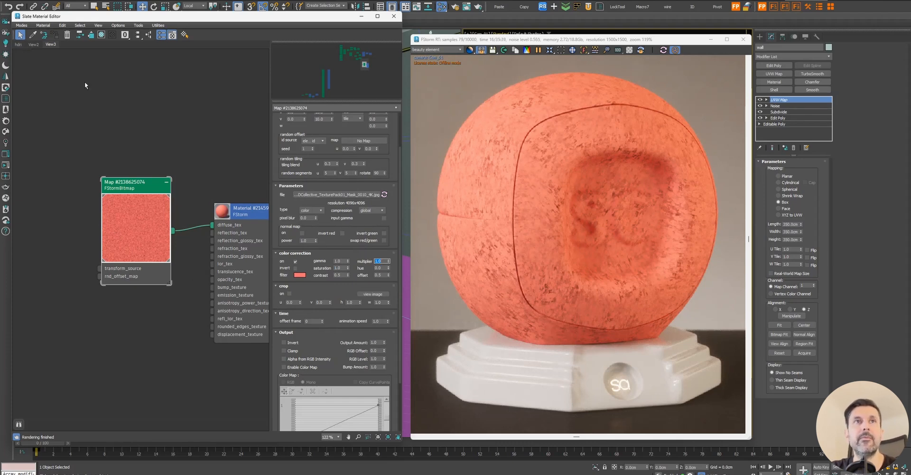
left_click(18, 44)
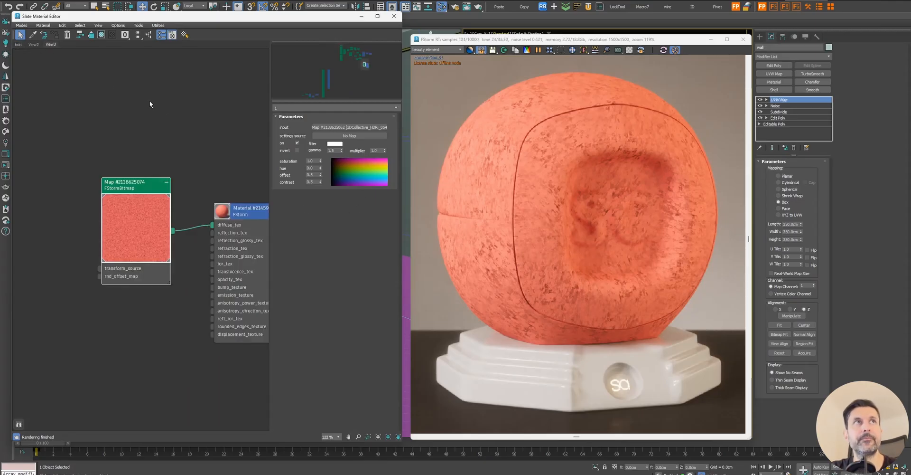
double_click(153, 206)
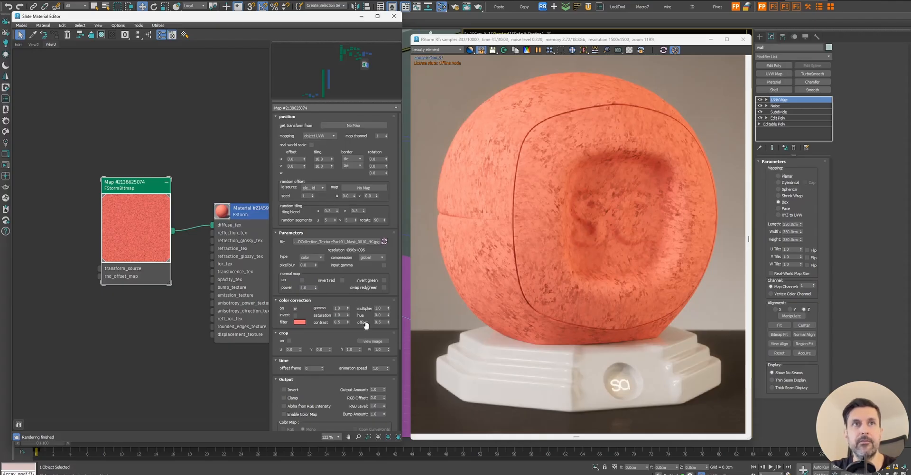
left_click_drag(353, 281, 360, 225)
scroll(306, 256, "down", 1)
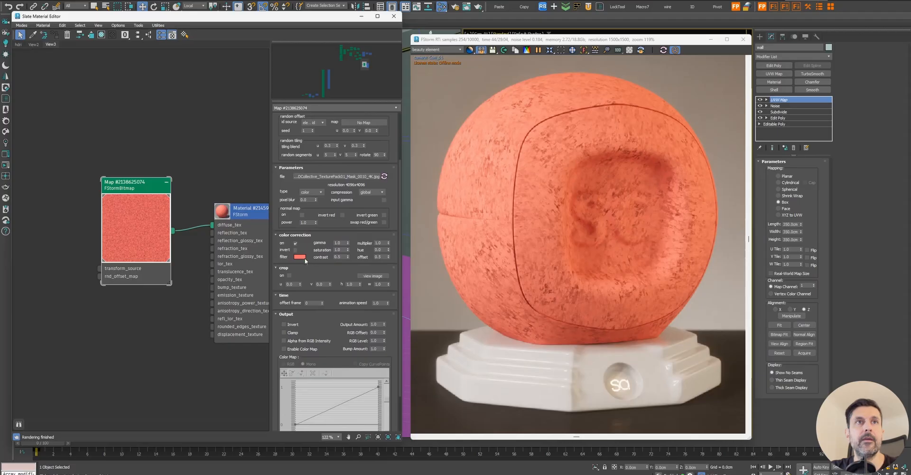
Step: Reset the mask bitmap's color correction filter to white
left_click(302, 257)
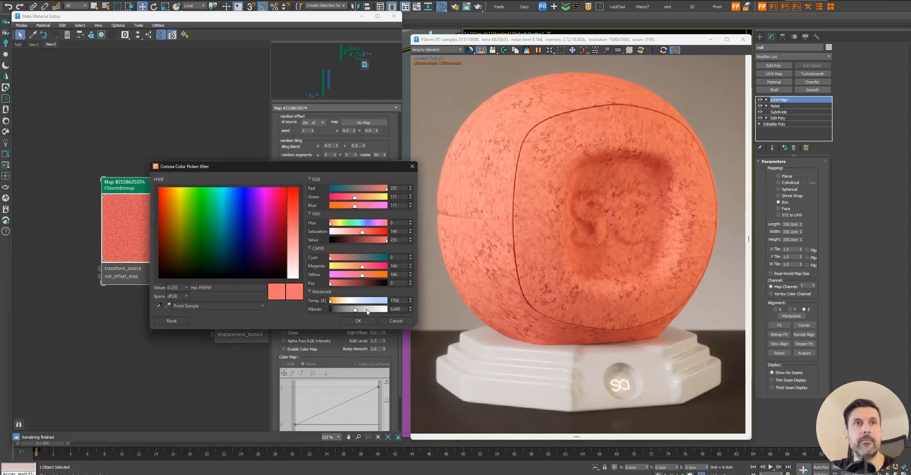
left_click_drag(367, 311, 380, 318)
left_click(359, 320)
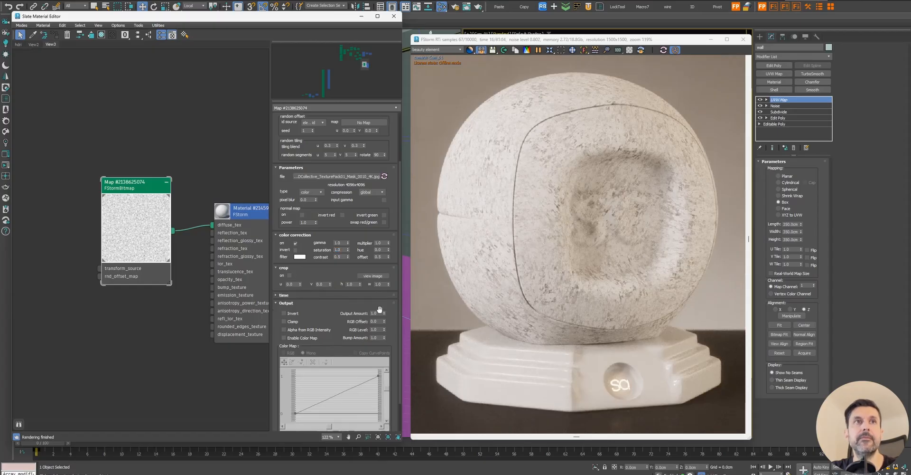
Step: Enable the mask bitmap's output color map, give the curve's white end point a Bezier handle, and bend the curve upward
left_click(328, 295)
scroll(331, 306, "down", 1)
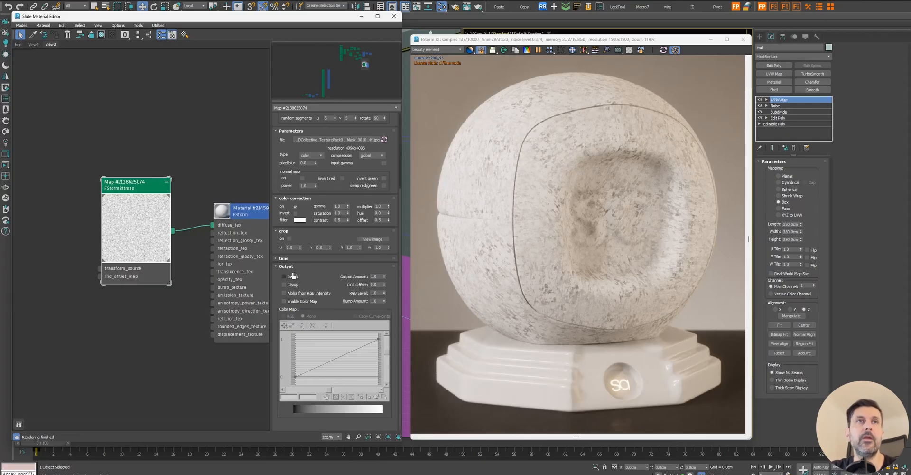
left_click(295, 302)
right_click(377, 338)
left_click(398, 357)
left_click(355, 349)
left_click(378, 338)
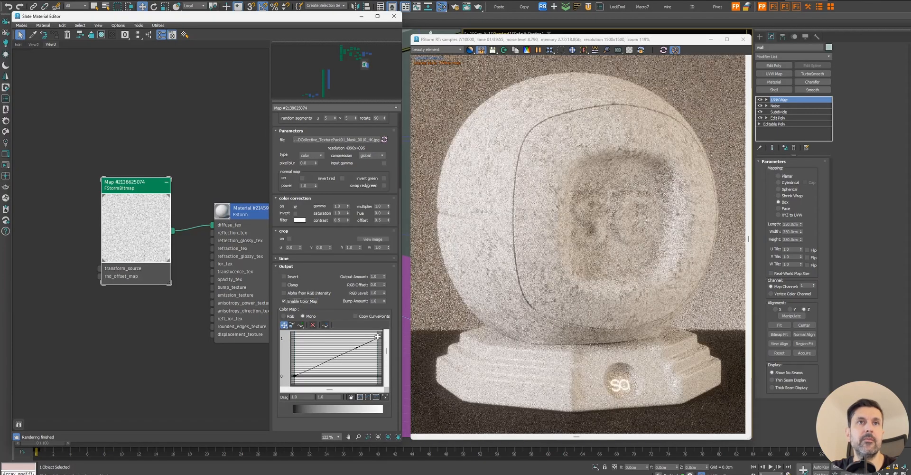
left_click_drag(356, 348, 341, 345)
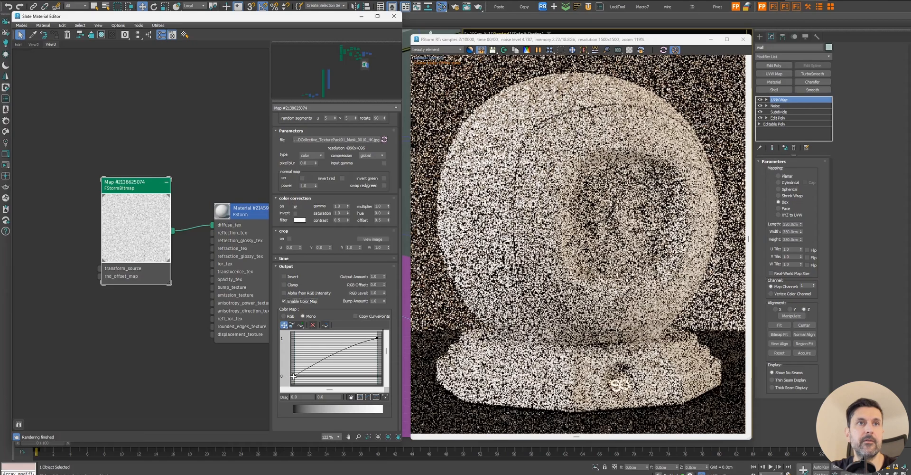
Step: Give the mask bitmap's output curve a Bezier start point, bend both ends of the curve downward, and collapse the output settings
right_click(295, 376)
left_click(314, 397)
left_click_drag(300, 376, 354, 376)
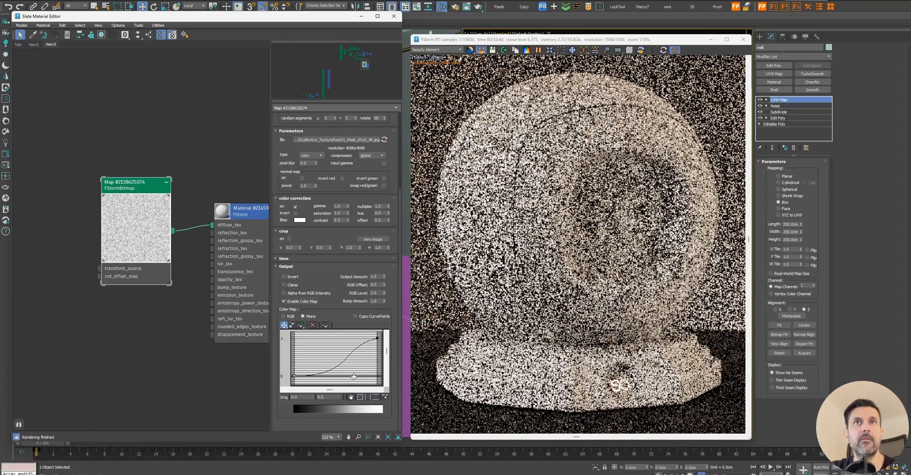
left_click(377, 338)
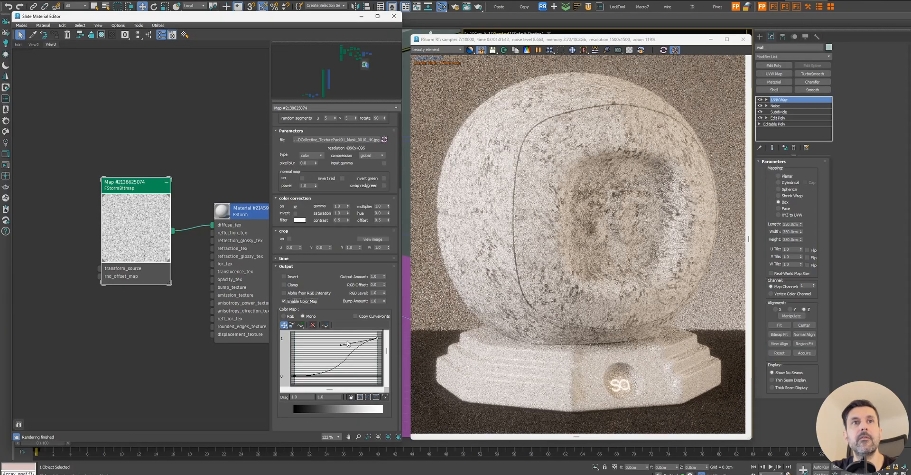
left_click_drag(351, 339, 374, 357)
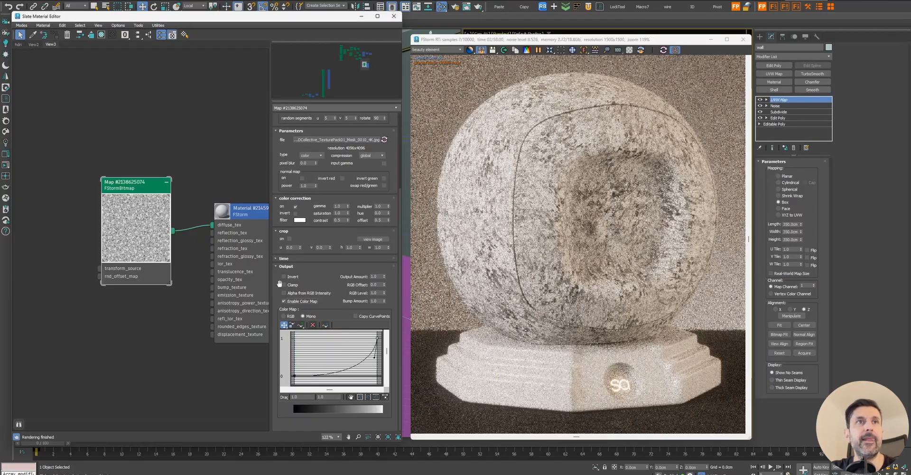
left_click(286, 266)
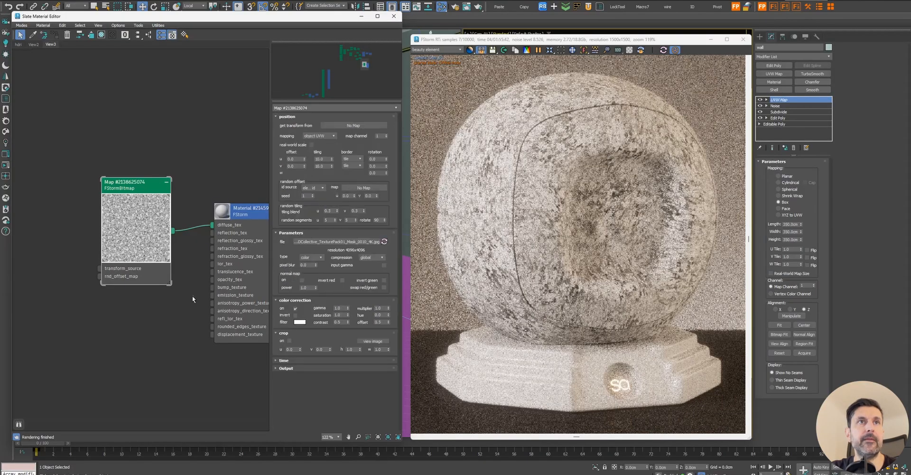
Step: Inspect the FStormBitmap and FStormColor maps in the map column, and show the FStormColor map's parameters
scroll(190, 295, "down", 10)
middle_click_drag(119, 324, 242, 280)
scroll(153, 225, "up", 2)
scroll(153, 225, "up", 6)
left_click(150, 178)
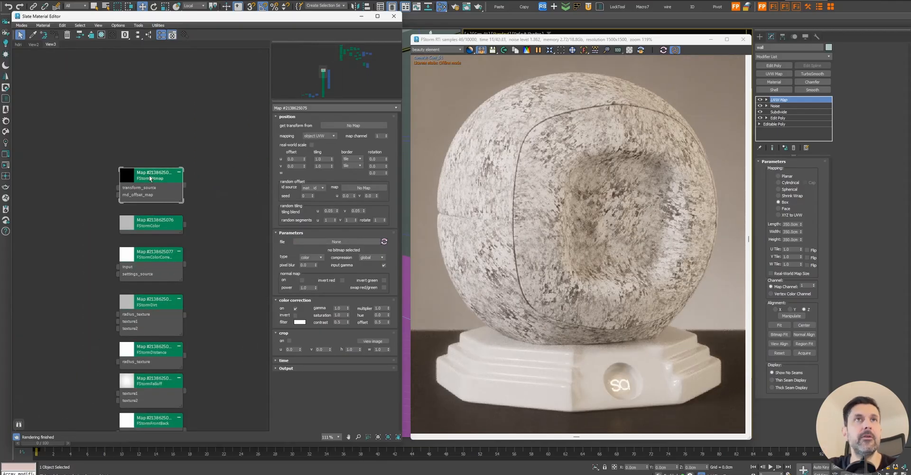
left_click(158, 227)
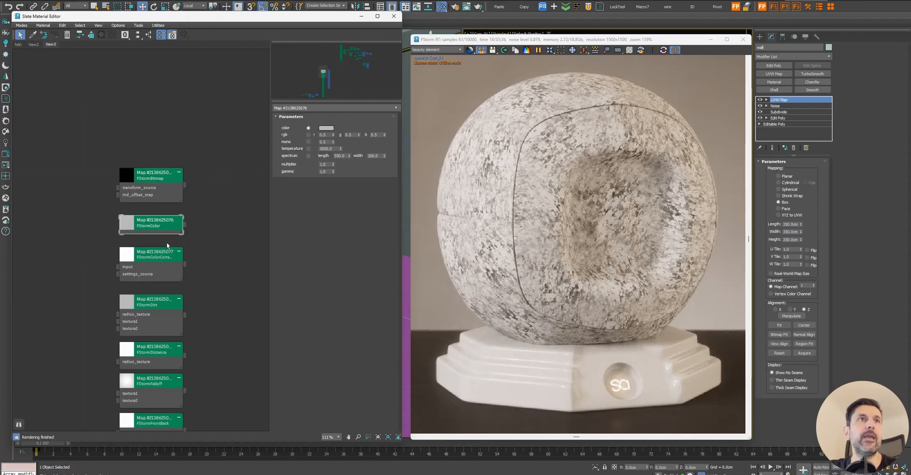
Step: Delete the mask bitmap from the ball's material and move that material beside the column of FStorm maps
scroll(167, 246, "down", 6)
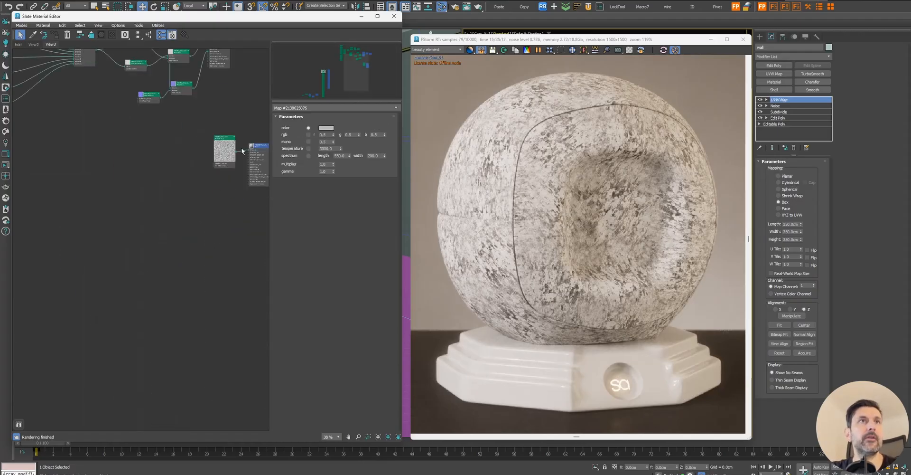
key("Delete")
left_click_drag(259, 146, 87, 193)
left_click(212, 155)
key("Delete")
scroll(87, 193, "down", 8)
middle_click_drag(169, 198, 69, 207)
scroll(131, 196, "up", 8)
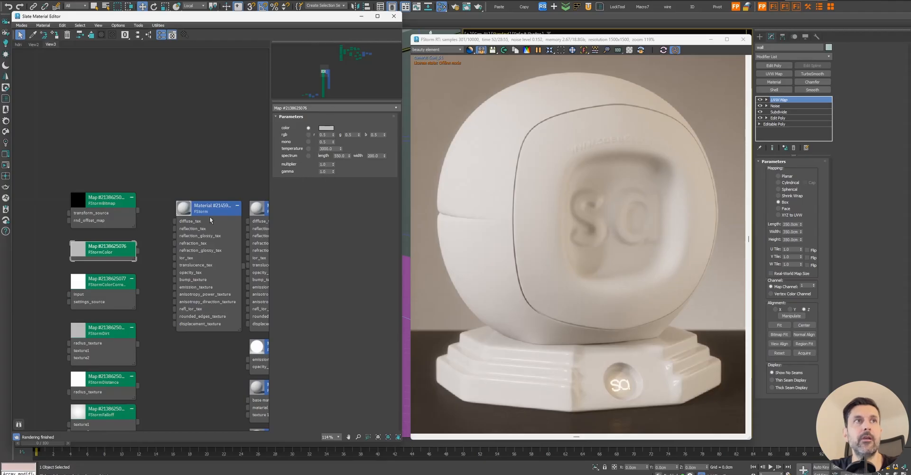
Step: Connect the FStormColor map to the material's diffuse_tex and set its color to a blue sampled from the screen (4, 111, 227)
left_click_drag(138, 250, 178, 227)
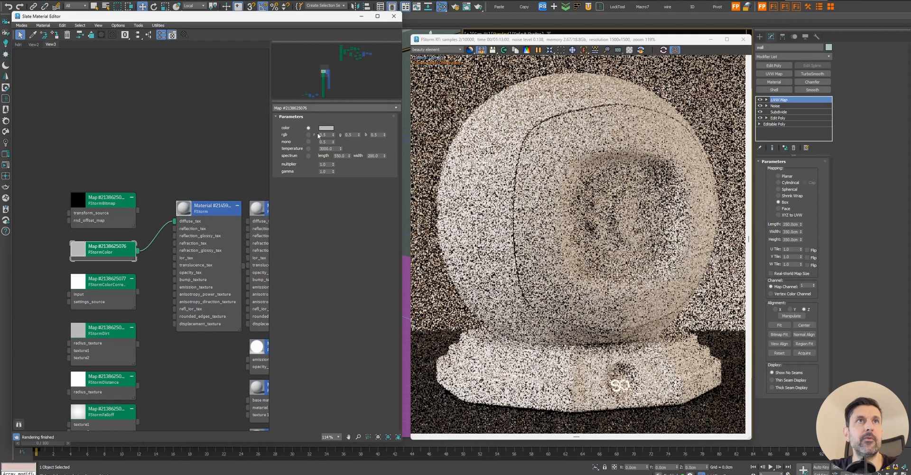
left_click(326, 128)
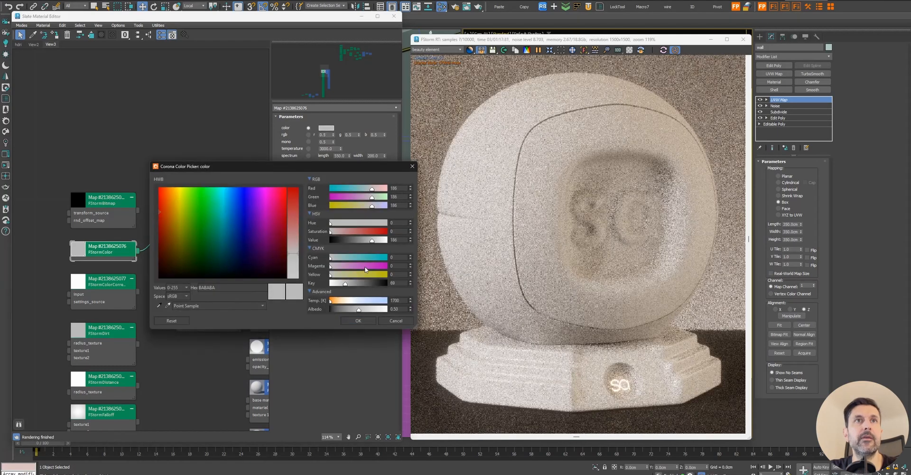
left_click(168, 305)
left_click(196, 373)
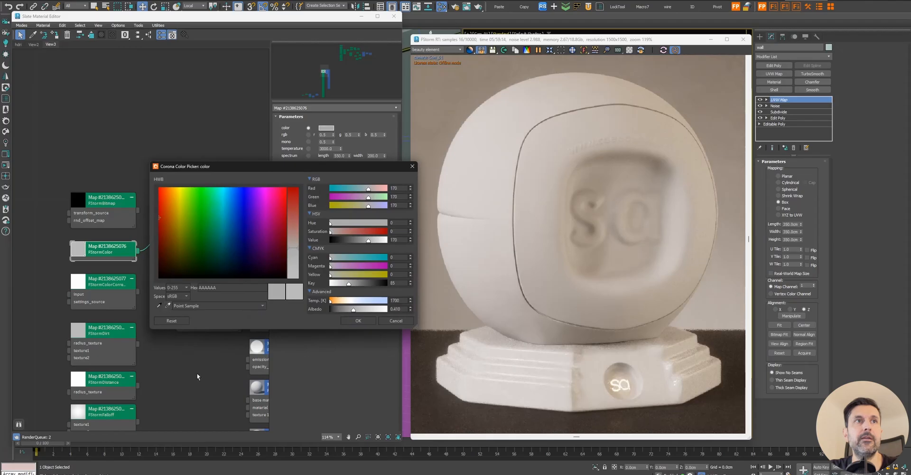
left_click(161, 307)
left_click(161, 347)
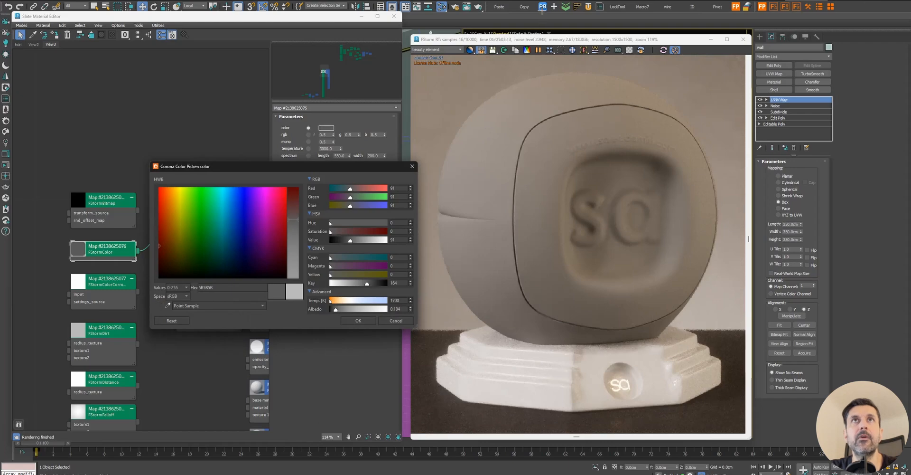
left_click(542, 7)
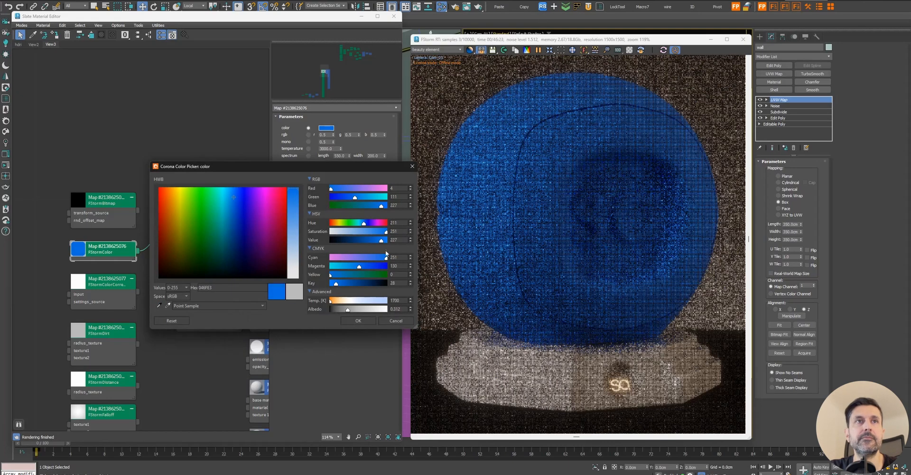
left_click(357, 321)
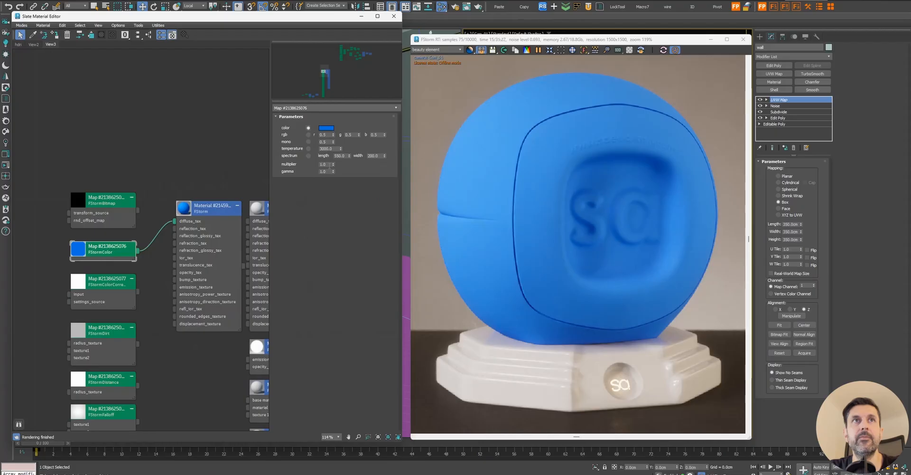
Step: Try a multiplier of 2 on the FStormColor map and return it to 1
double_click(327, 164)
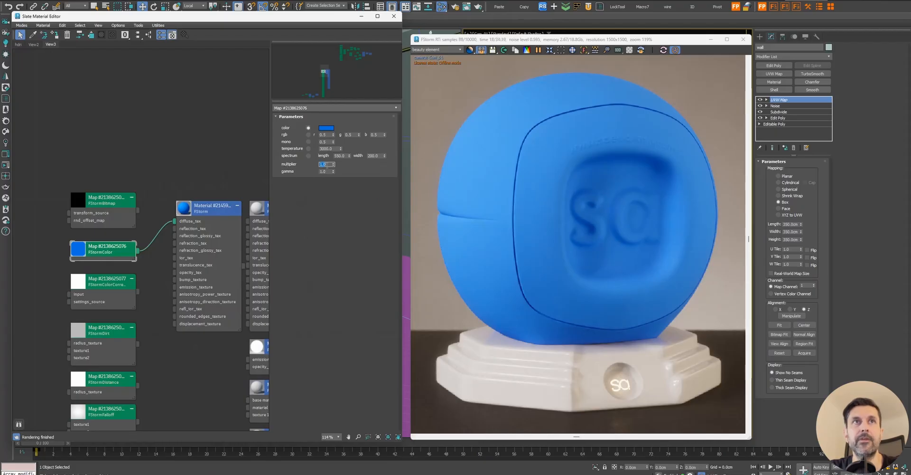
type("2")
key("Return")
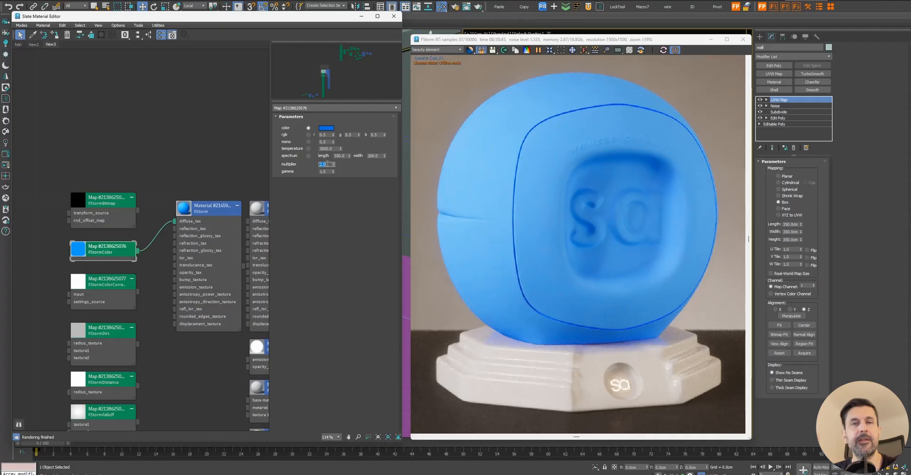
type("1")
key("Tab")
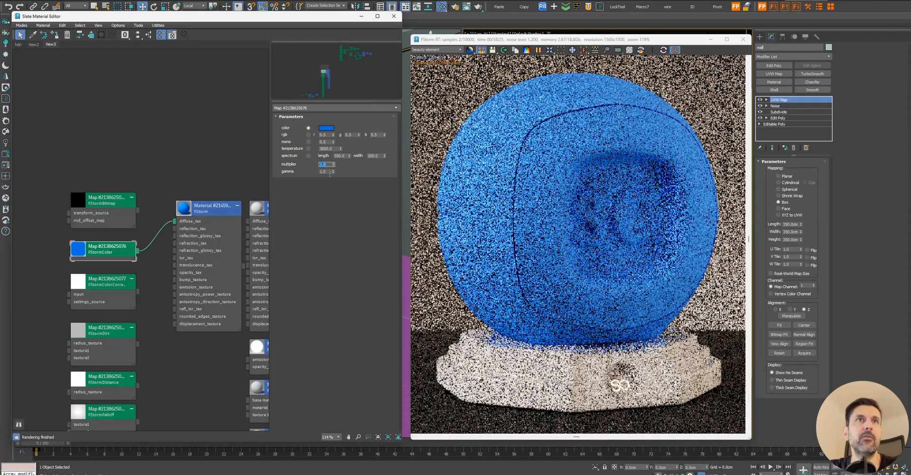
Step: Try gamma values of 2 and 0.5 on the FStormColor map and return the gamma to 1
type("2")
key("Return")
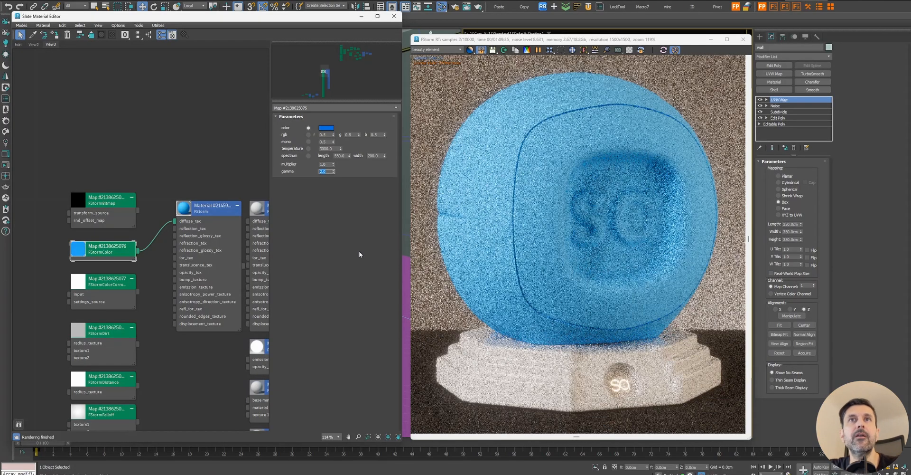
type(".5")
key("Return")
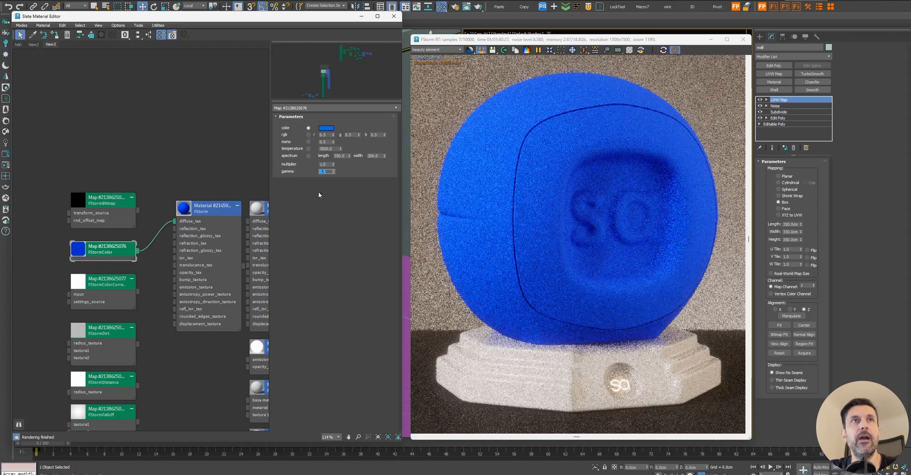
type("1")
key("Return")
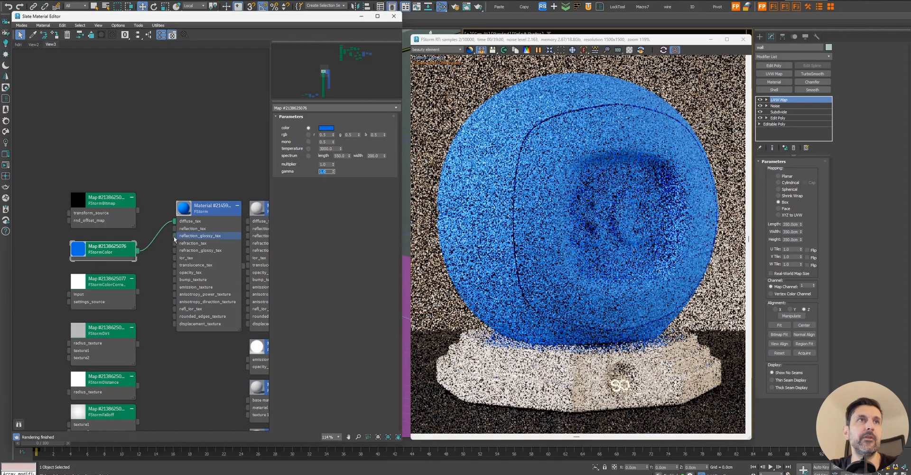
Step: Try offset values of 0.8 and 1 on the wood texture's FStormColorCorrection map and return the offset to 0.5
scroll(168, 233, "down", 2)
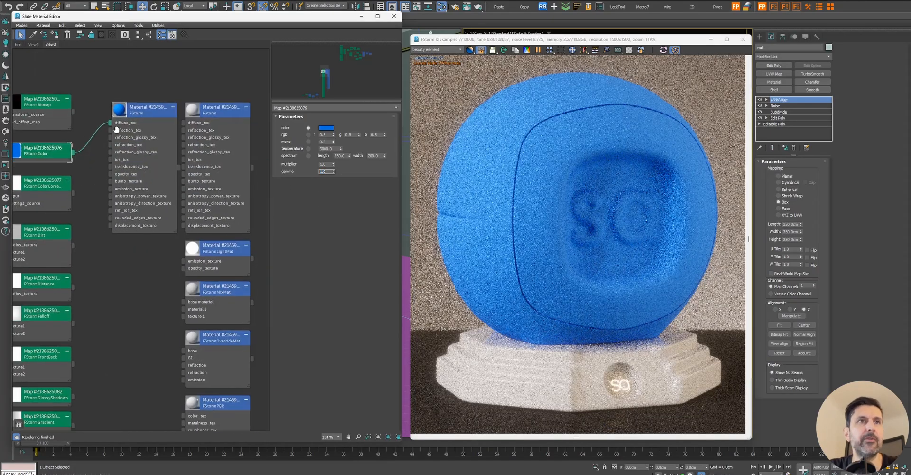
scroll(168, 120, "down", 3)
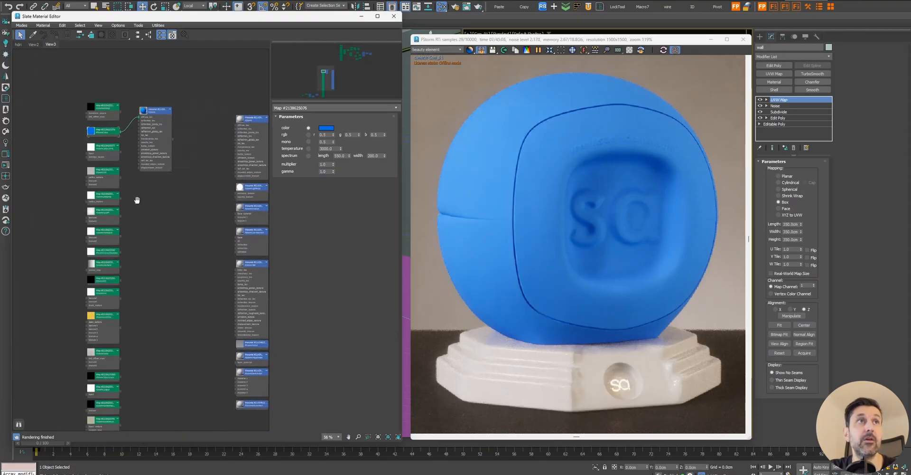
scroll(172, 145, "up", 4)
left_click(138, 223)
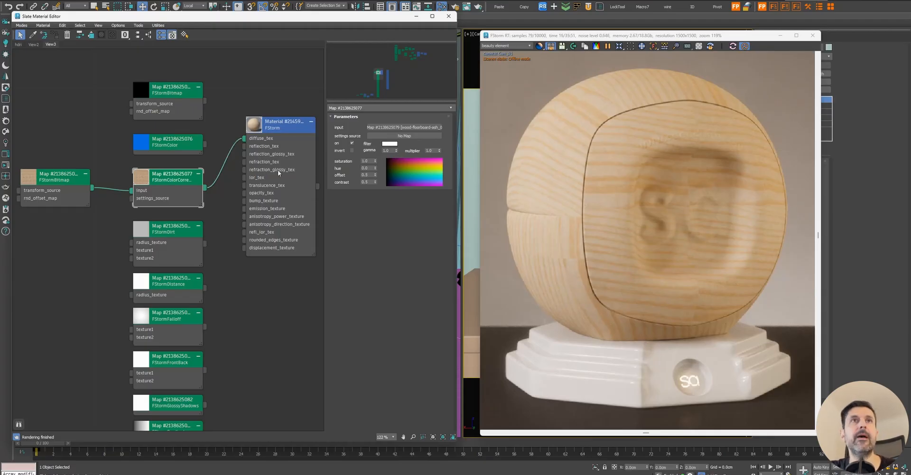
double_click(370, 175)
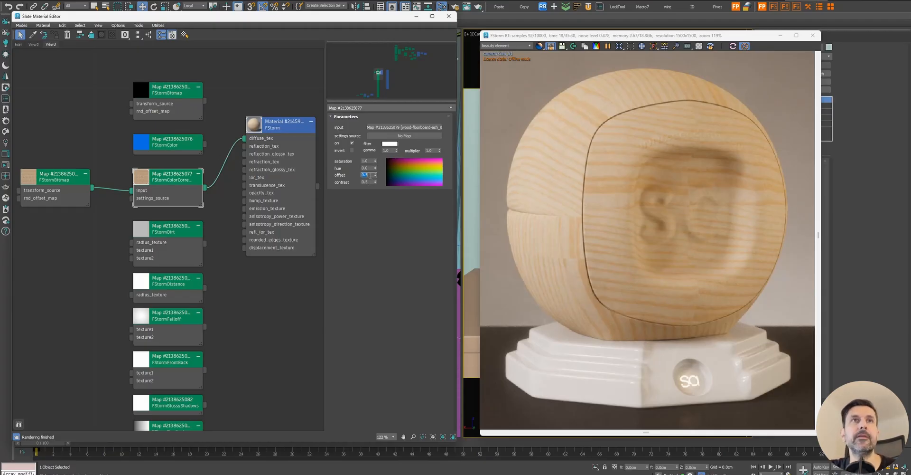
key("Return")
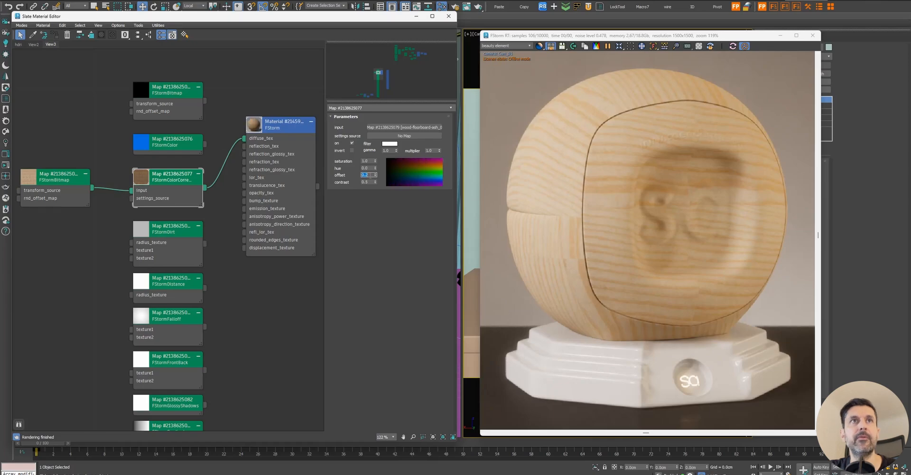
type(".8")
key("Return")
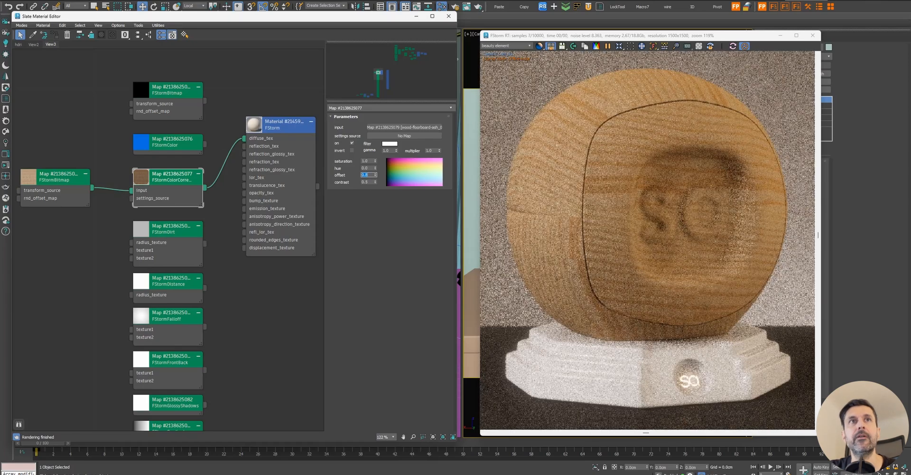
type("1")
key("Return")
type(".5")
key("Return")
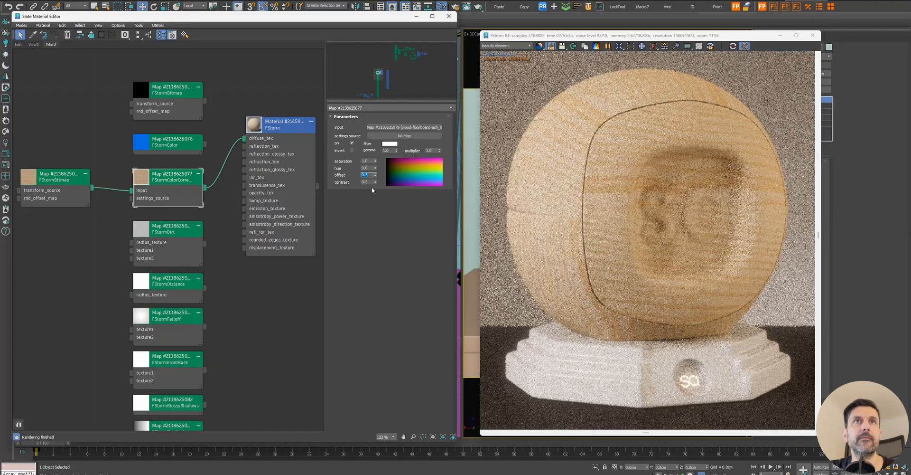
Step: Try a multiplier of 0.8 on the FStormColorCorrection map and return it to 1
double_click(432, 150)
type(".8")
key("Return")
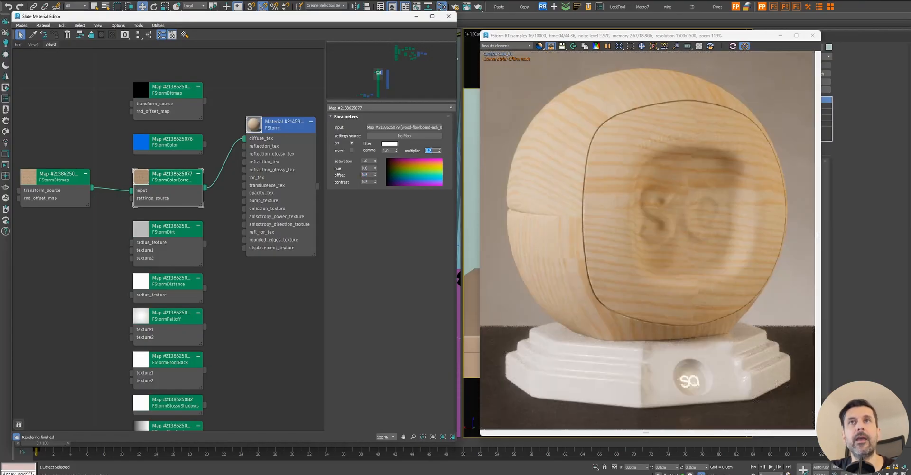
type("1")
key("Return")
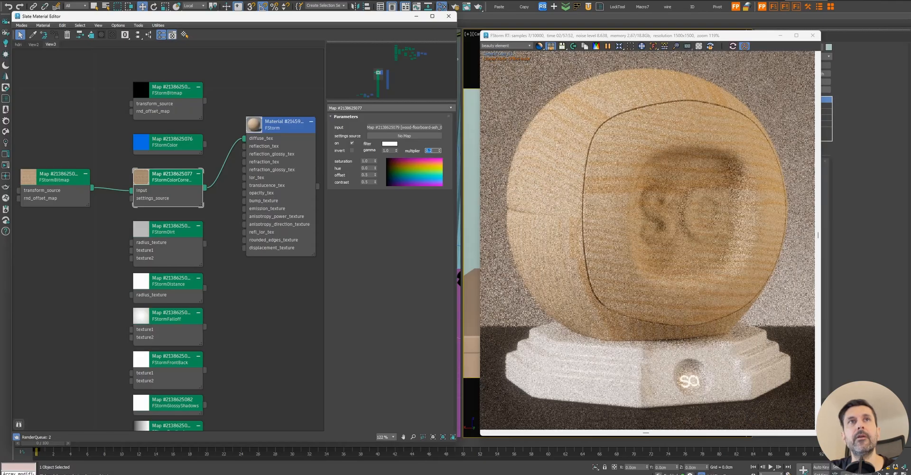
Step: Try a light cyan filter (183, 255, 255) on the FStormColorCorrection map and cancel the color change
left_click(390, 144)
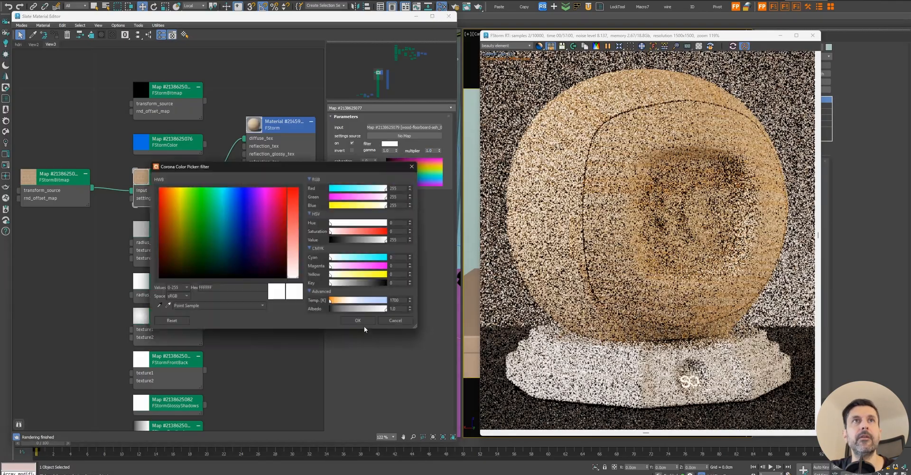
left_click_drag(380, 189, 371, 189)
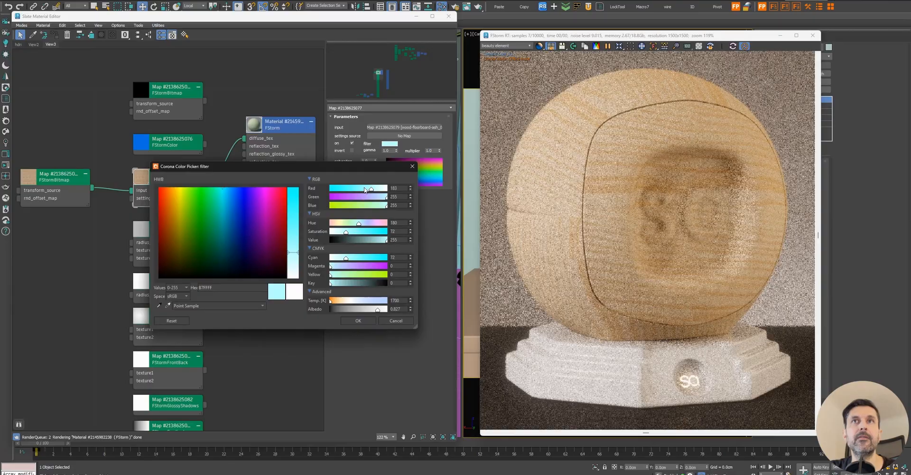
left_click(401, 321)
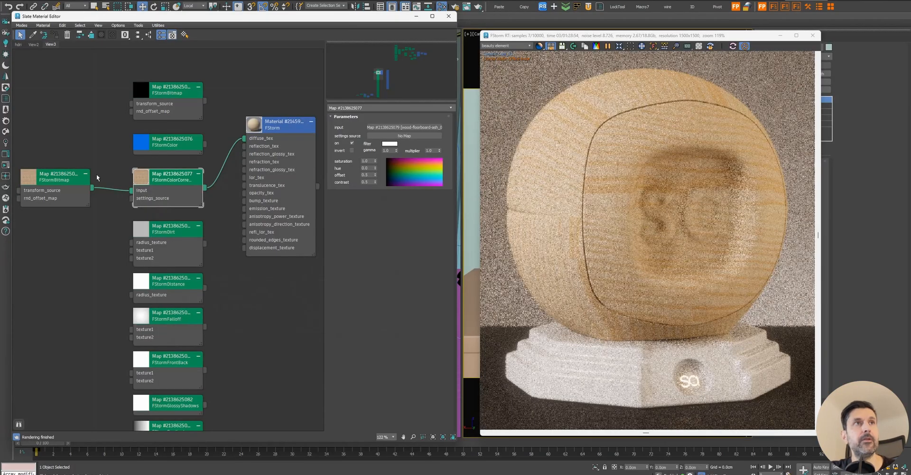
Step: Move the ball's material farther away from the column of FStorm maps to free space between them
scroll(201, 179, "down", 3)
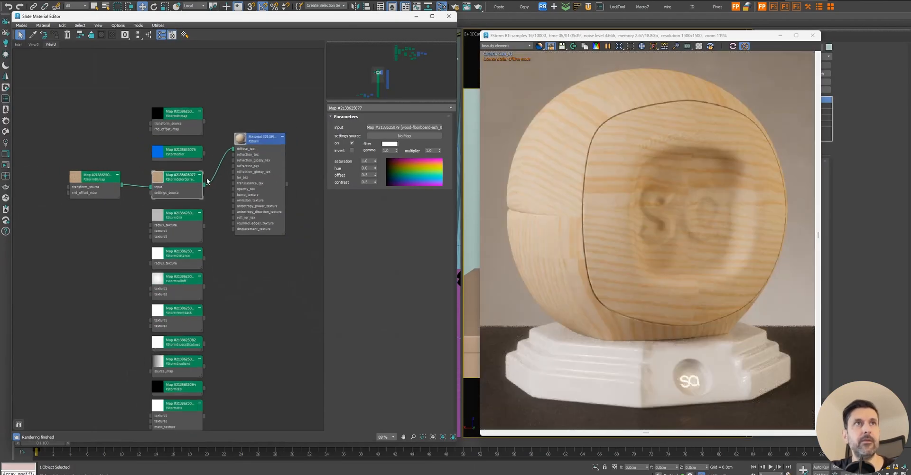
scroll(207, 181, "down", 3)
left_click_drag(249, 149, 127, 180)
middle_click_drag(243, 142, 197, 143)
left_click(217, 144)
left_click_drag(249, 157, 271, 140)
scroll(188, 163, "up", 1)
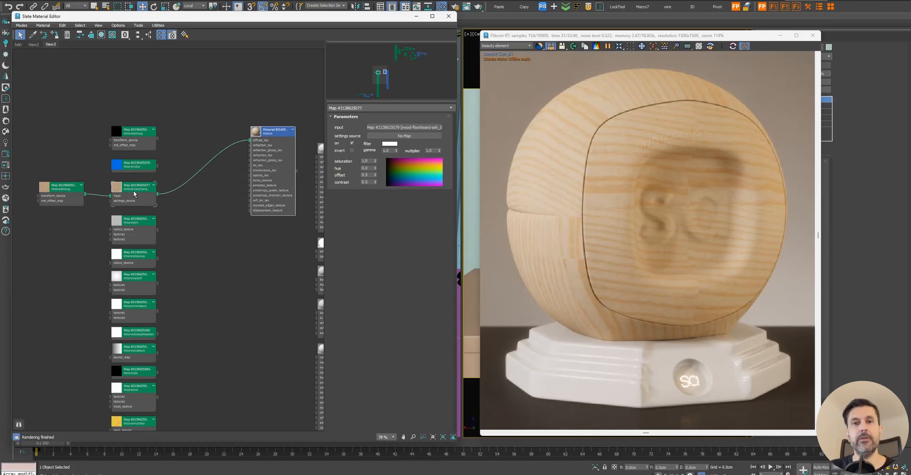
Step: Duplicate the wood bitmap together with its FStormColorCorrection map into the empty area above the map column
middle_click_drag(269, 118, 269, 219)
left_click(151, 309)
left_click_drag(169, 304, 53, 290)
left_click_drag(122, 293, 155, 87, "shift")
middle_click_drag(180, 141, 239, 244)
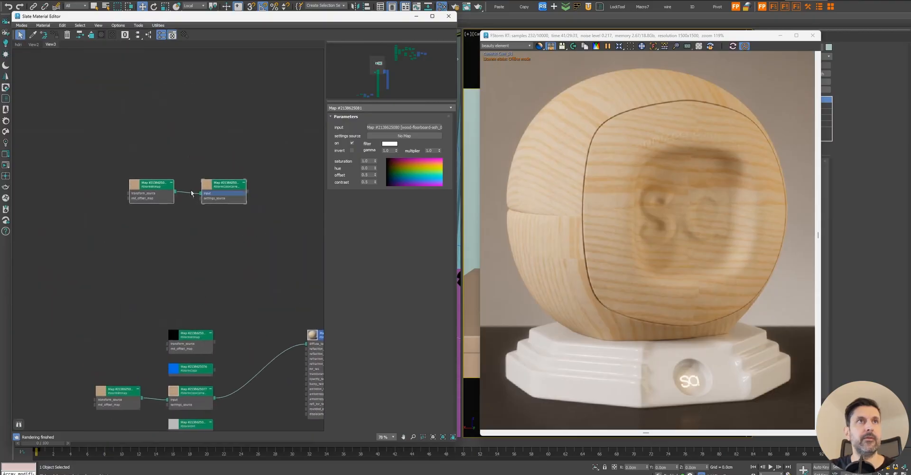
Step: Move the duplicated wood bitmap and its FStormColorCorrection map higher, well clear of the original map column
left_click_drag(243, 205, 227, 171)
left_click_drag(253, 127, 75, 207)
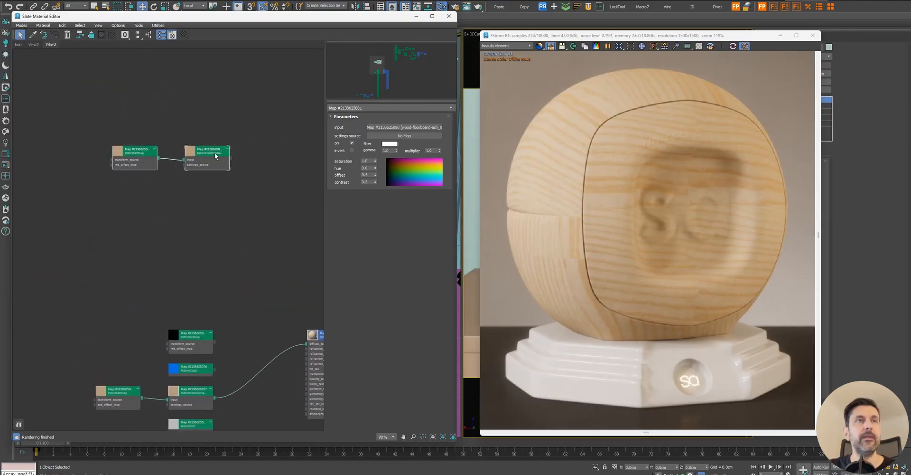
left_click_drag(217, 156, 228, 96)
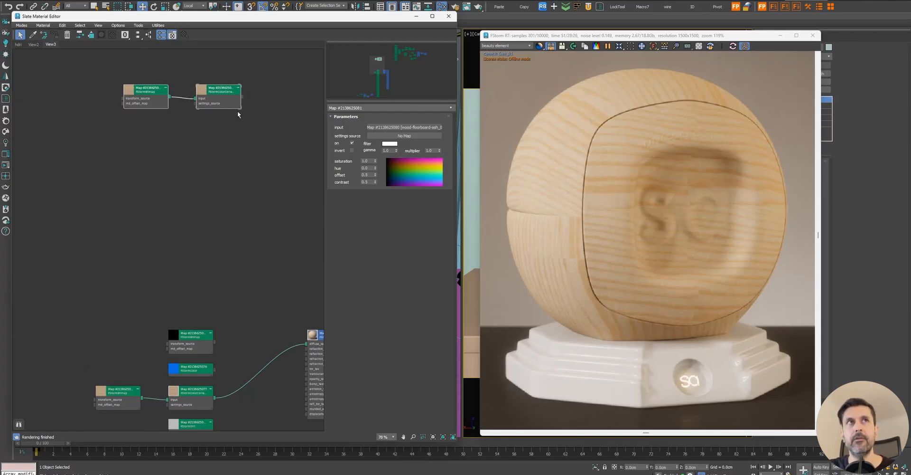
Step: Duplicate the separate wood bitmap and FStormColorCorrection pair twice below itself to make three rows
left_click_drag(269, 84, 191, 128)
left_click(203, 115)
left_click(115, 242)
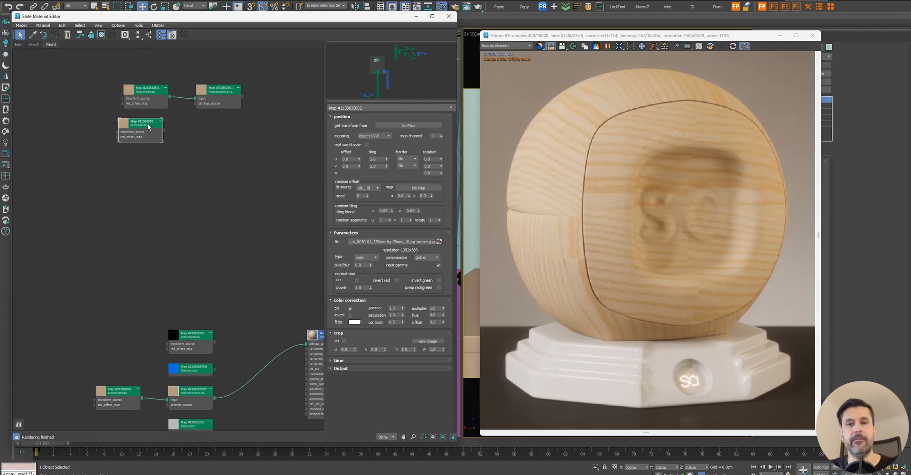
mouse_move(220, 92)
left_mouse_down("shift")
mouse_move(220, 130)
mouse_move(189, 135)
mouse_move(210, 182)
left_mouse_up("shift")
left_click(195, 217)
Step: Line up the three copied wood bitmaps in one column and open the uppermost FStormColorCorrection map's parameters
double_click(132, 183)
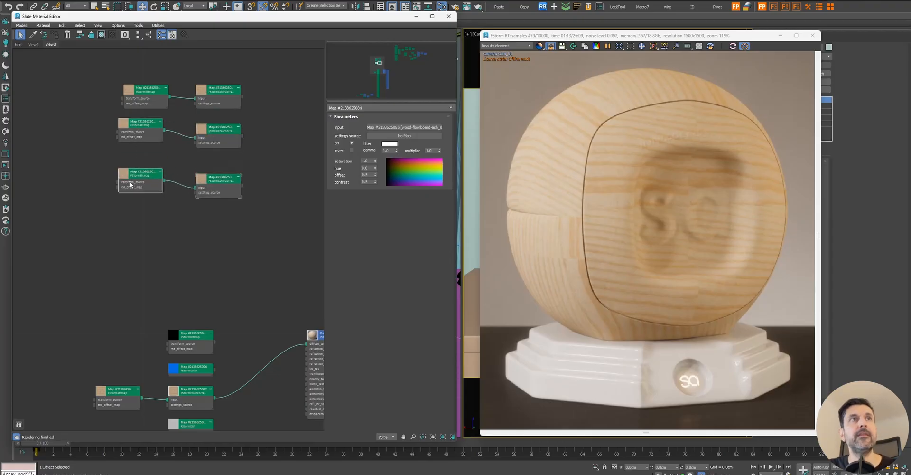
double_click(144, 123)
left_click(152, 82)
double_click(147, 98)
left_click_drag(143, 135, 143, 146)
left_click_drag(143, 90, 138, 96)
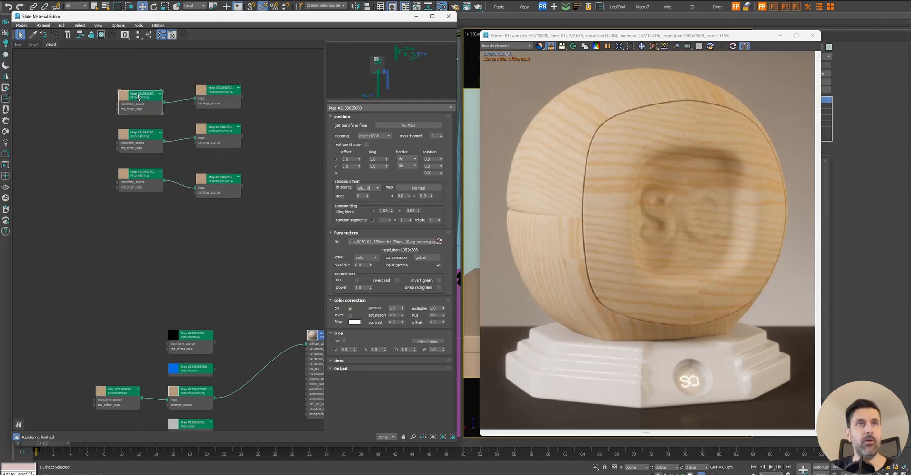
left_click(94, 135)
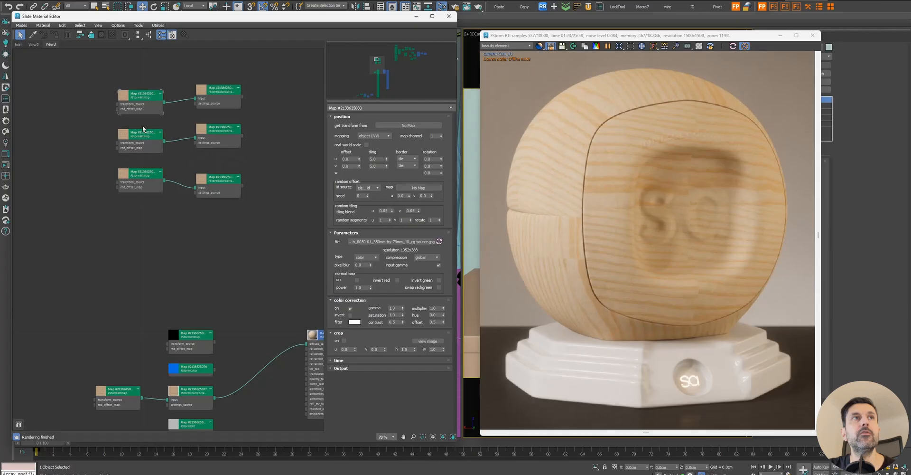
scroll(143, 128, "up", 4)
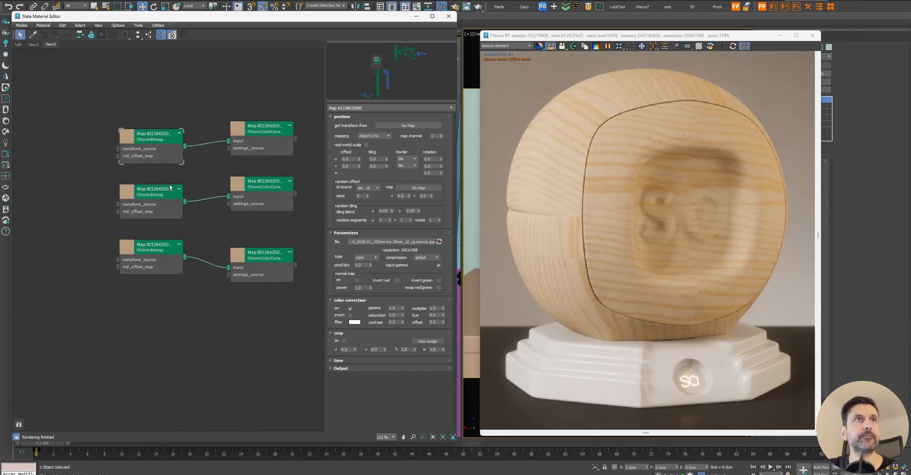
double_click(265, 130)
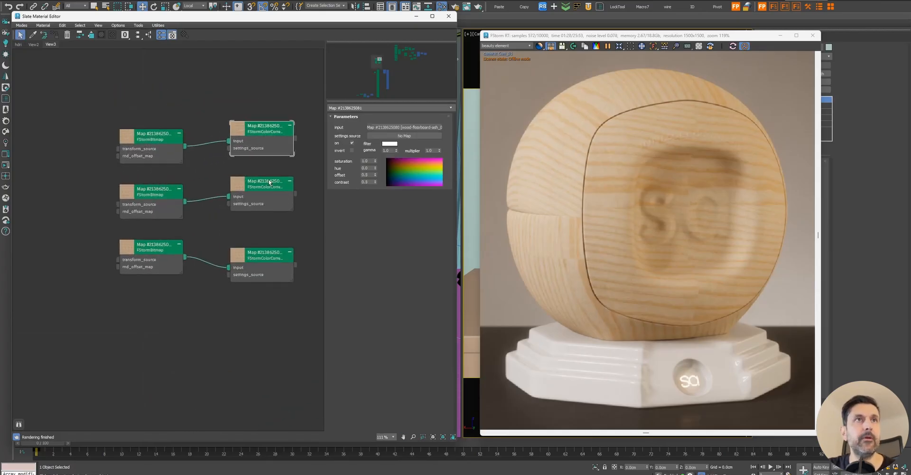
right_click(67, 175)
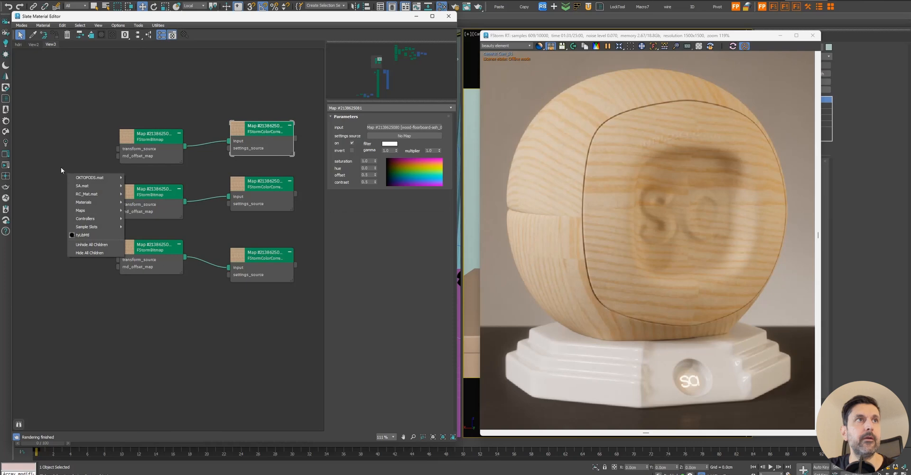
mouse_move(95, 219)
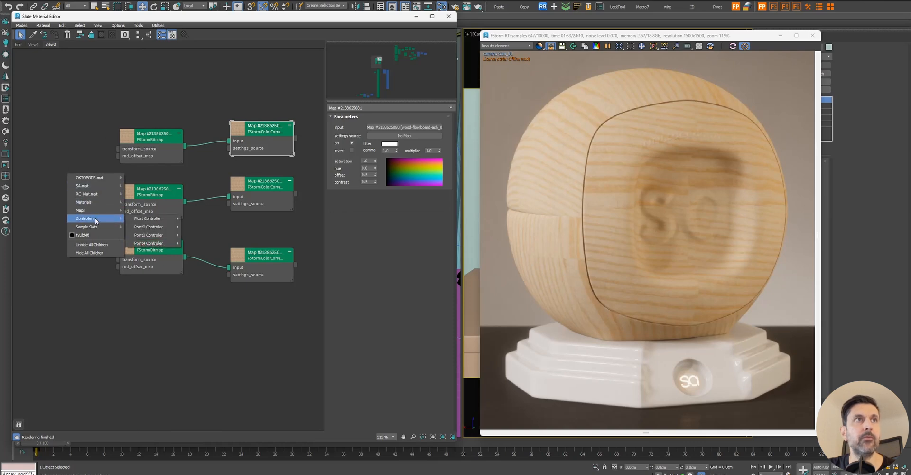
mouse_move(151, 220)
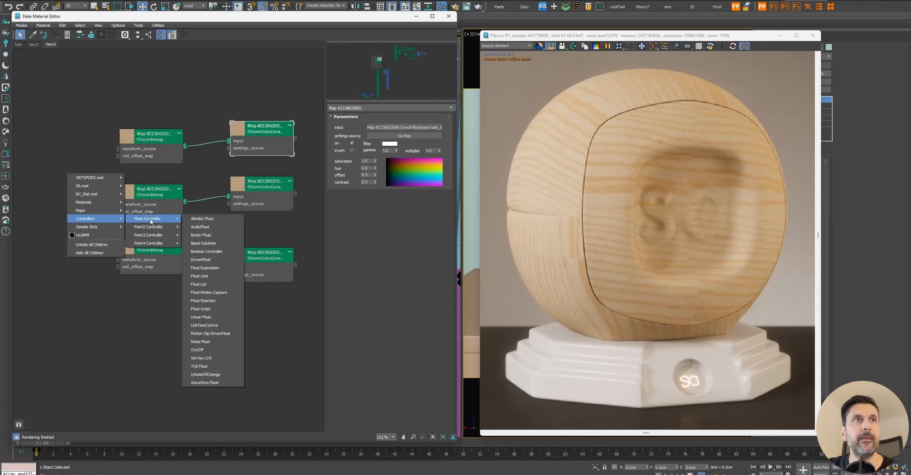
left_click(205, 219)
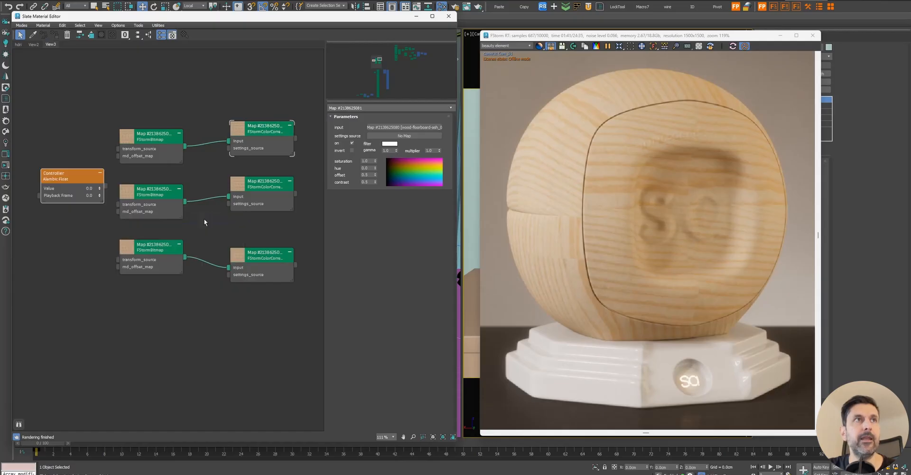
key("Delete")
Step: Add a Bezier Float controller in the free space beside the copied wood bitmaps
right_click(67, 184)
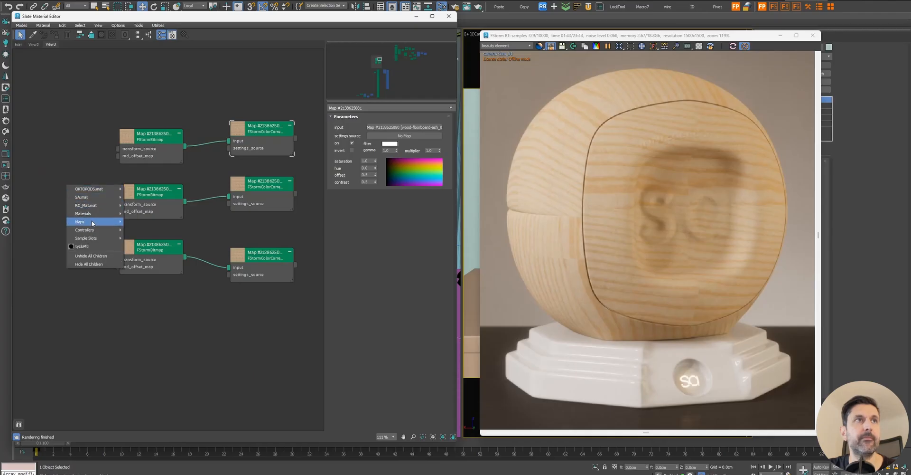
mouse_move(93, 231)
mouse_move(146, 234)
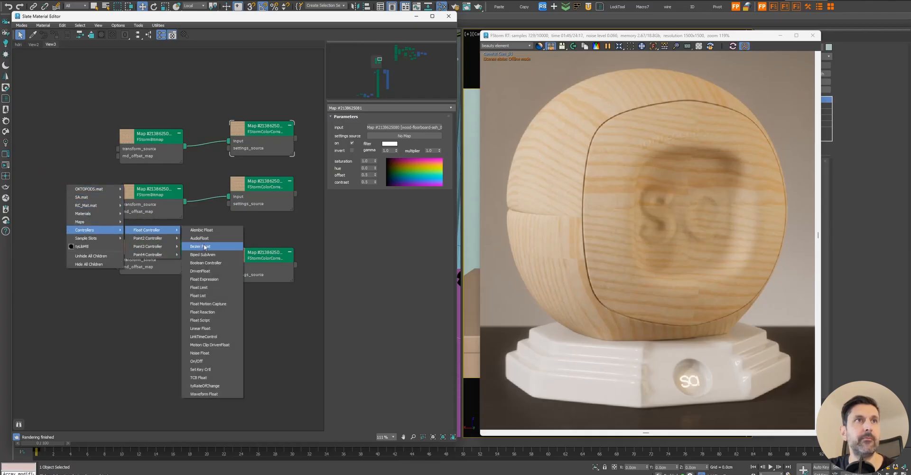
left_click(204, 245)
left_click_drag(56, 189, 62, 208)
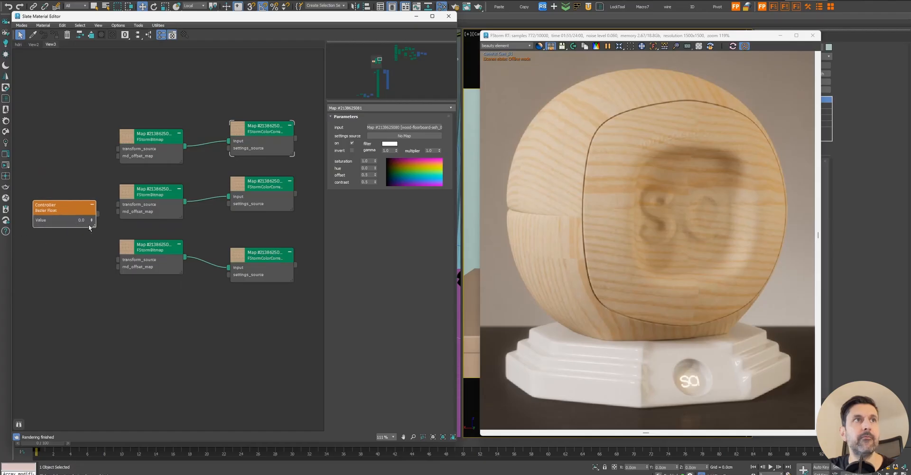
Step: Connect the Bezier Float controller to the multiplier of all three copied FStormColorCorrection maps
left_click_drag(97, 213, 239, 128)
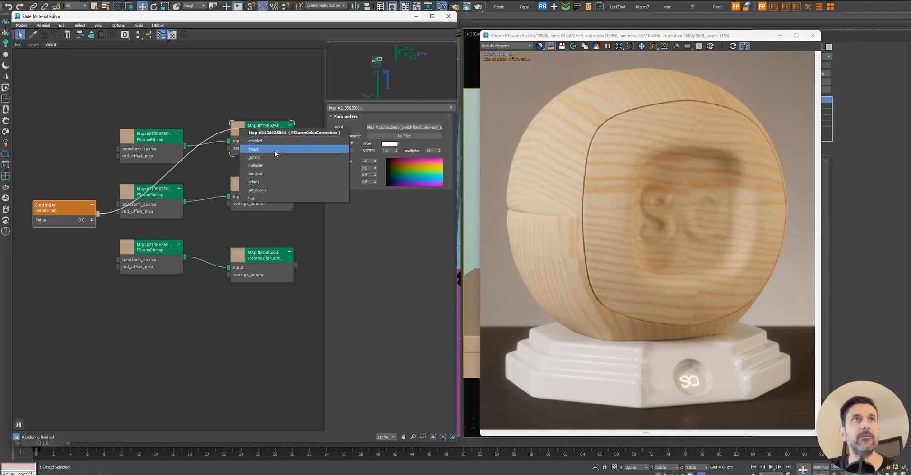
left_click(280, 163)
left_click_drag(89, 214, 240, 182)
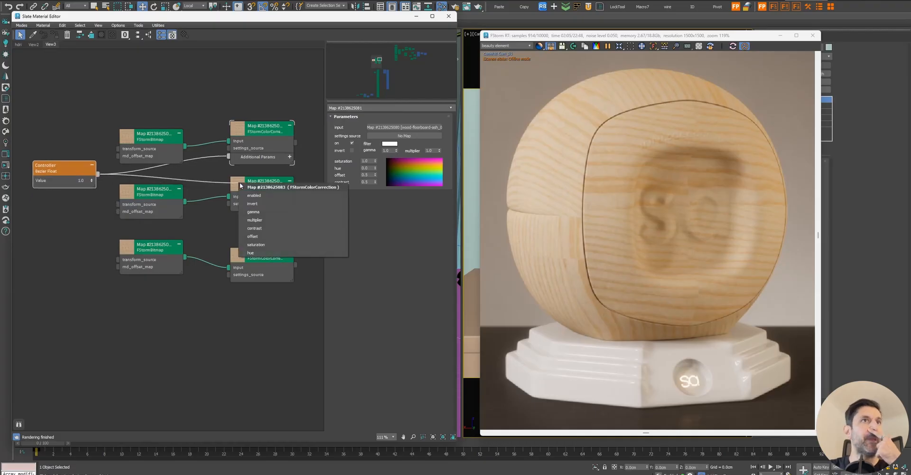
left_click(272, 221)
left_click_drag(98, 174, 234, 255)
left_click(268, 287)
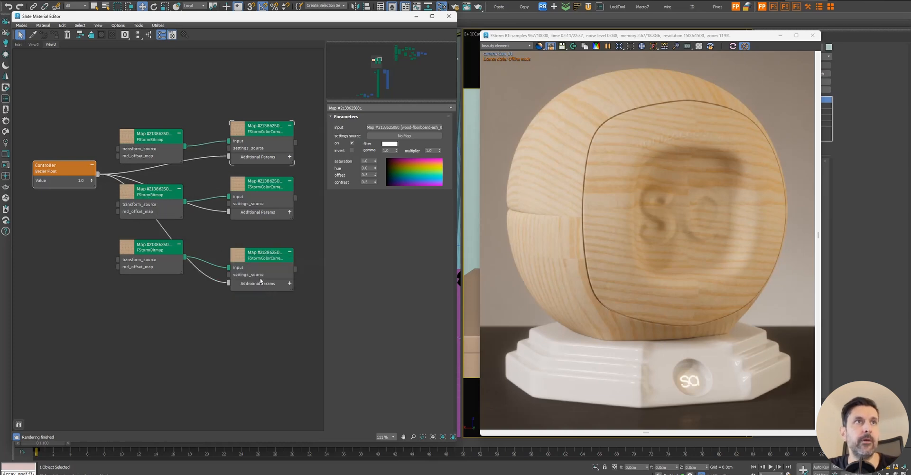
Step: Rearrange the nodes with the controller above the three wood bitmaps and the uppermost color correction map moved slightly higher
left_click_drag(164, 250, 116, 281)
left_click_drag(157, 201, 109, 249)
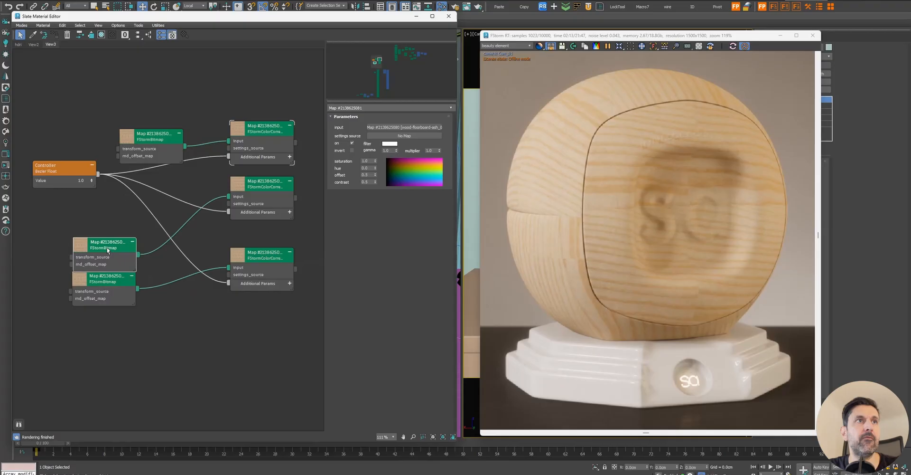
left_click_drag(156, 143, 101, 213)
left_click_drag(65, 165, 112, 105)
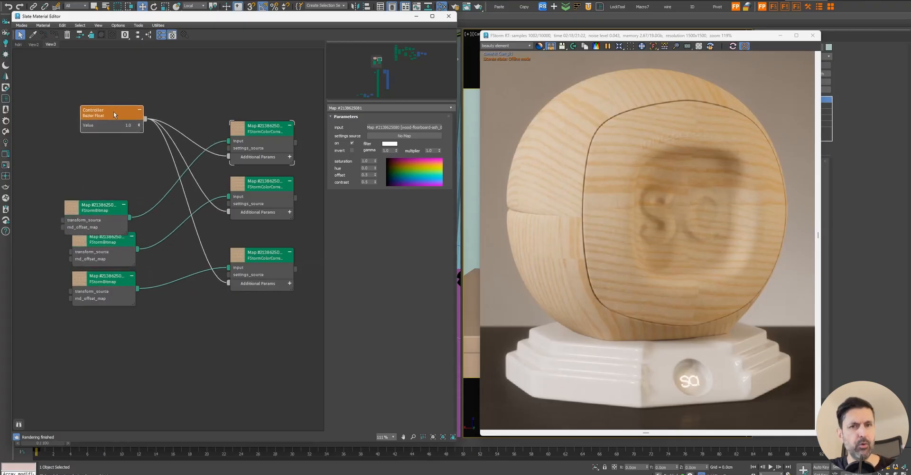
left_click_drag(272, 128, 272, 112)
Step: Set the Bezier Float controller's value to 0.1 to change all three multipliers together
left_click(127, 125)
type("0.1")
key("Return")
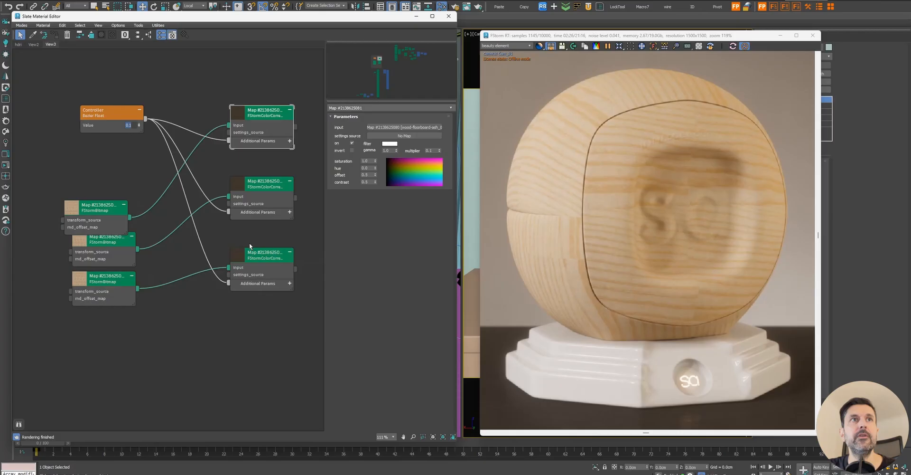
Step: Duplicate the Bezier Float controller and connect the copy to the saturation of all three FStormColorCorrection maps
mouse_move(110, 114)
left_mouse_down("shift")
mouse_move(110, 155)
mouse_move(181, 152)
mouse_move(235, 116)
left_mouse_up("shift")
left_click(273, 176)
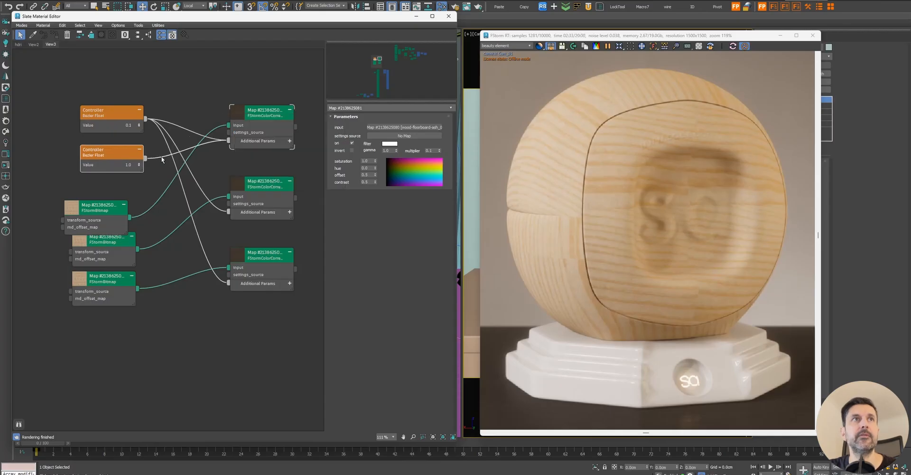
left_click_drag(145, 159, 238, 183)
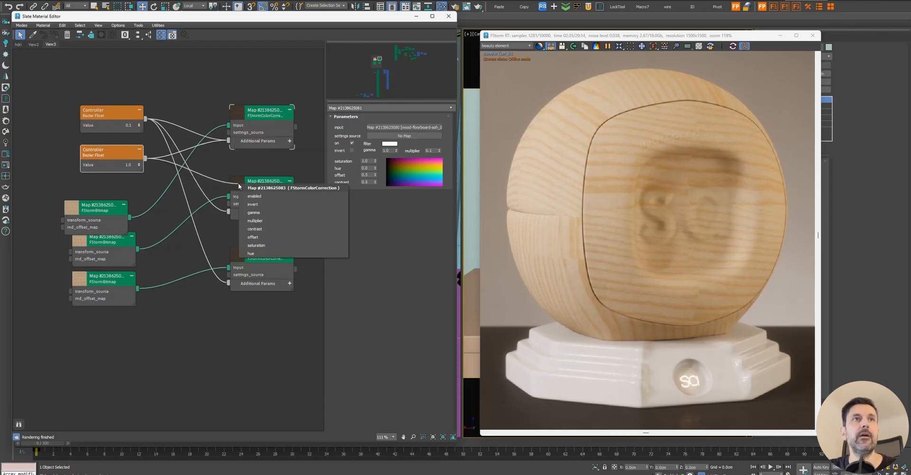
left_click(257, 245)
mouse_move(145, 158)
left_mouse_down()
mouse_move(243, 247)
mouse_move(242, 257)
left_mouse_up()
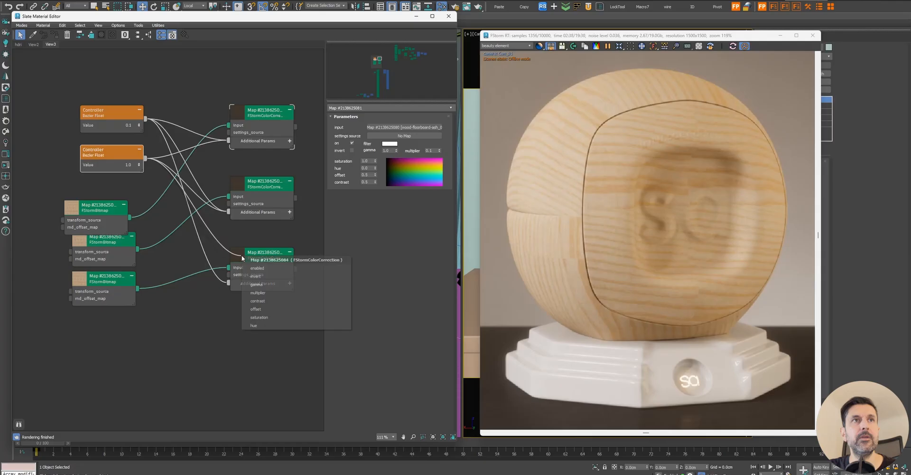
left_click(276, 315)
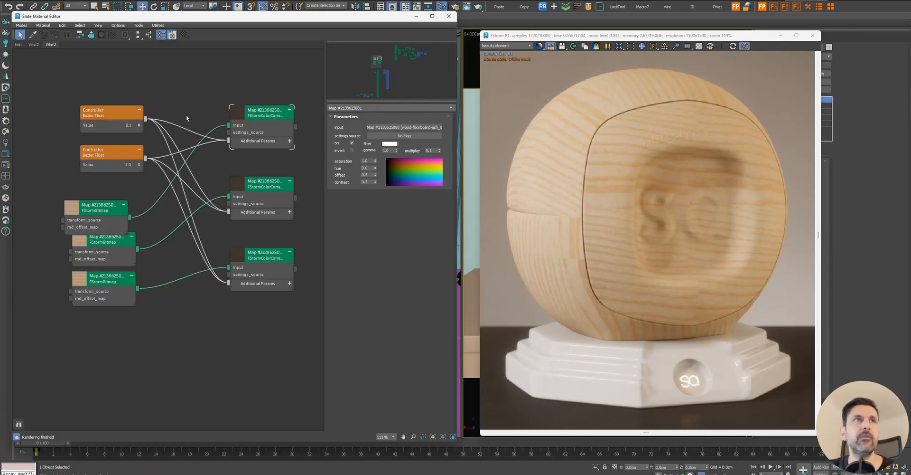
Step: Tidy the controllers and the three copied wood bitmaps into a compact column beside the color correction maps
left_click_drag(114, 208, 123, 199)
middle_click_drag(62, 191, 88, 188)
mouse_move(133, 112)
left_mouse_down()
mouse_move(73, 110)
mouse_move(150, 126)
mouse_move(137, 115)
left_mouse_up()
scroll(138, 116, "down", 4)
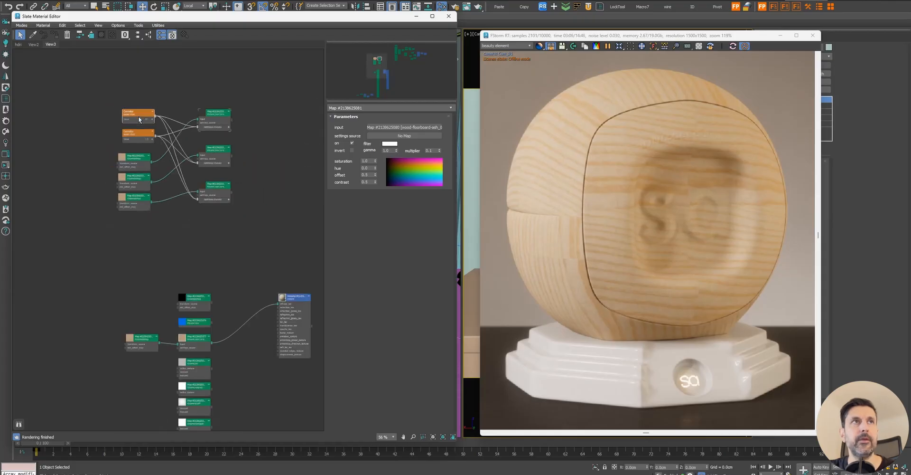
middle_click_drag(139, 116, 179, 129)
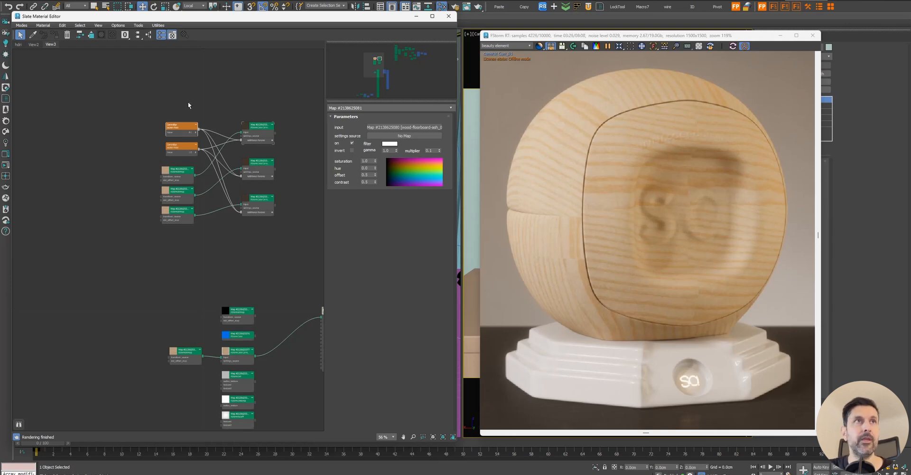
left_click_drag(182, 151, 159, 309)
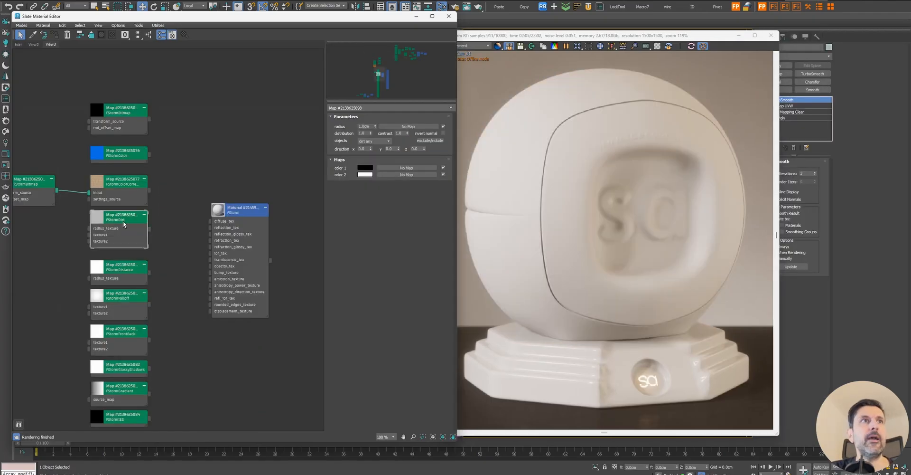
Step: Connect the FStormDirt map to the diffuse_tex input of the ball's FStorm material
left_click(125, 229)
left_click_drag(125, 229, 211, 222)
middle_click_drag(165, 260, 227, 262)
scroll(233, 234, "up", 2)
middle_click_drag(234, 233, 201, 231)
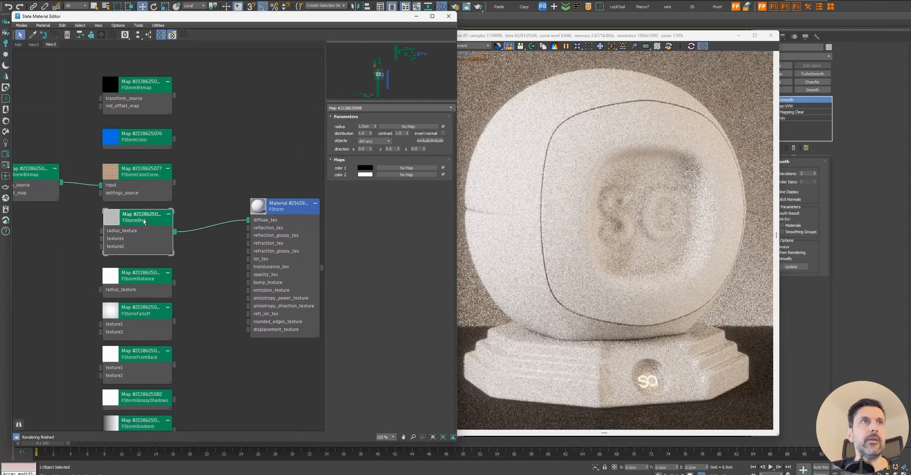
left_click_drag(144, 221, 143, 218)
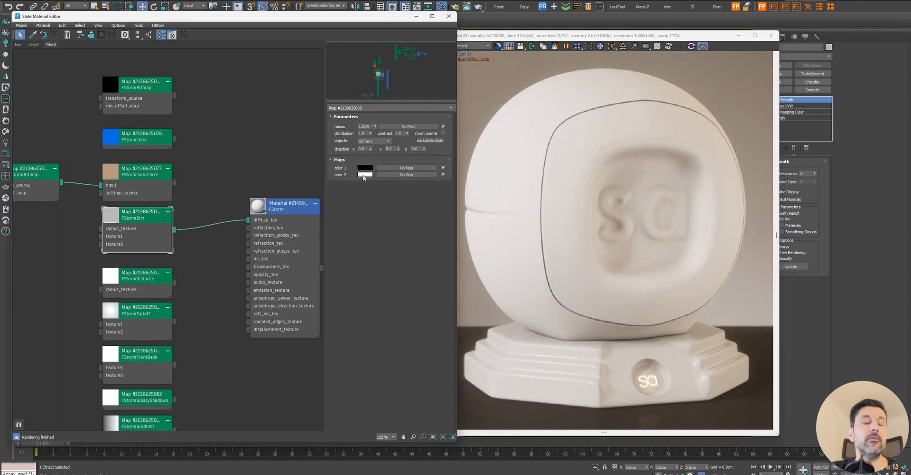
Step: Set color 2 of the FStormDirt map to pure red (255, 0, 0)
left_click(366, 174)
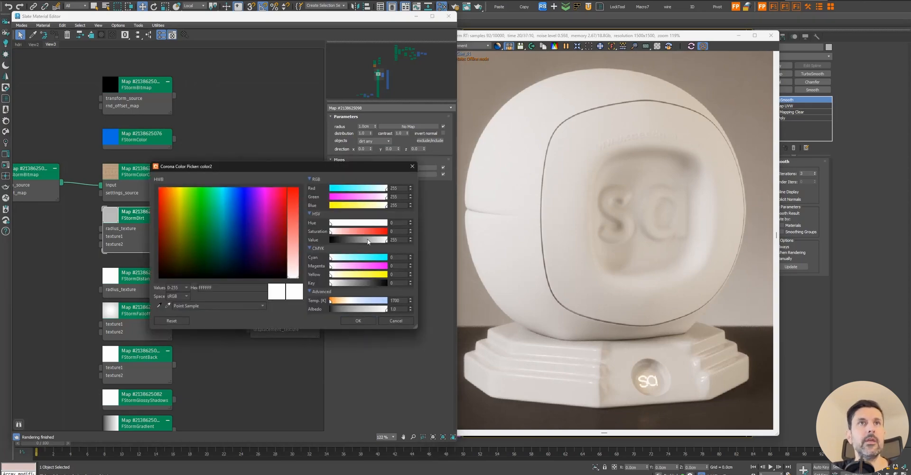
left_click(367, 232)
left_click_drag(367, 235, 387, 232)
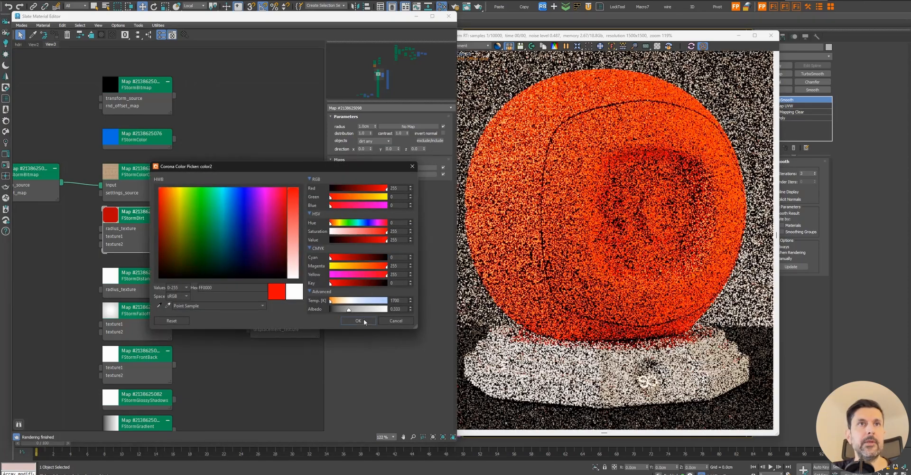
left_click(358, 320)
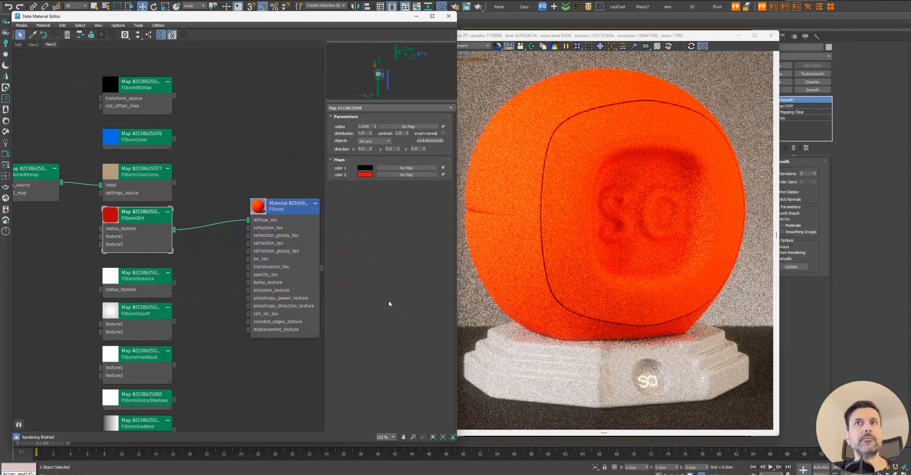
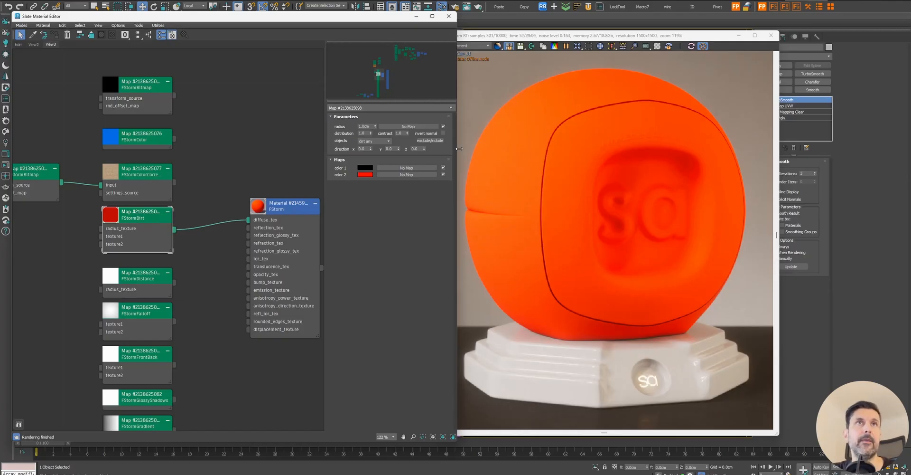
Step: Set the FStormDirt map's radius to 3 cm and its distribution to 10
double_click(368, 127)
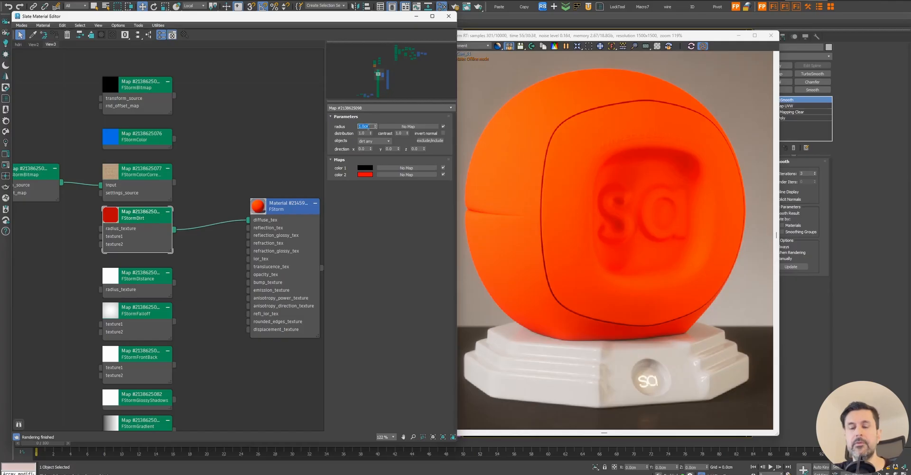
type("3")
key("Return")
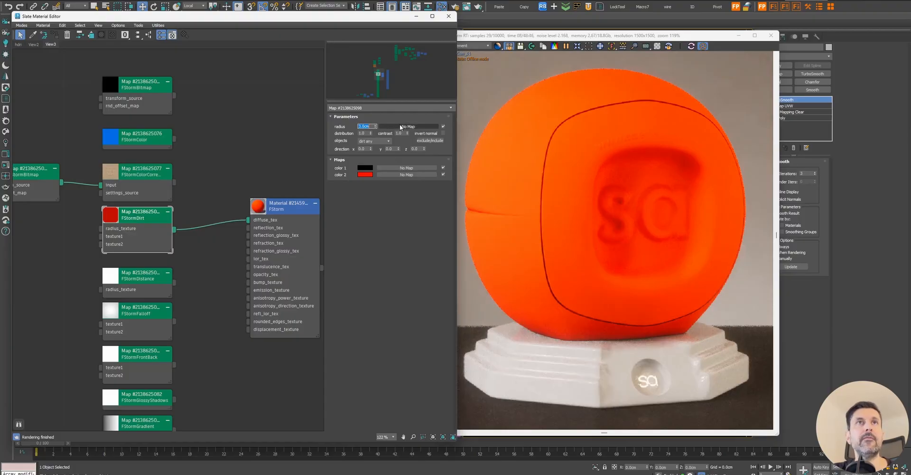
key("Tab")
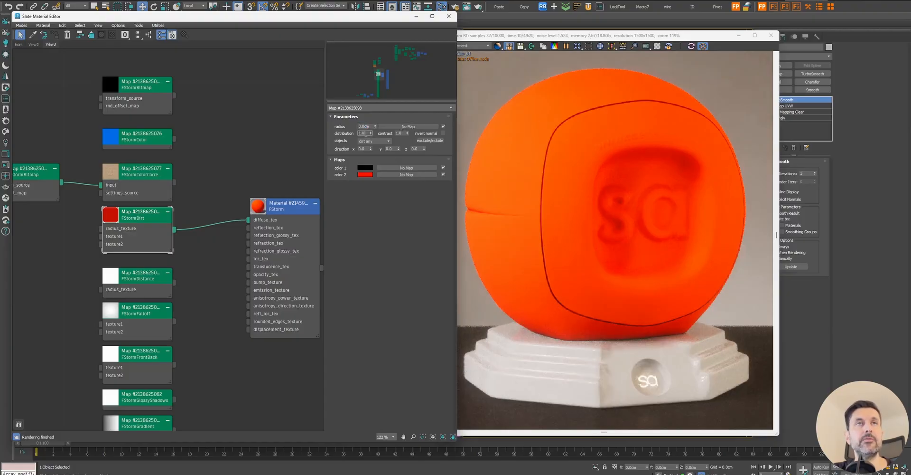
type("10")
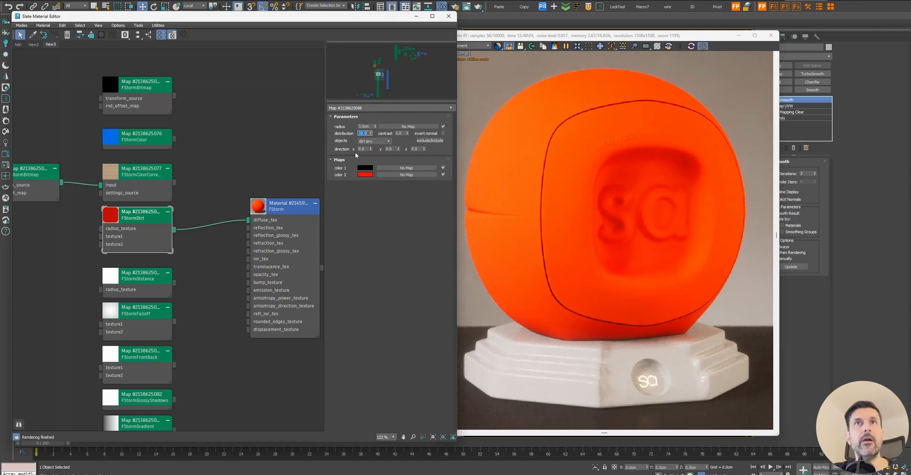
key("Return")
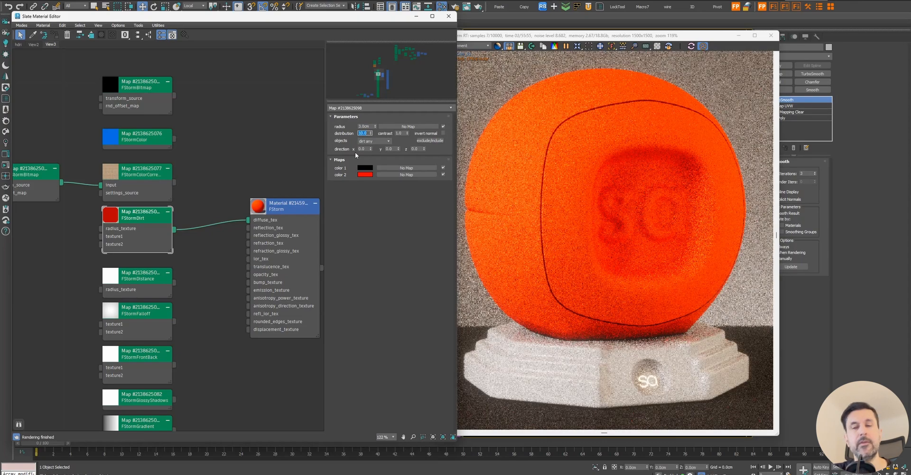
Step: Set the FStormDirt map's distribution to 0.1 and its contrast to 10
type(".1")
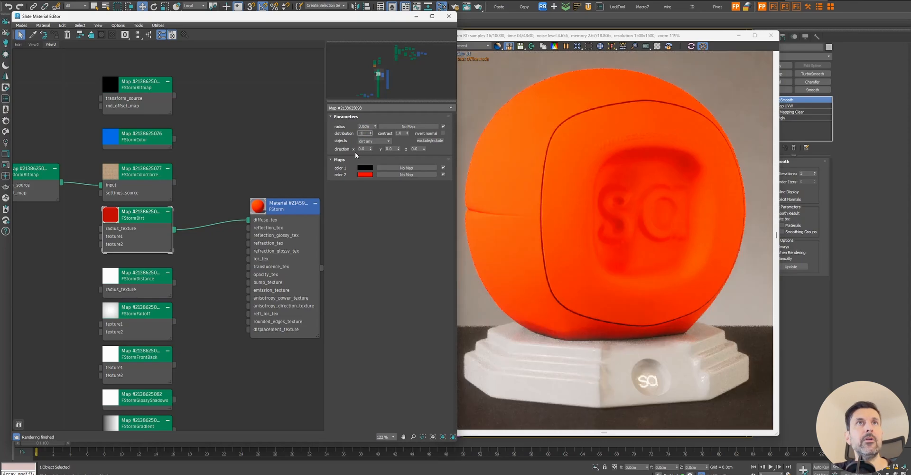
key("Return")
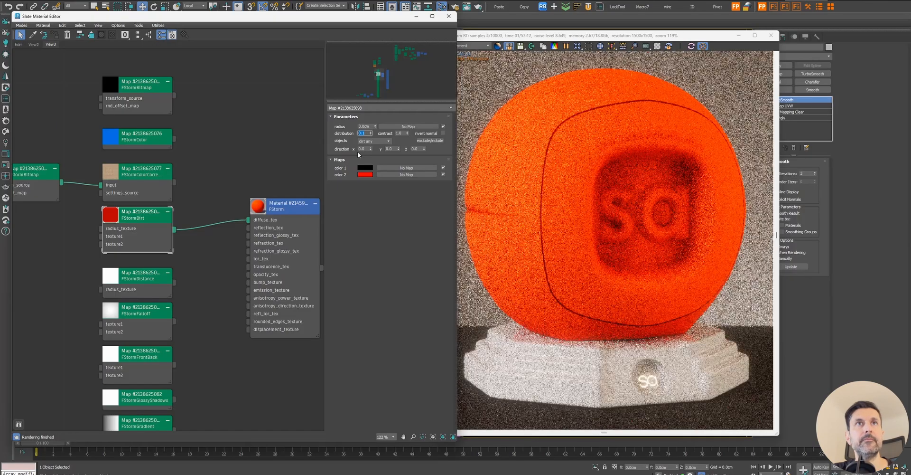
left_click(377, 263)
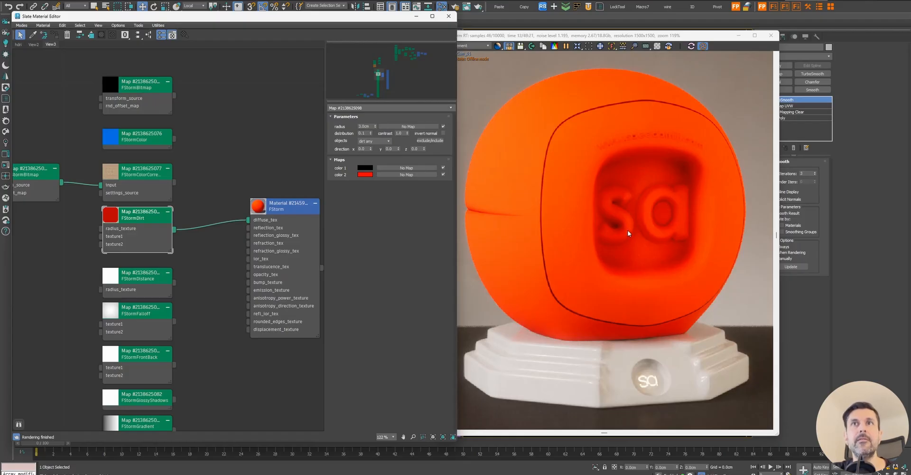
double_click(401, 134)
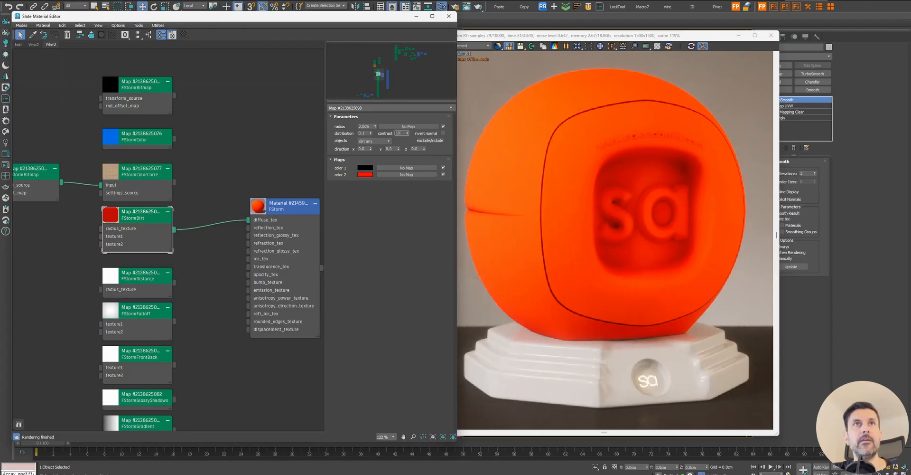
key("Return")
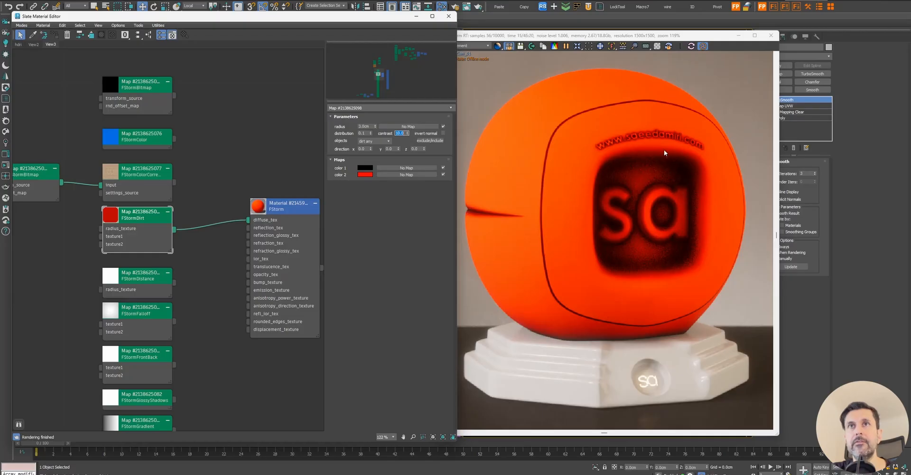
Step: Set the dirt radius to 1 cm and enable the invert normal option
double_click(363, 126)
type("1")
key("Return")
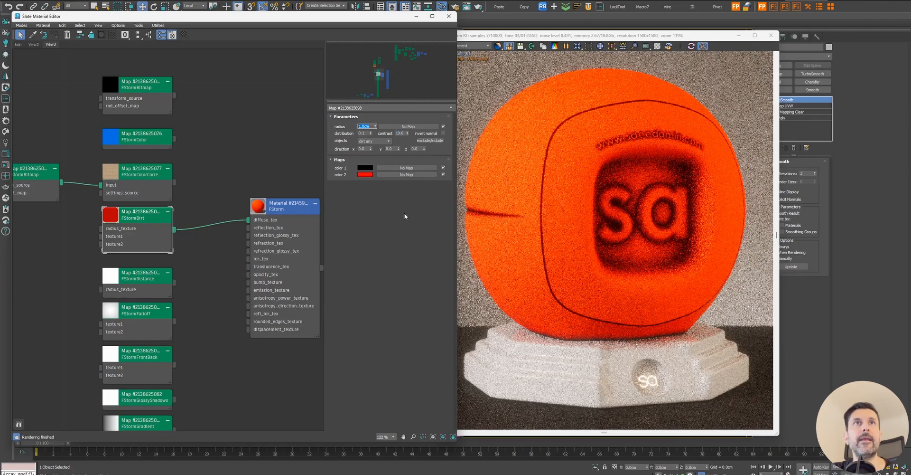
left_click(443, 133)
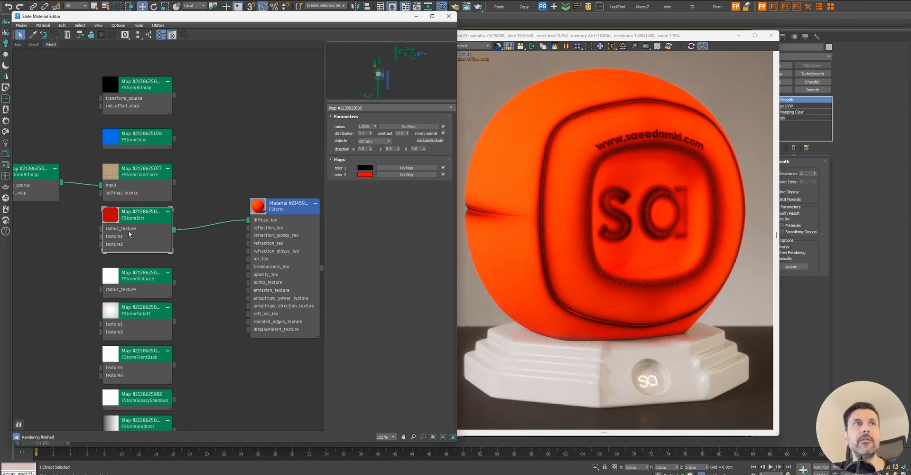
Step: Change the dirt objects mode to edge another and try radii of 10 cm, 50 cm and 10 cm again
left_click(288, 214)
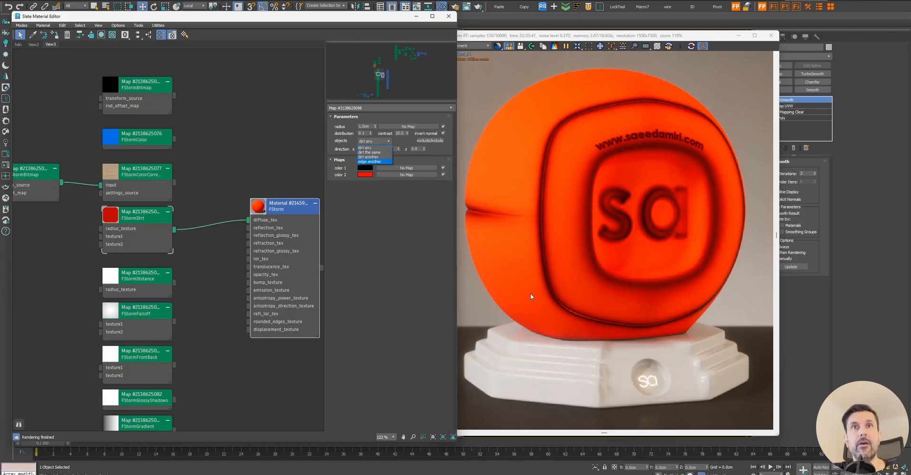
left_click(381, 161)
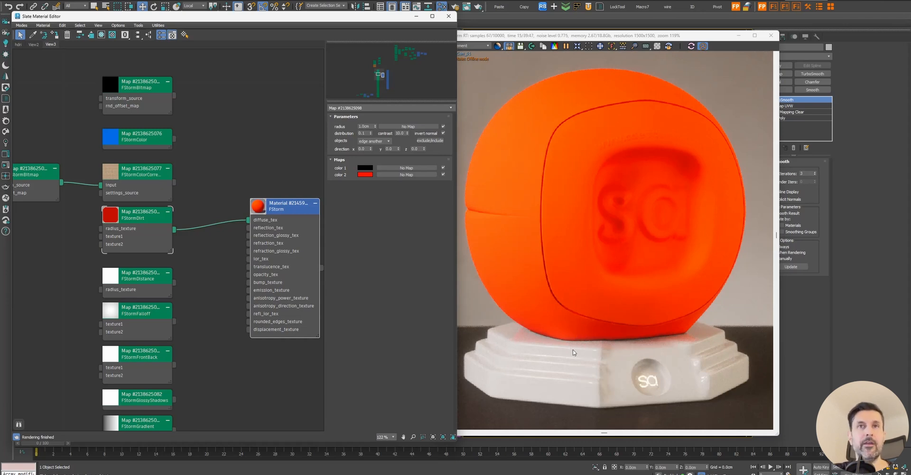
double_click(365, 126)
type("10")
key("Return")
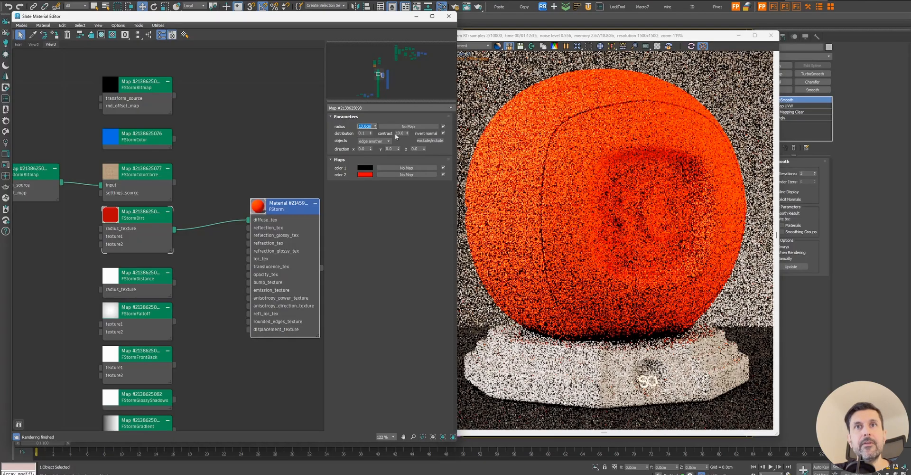
type("50")
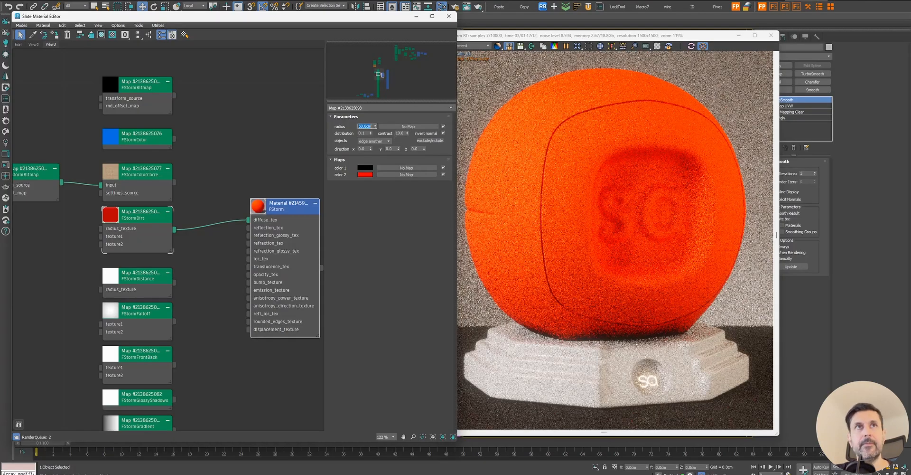
key("Return")
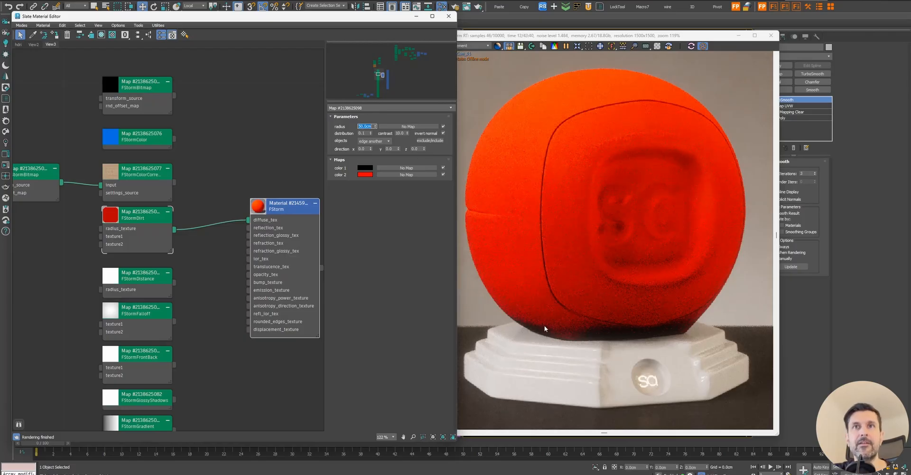
type("10")
key("Return")
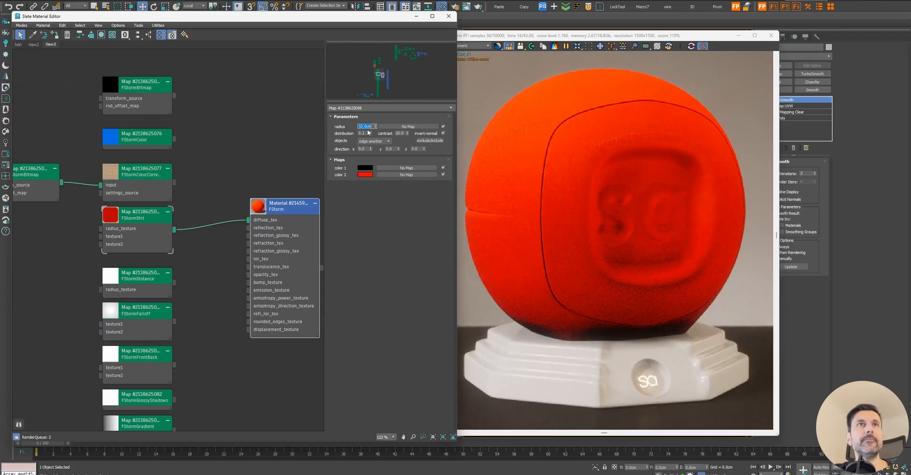
Step: Set the dirt objects mode back to dirt any and the radius to 1 cm
left_click(371, 141)
left_click(366, 148)
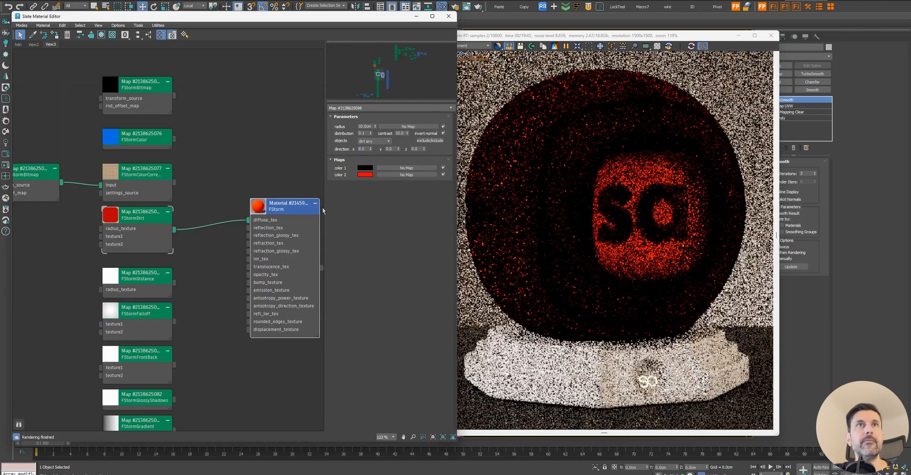
left_click_drag(284, 207, 276, 208)
double_click(366, 126)
type("1")
key("Return")
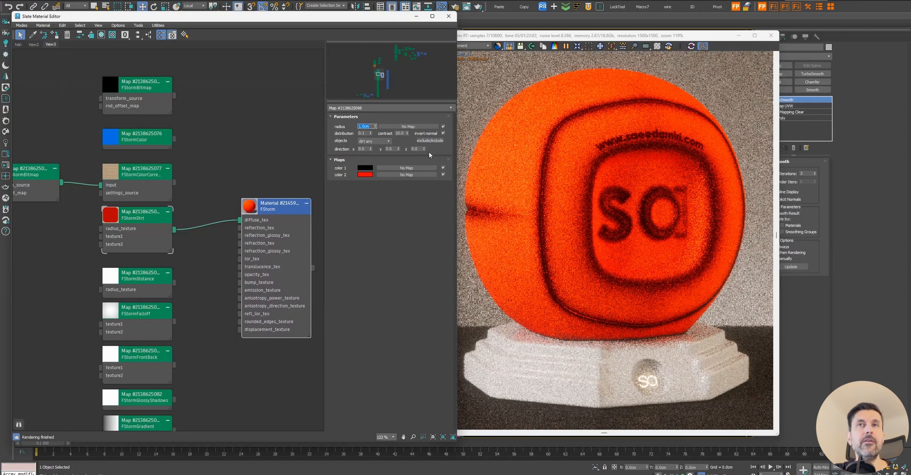
Step: Try a dirt direction of 1 along x and then 1 along z, resetting each to 0
double_click(363, 148)
type("1")
key("Return")
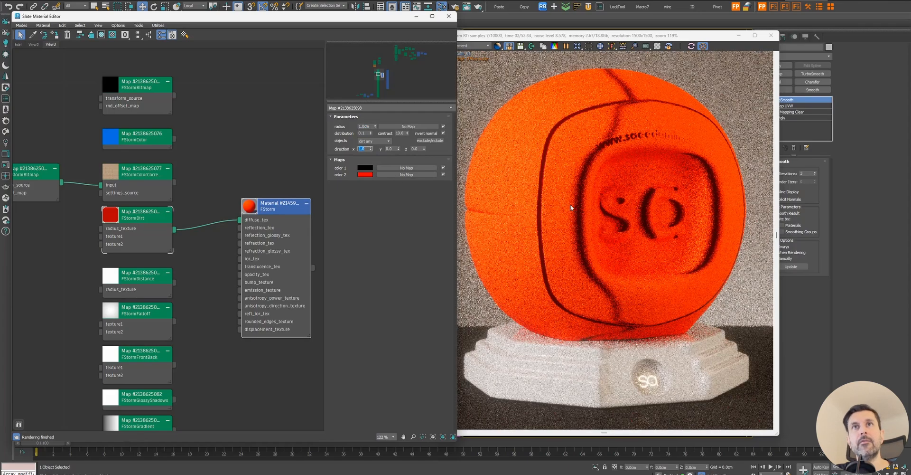
right_click(371, 150)
double_click(415, 149)
type("1")
key("Return")
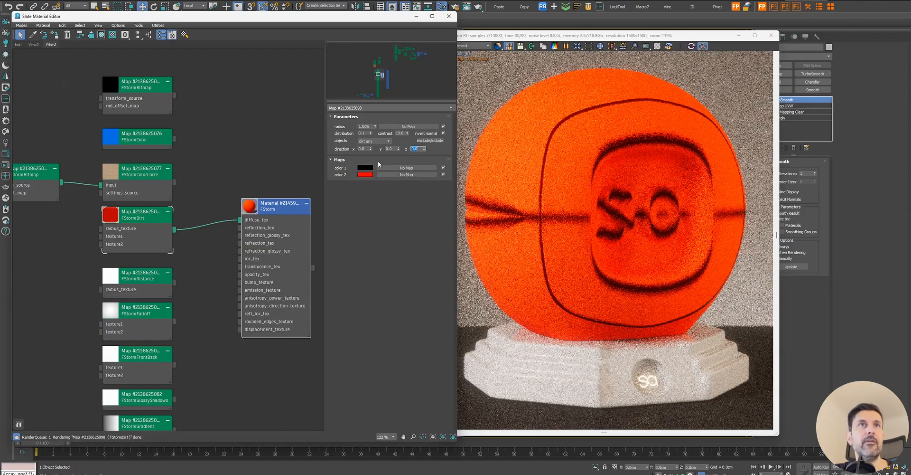
key("Return")
Step: Delete the wood FStormBitmap that feeds the FStormColorCorrection map
middle_click_drag(50, 251, 109, 253)
left_click(93, 176)
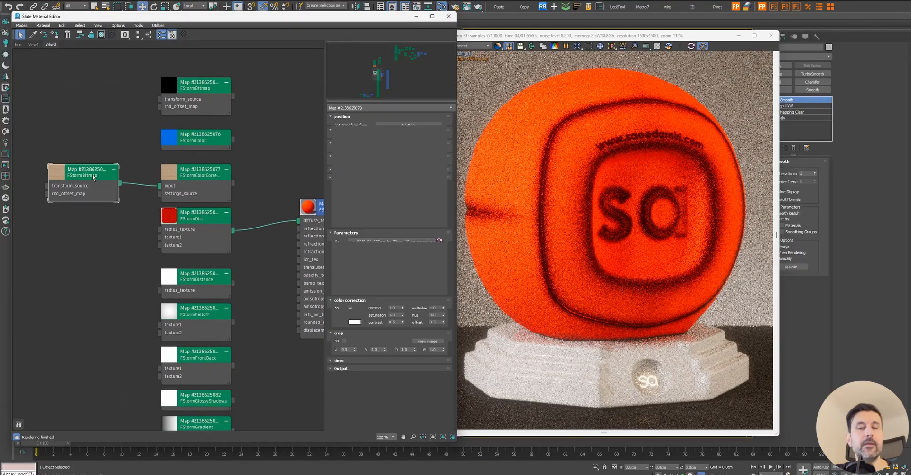
key("Delete")
Step: Connect the Mask_0012 grunge bitmap to the FStormDirt map's radius_texture input and line up the bitmap and material nodes beside it
scroll(200, 163, "down", 6)
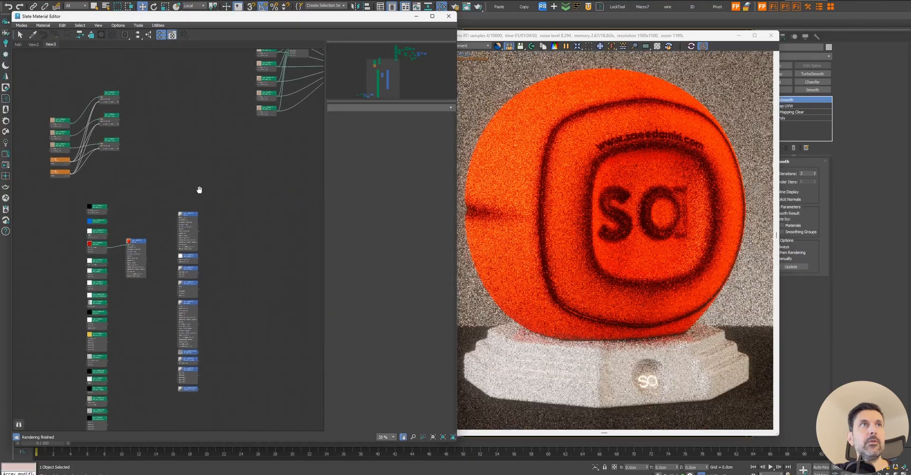
left_click_drag(208, 179, 95, 261)
key("Escape")
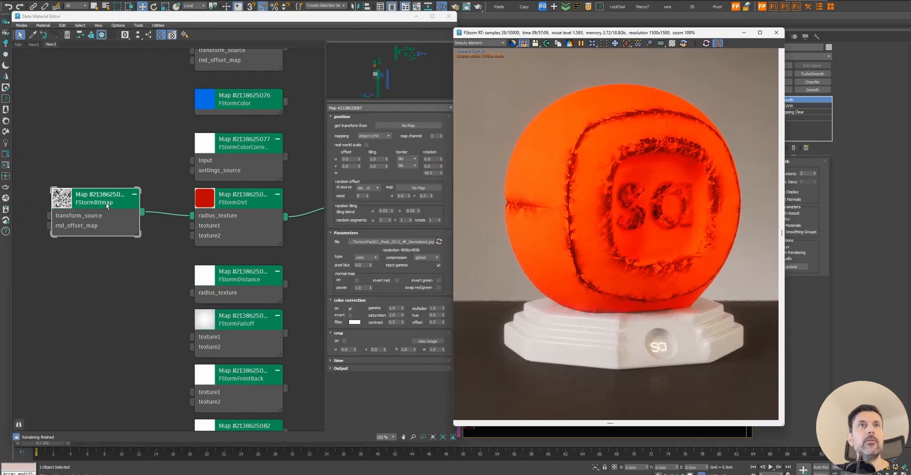
left_click_drag(105, 201, 127, 201)
middle_click_drag(324, 217, 247, 215)
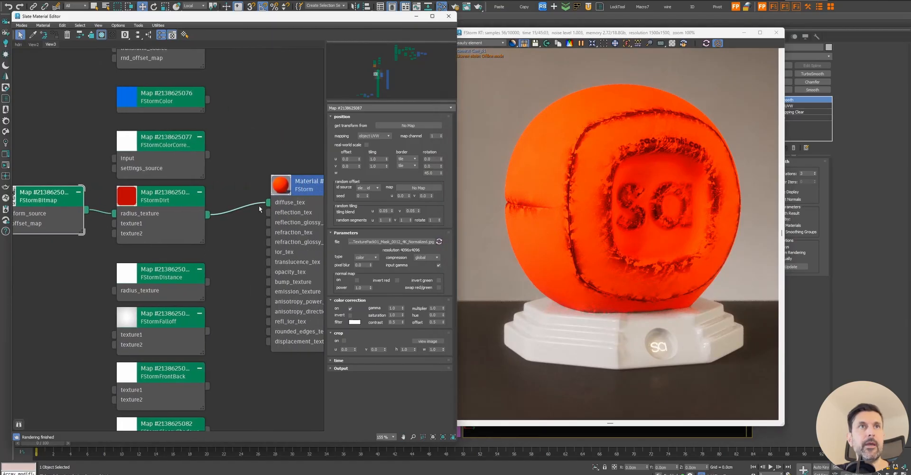
left_click(278, 195)
left_click_drag(278, 196, 277, 200)
scroll(210, 224, "down", 1)
middle_click_drag(55, 265, 95, 271)
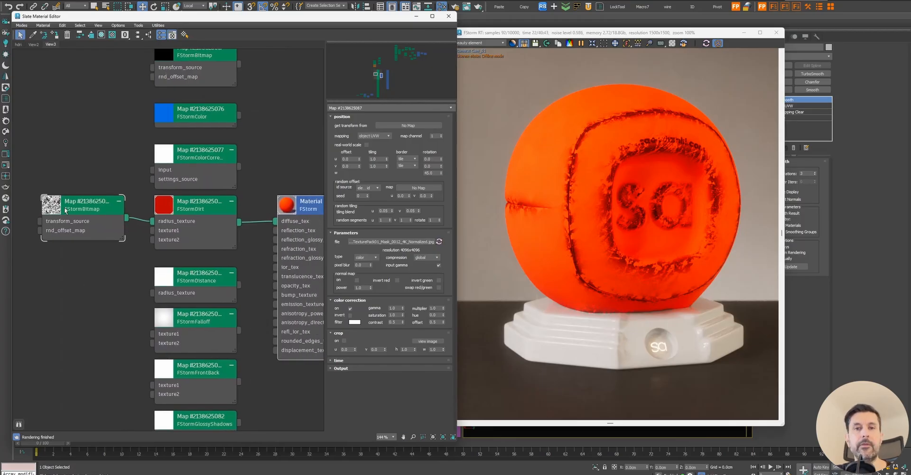
Step: Connect the mask bitmap directly to the FStorm material's diffuse_tex input and show the bitmap's parameters
left_click_drag(126, 218, 276, 221)
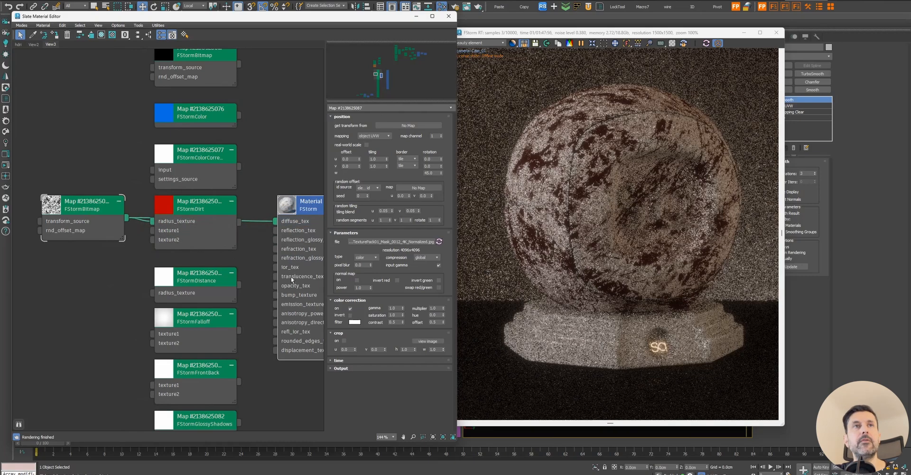
left_click(91, 213)
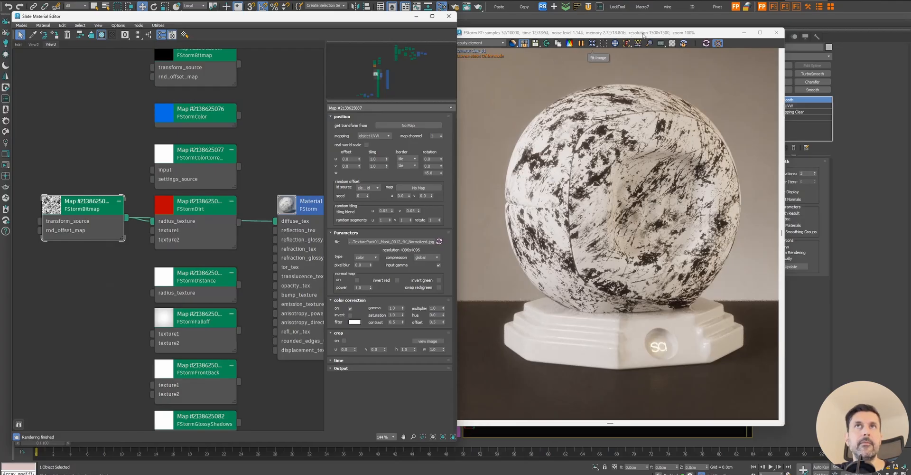
Step: Pause the interactive render and add a UVW Map modifier to the ball's outer shell
left_click_drag(653, 34, 313, 30)
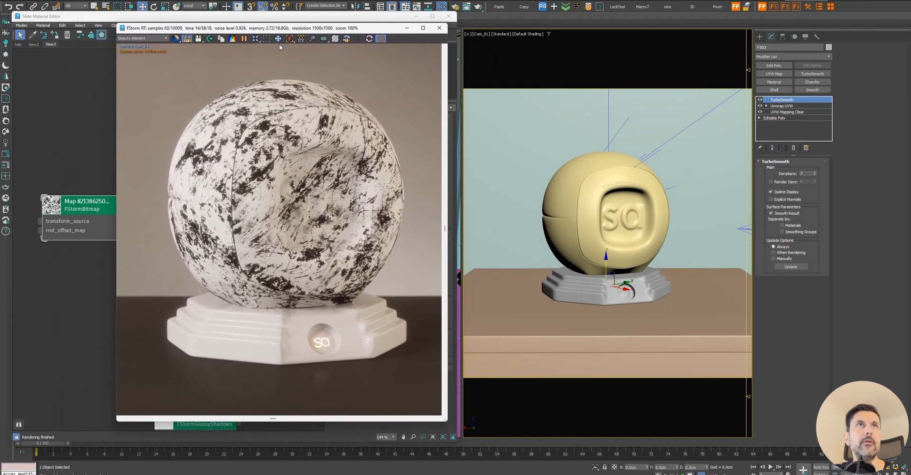
left_click(244, 39)
left_click(576, 191)
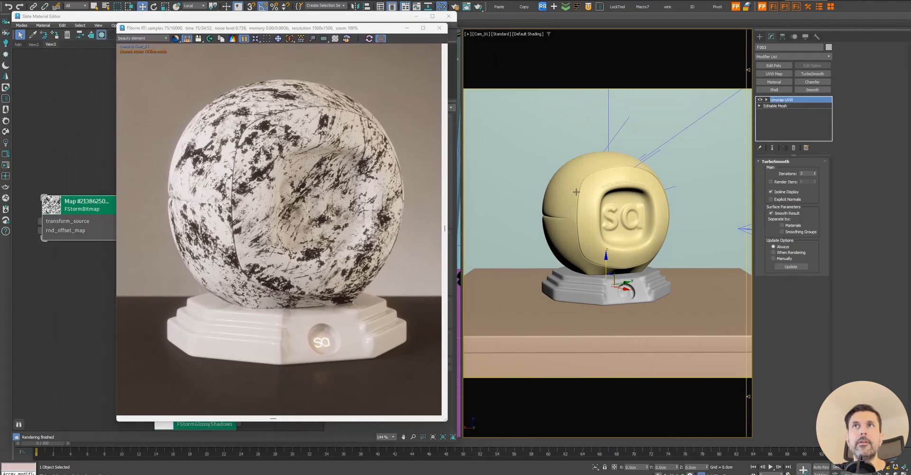
left_click(784, 73)
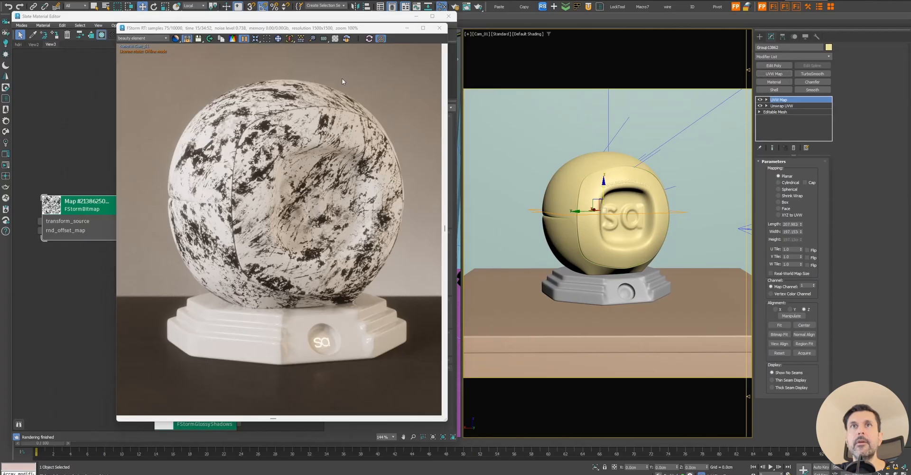
Step: Place the render window beside the material editor and set the mask bitmap's mapping to object triplanar
left_click_drag(288, 30, 616, 35)
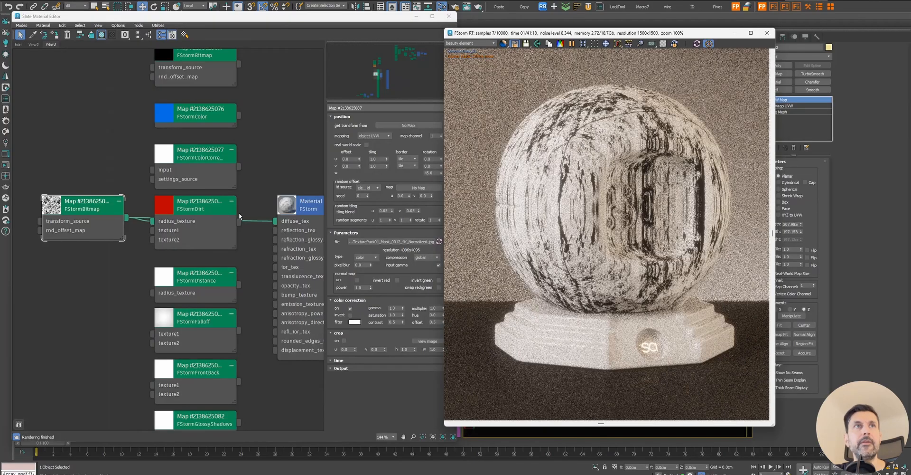
left_click_drag(619, 34, 643, 39)
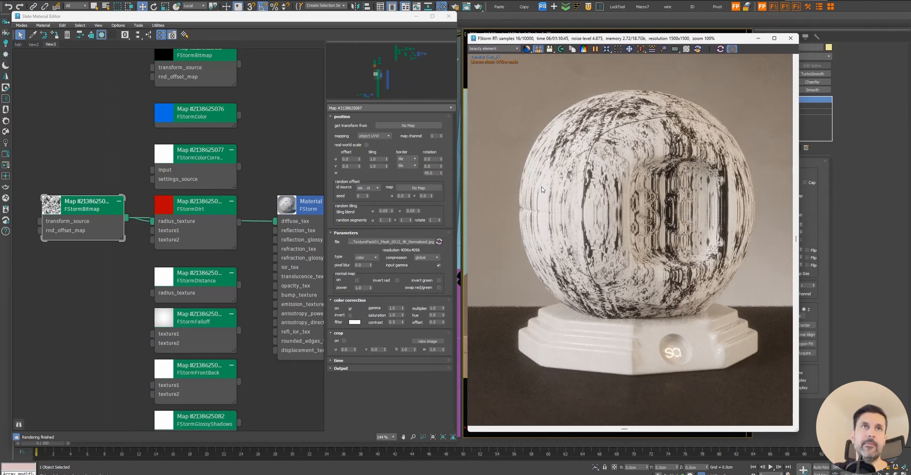
left_click(386, 136)
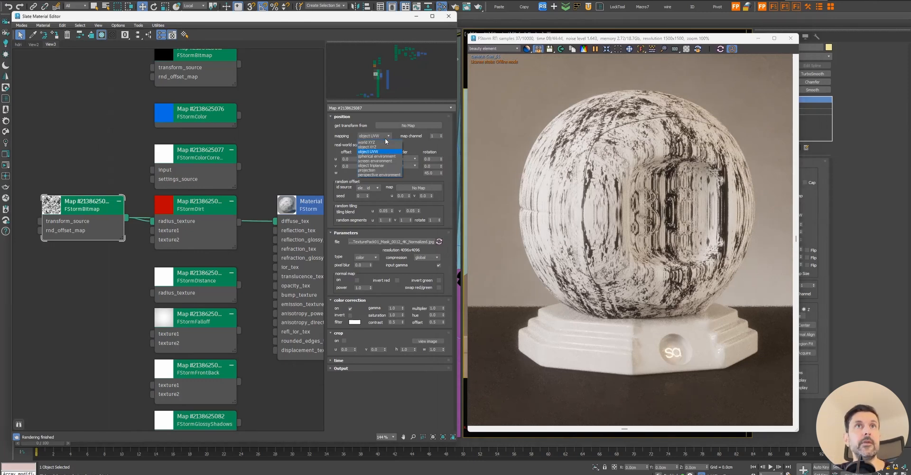
left_click(379, 165)
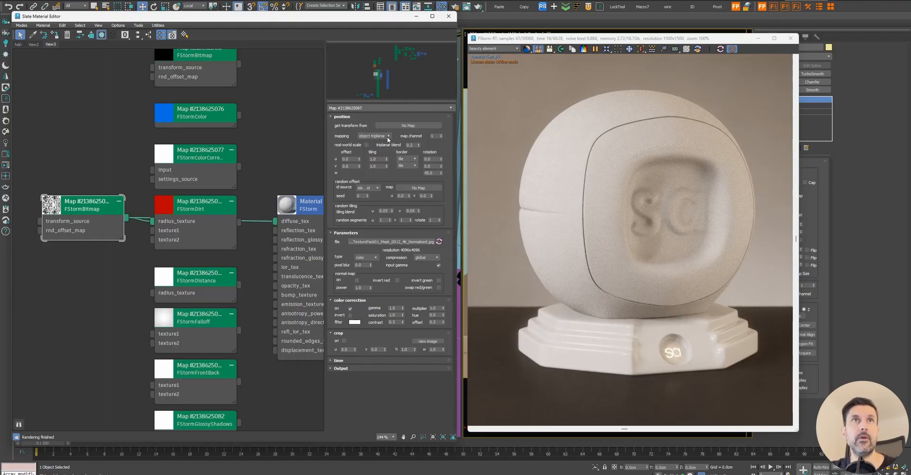
Step: Enable real-world scale on the mask bitmap and set its tiling to 10 cm in both directions
left_click(366, 144)
double_click(379, 159)
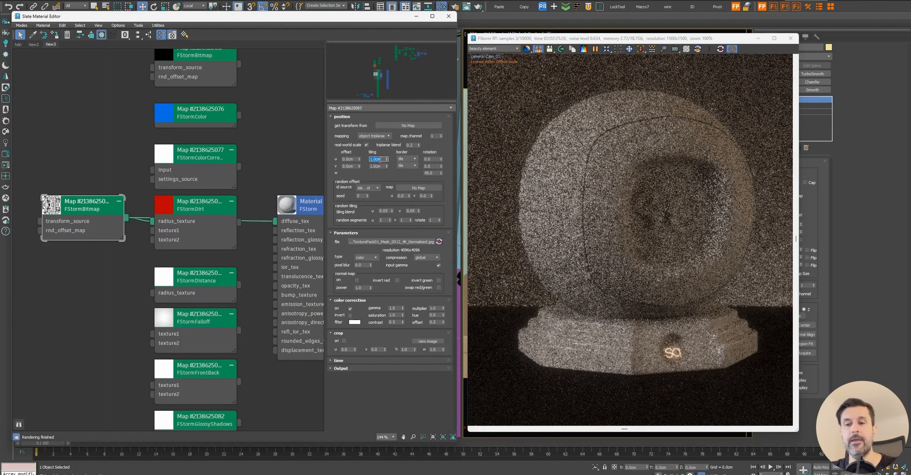
type("10")
key("Tab")
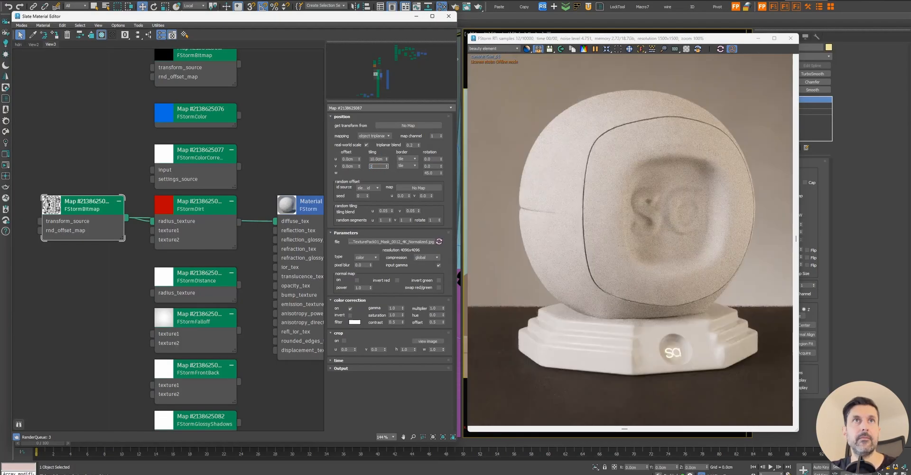
type("10")
key("Return")
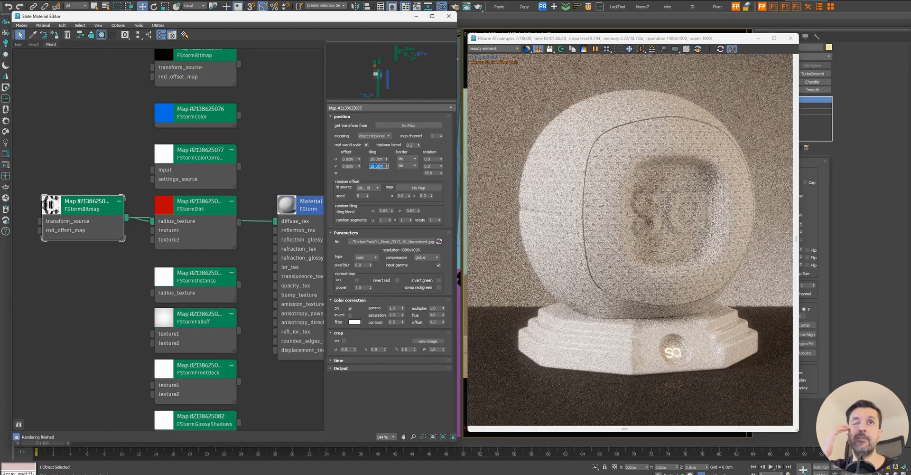
Step: Try a tiling size of 60 cm in both directions on the mask bitmap
type("60")
key("shift+Tab")
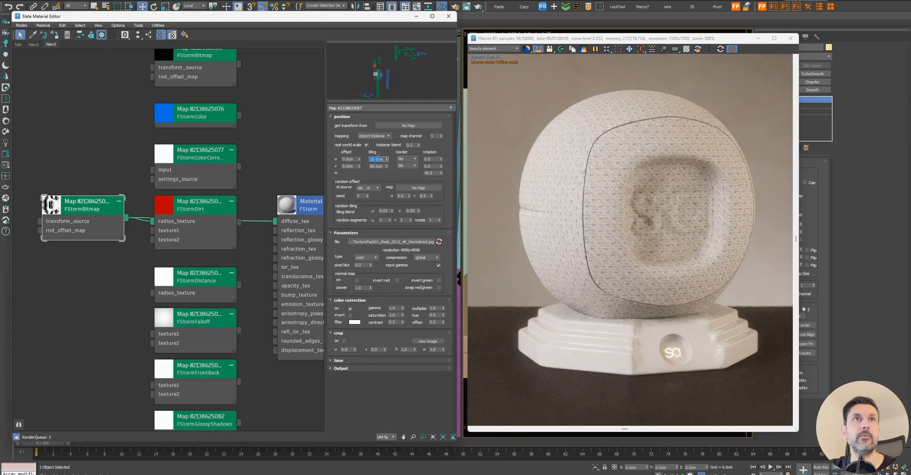
type("60")
key("Return")
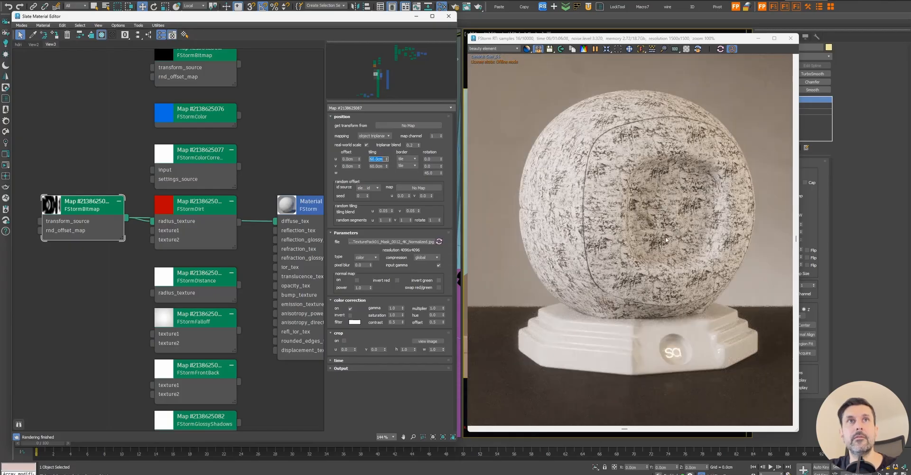
Step: Set the mask bitmap's tiling to 100 cm in both directions and reset its W rotation to 0
type("1")
key("Tab")
type("100")
key("Return")
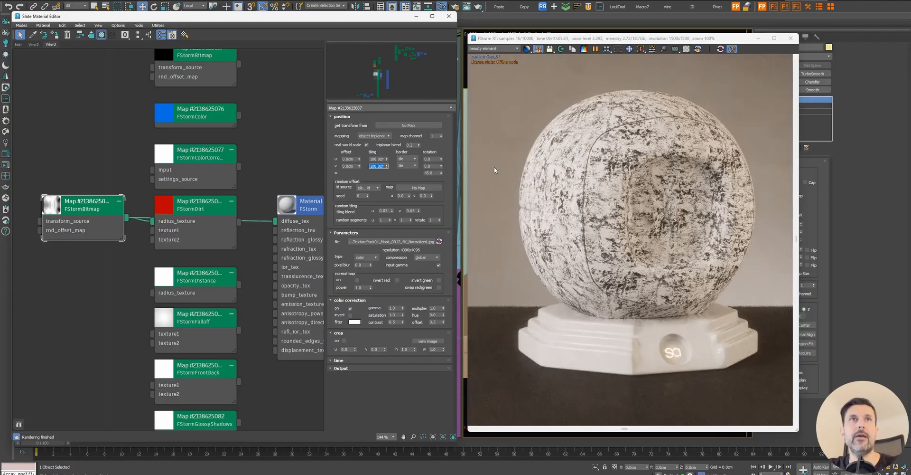
right_click(441, 173)
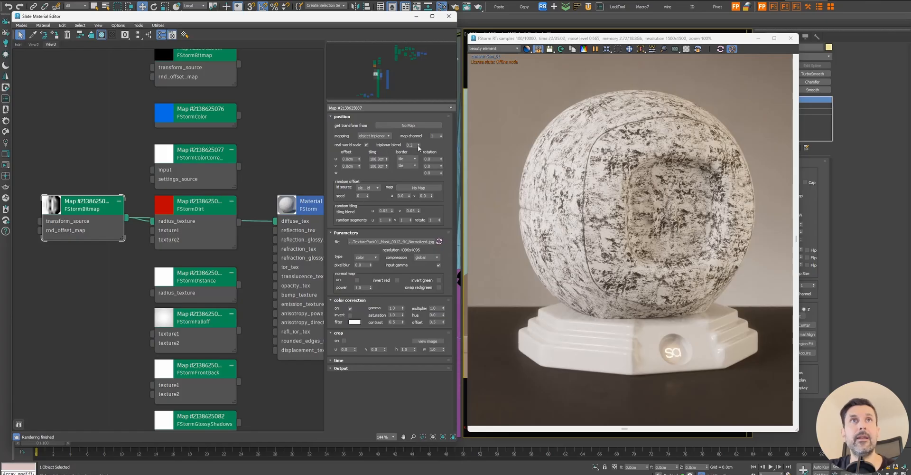
Step: Try a triplanar blend of 1.0 on the mask bitmap, and return it to 0.2
left_click(411, 144)
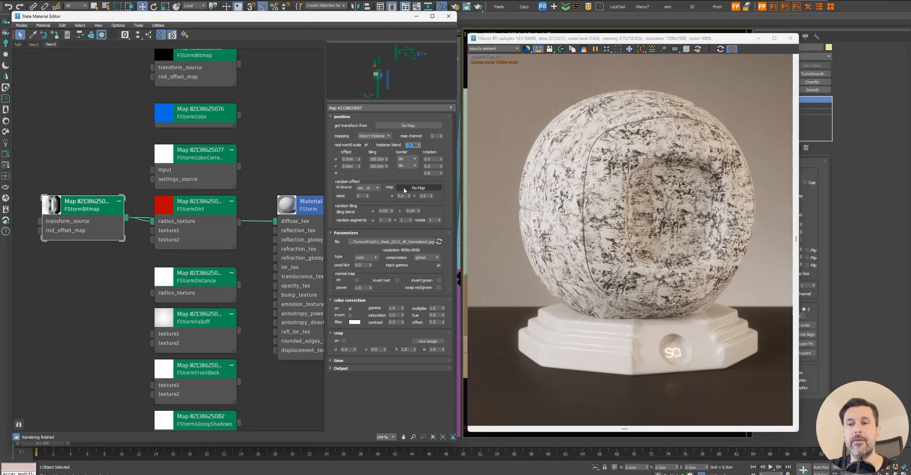
type("1")
key("Return")
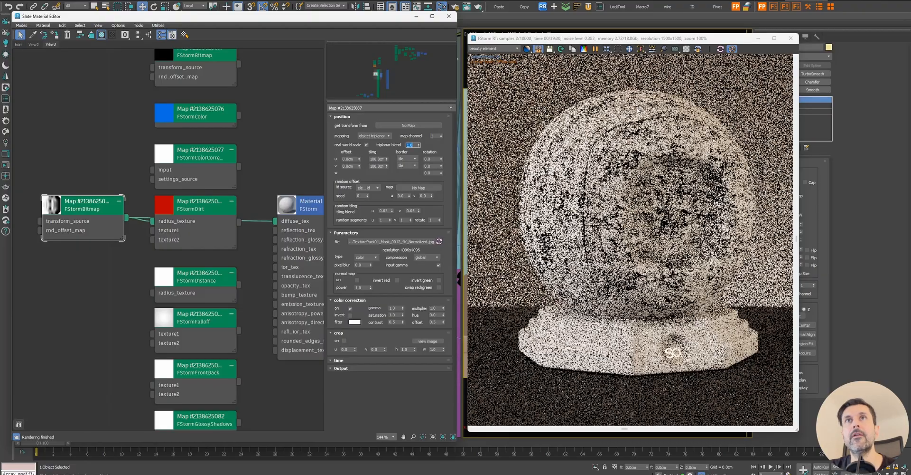
type("2")
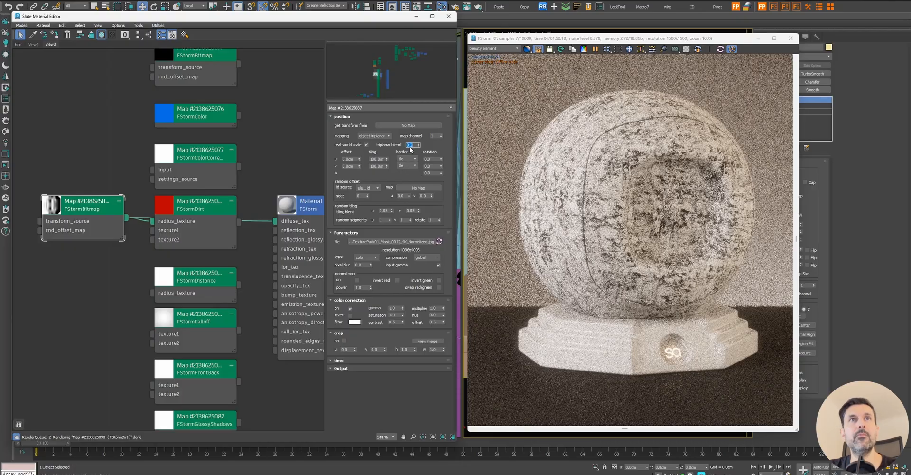
key("Return")
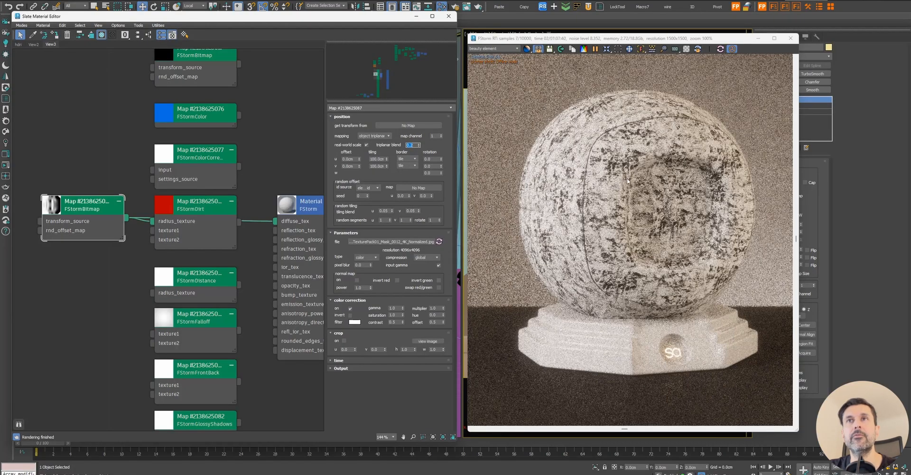
Step: Examine close up in the render how the triplanar projections blend around the ball's seam, and return to the whole ball
scroll(595, 148, "up", 5)
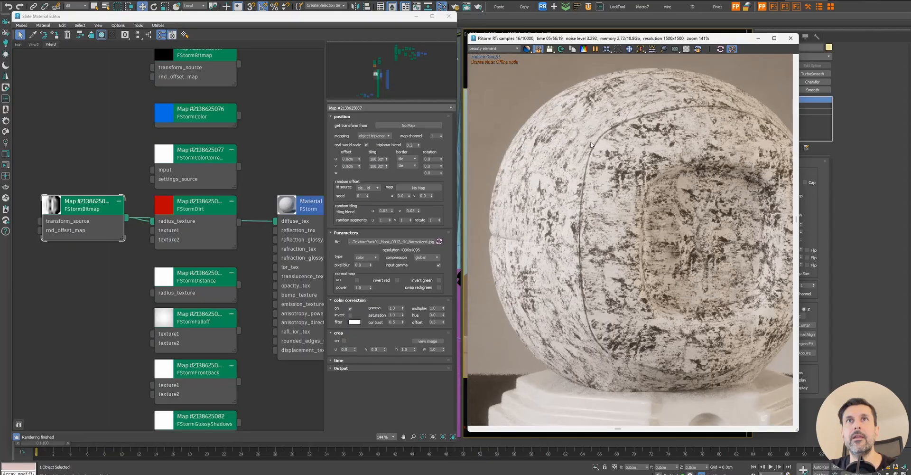
scroll(606, 140, "up", 3)
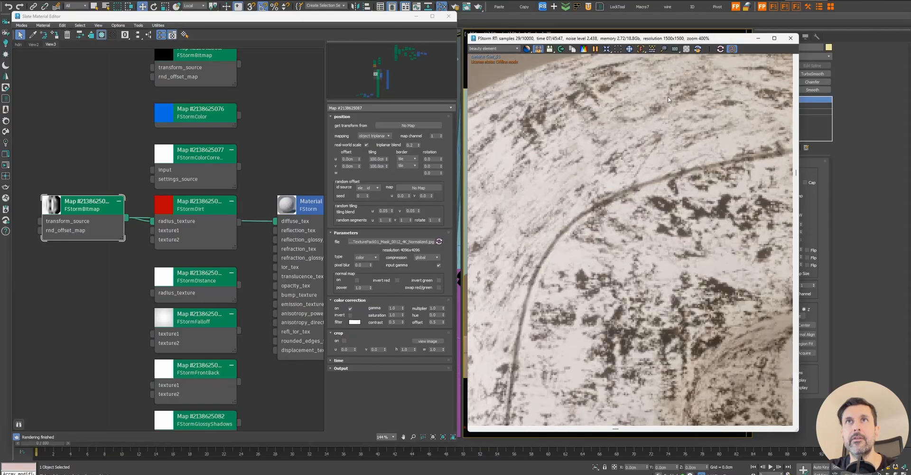
scroll(521, 195, "down", 3)
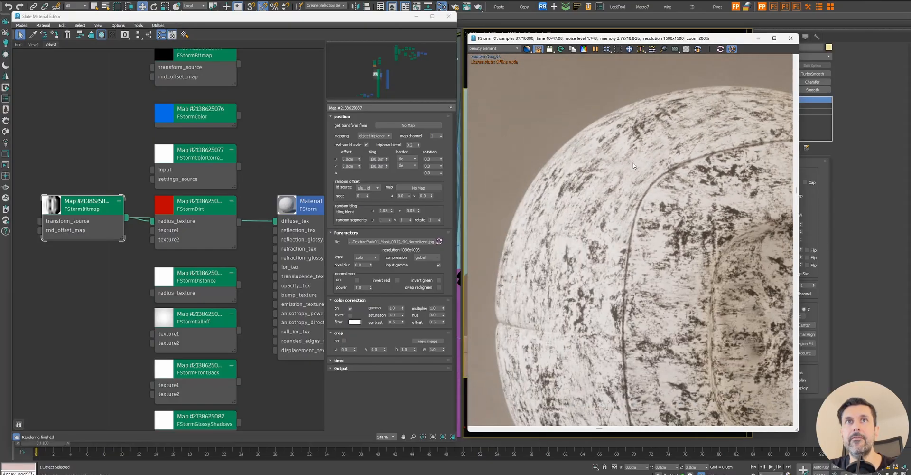
scroll(632, 164, "up", 3)
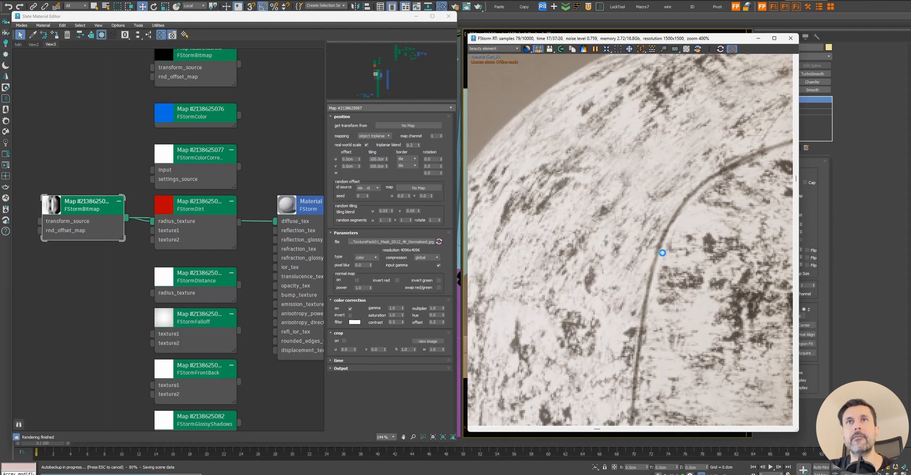
scroll(649, 223, "down", 1)
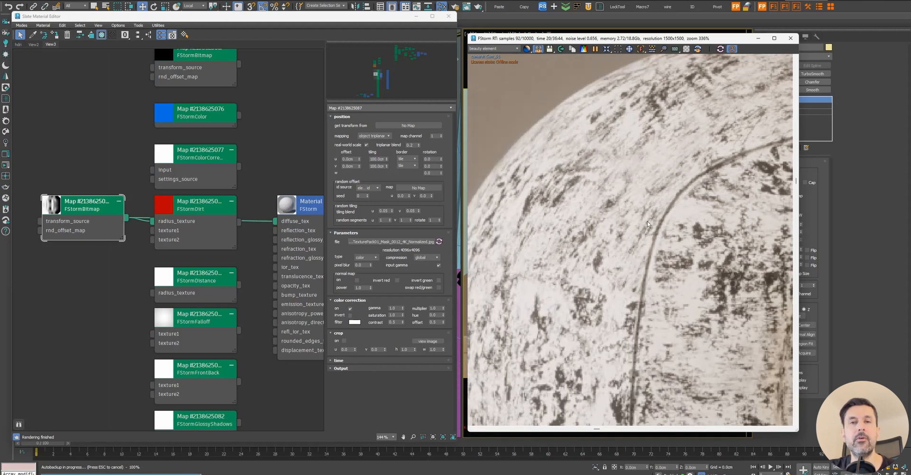
left_click_drag(631, 38, 623, 36)
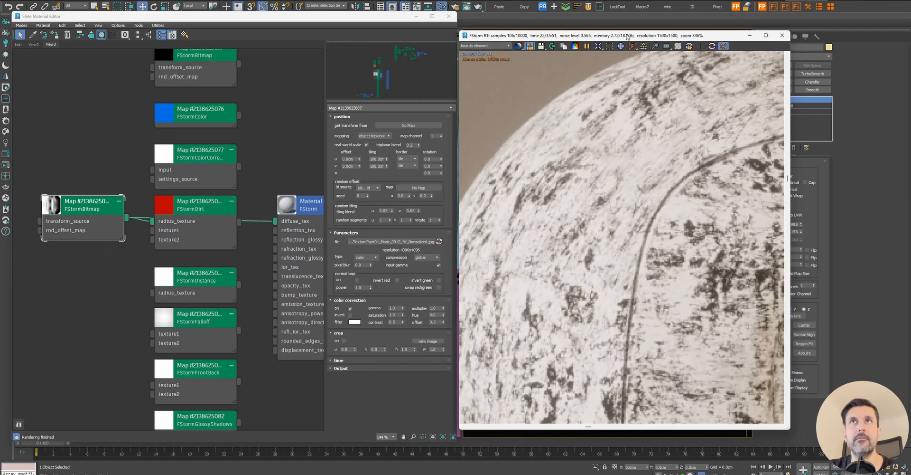
left_click(599, 46)
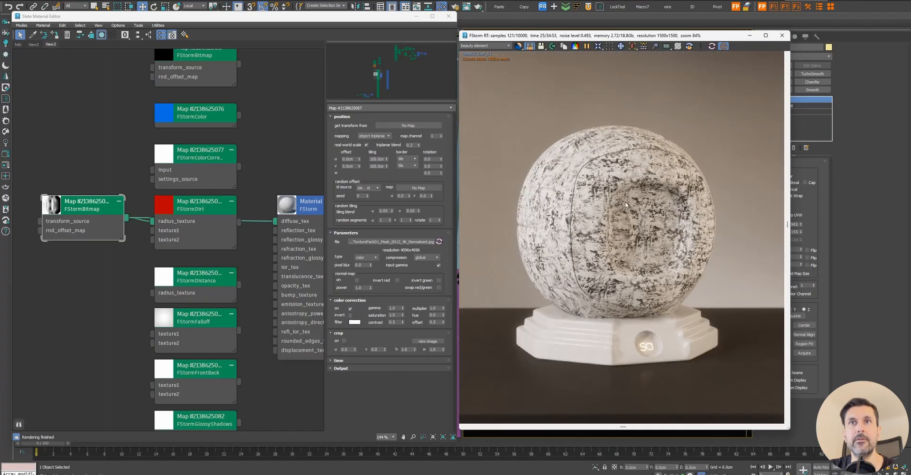
scroll(631, 194, "up", 1)
Step: Connect the FStormDirt map to the FStorm material's diffuse_tex input and show the dirt map's parameters
left_click_drag(103, 212, 82, 202)
left_click_drag(239, 222, 277, 223)
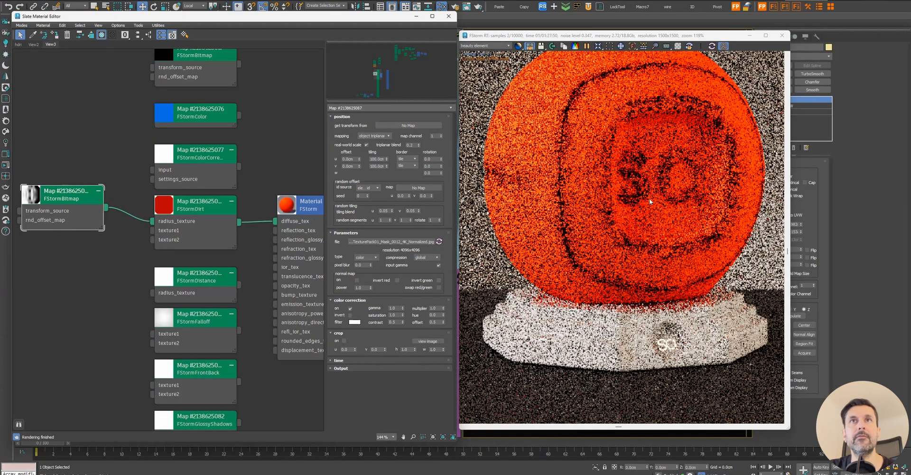
scroll(595, 167, "down", 1)
middle_click_drag(597, 149, 600, 159)
scroll(661, 116, "up", 3)
scroll(560, 182, "down", 2)
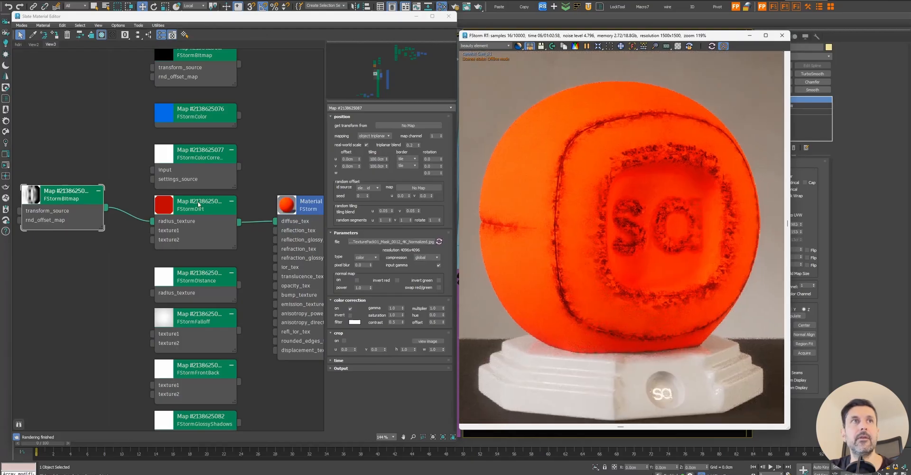
left_click(199, 208)
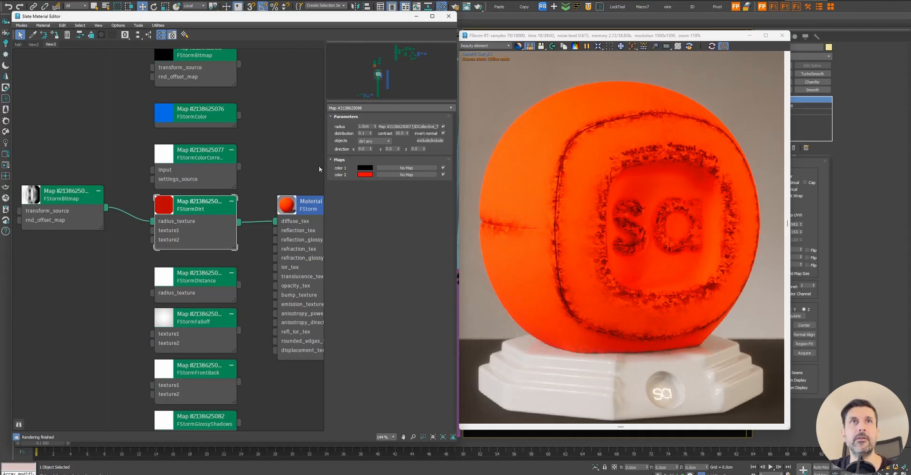
Step: Line up the mask bitmap node beside the FStormDirt map and review the parameters of both maps
left_click_drag(53, 199, 58, 209)
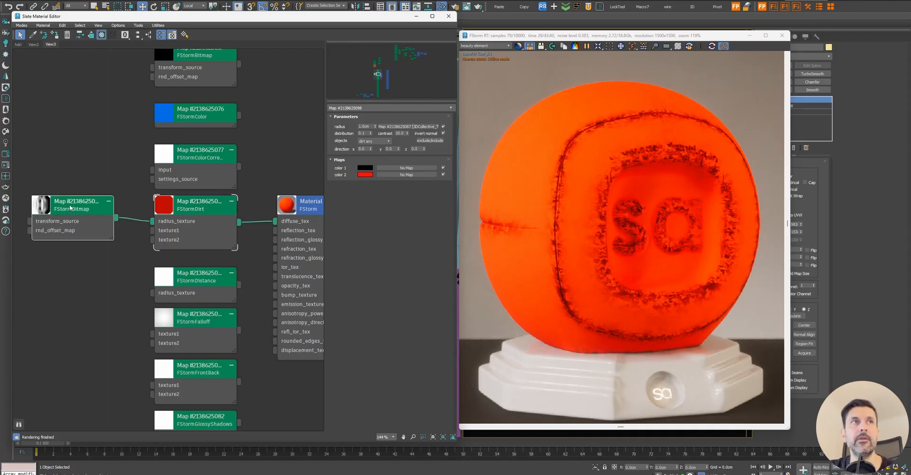
double_click(58, 210)
double_click(202, 208)
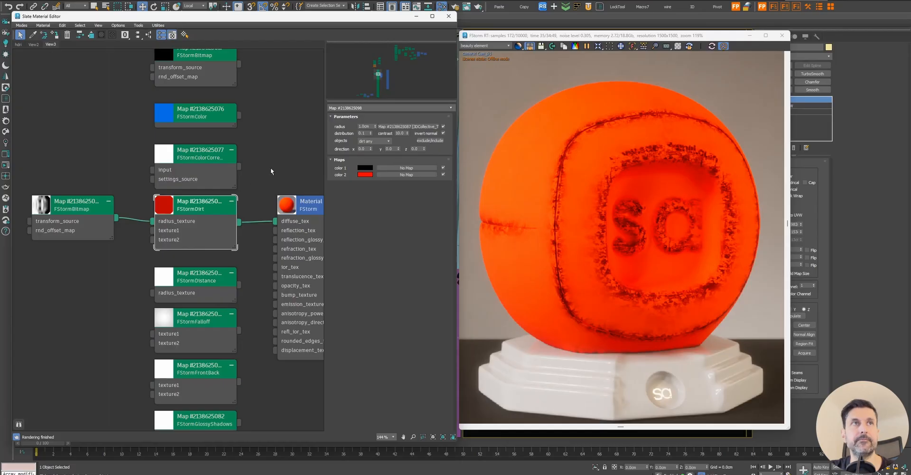
Step: Bring the whole FStorm material node into the node view and show the FStormDistance map's parameters
scroll(266, 143, "down", 3)
middle_click_drag(261, 129, 243, 94)
left_click(285, 143)
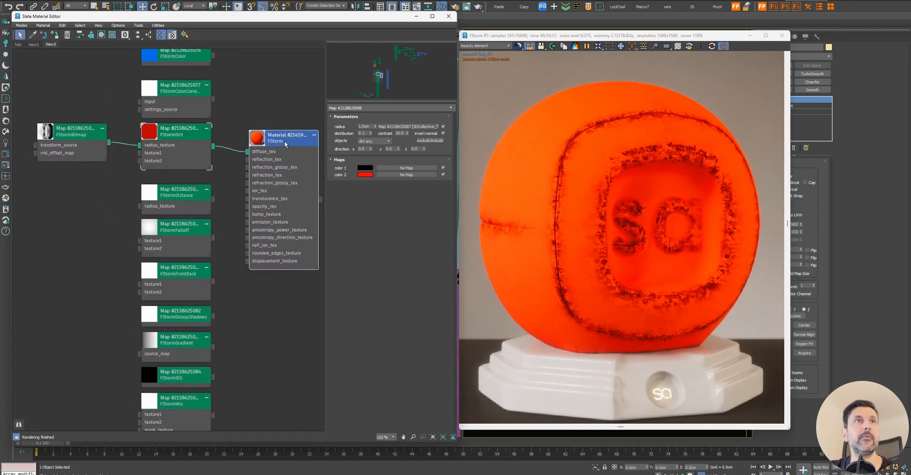
left_click(174, 208)
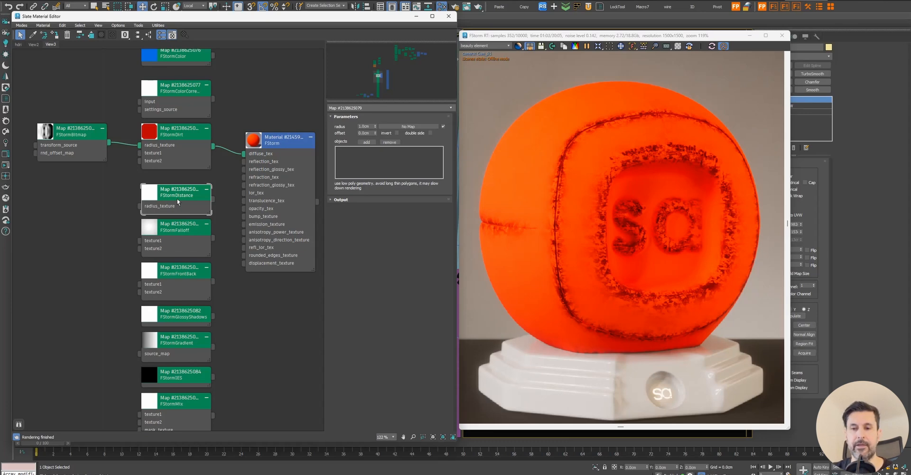
Step: Shift the FStorm material node away from the map column and recheck the mask bitmap and FStormDirt settings
double_click(84, 137)
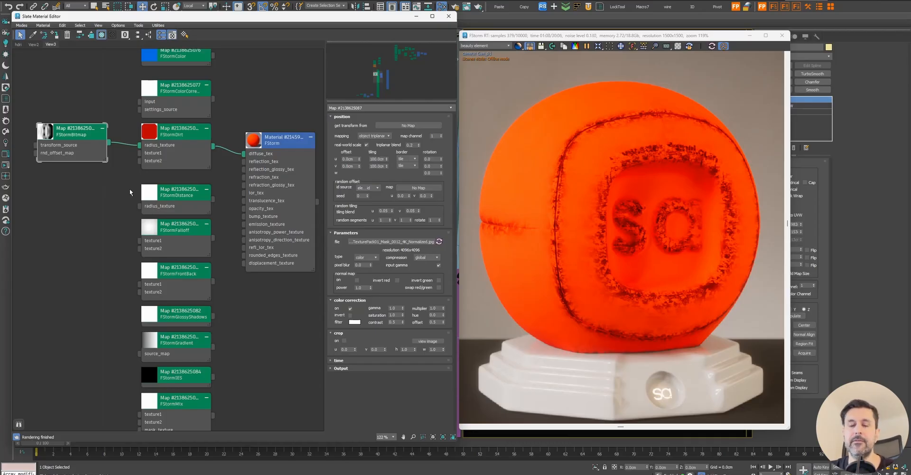
left_click_drag(273, 146, 291, 154)
double_click(179, 131)
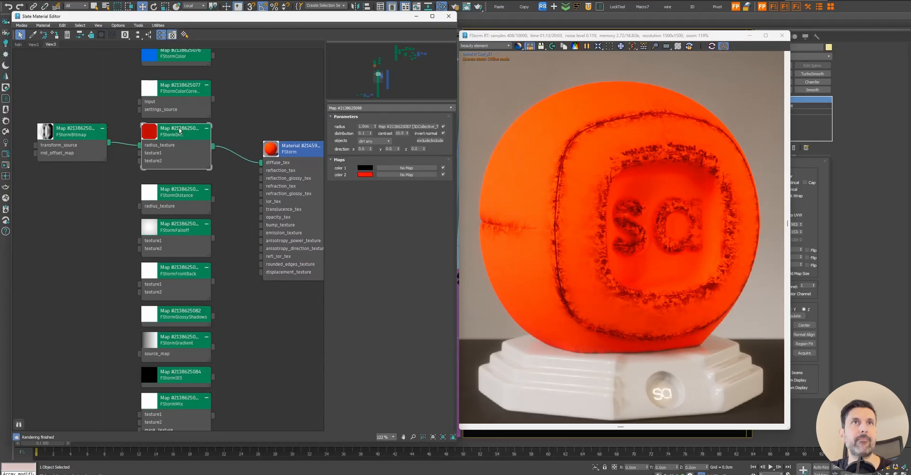
Step: Connect the FStormDistance map to the material's diffuse_tex input and add the ball's grey pedestal to its objects list
double_click(211, 197)
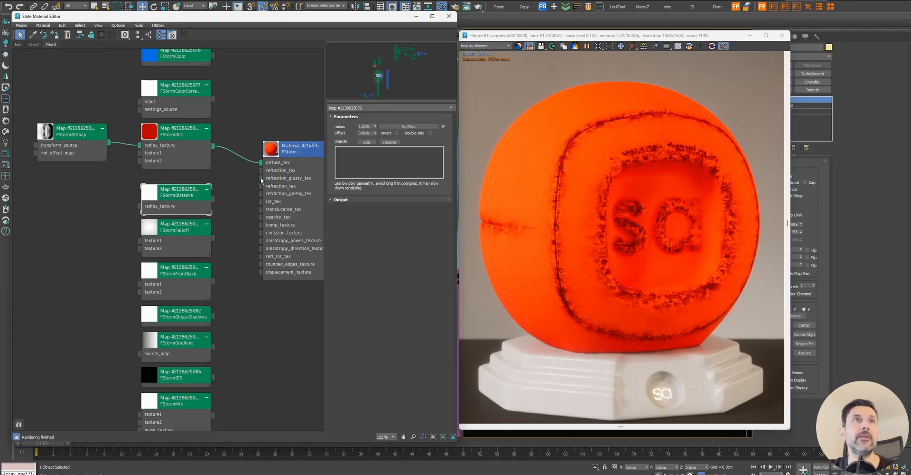
left_click_drag(213, 199, 261, 163)
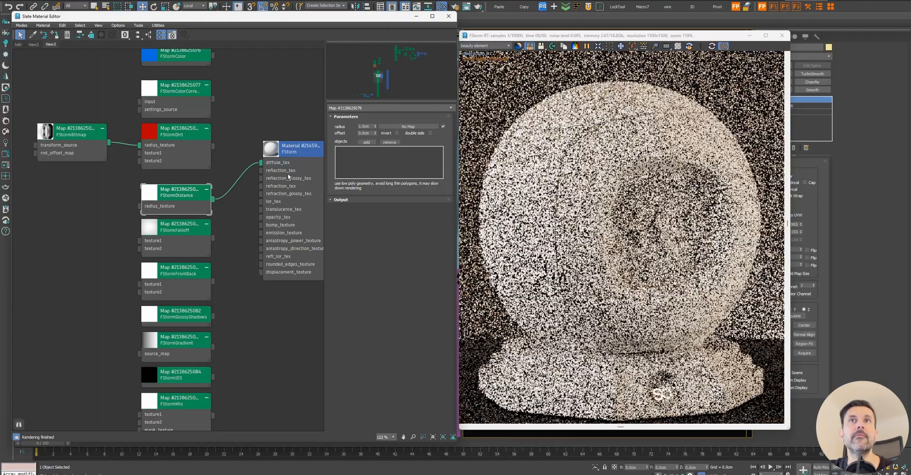
left_click_drag(609, 37, 776, 39)
left_click(364, 143)
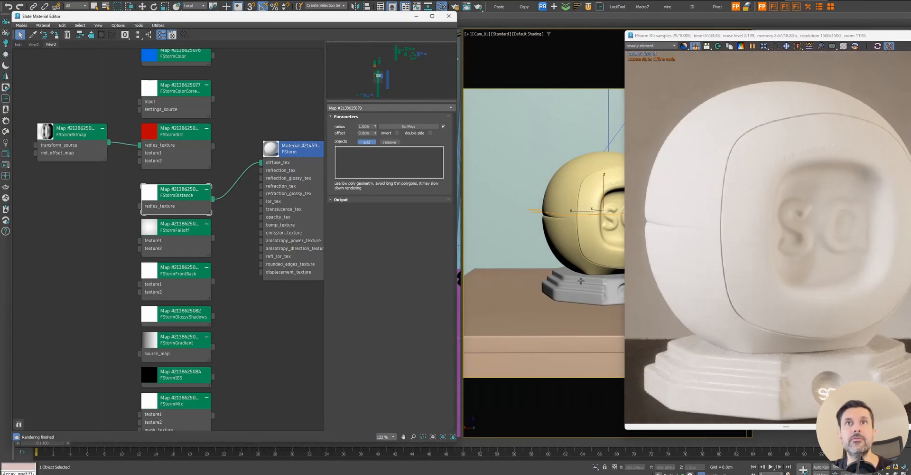
left_click(580, 283)
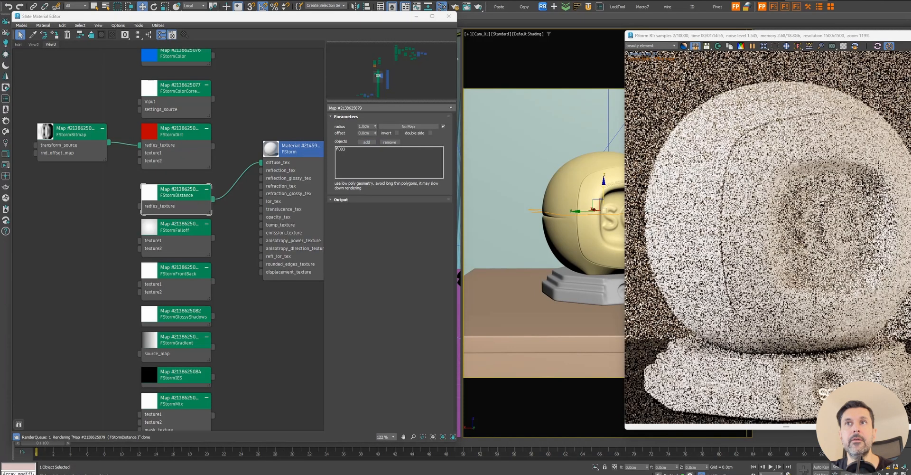
Step: Set the FStormDistance map's radius to 100 cm and then 50 cm, watching the falloff on the rendered ball
left_click_drag(772, 37, 692, 33)
left_click_drag(597, 30, 596, 28)
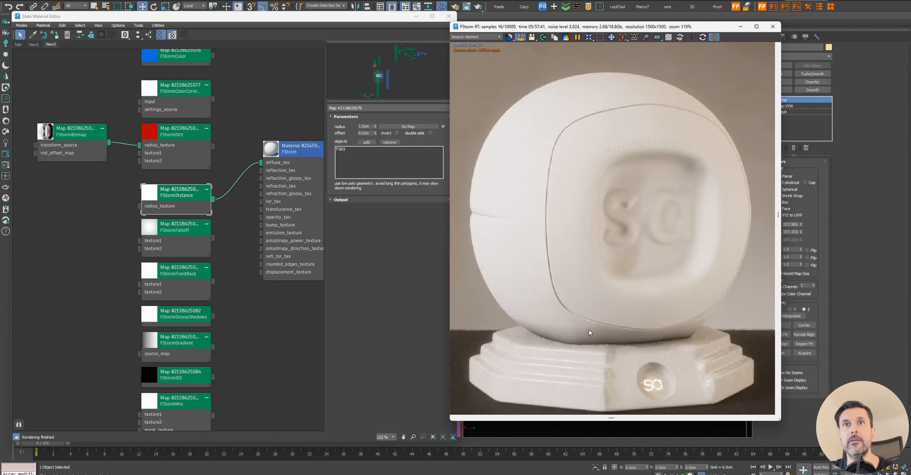
left_click(392, 147)
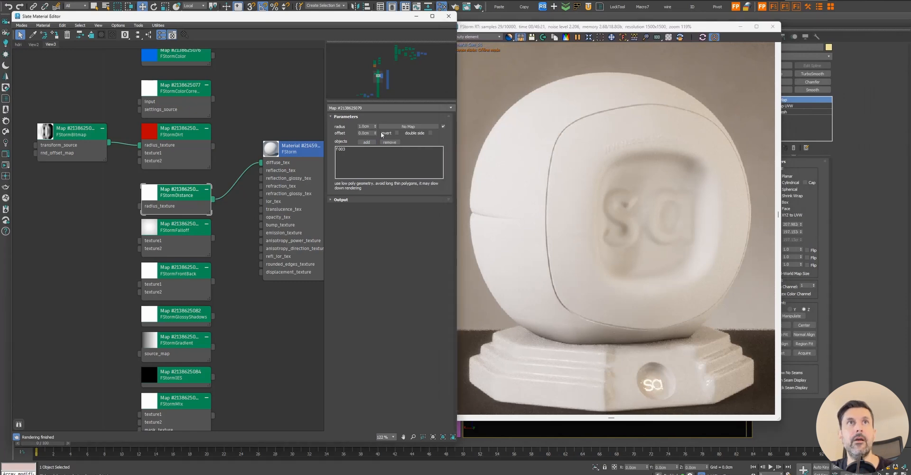
left_click(368, 126)
type("10")
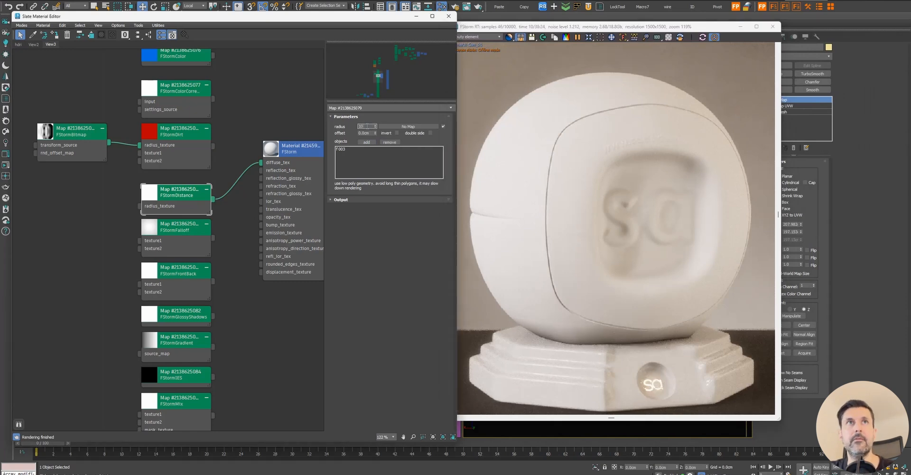
type("50")
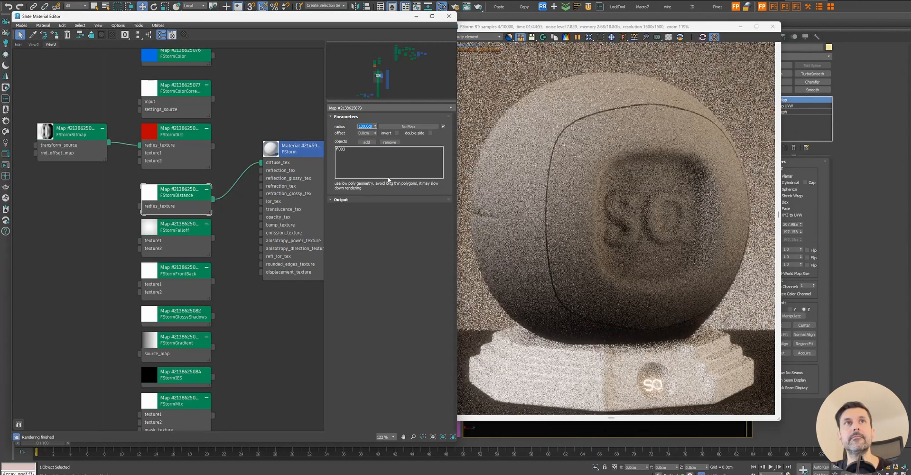
key("Return")
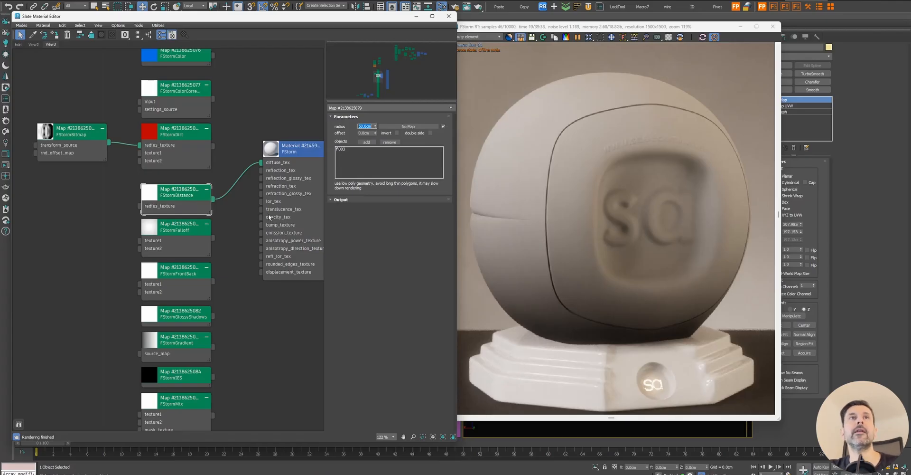
left_click(364, 134)
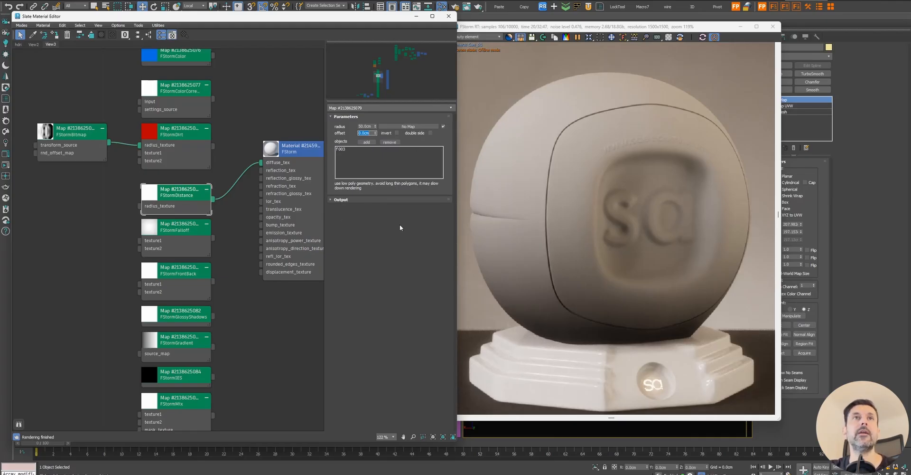
Step: Connect the mask bitmap to the FStormDistance map's radius_texture input, remove its link to FStormDirt, and inspect the rendered ball
left_click_drag(109, 143, 140, 206)
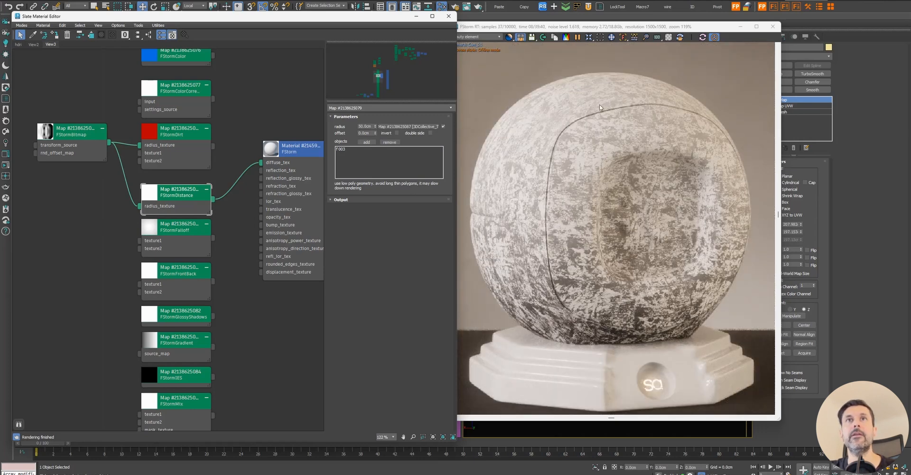
left_click_drag(105, 154, 97, 188)
key("Delete")
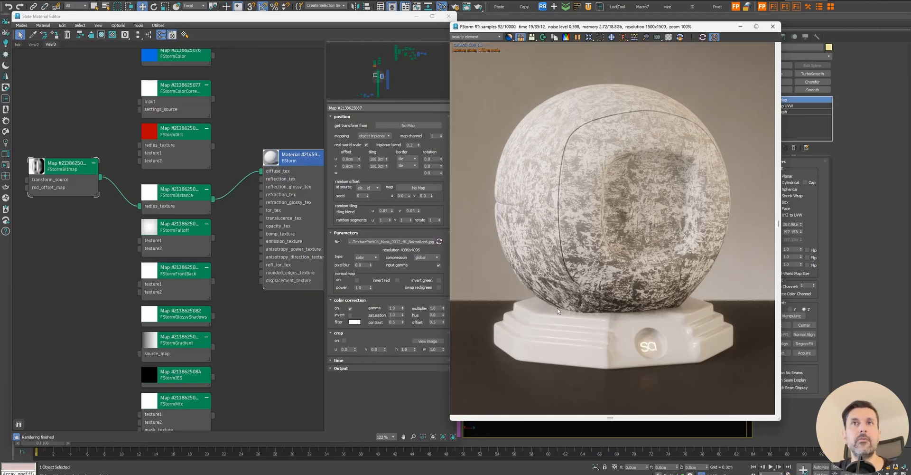
middle_click_drag(559, 310, 551, 226)
scroll(549, 219, "down", 4)
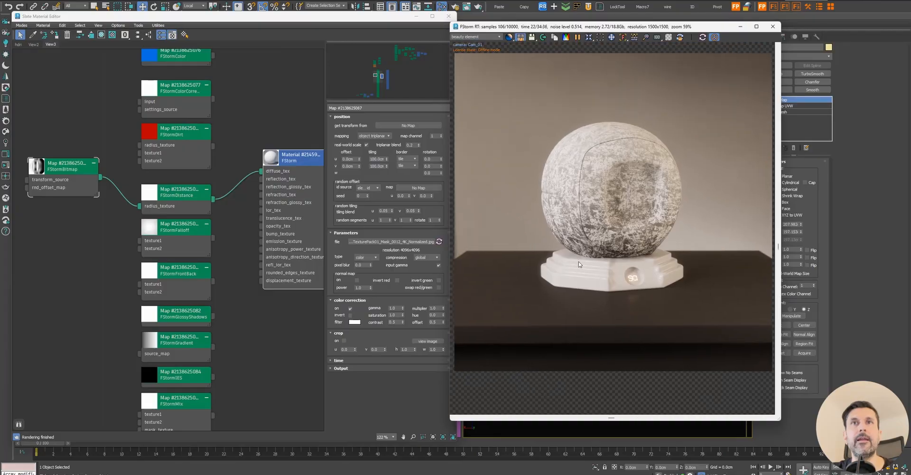
middle_click_drag(620, 256, 590, 281)
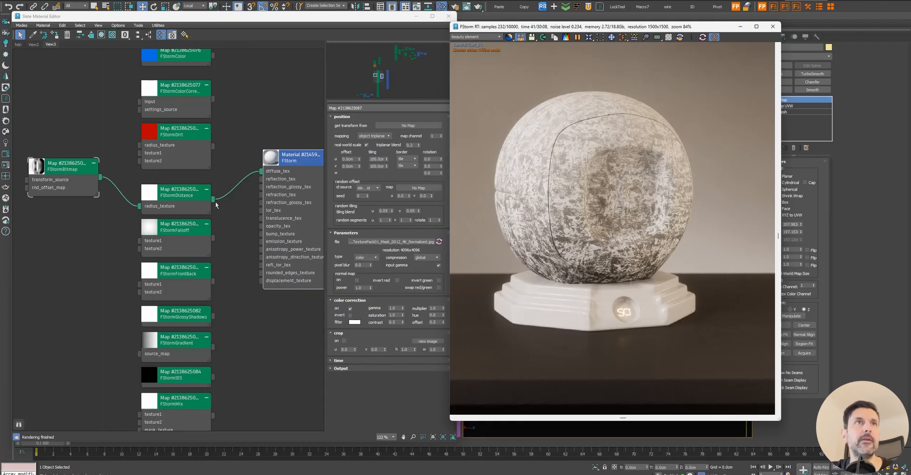
Step: Disconnect the FStormDistance map from the material and the mask bitmap from FStormDistance, keeping the bitmap node
left_click(232, 191)
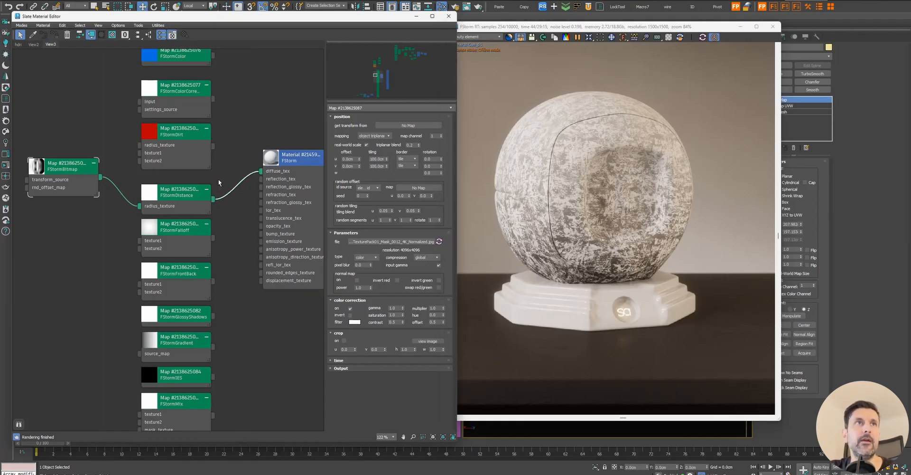
key("Delete")
left_click(126, 195)
key("Delete")
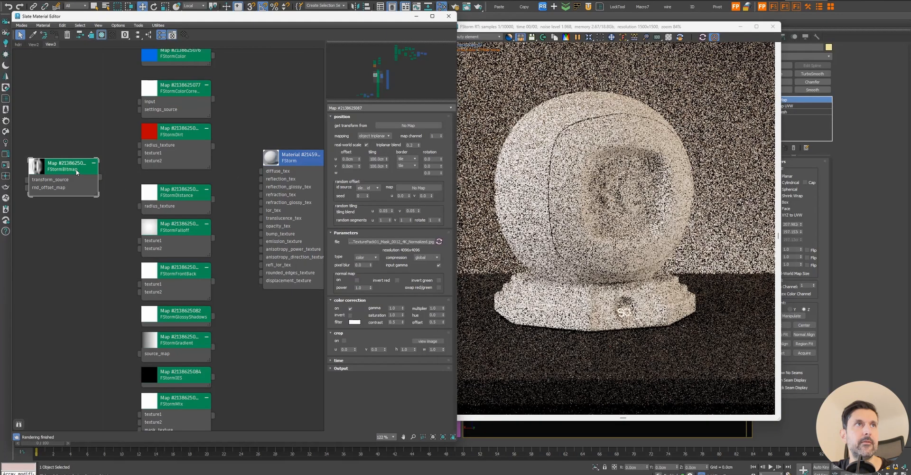
key("Delete")
key("ctrl+z")
Step: Tidy the node layout by repositioning the FStorm material and placing the FStormDistance node closer beneath FStormDirt
middle_click_drag(243, 267, 209, 212)
left_click_drag(261, 108, 262, 139)
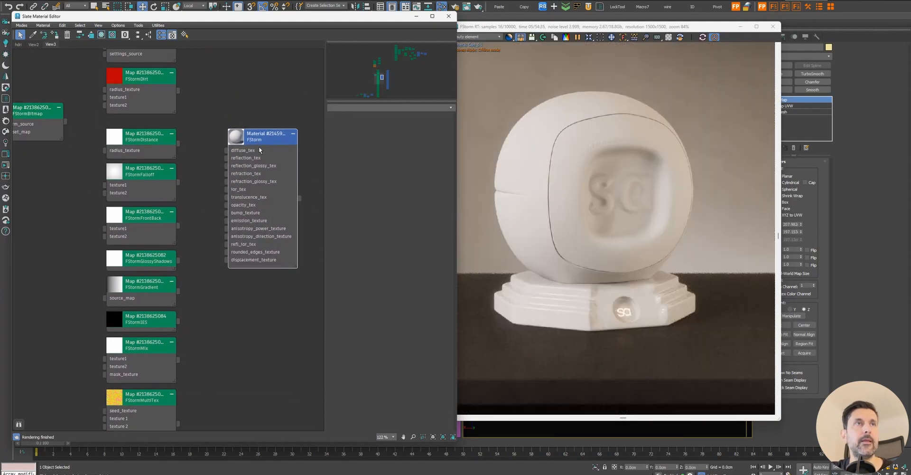
scroll(190, 154, "down", 3)
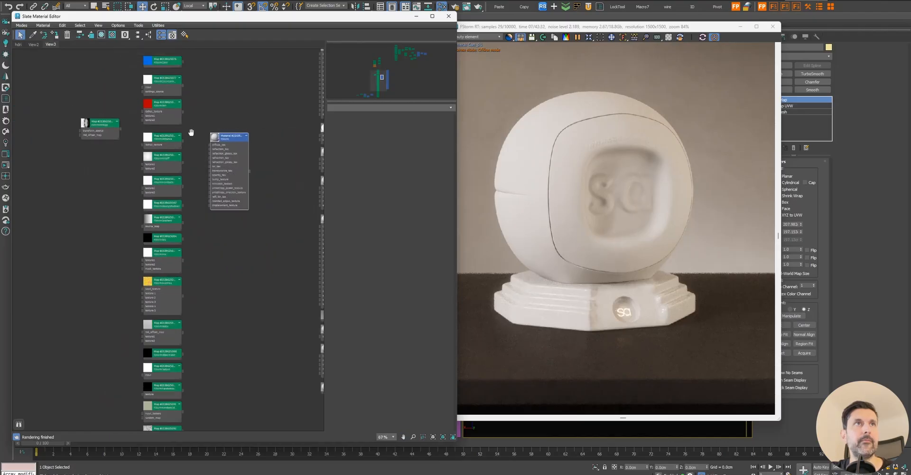
scroll(190, 136, "down", 3)
left_click(157, 152)
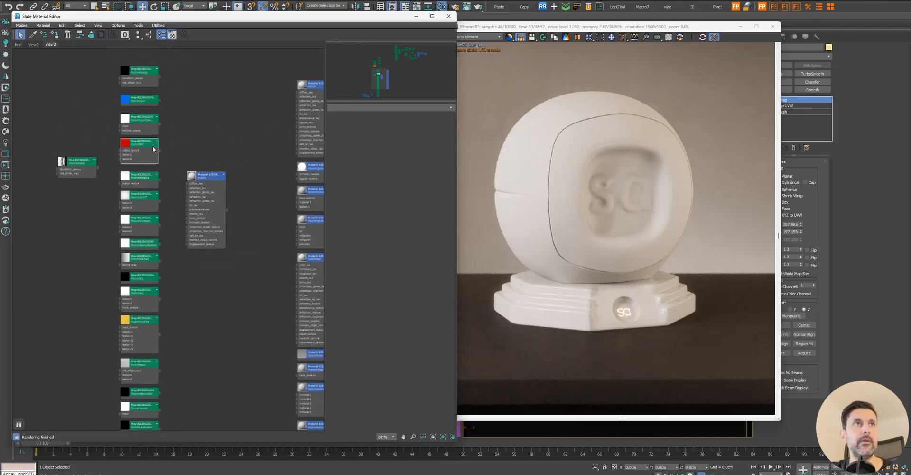
left_click(146, 176)
scroll(146, 176, "up", 4)
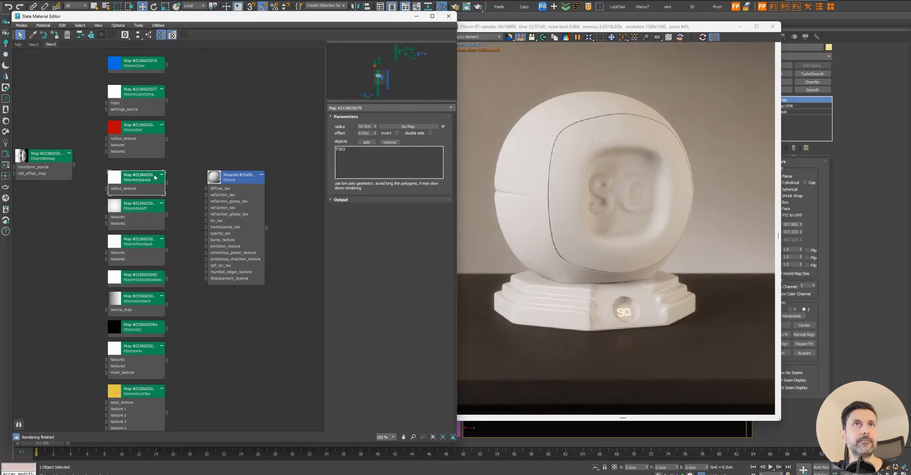
left_click_drag(133, 180, 132, 174)
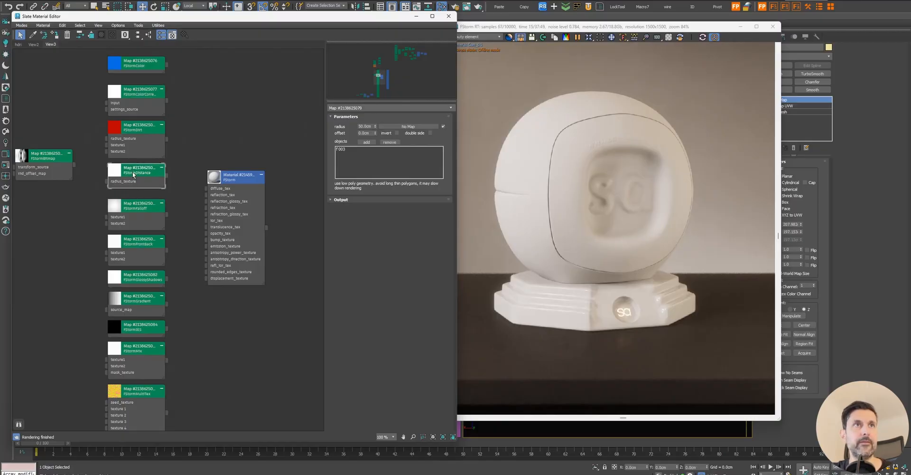
middle_click_drag(185, 183, 184, 192)
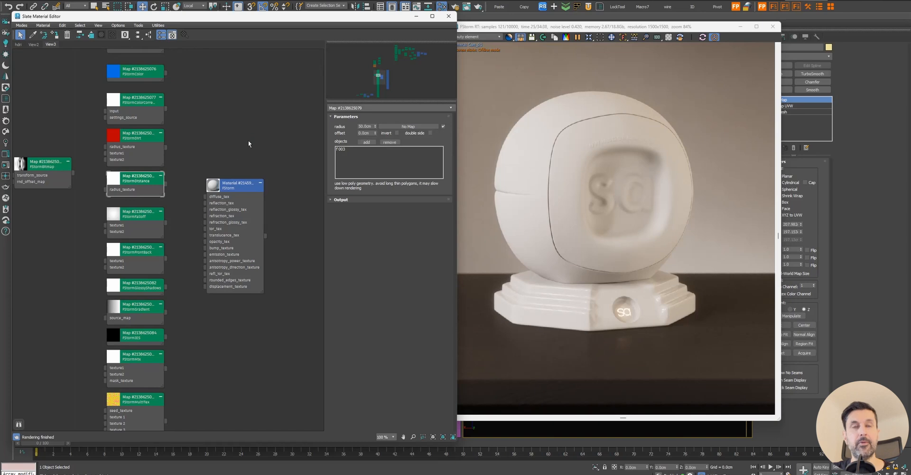
Step: Examine the parameters of the projection material and of the layered material with base material and layers num settings
scroll(275, 137, "down", 6)
middle_click_drag(286, 190, 242, 160)
scroll(248, 162, "up", 6)
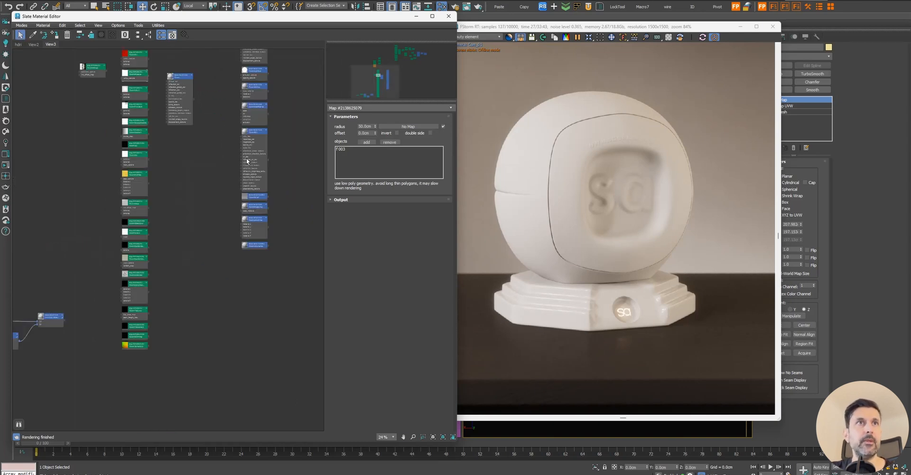
left_click(256, 203)
middle_click_drag(286, 139, 266, 287)
middle_click_drag(256, 188, 260, 208)
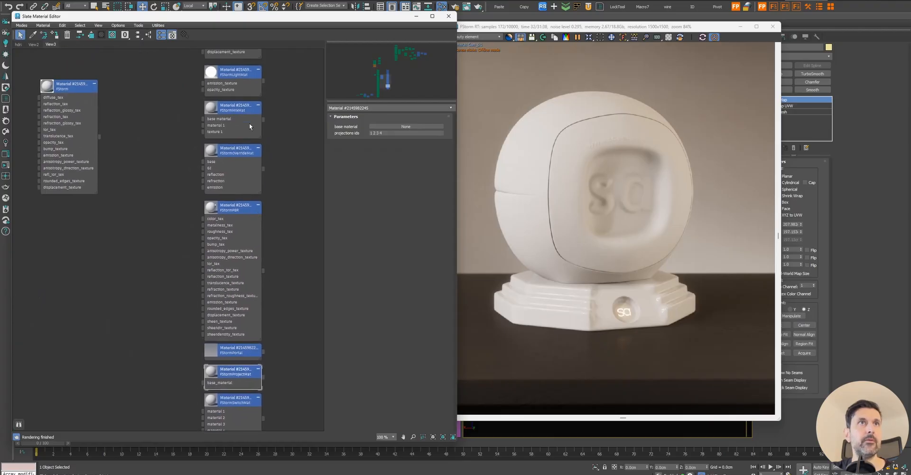
left_click(246, 109)
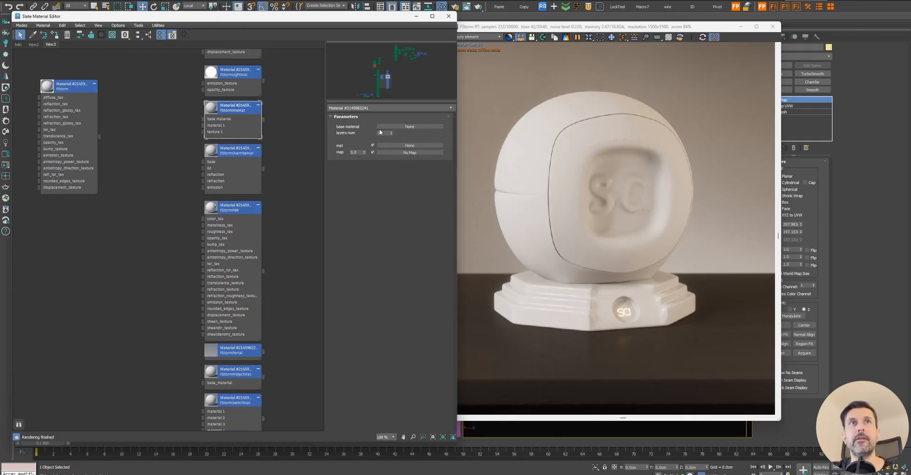
Step: Connect the FStormFalloff map to the FStorm material's diffuse_tex input and keep the map's parameters shown
middle_click_drag(134, 127, 392, 236)
scroll(192, 138, "up", 1)
double_click(209, 195)
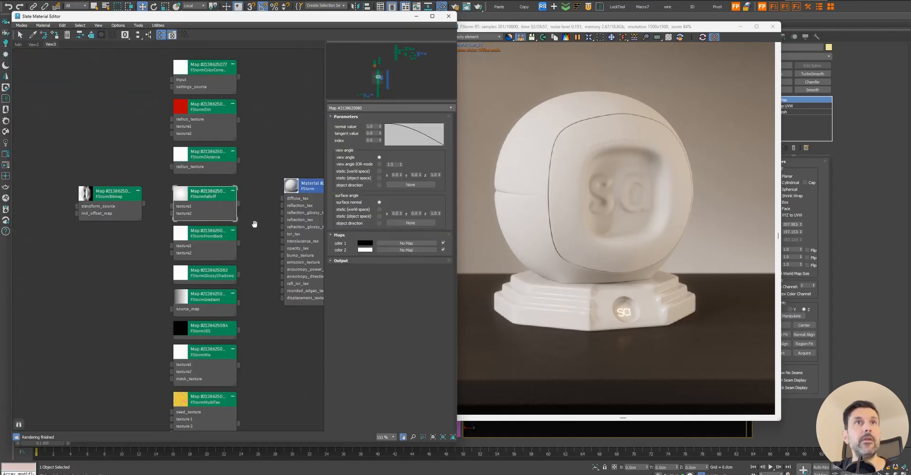
scroll(247, 219, "up", 1)
middle_click_drag(246, 219, 213, 212)
left_click_drag(206, 196, 269, 195)
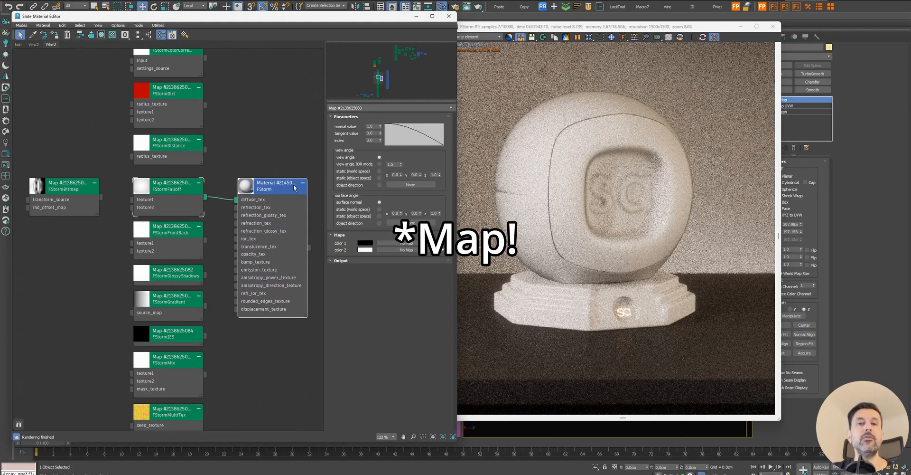
left_click_drag(292, 186, 292, 185)
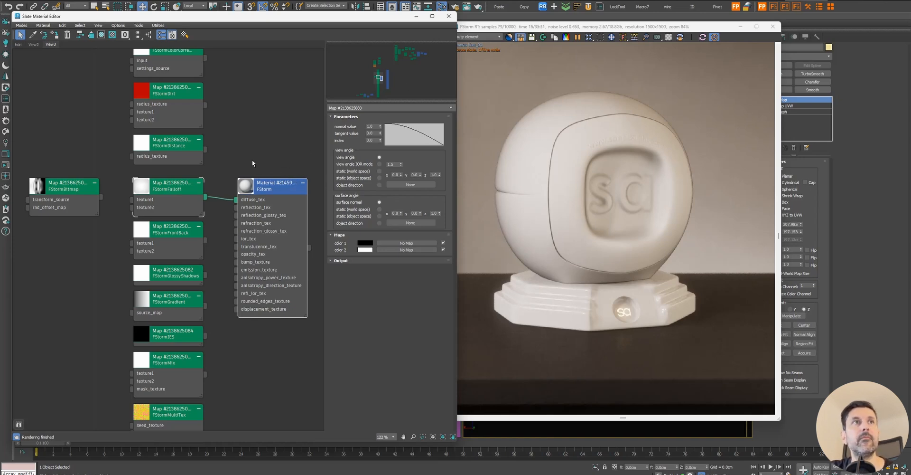
middle_click_drag(253, 163, 241, 160)
left_click(167, 186)
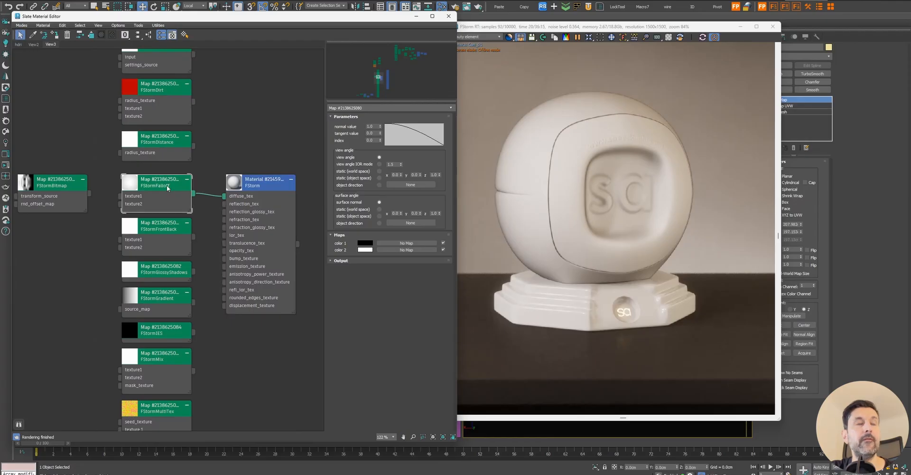
Step: Add an FStormTexture render element in the render setup
left_click(458, 7)
left_click(625, 96)
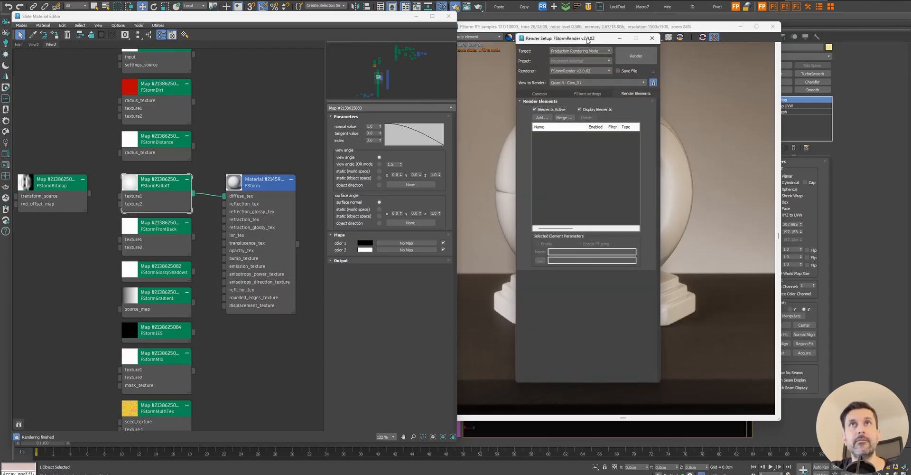
left_click_drag(579, 38, 733, 0)
left_click(703, 70)
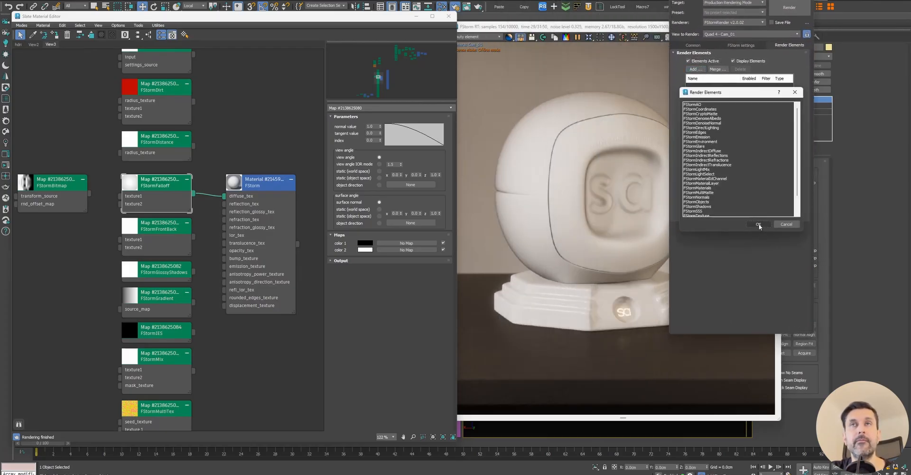
left_click(702, 174)
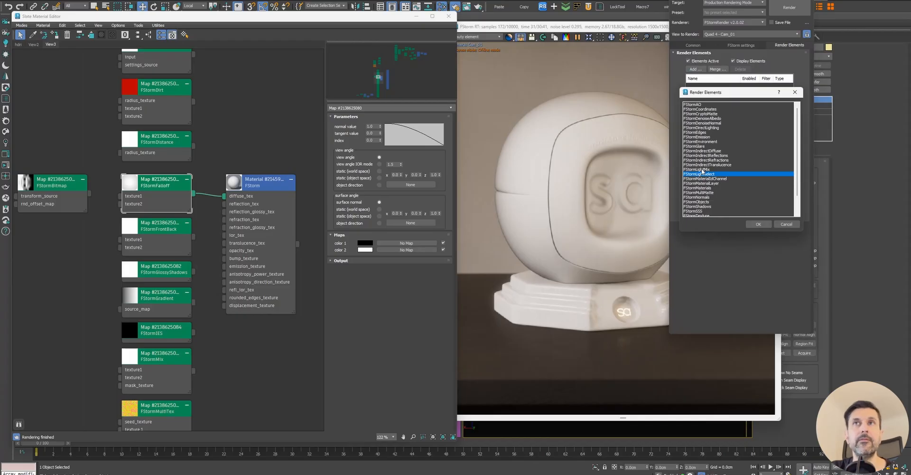
scroll(711, 164, "down", 1)
left_click(696, 202)
left_click(758, 224)
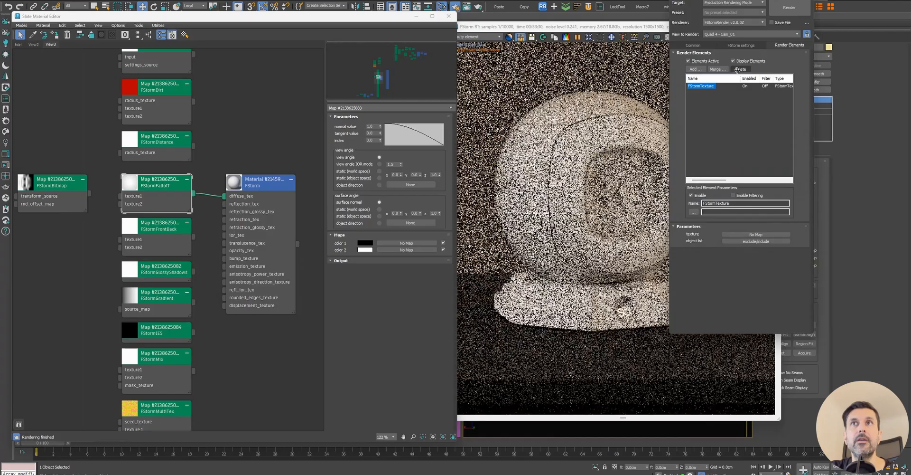
Step: Assign the FStormFalloff map as an instance to the FStormTexture element's texture and move the render setup clear of the render
left_click_drag(194, 197, 759, 235)
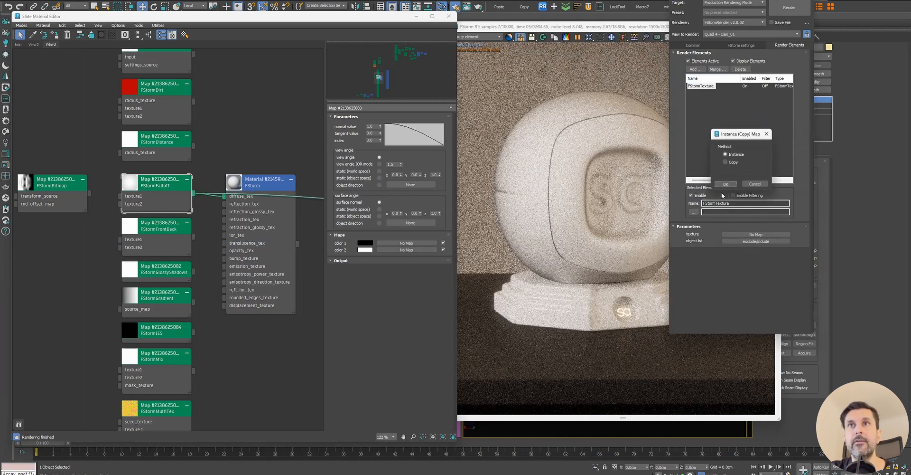
left_click(726, 184)
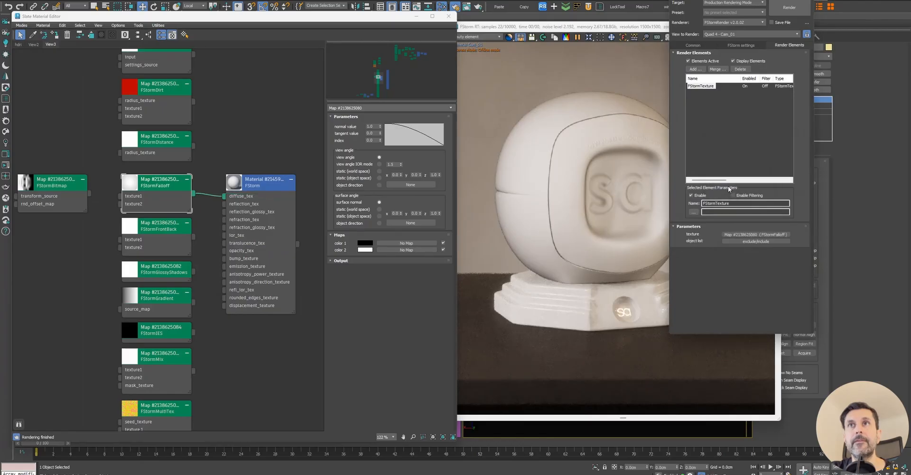
left_click_drag(747, 1, 803, 1)
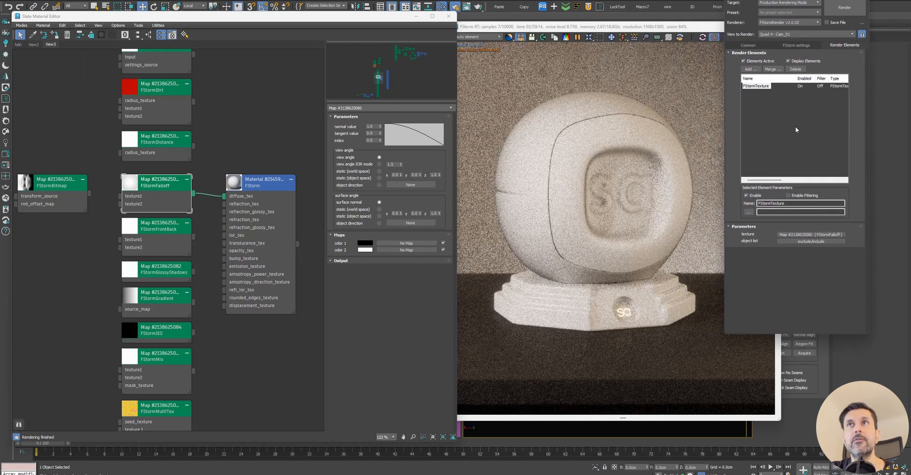
Step: Show the FStormTexture element in the FStorm render window and inspect the falloff across the whole scene
left_click(635, 91)
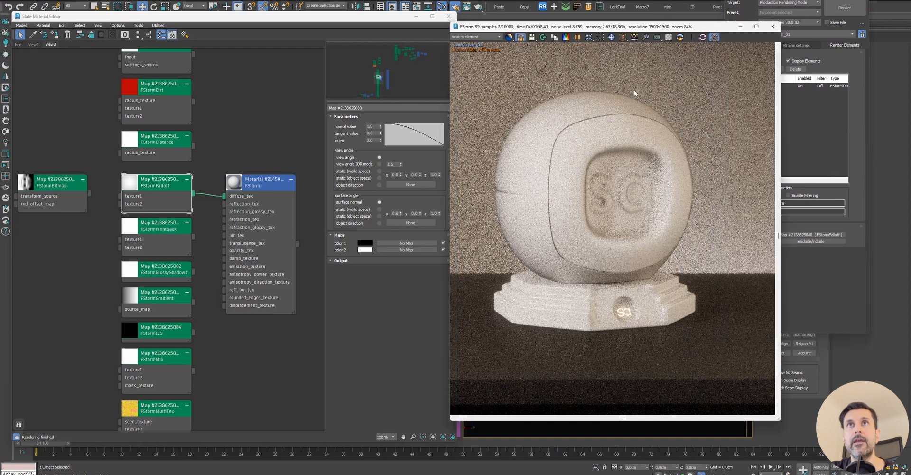
left_click(476, 36)
left_click(484, 56)
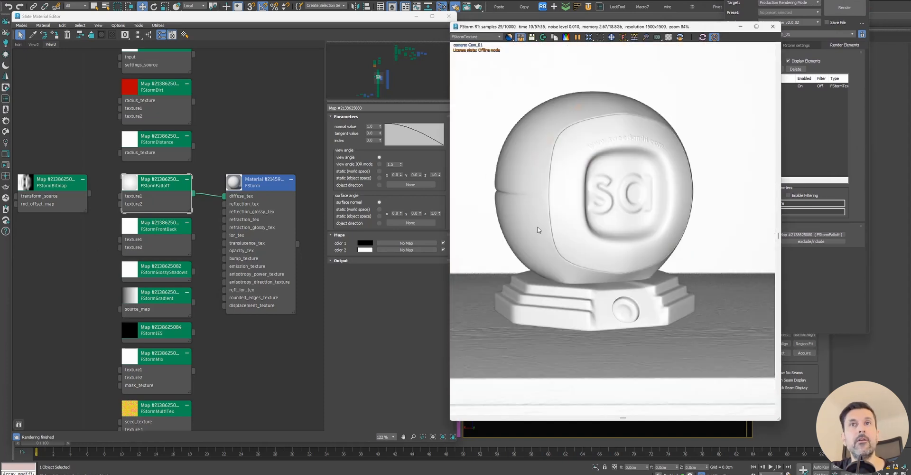
scroll(543, 217, "down", 2)
scroll(642, 254, "up", 2)
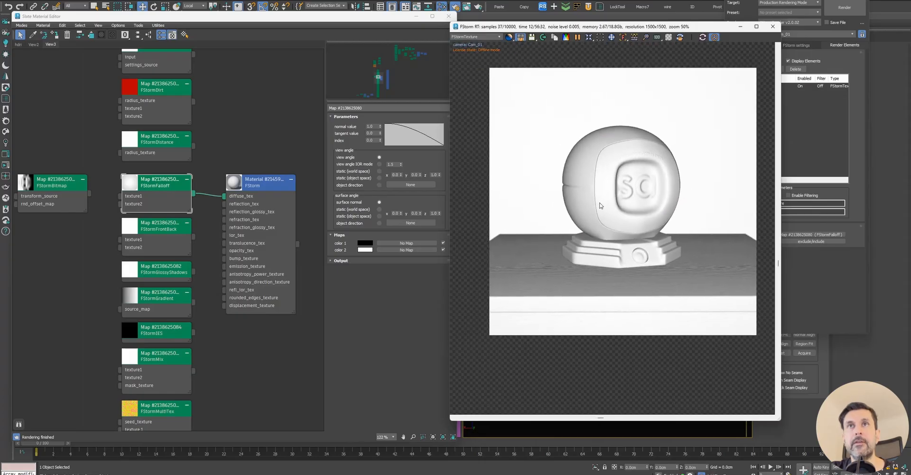
Step: Examine the FStormTexture falloff up close on the ball, its base and the tabletop in the FStorm render
middle_click_drag(679, 195, 656, 194)
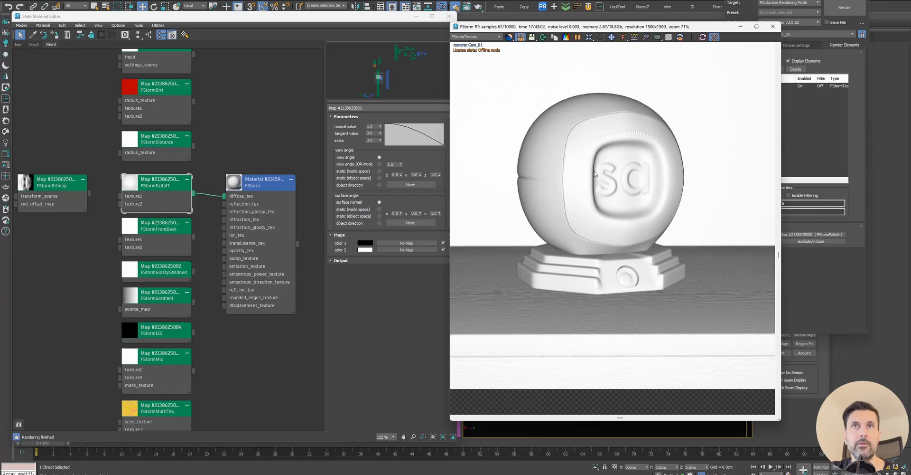
scroll(516, 282, "up", 5)
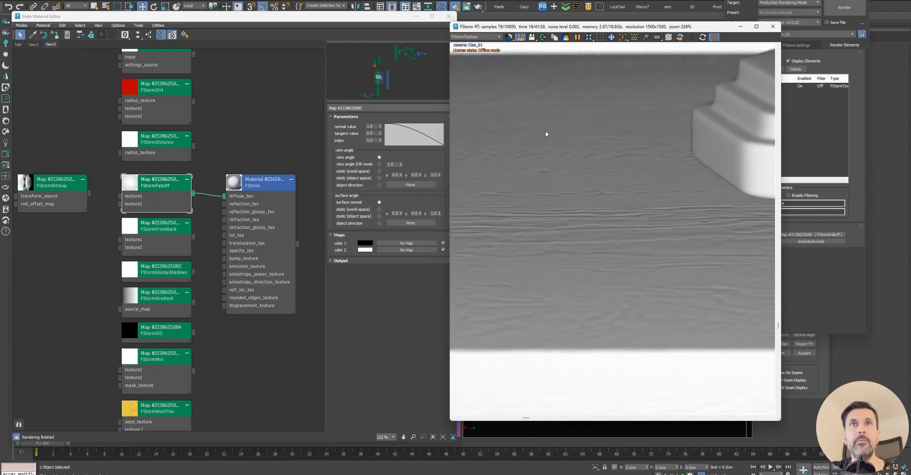
scroll(546, 135, "down", 2)
middle_click_drag(543, 139, 546, 169)
middle_click_drag(596, 280, 553, 253)
middle_click_drag(689, 204, 553, 237)
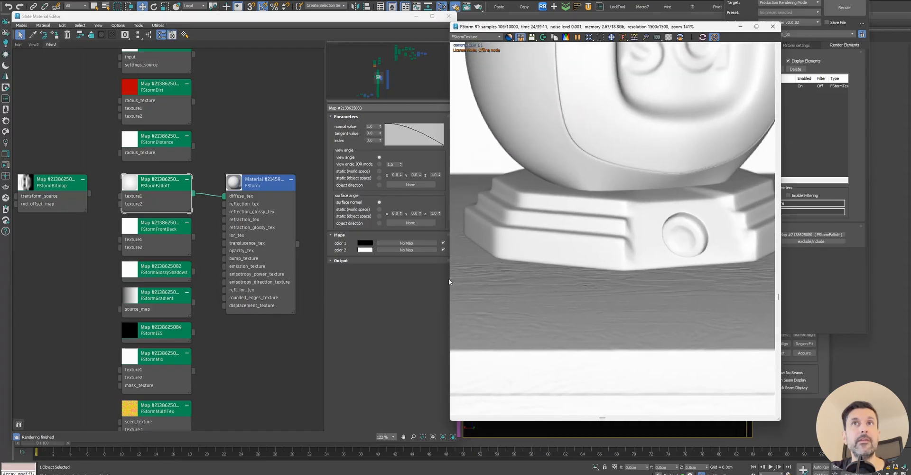
middle_click_drag(656, 101, 640, 258)
scroll(650, 189, "down", 2)
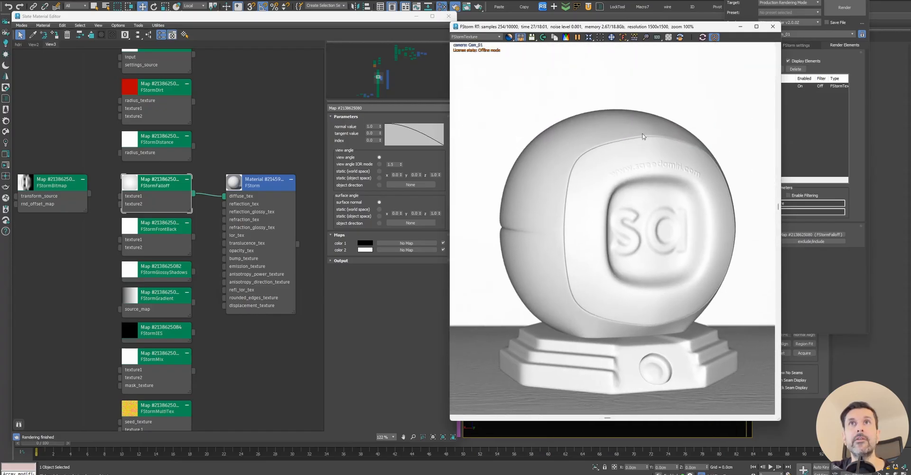
scroll(510, 185, "up", 4)
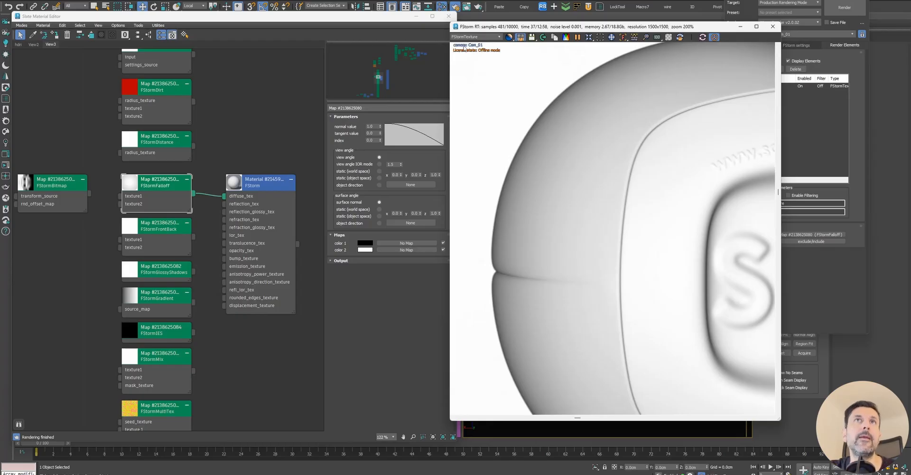
Step: Switch the FStorm render back to the beauty element and frame the material ball
left_click(470, 37)
left_click(475, 43)
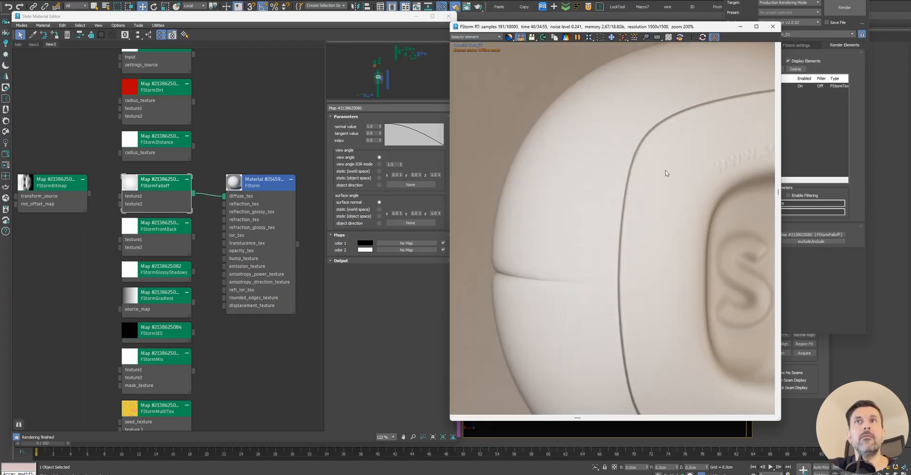
left_click(588, 38)
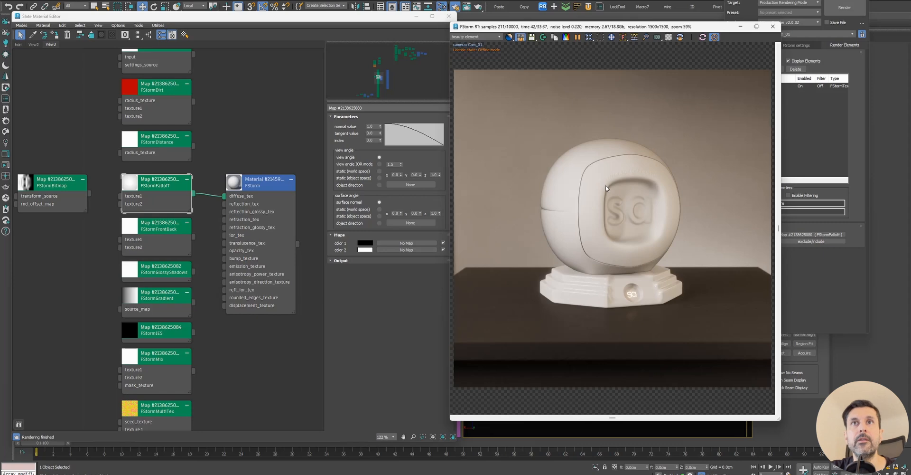
scroll(606, 188, "up", 2)
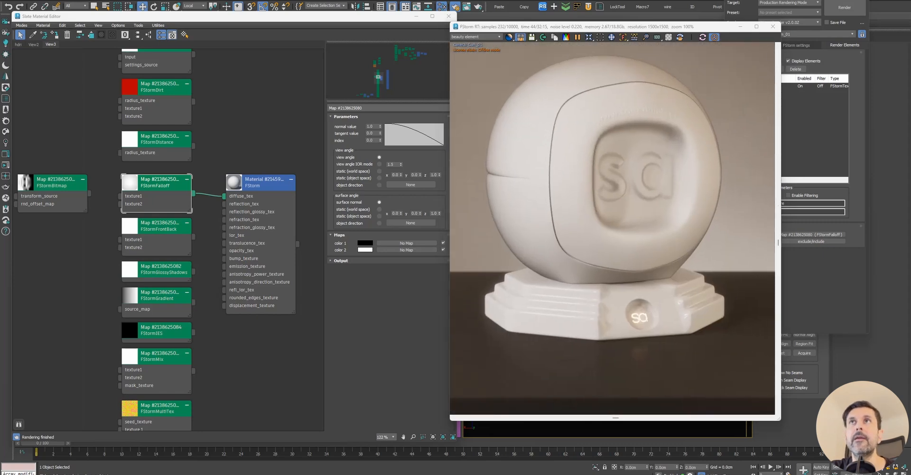
Step: Close the render setup and keep the FStormFalloff map's parameters shown
left_click_drag(799, 0, 835, 6)
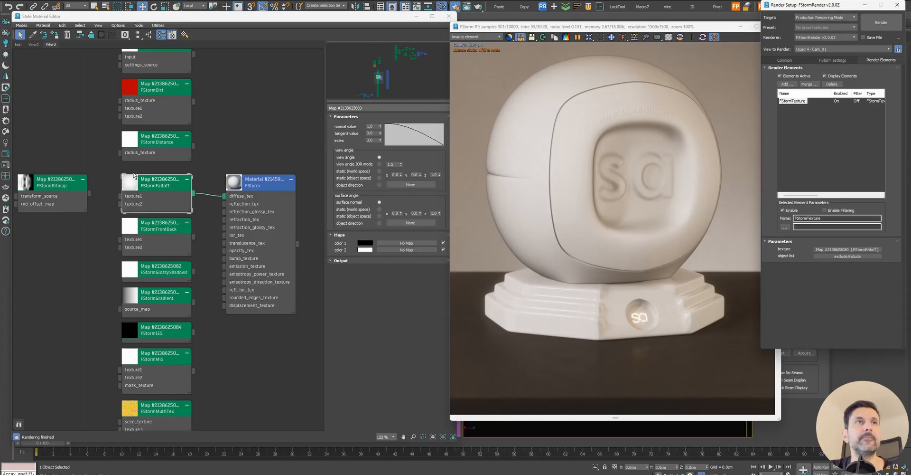
left_click(159, 184)
left_click(898, 5)
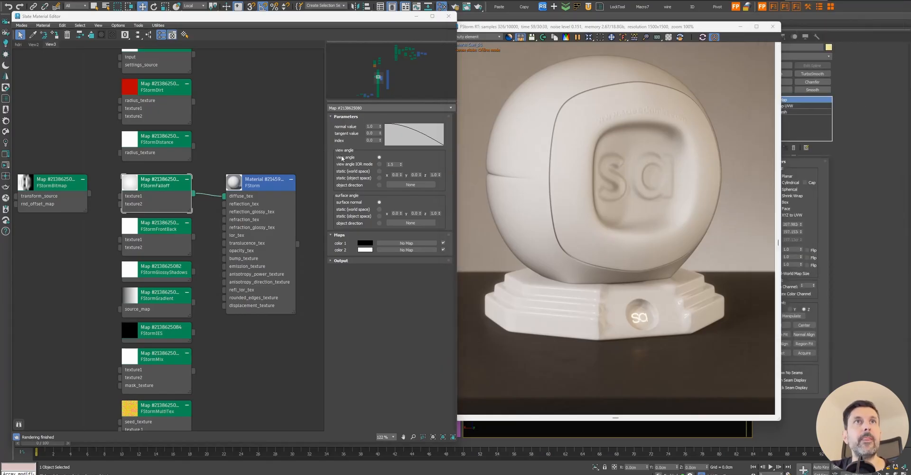
Step: Set the FStormFalloff map's normal value to 0.76, a slightly negative tangent value and index to -0.42, and check the ball
left_click_drag(380, 129, 379, 114)
left_click_drag(379, 126, 381, 149)
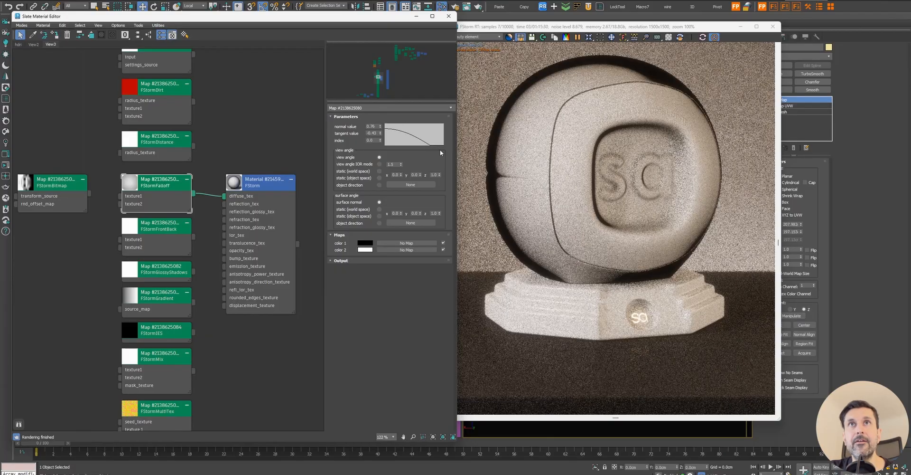
left_click_drag(380, 140, 381, 121)
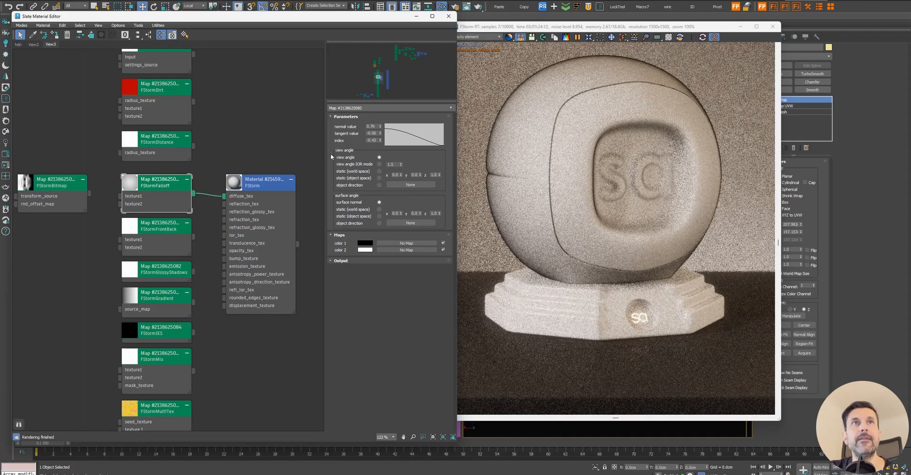
middle_click_drag(615, 97, 627, 140)
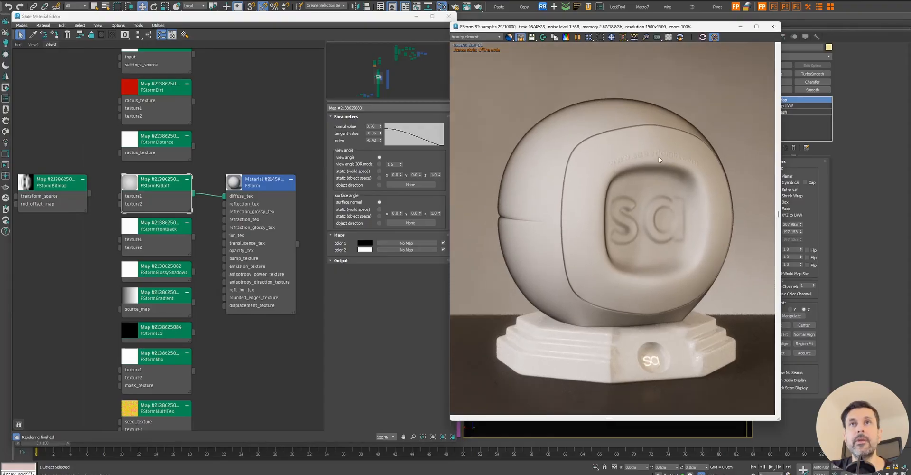
Step: Switch the falloff to view angle IOR mode, try IOR values 5, 1, 2 and 3, and set it to 2.5
left_click(379, 164)
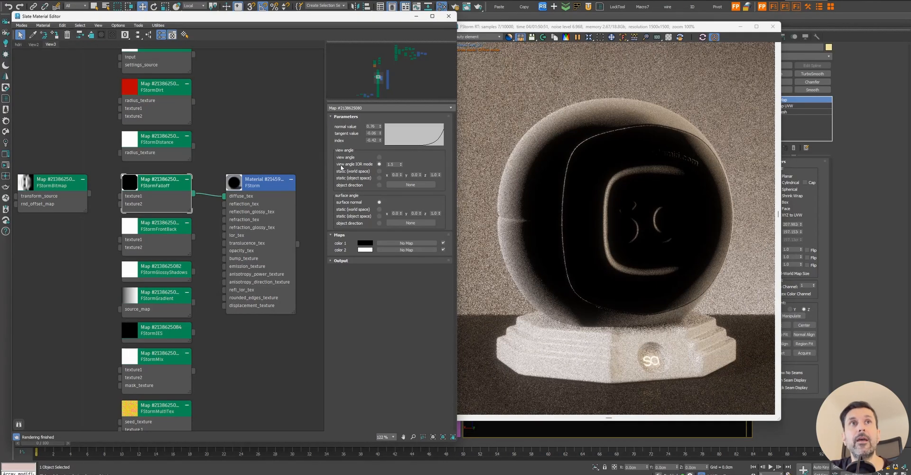
type("5")
key("Return")
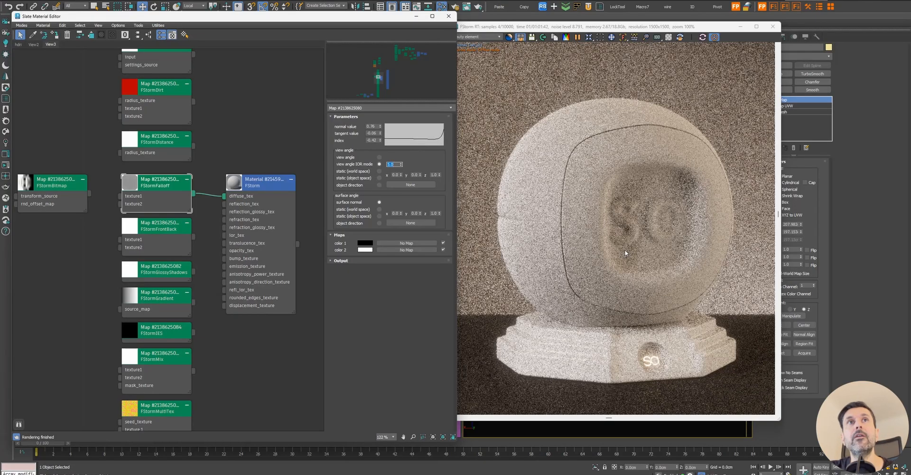
type("1")
key("Return")
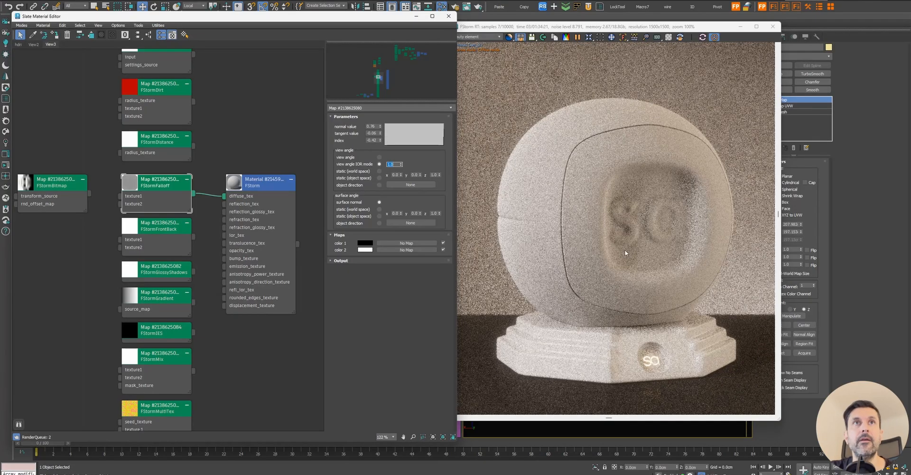
type("2")
key("Return")
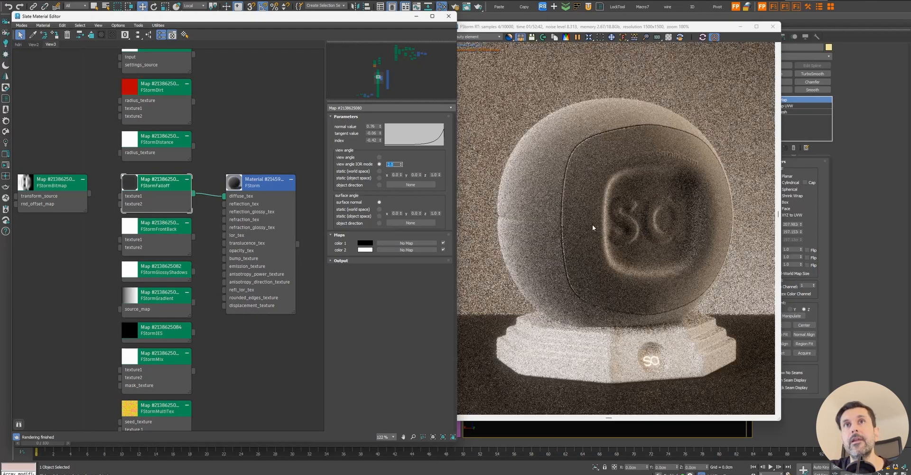
type("3")
key("Return")
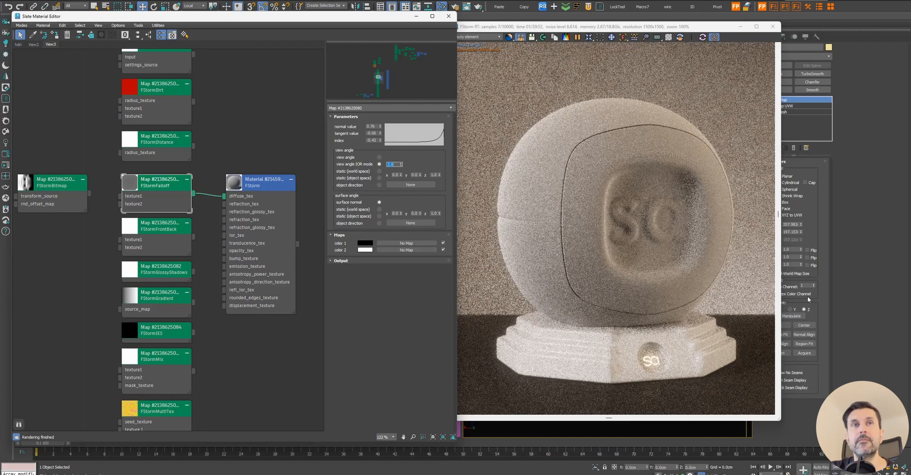
type("2.5")
key("Return")
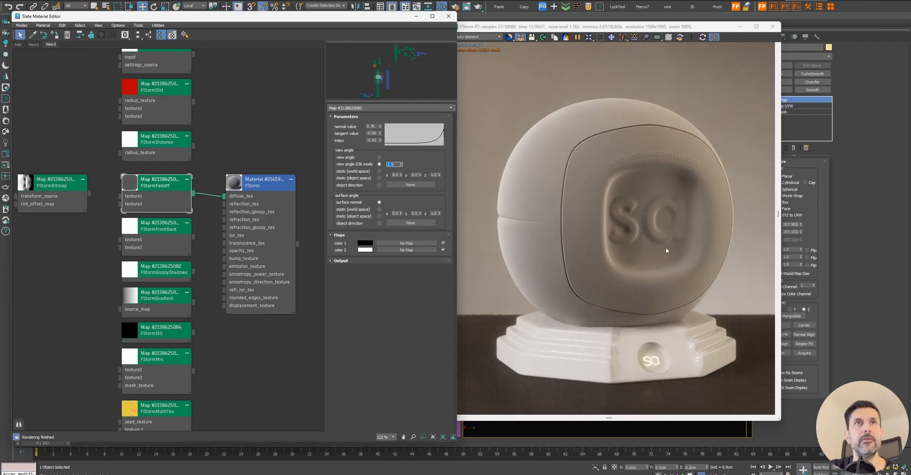
Step: Try the falloff's static (world space) view angle and switch it to static (object space)
left_click(379, 171)
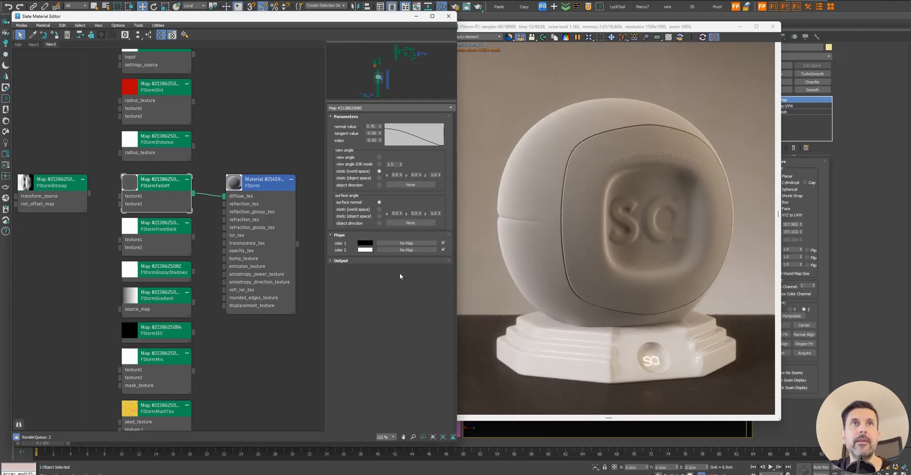
left_click(379, 177)
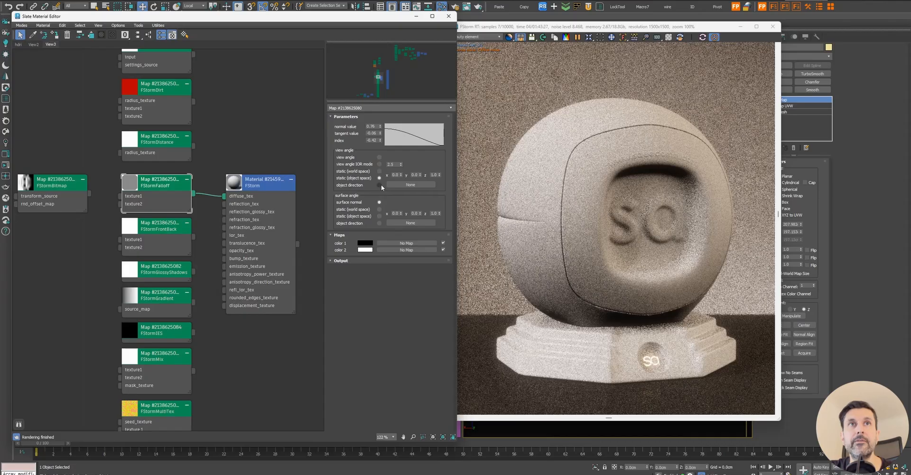
Step: Set the FStormFalloff map's view angle to object direction and pick the white pedestal as the direction object
left_click(379, 185)
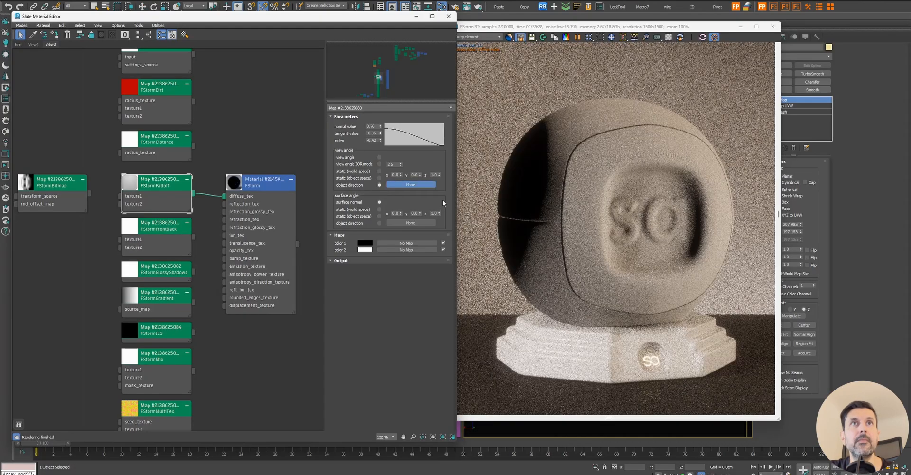
left_click_drag(537, 25, 691, 28)
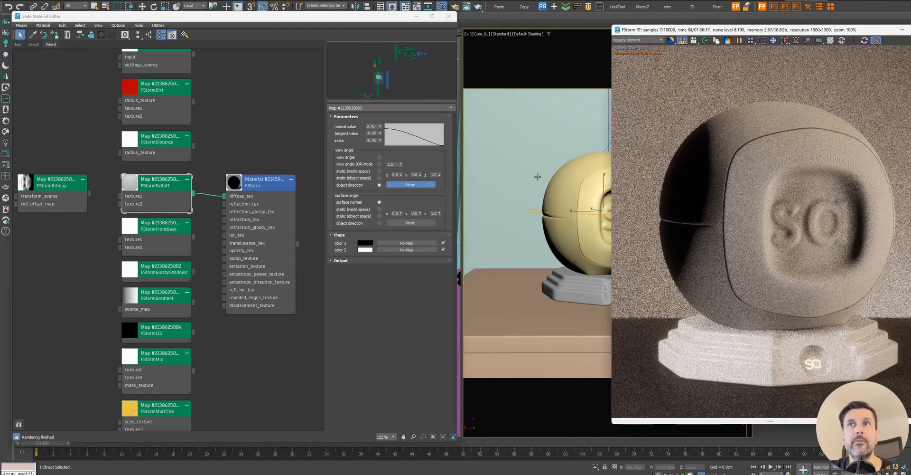
left_click(565, 302)
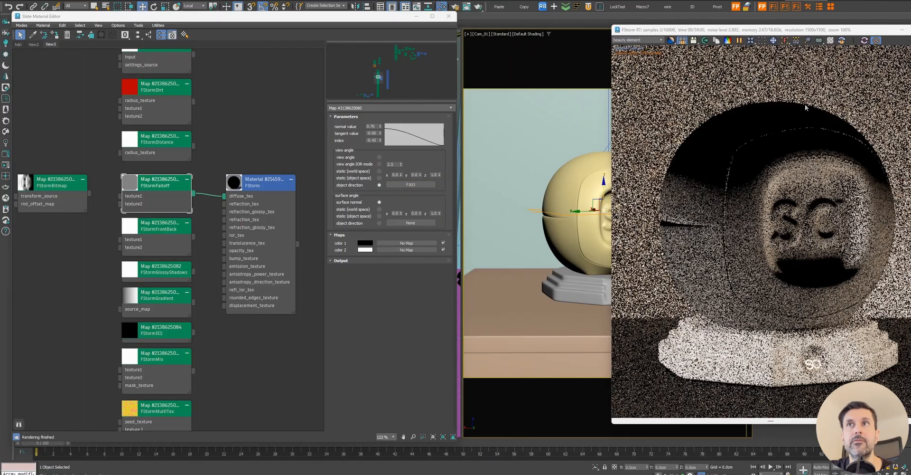
left_click_drag(804, 32, 642, 31)
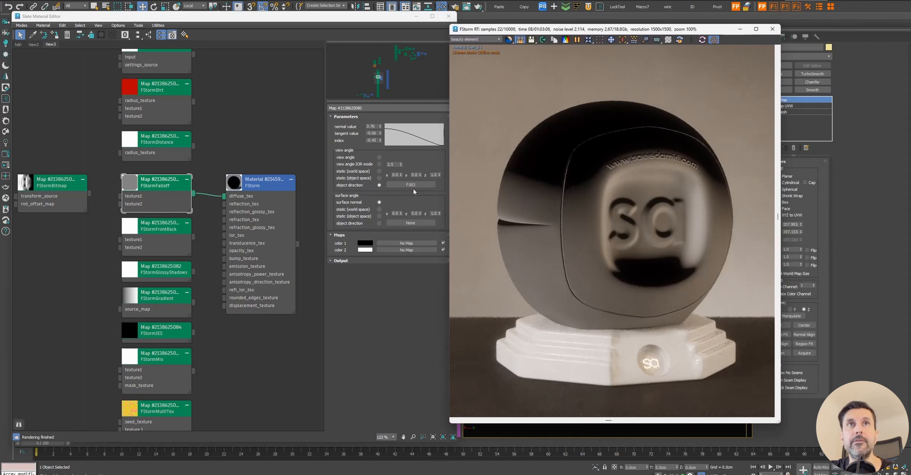
Step: Select the pedestal in the camera viewport to examine the object that drives the falloff direction
left_click_drag(700, 31, 323, 43)
left_click(621, 289)
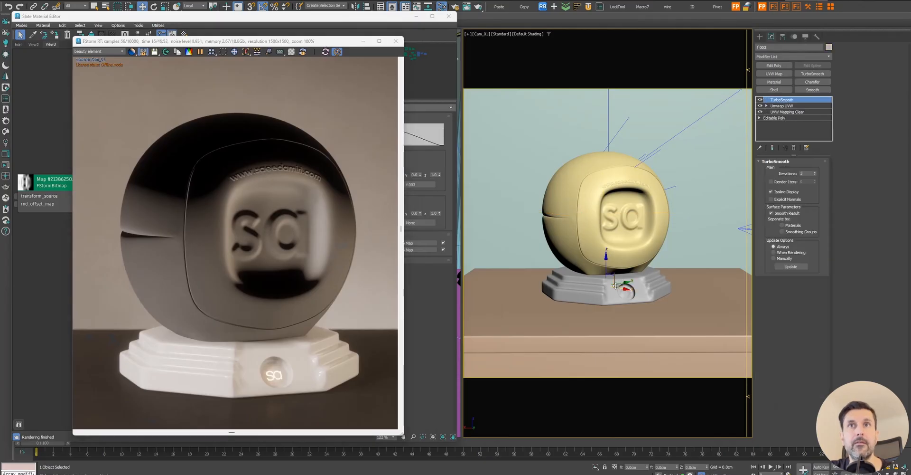
mouse_move(617, 284)
left_mouse_down()
mouse_move(694, 272)
mouse_move(600, 286)
mouse_move(546, 312)
mouse_move(653, 297)
mouse_move(684, 310)
mouse_move(618, 284)
left_mouse_up()
left_click_drag(272, 42, 662, 34)
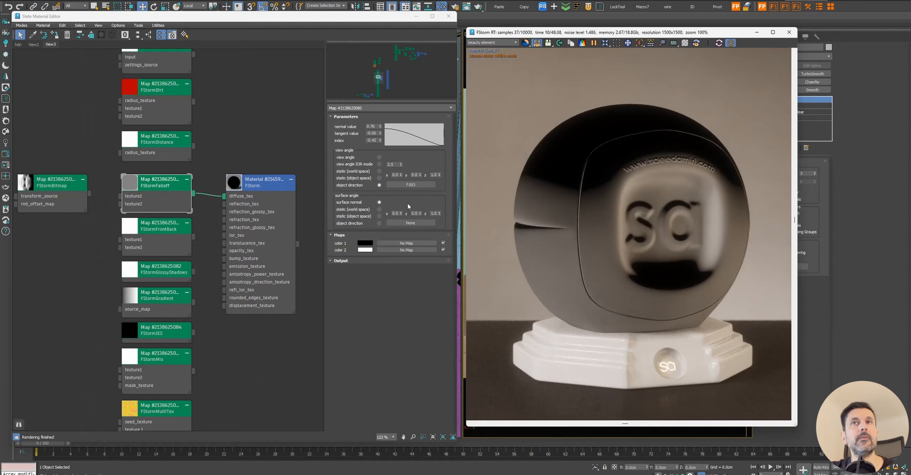
Step: Switch the FStormFalloff map's view angle to view angle IOR mode and expand its output settings
left_click(379, 164)
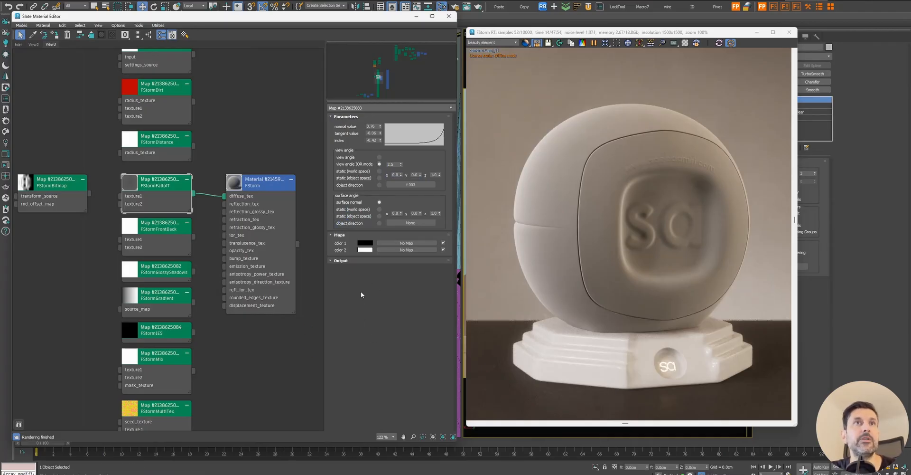
left_click(346, 261)
Step: Try the FStormBitmap map as texture1 of the FStormFalloff map and remove the connection again
middle_click_drag(147, 287, 194, 290)
left_click_drag(137, 196, 166, 201)
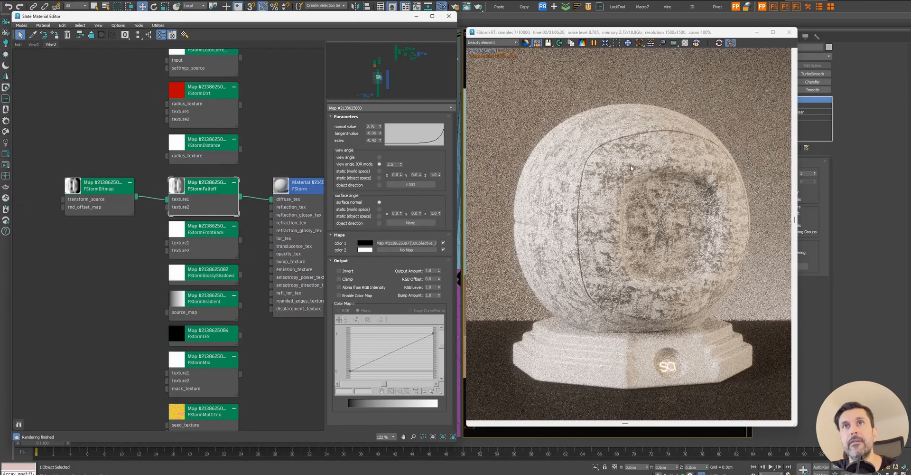
left_click(151, 198)
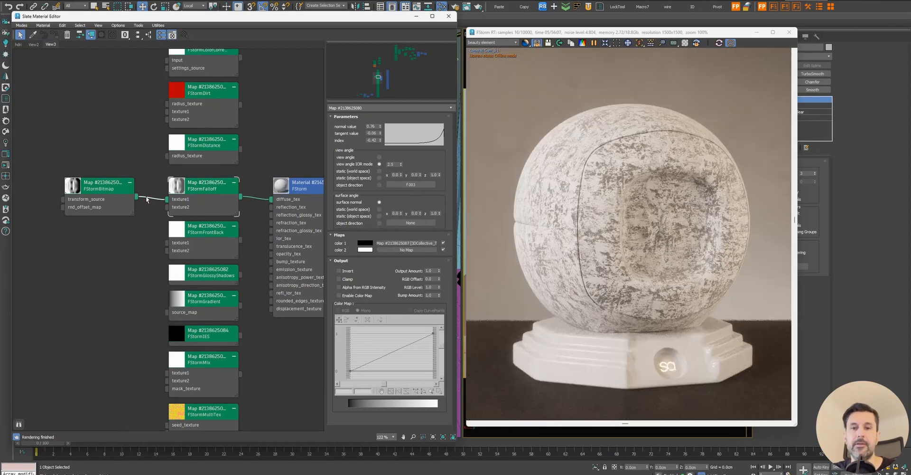
key("Delete")
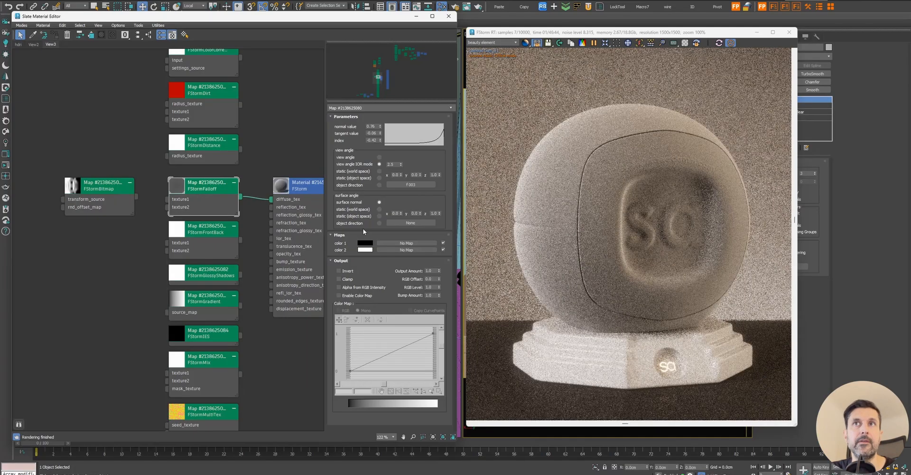
Step: Try the falloff's output color map with a Bezier-Corner start point bending its curve, and disable the color map again
left_click(339, 296)
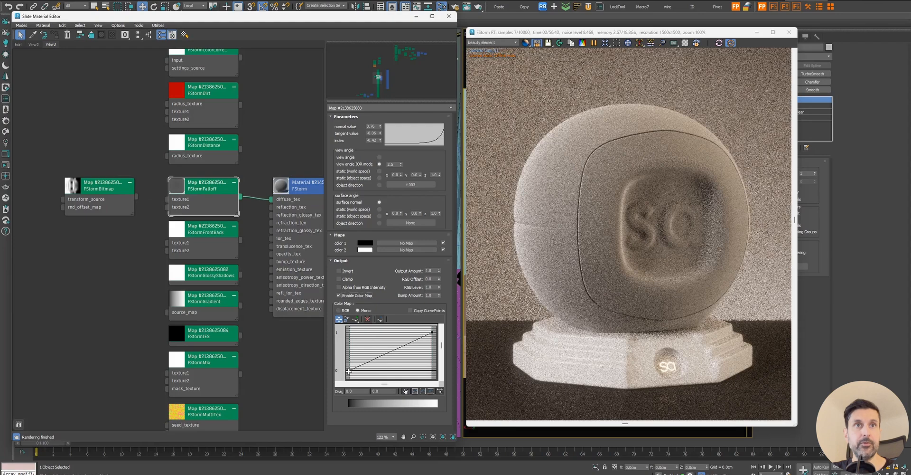
right_click(350, 371)
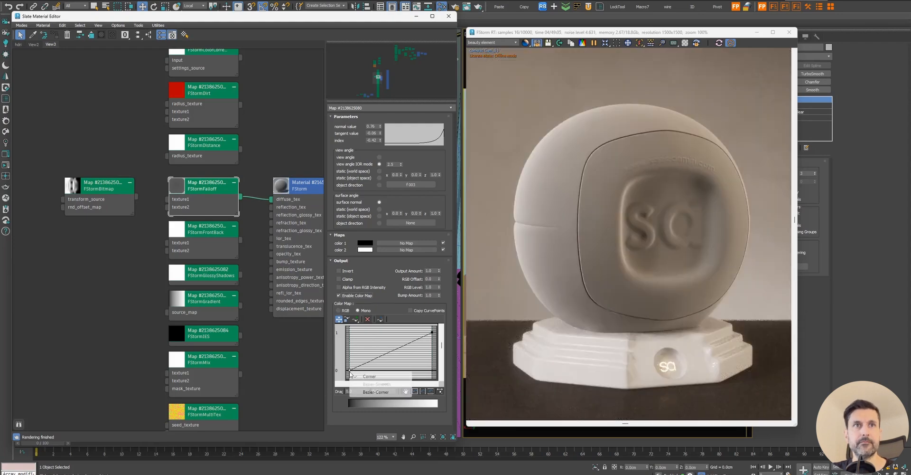
left_click(372, 392)
left_click_drag(370, 361, 360, 344)
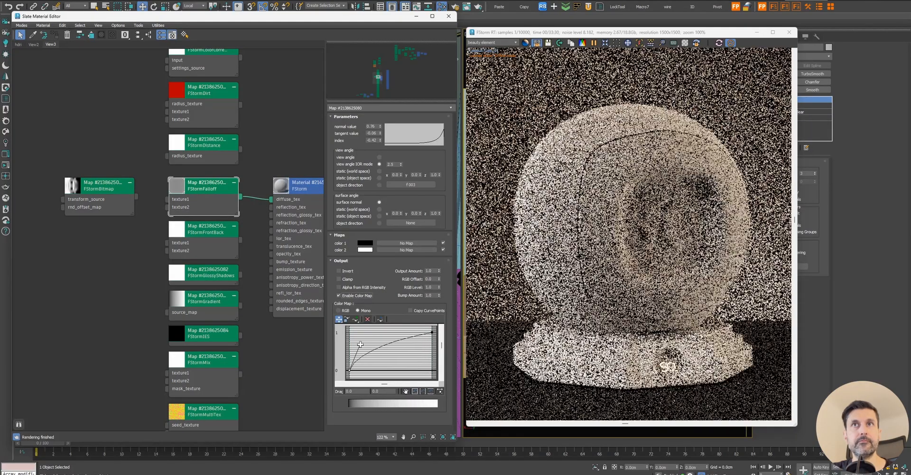
left_click_drag(360, 344, 409, 363)
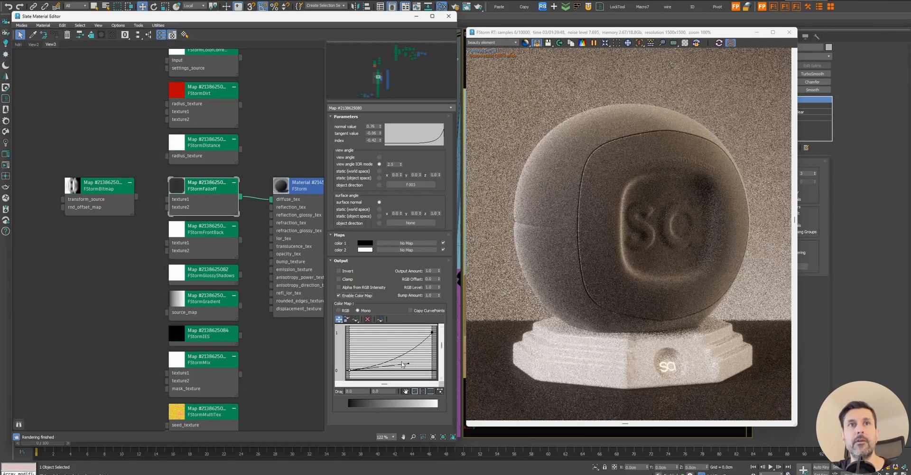
left_click_drag(407, 363, 404, 360)
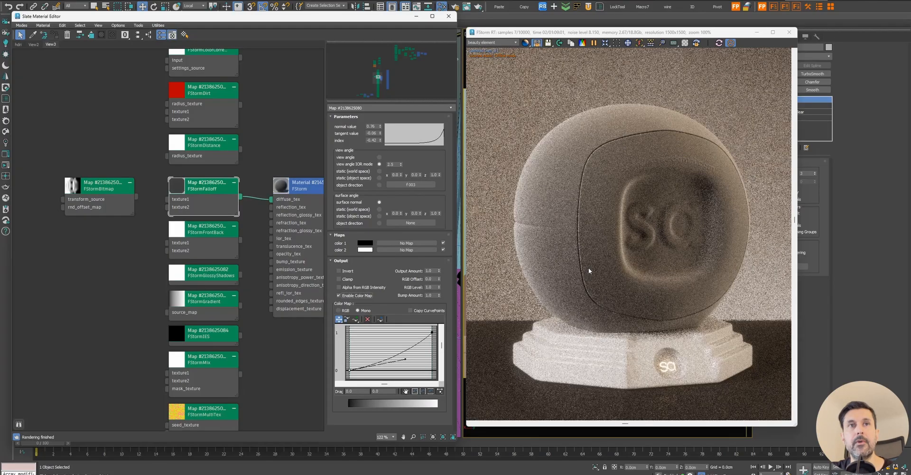
left_click(354, 296)
left_click(356, 261)
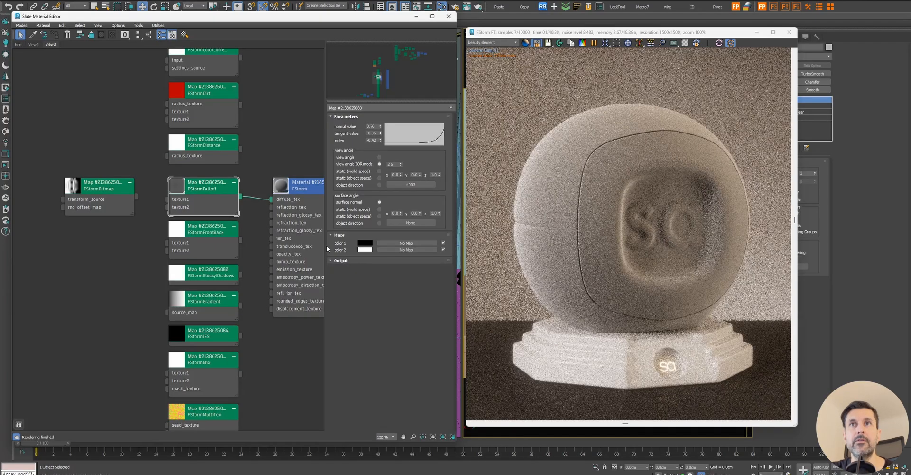
Step: Move the FStorm material node slightly away from the maps and open the FStormFrontBack map's parameters
middle_click_drag(293, 354, 214, 304)
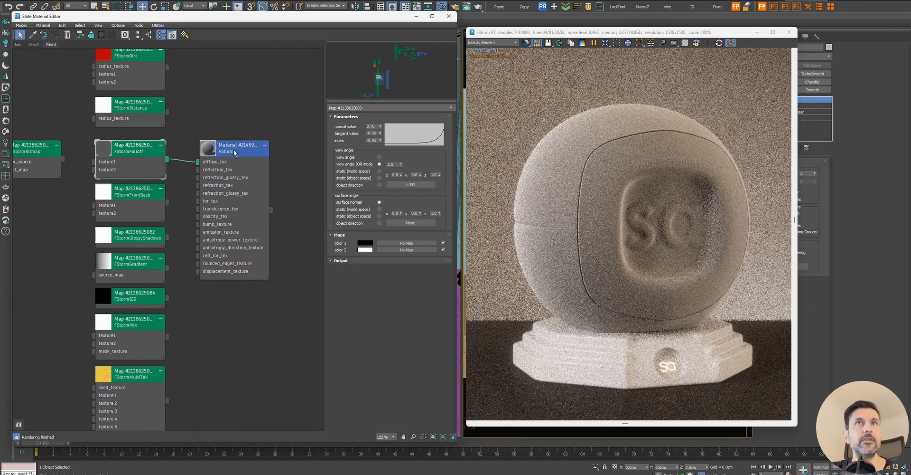
left_click_drag(234, 152, 252, 152)
left_click(127, 192)
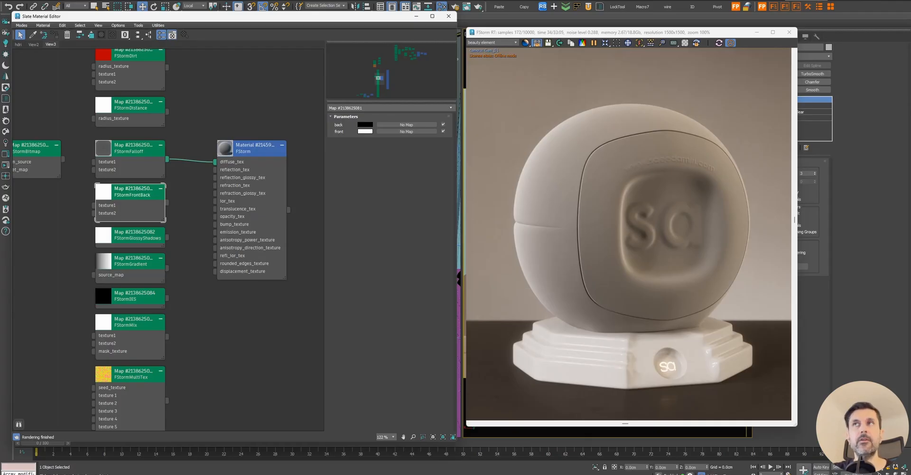
Step: Switch to the browser to examine the Shutterstock photo of a leaf's front and back sides, and close it
left_click_drag(910, 52, 608, 17)
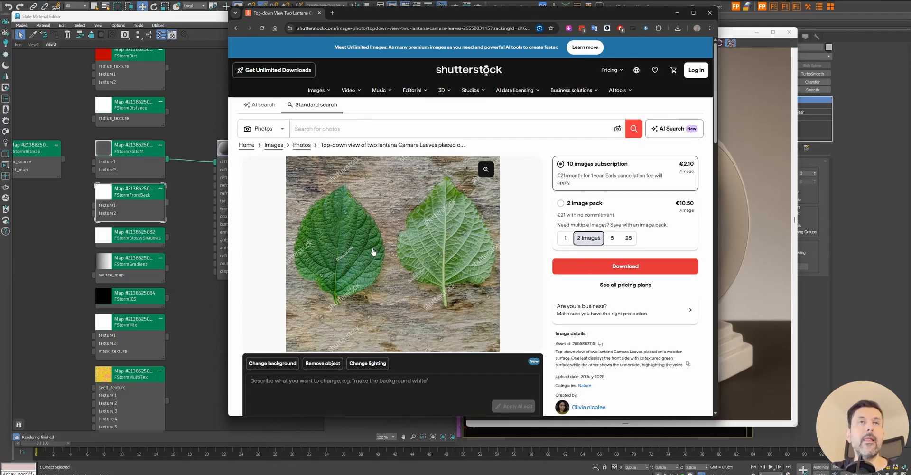
left_click(710, 13)
Step: Examine the parameters of the layered material with base material, material 1 and texture 1 inputs, and reopen the FStormFrontBack map's parameters
middle_click_drag(65, 221, 102, 224)
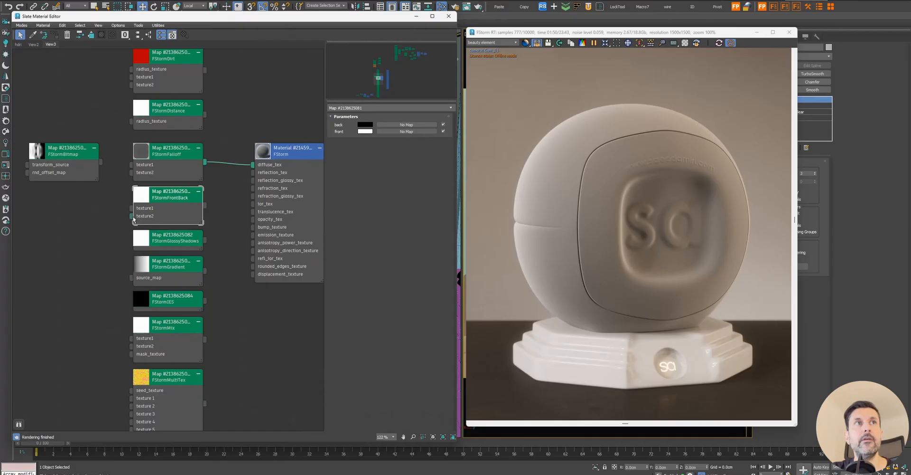
scroll(134, 219, "down", 5)
middle_click_drag(249, 275, 231, 273)
scroll(263, 176, "up", 4)
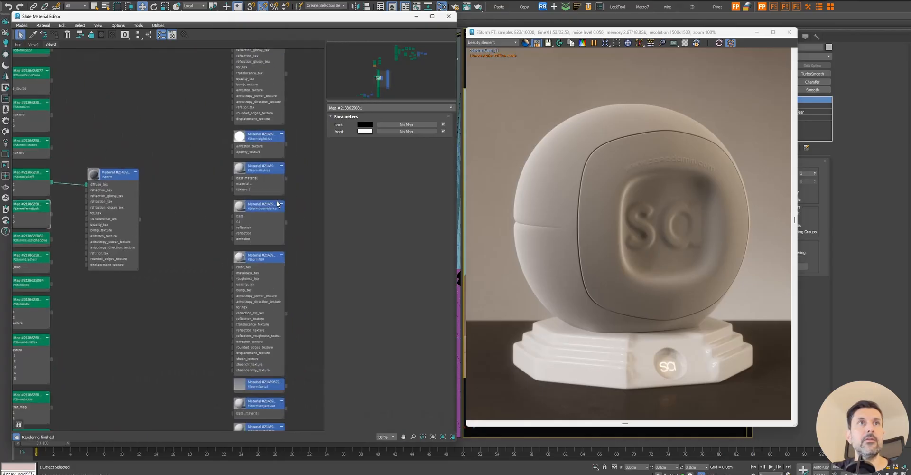
left_click(264, 172)
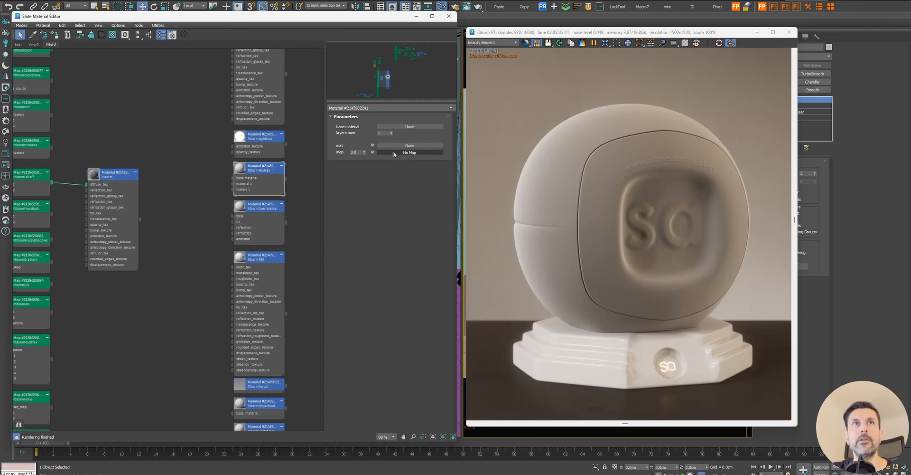
middle_click_drag(144, 291, 252, 280)
scroll(124, 184, "up", 4)
double_click(171, 211)
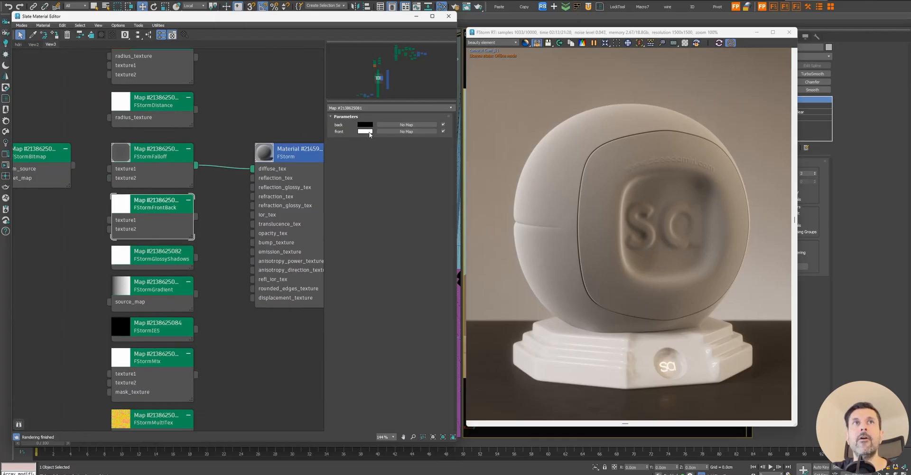
Step: Open the FStormGlossyShadows map's parameters and shift the FStorm material node further from the map column
middle_click_drag(272, 350, 214, 294)
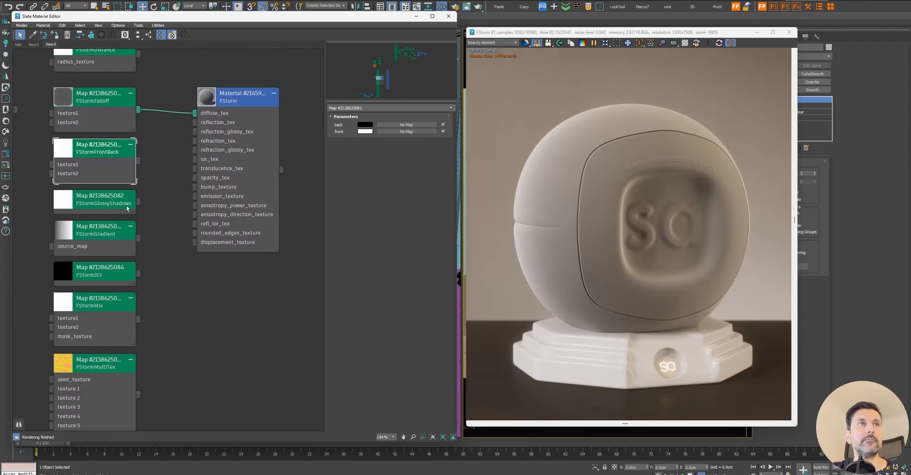
double_click(103, 201)
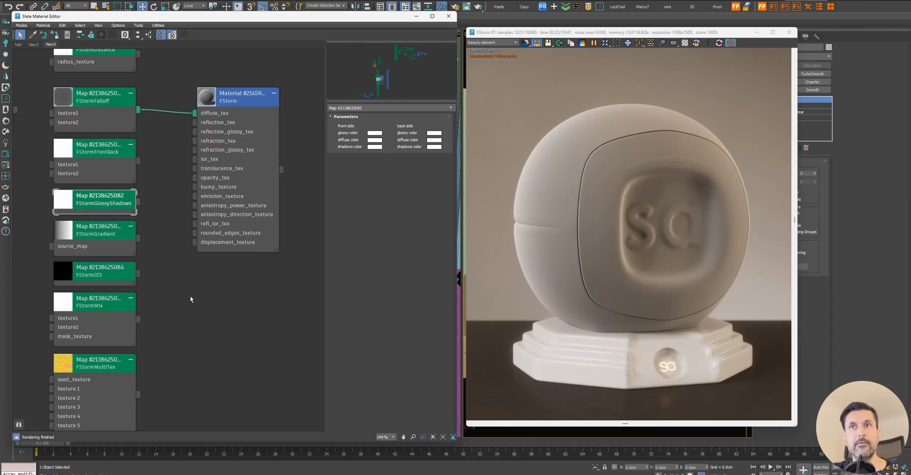
left_click_drag(254, 96, 295, 96)
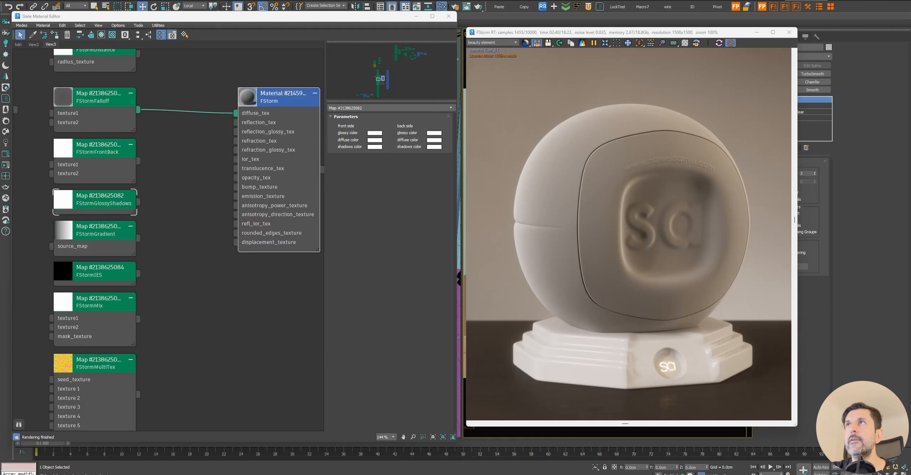
Step: Switch to the browser and play the GIF in the Facebook post about GlossyShadows in the opacity slot
left_click_drag(910, 40, 498, 39)
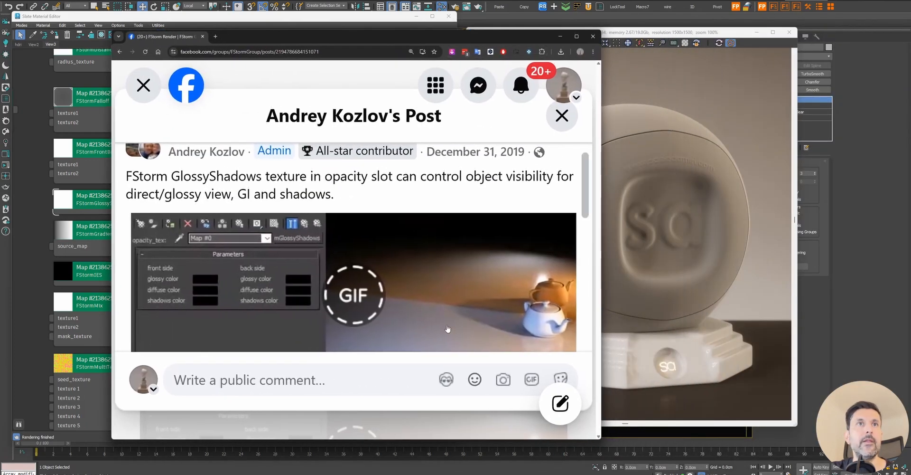
left_click(355, 295)
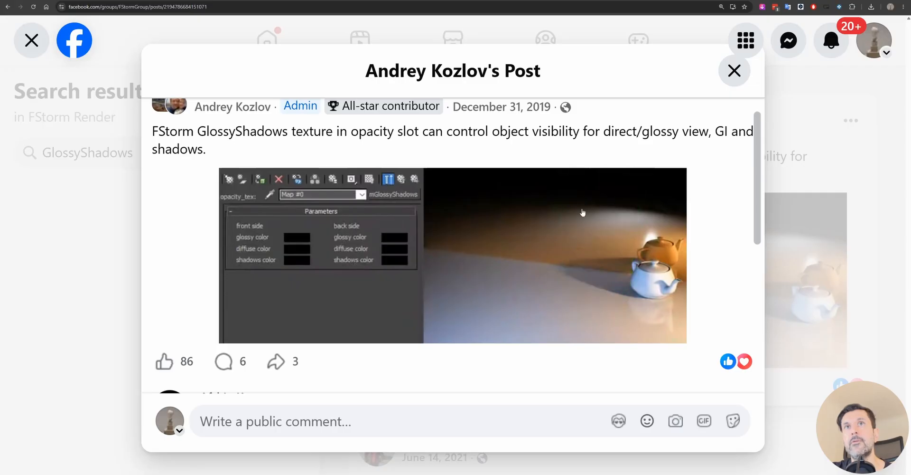
left_click_drag(651, 1, 910, 71)
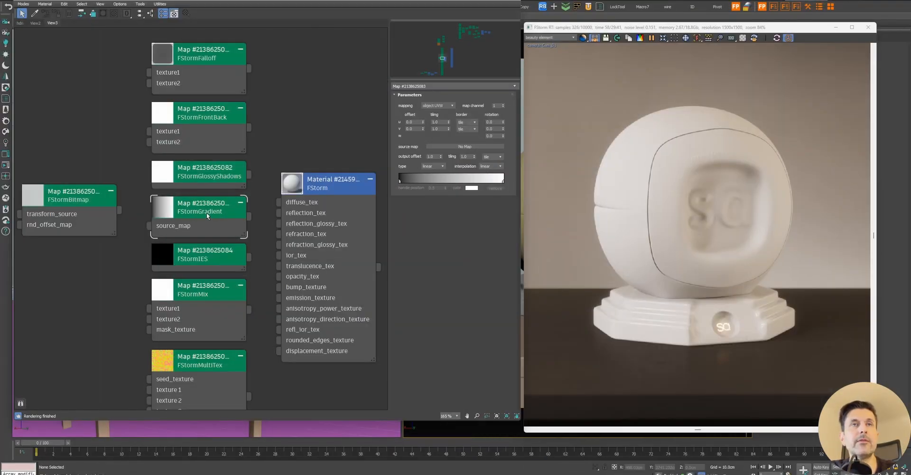
Step: Connect the FStormGradient map to the FStorm material's diffuse_tex and set the gradient's start handle color to red
left_click(207, 213)
left_click_drag(249, 217, 279, 203)
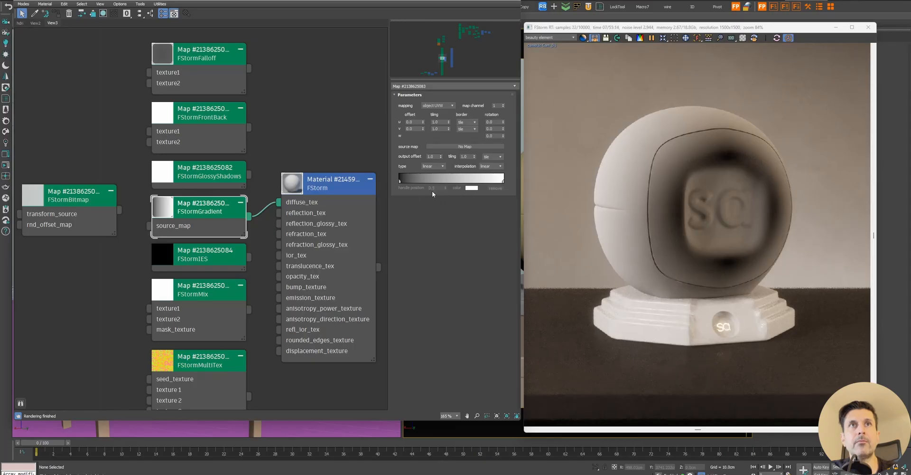
left_click(401, 182)
left_click(471, 188)
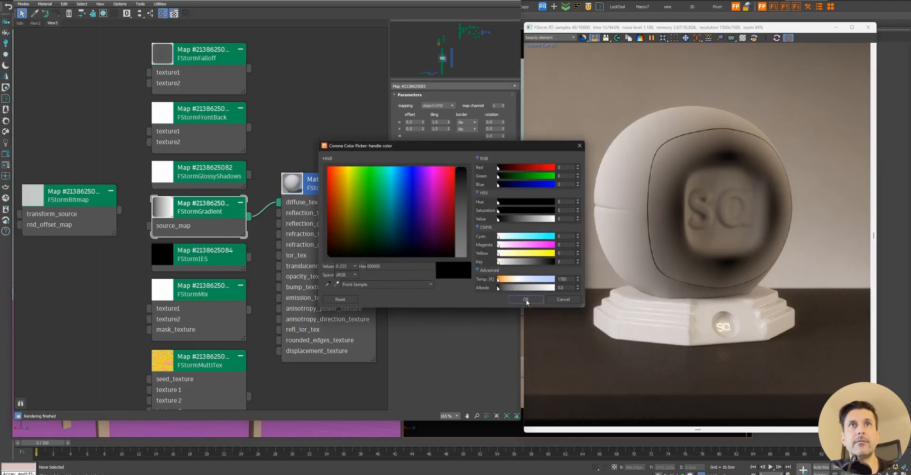
left_click(541, 167)
left_click(526, 296)
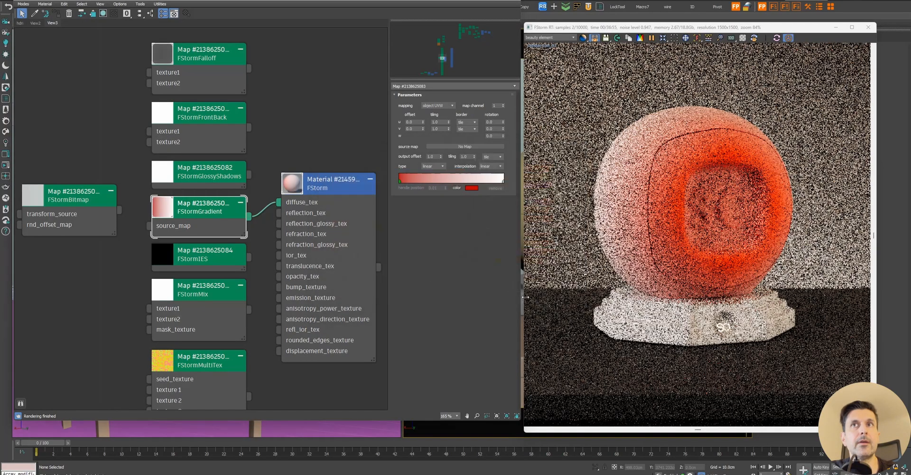
Step: Set the color of the FStormGradient map's end handle to black
left_click(503, 180)
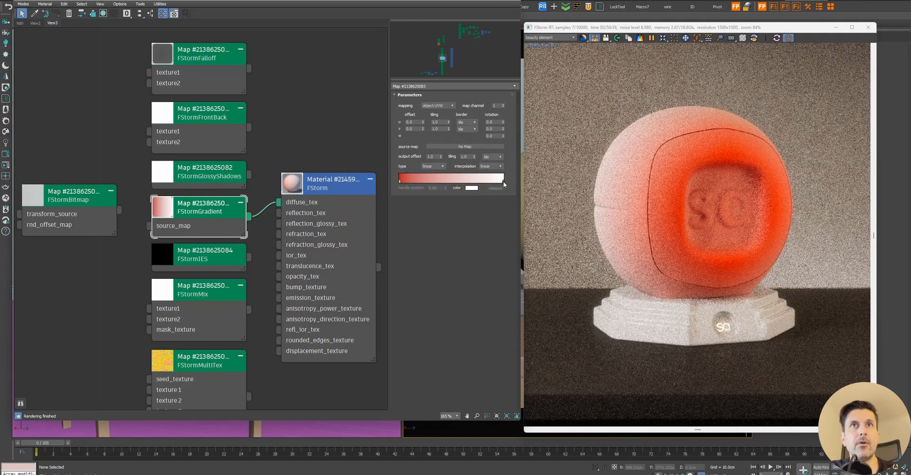
left_click(471, 188)
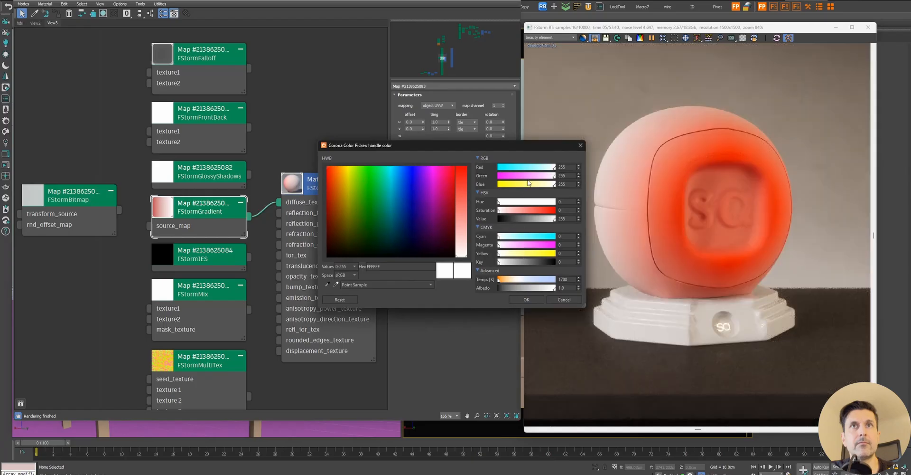
left_click_drag(527, 219, 467, 226)
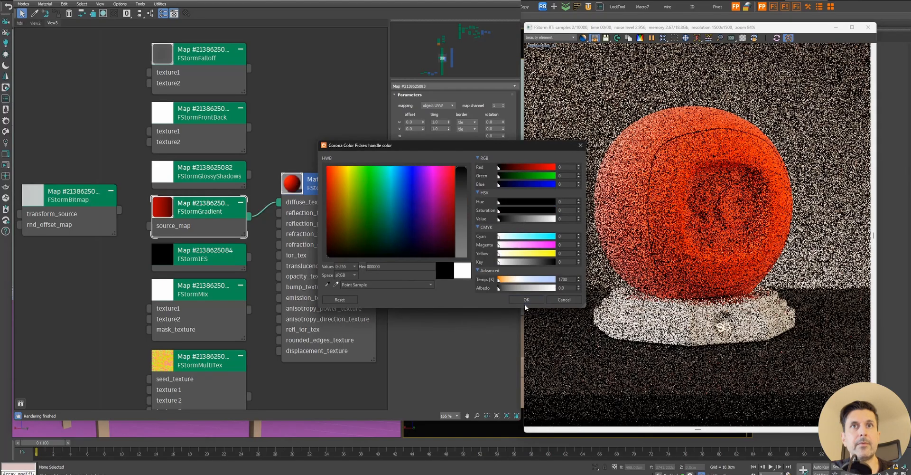
left_click(524, 301)
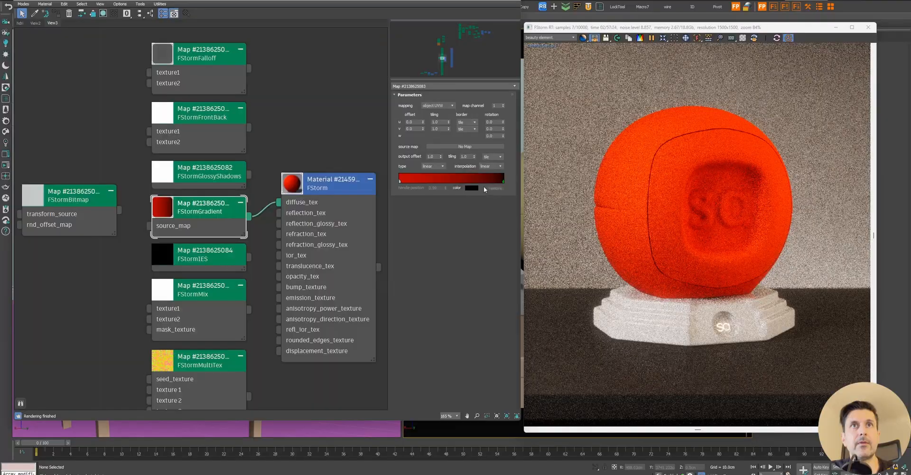
Step: Add two intermediate handles to the gradient, one near each end, and color the one nearer the start yellow-green
left_click(481, 181)
left_click(423, 181)
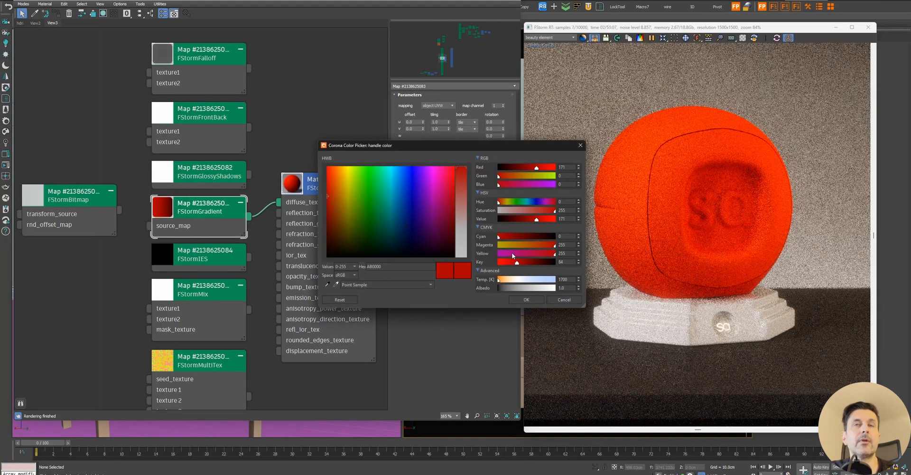
left_click_drag(359, 178, 356, 167)
left_click(526, 300)
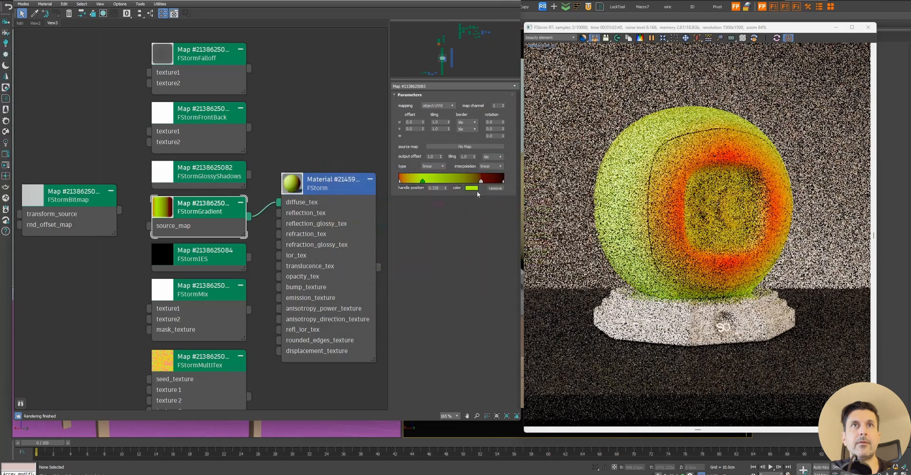
Step: Change the color of the intermediate gradient handle nearer the end to light orange
double_click(482, 181)
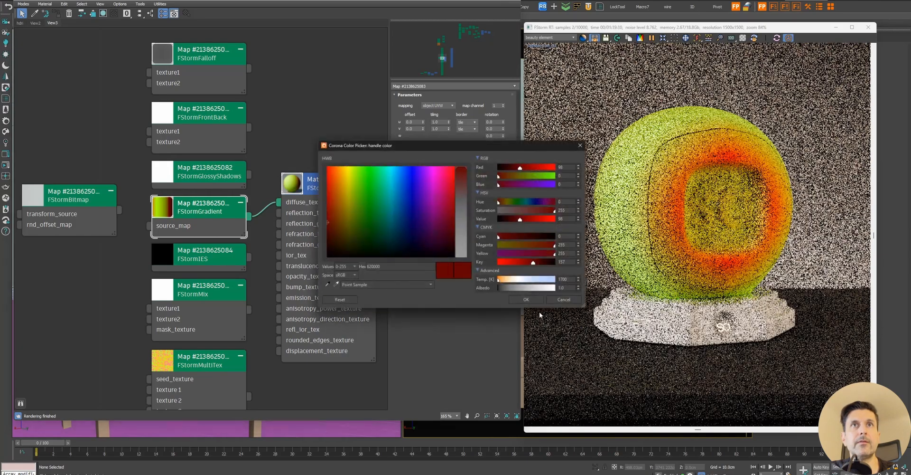
left_click(500, 279)
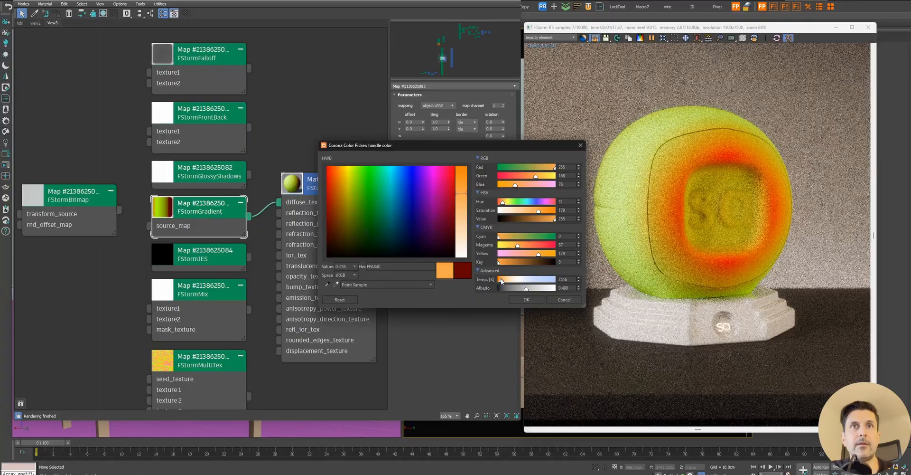
left_click(526, 299)
Step: Move the green and orange gradient handles closer together around the middle, with the orange one at about 0.58
left_click(423, 181)
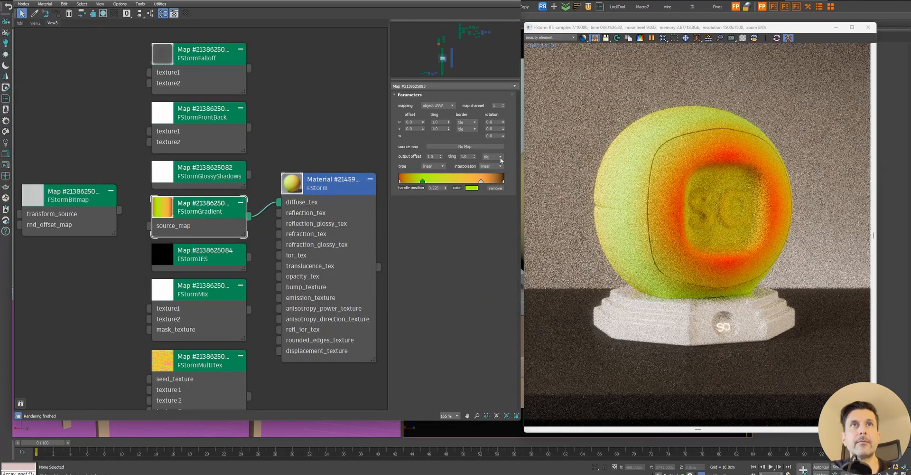
left_click_drag(446, 188, 446, 194)
left_click(481, 181)
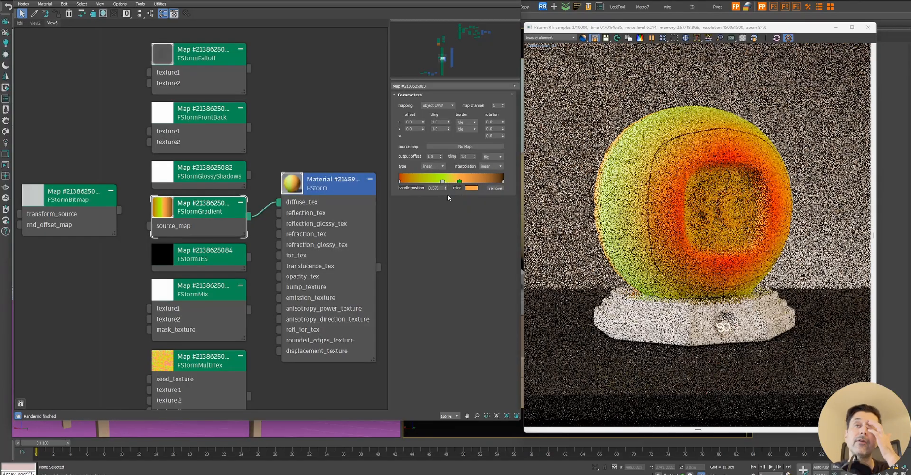
Step: Try the box, radial and spiral gradient types in turn, with the FStormGradient node's preview enlarged
left_click(442, 167)
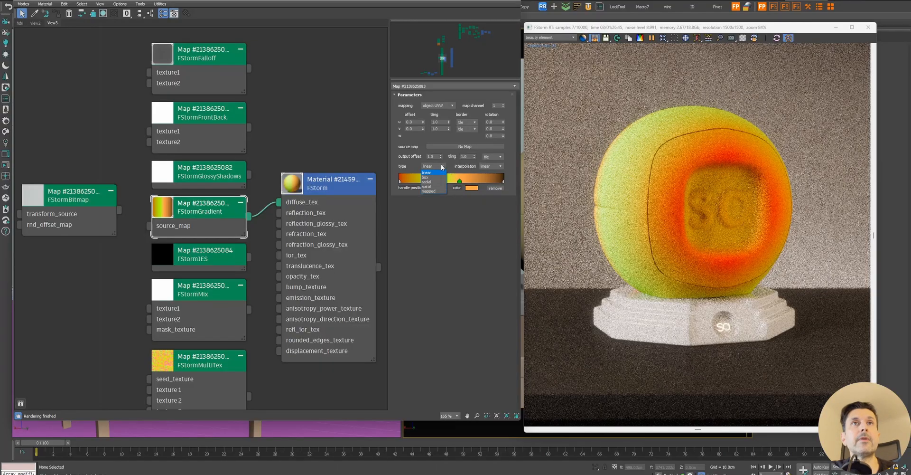
left_click(441, 177)
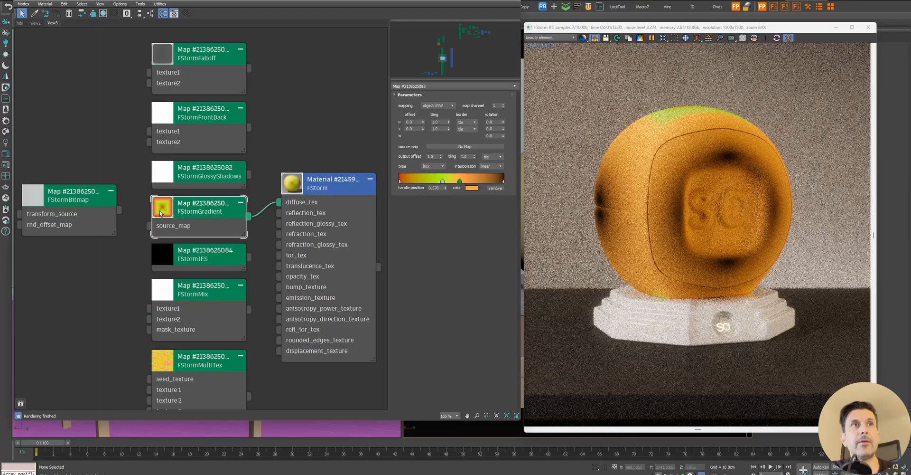
double_click(192, 214)
left_click(441, 166)
left_click(436, 183)
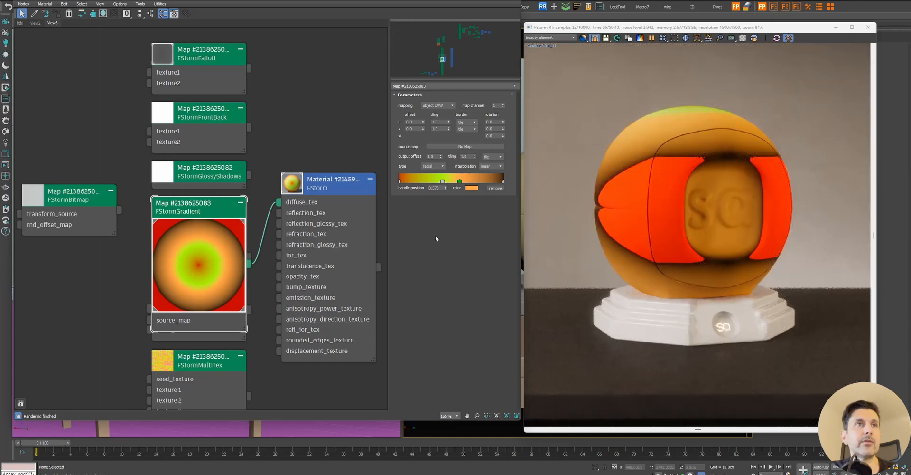
left_click(433, 165)
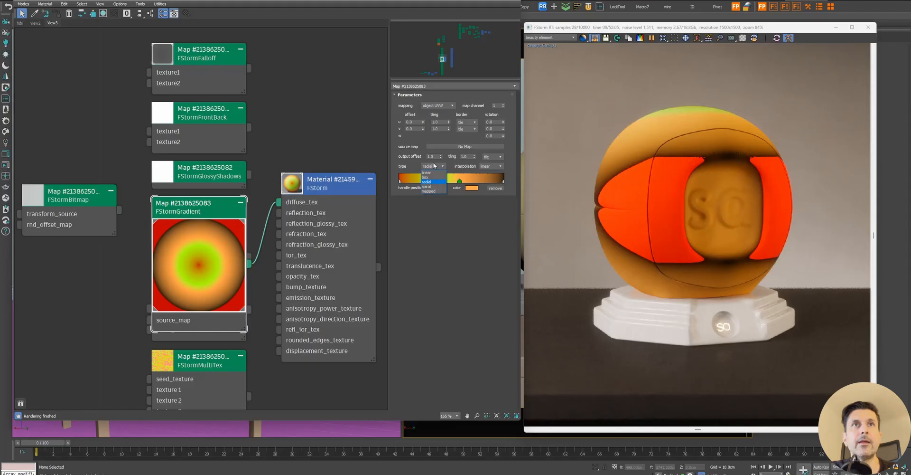
left_click(433, 187)
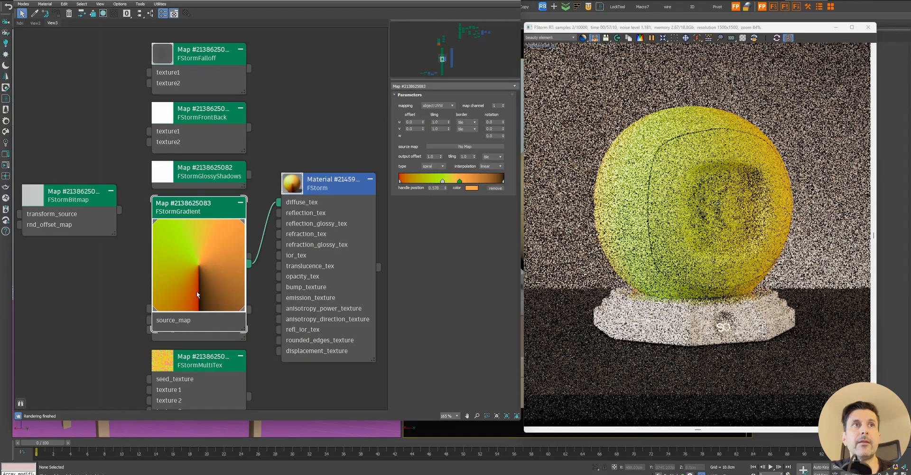
Step: Set the gradient type to mapped and connect the FStormBitmap map to the FStormGradient's source_map input
left_click(433, 166)
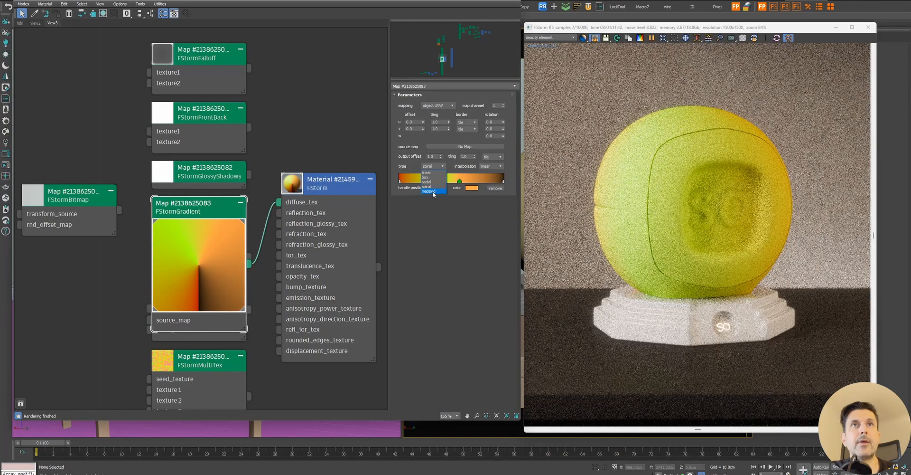
left_click(434, 192)
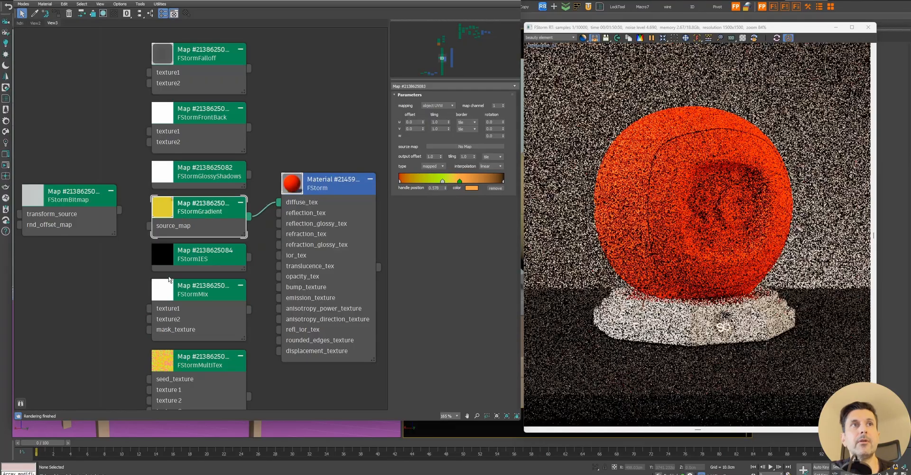
left_click_drag(119, 209, 149, 226)
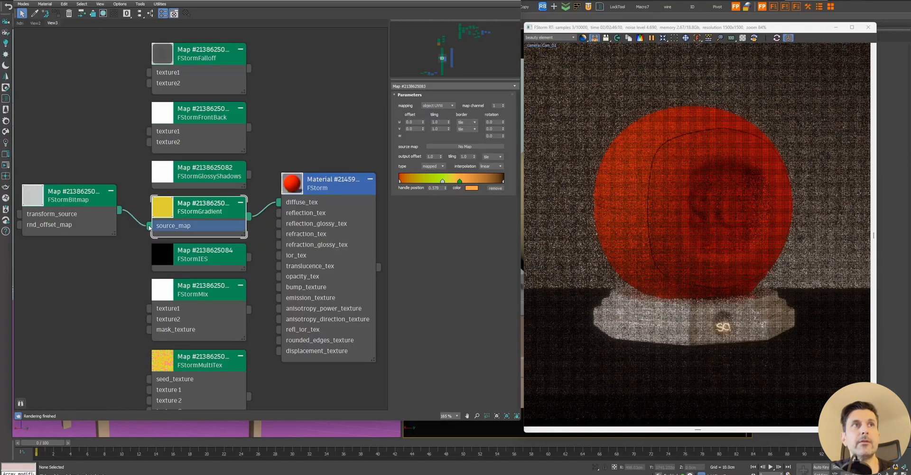
Step: Inspect the FStormBitmap's parameters and source image, close the image view and return to the gradient's parameters
left_click(74, 203)
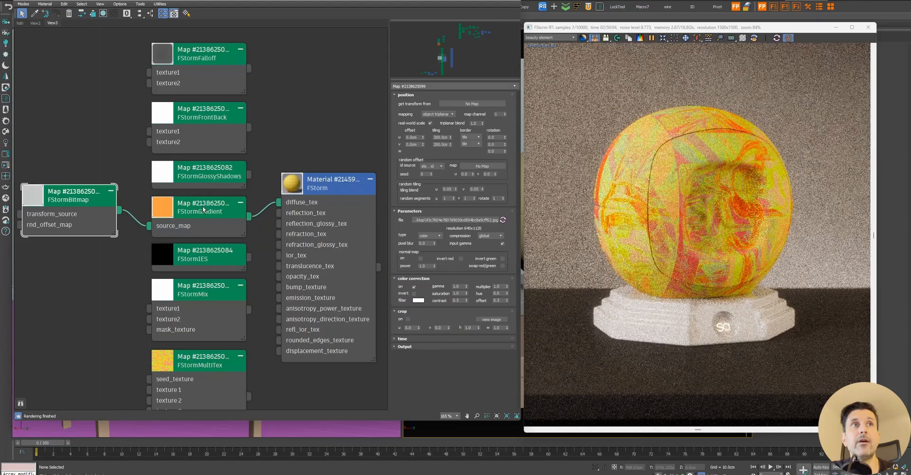
left_click(203, 208)
left_click(82, 202)
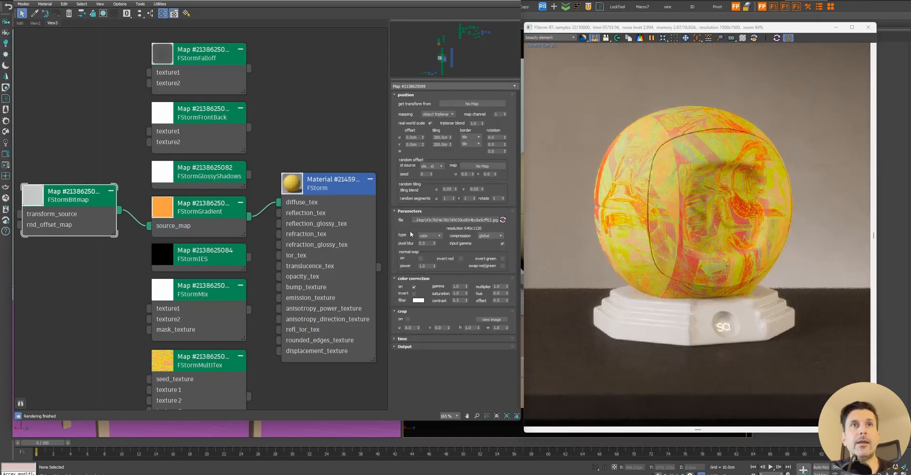
left_click(491, 319)
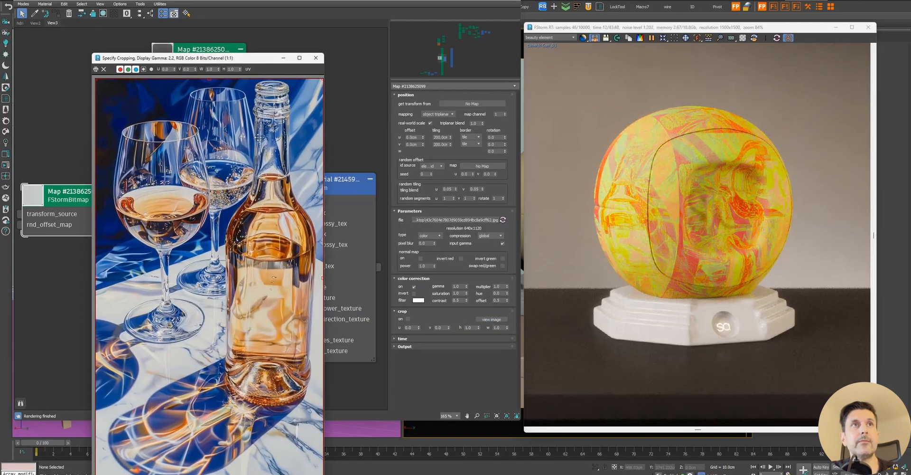
left_click(315, 61)
left_click(190, 214)
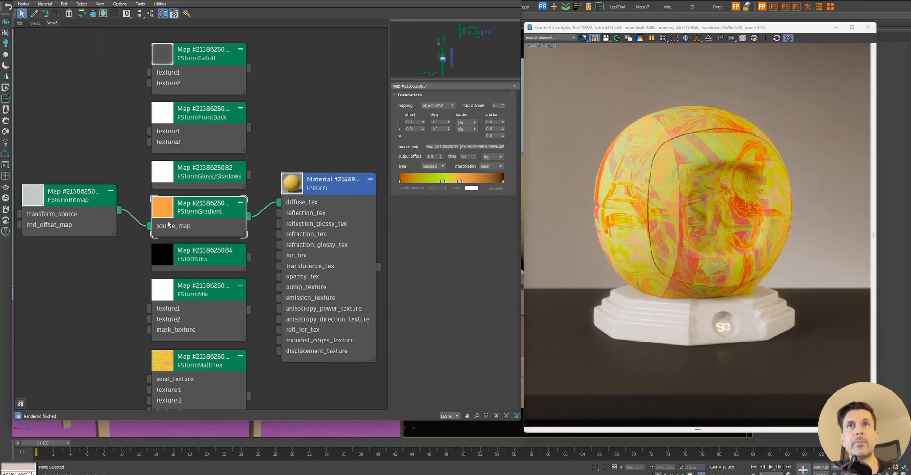
Step: Set the FStormBitmap's mapping to object UVW and arrange enlarged previews of the bitmap and gradient nodes side by side
double_click(71, 195)
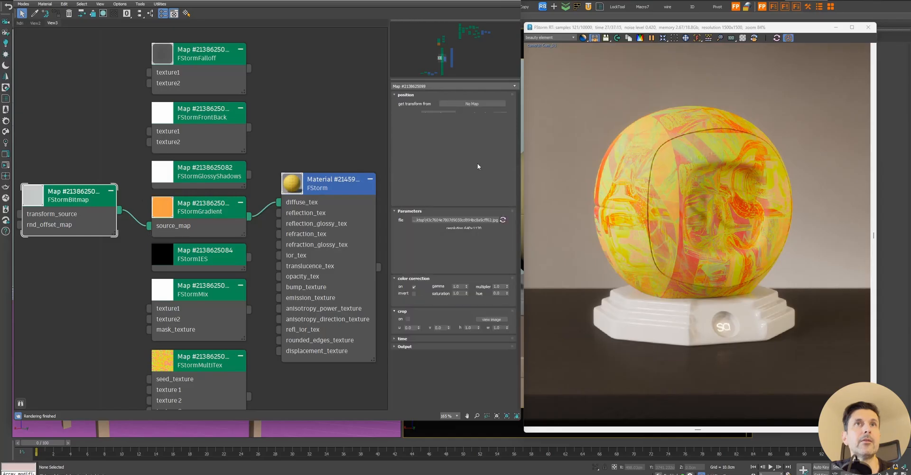
double_click(170, 213)
double_click(48, 205)
left_click(438, 113)
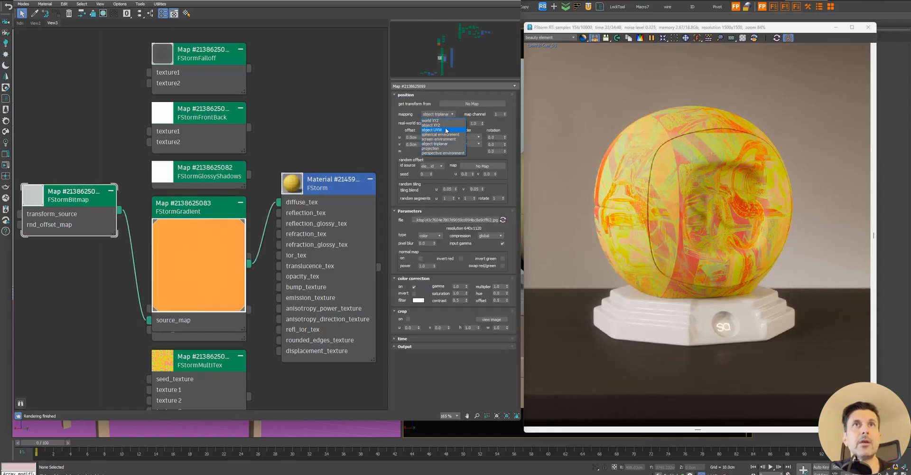
left_click(444, 130)
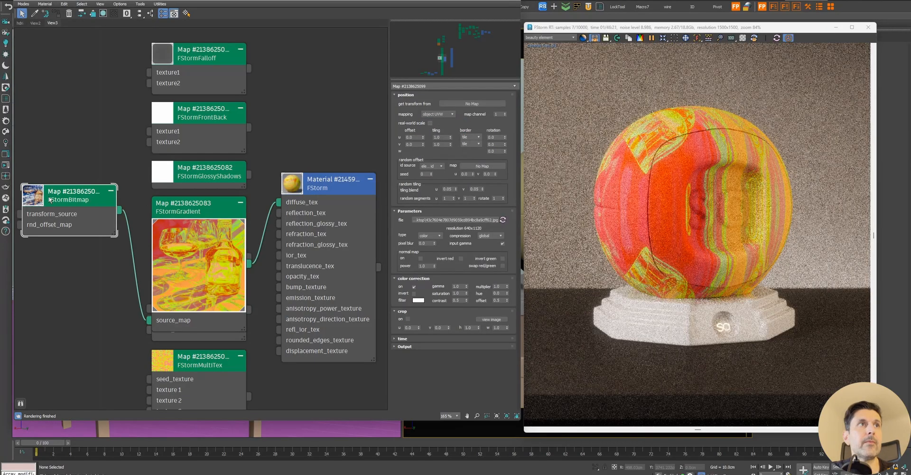
double_click(31, 195)
left_click_drag(108, 226, 131, 238)
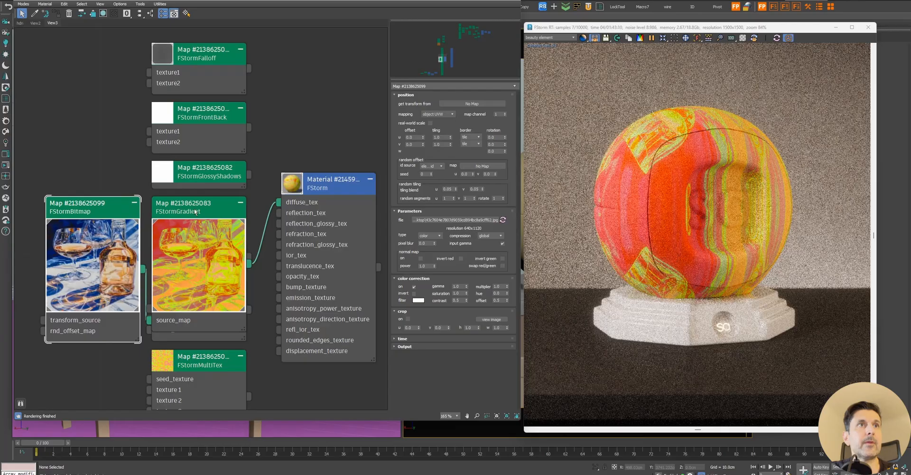
Step: Shift the green and orange gradient handles toward the start, then remove both of them
left_click(199, 206)
mouse_move(443, 181)
left_mouse_down()
mouse_move(415, 181)
mouse_move(456, 181)
mouse_move(446, 181)
left_mouse_up()
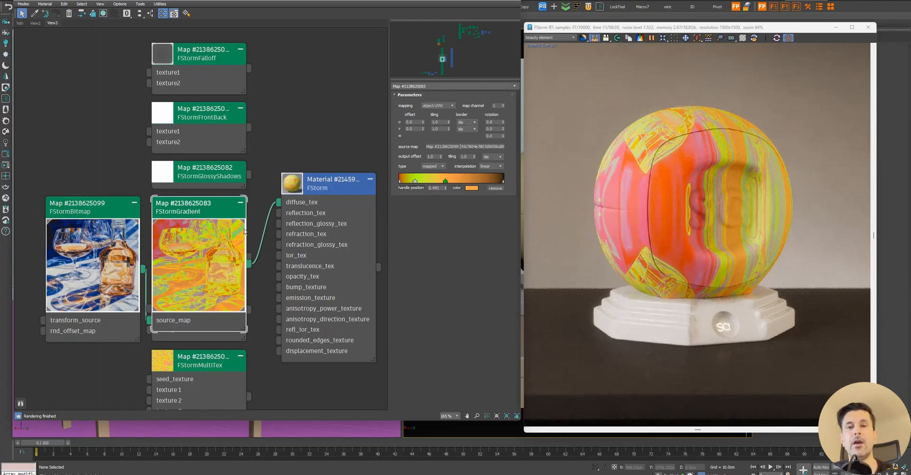
left_click(415, 182)
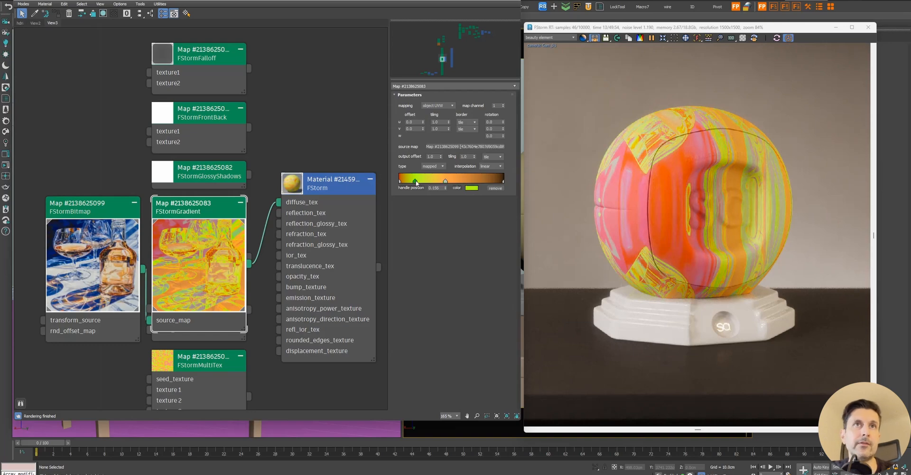
left_click(496, 188)
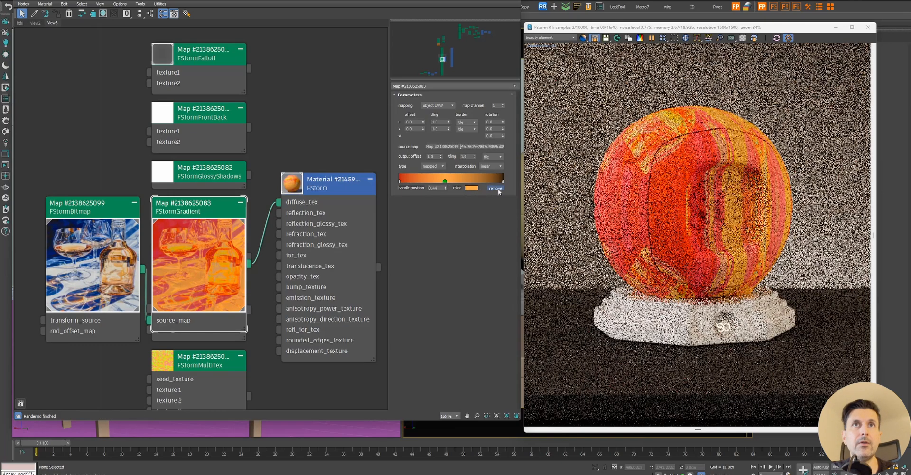
left_click(496, 188)
Step: Set the gradient's start handle color to black and its end handle color to white
left_click(400, 180)
left_click(472, 188)
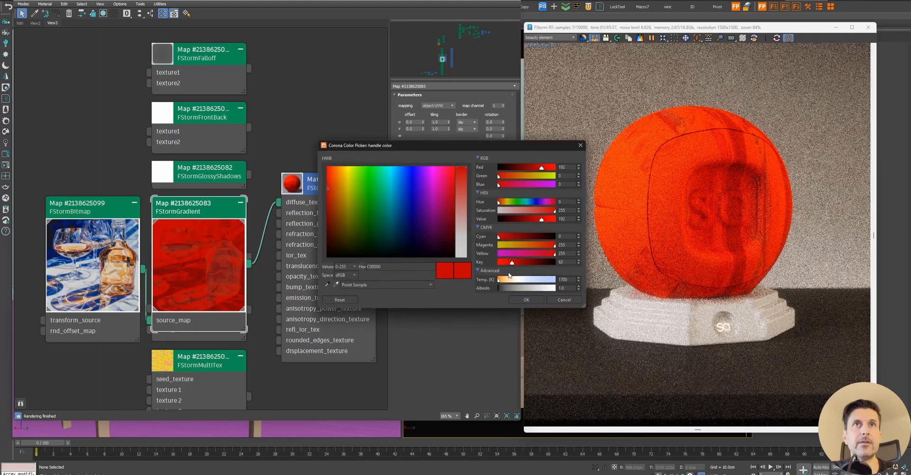
left_click(527, 300)
left_click(504, 182)
left_click(472, 187)
left_click(461, 255)
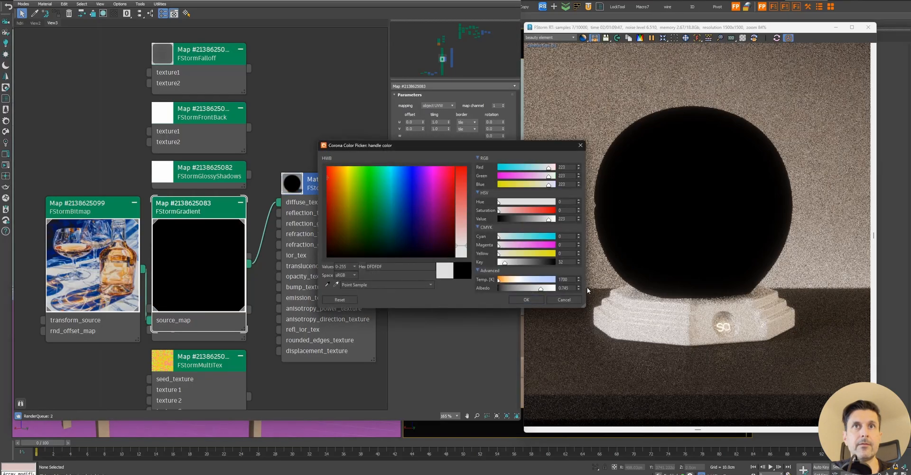
left_click(527, 300)
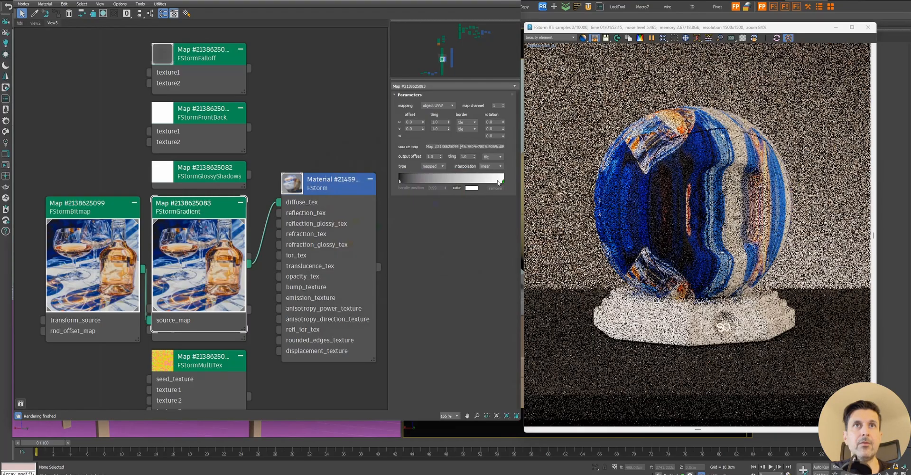
Step: Add a black handle near the gradient's start and move it to a position of about 0.37
left_click(401, 181)
left_click(471, 187)
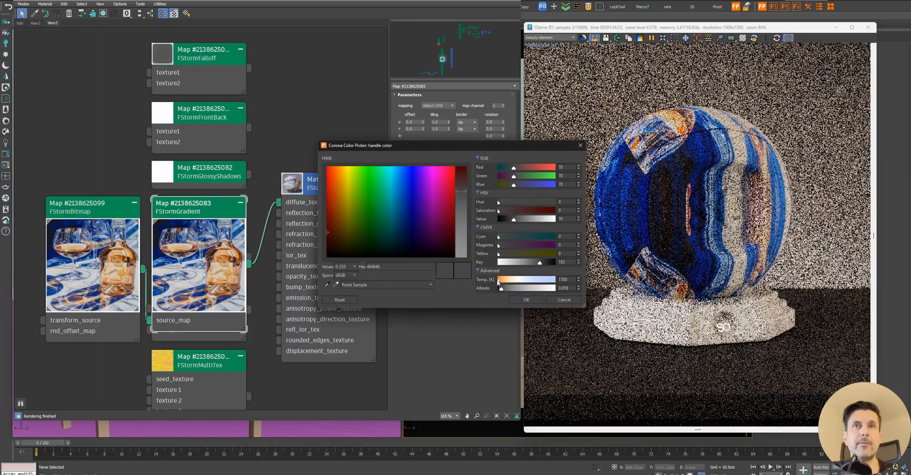
left_click_drag(540, 262, 582, 261)
left_click(526, 299)
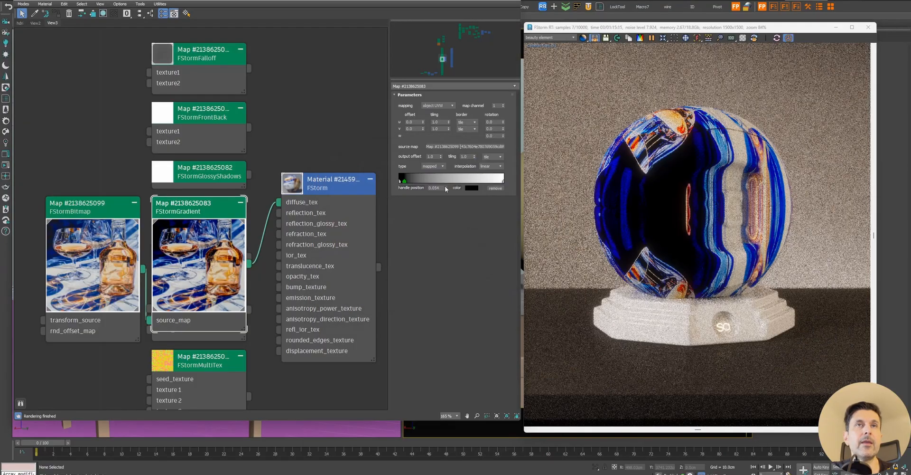
left_click_drag(446, 187, 445, 181)
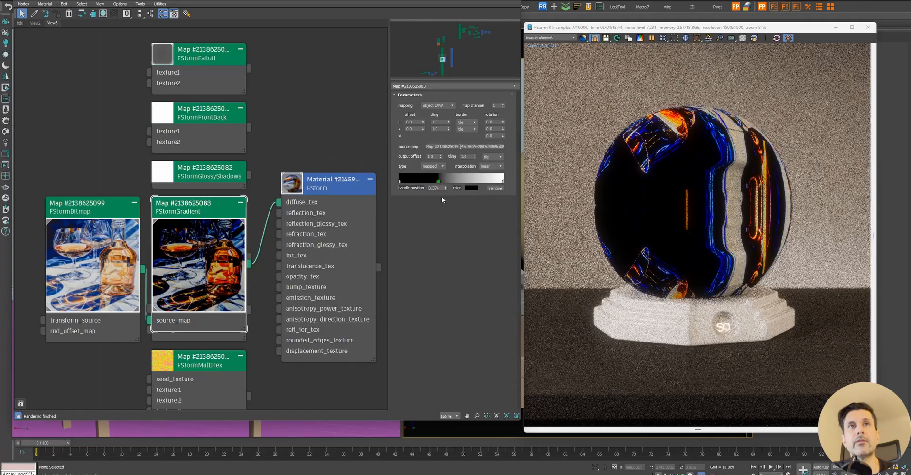
Step: Remove the added black handle from the gradient, shrink its node preview, and delete the FStormBitmap node feeding its source map
left_click(496, 188)
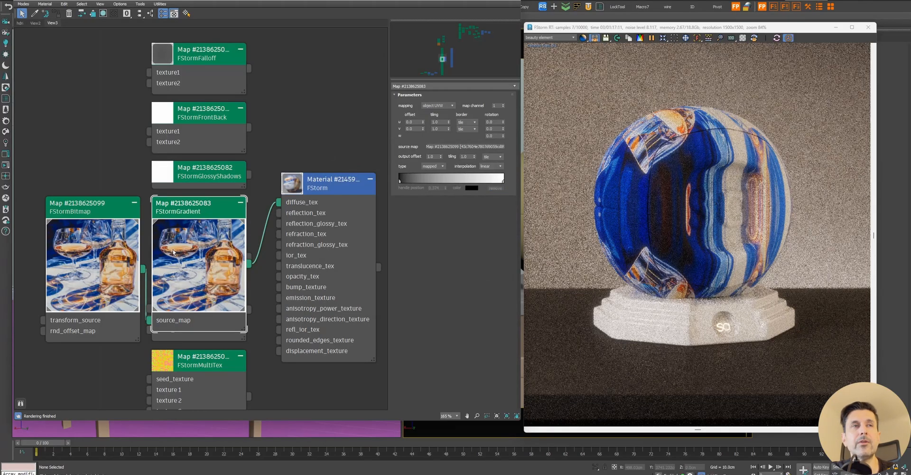
double_click(213, 265)
double_click(98, 216)
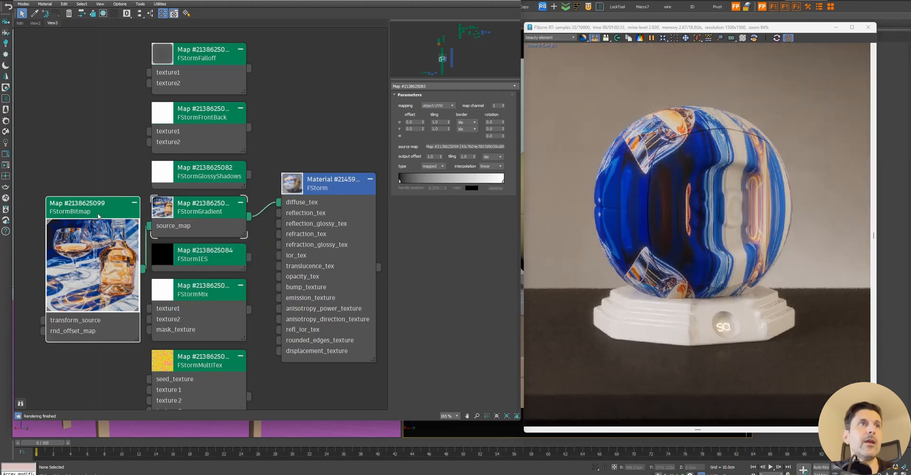
key("Delete")
Step: Set the FStormGradient's type to linear and try an output offset of 5
double_click(210, 211)
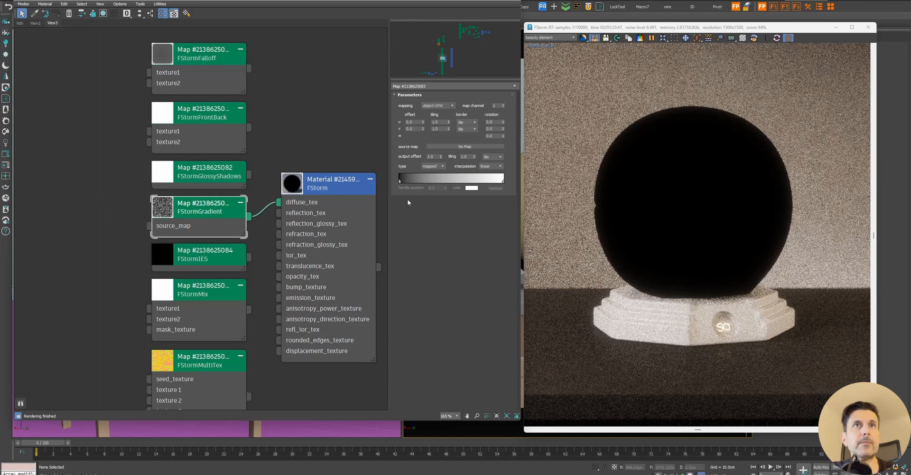
left_click(443, 166)
left_click(433, 176)
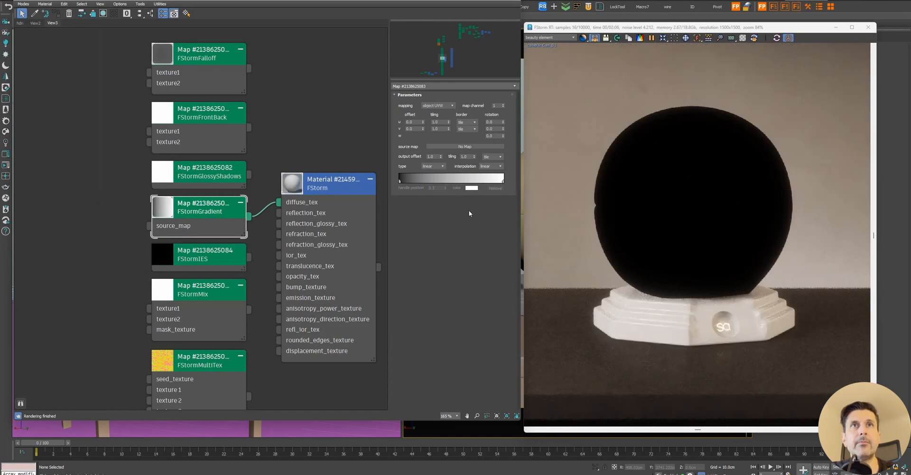
left_click(432, 156)
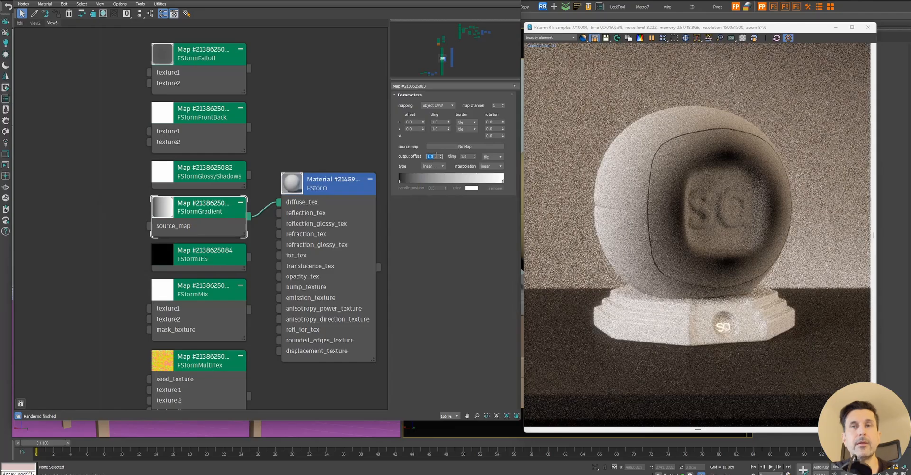
type("5")
key("Return")
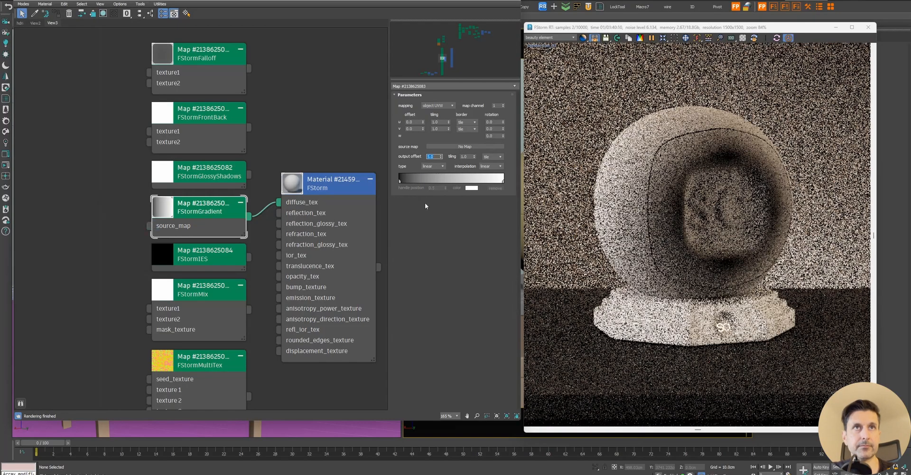
Step: Set the gradient's output tiling to 5, raise its output offset to about 2.78, and check the available output border modes
double_click(464, 156)
type("5")
key("Return")
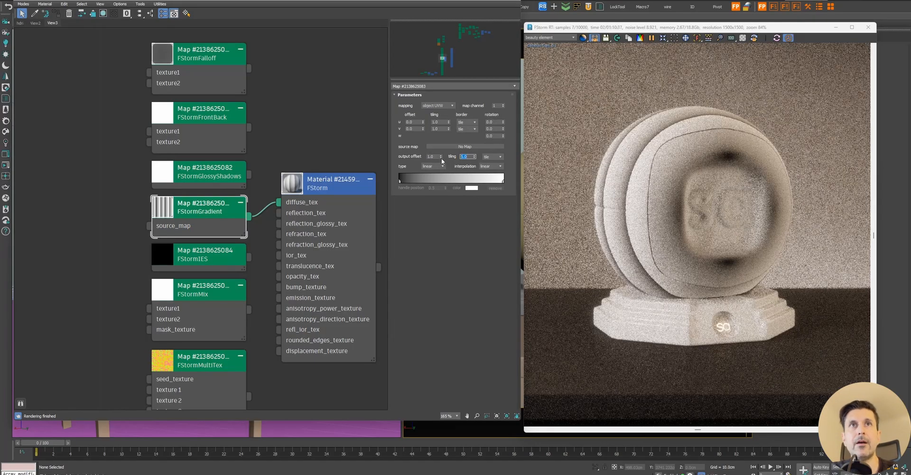
left_click_drag(441, 156, 445, 93)
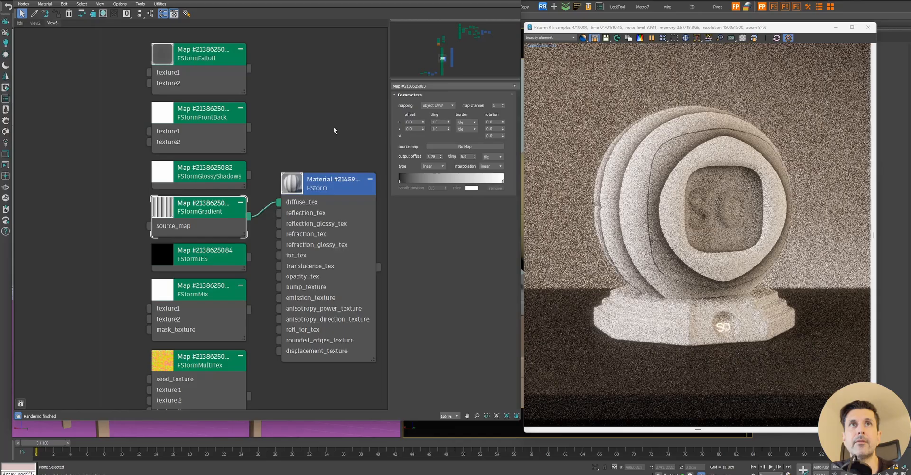
left_click(498, 156)
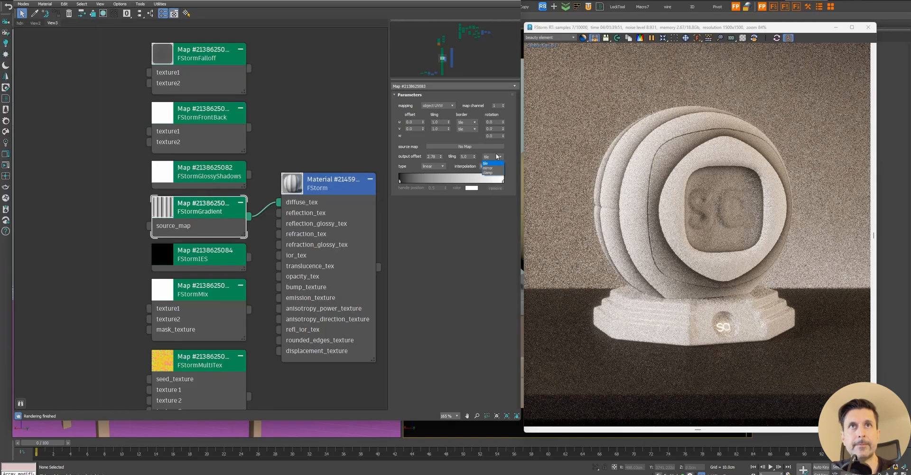
left_click(497, 156)
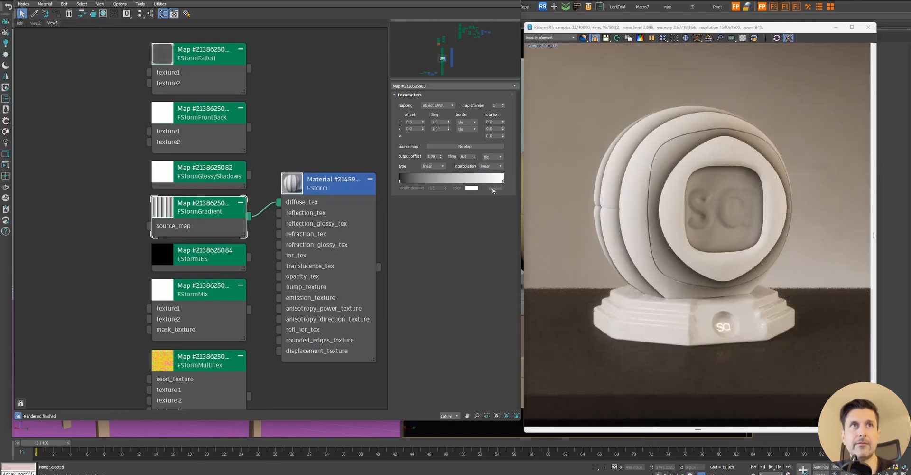
Step: Reposition the material node, open the FStormMix map's parameters, and collapse its Output section
middle_click_drag(254, 140, 211, 83)
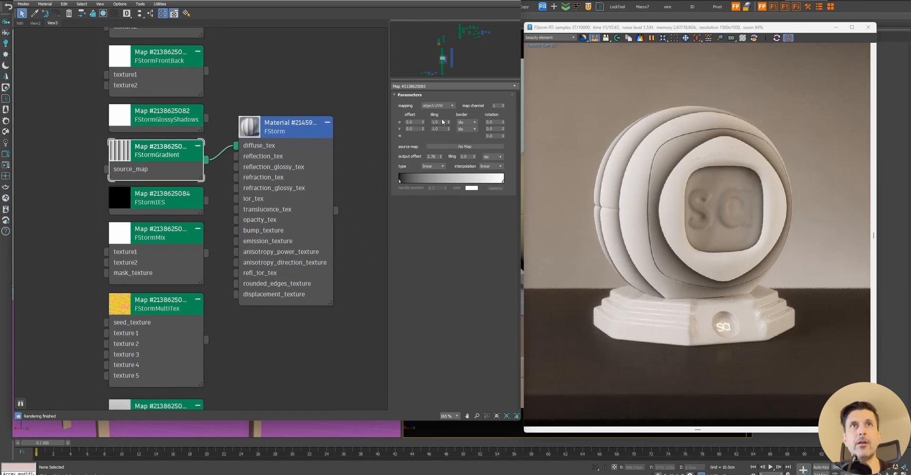
left_click_drag(285, 124, 297, 172)
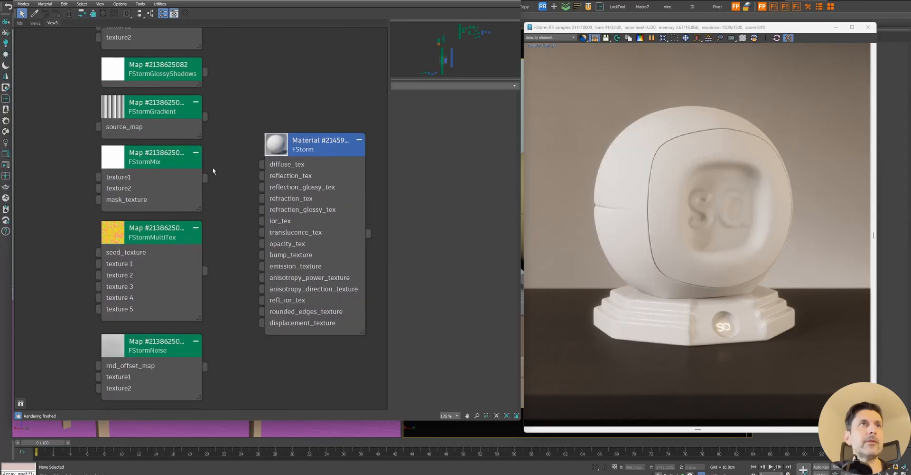
middle_click_drag(237, 165, 258, 162)
double_click(196, 159)
middle_click_drag(167, 174, 230, 184)
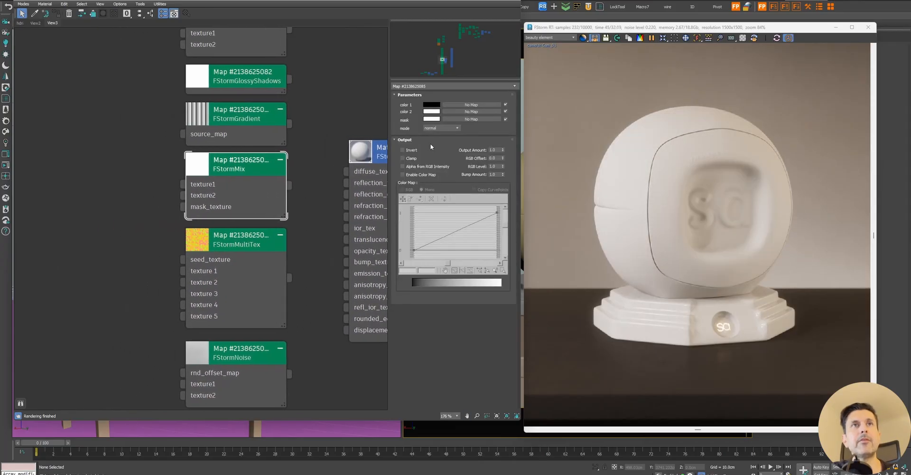
left_click(442, 140)
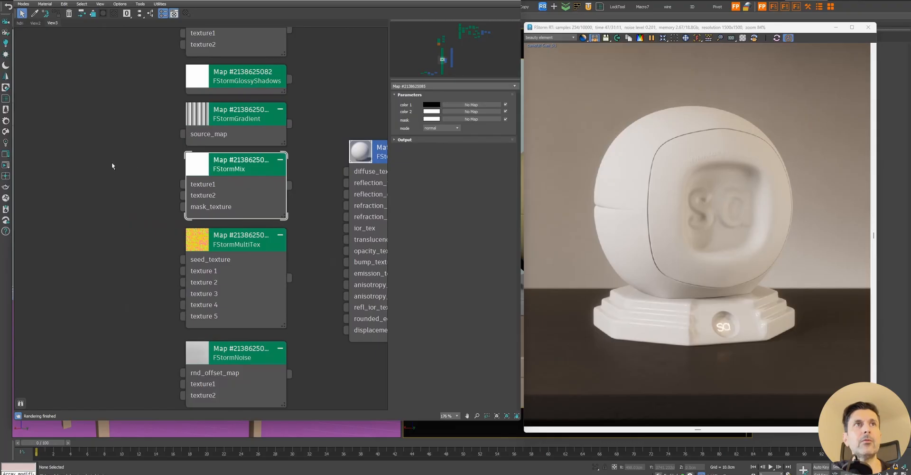
Step: Connect the FStormMix output to the FStorm material's diffuse_tex
middle_click_drag(112, 162, 185, 182)
mouse_move(318, 137)
left_mouse_down()
mouse_move(176, 171)
mouse_move(317, 137)
left_mouse_up()
left_click(84, 181)
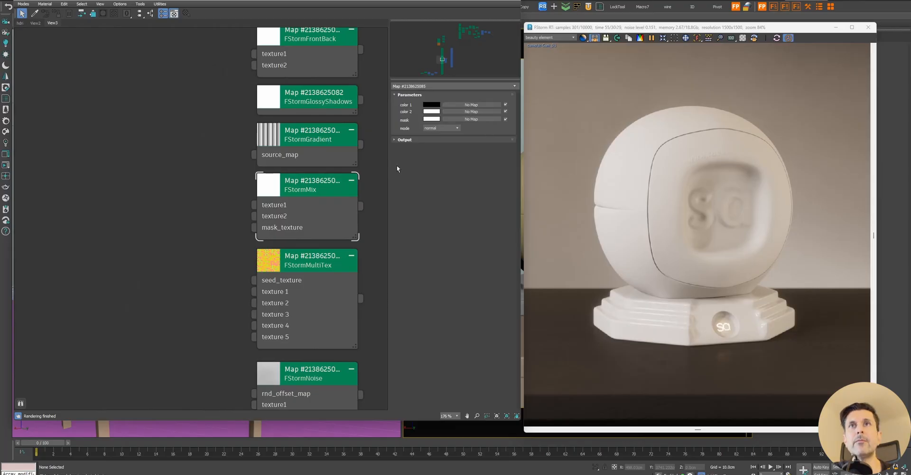
scroll(333, 192, "down", 1)
middle_click_drag(333, 191, 250, 201)
left_click_drag(259, 215, 313, 201)
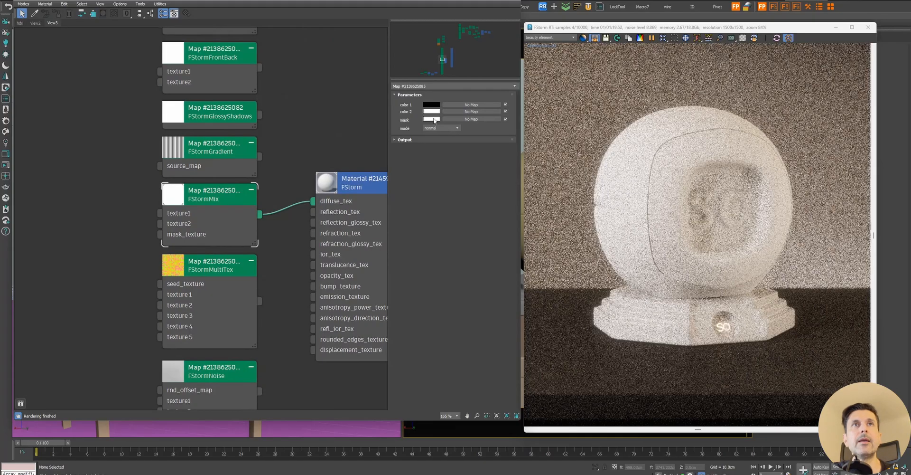
Step: Add a new FStormBitmap connected to the FStormMix's mask_texture
middle_click_drag(108, 213, 140, 221)
scroll(172, 241, "up", 1)
left_click_drag(192, 243, 109, 245)
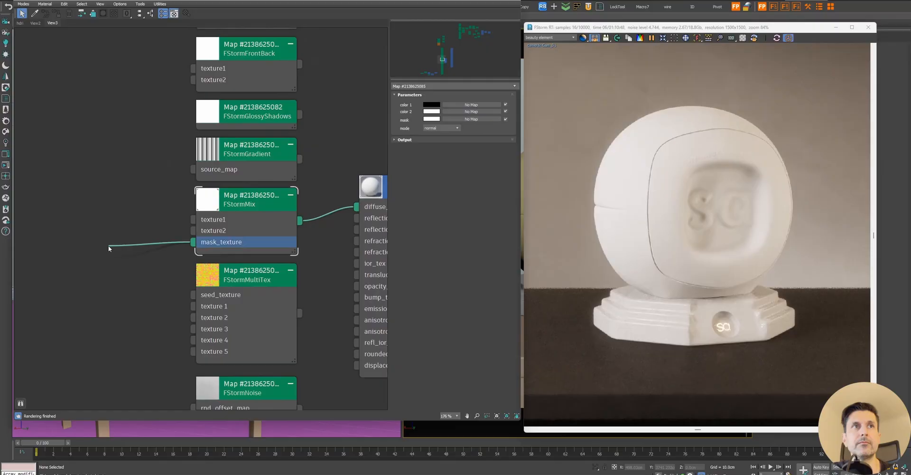
mouse_move(138, 275)
left_click(184, 274)
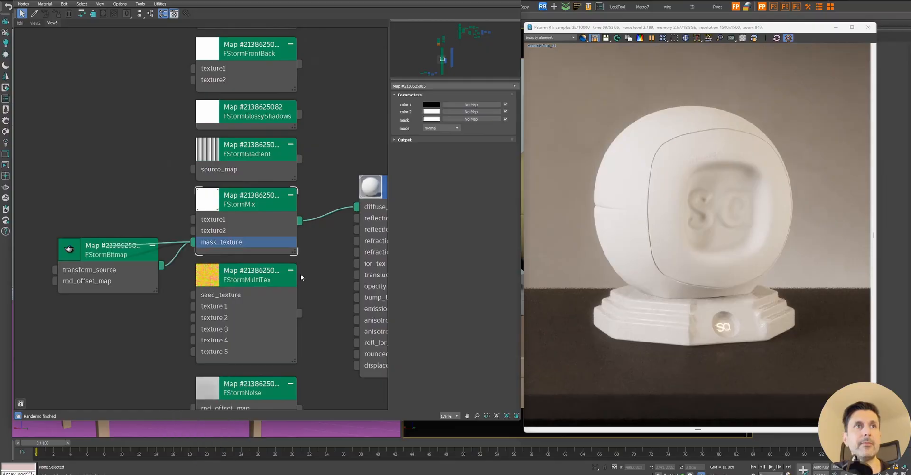
Step: Load a black-and-white 3DCollective texture into the mask bitmap and reopen the FStormMix's parameters
double_click(125, 249)
left_click(468, 220)
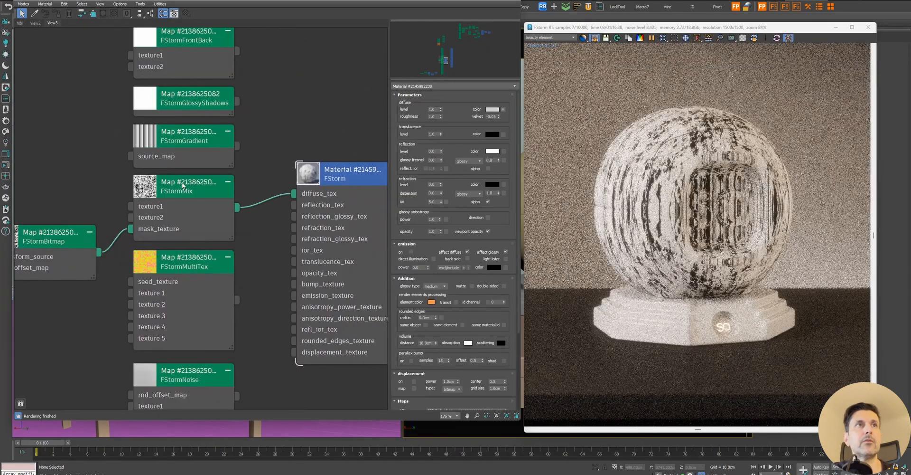
double_click(185, 184)
middle_click_drag(110, 179, 192, 176)
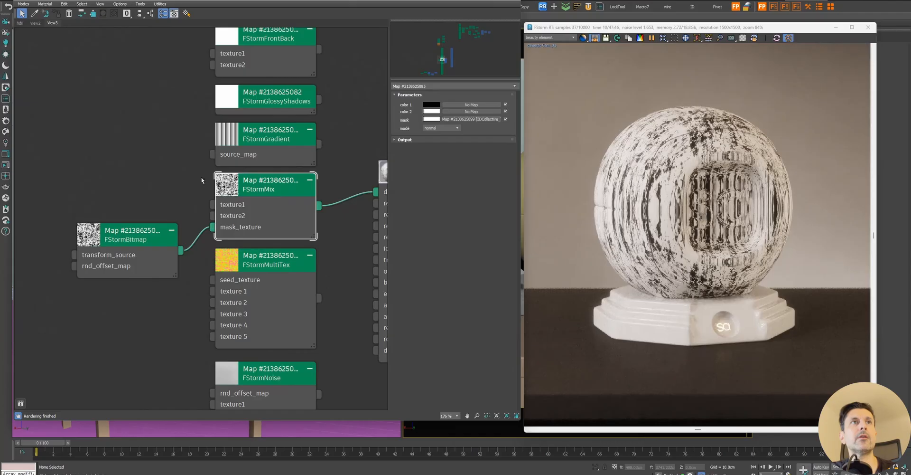
Step: Bring up the wood floor material's node network beside an interactive render of the floor camera
scroll(287, 113, "down", 10)
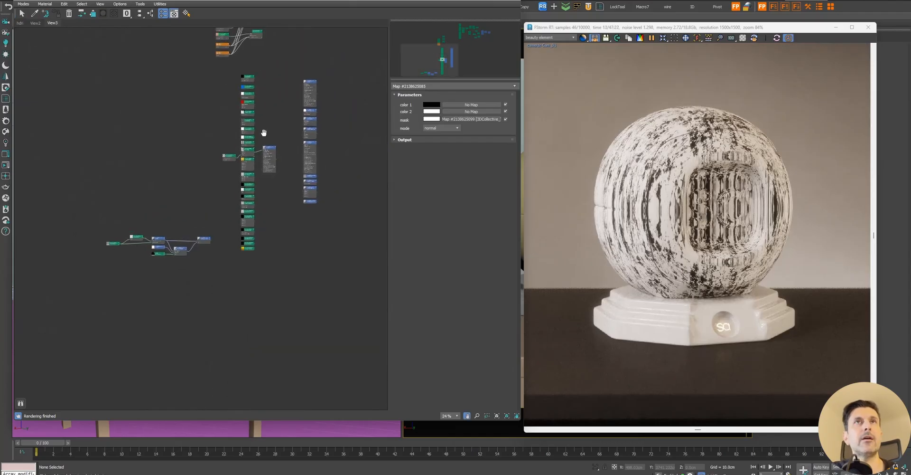
middle_click_drag(251, 138, 168, 231)
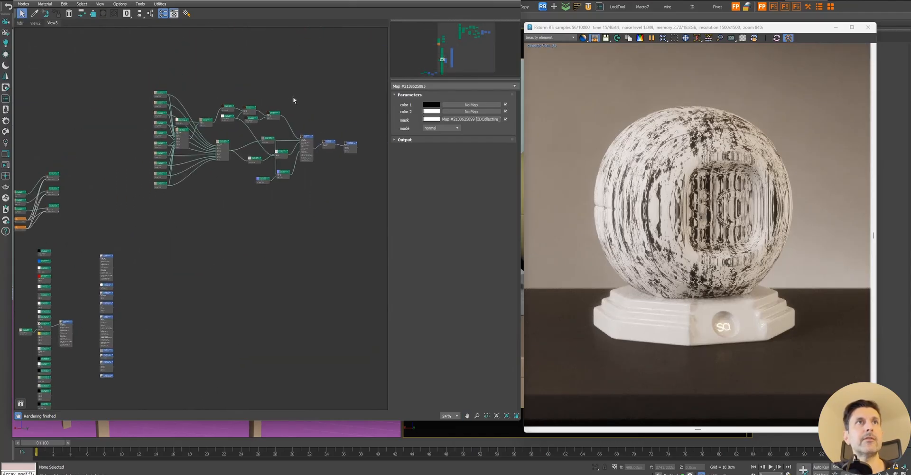
left_click_drag(416, 0, 393, 7)
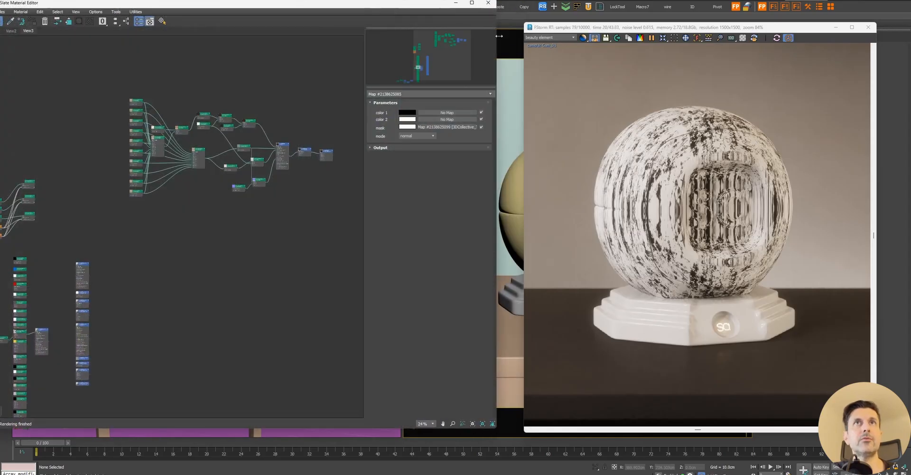
left_click_drag(499, 35, 434, 35)
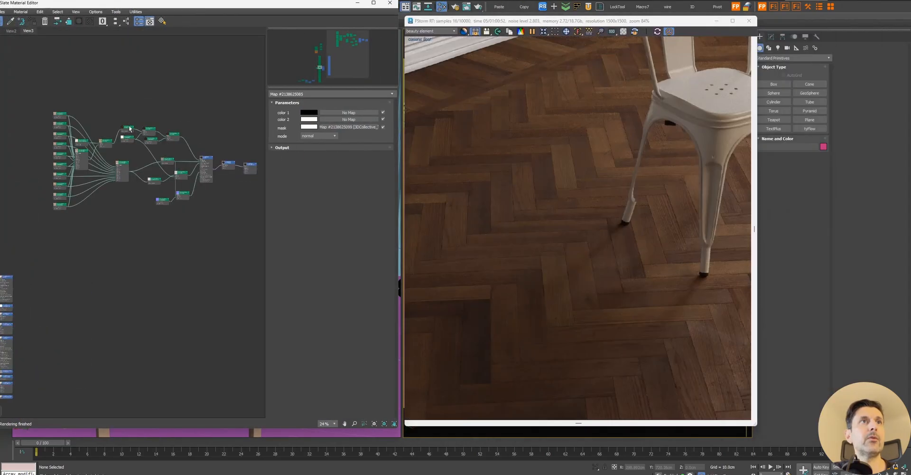
scroll(145, 132, "up", 5)
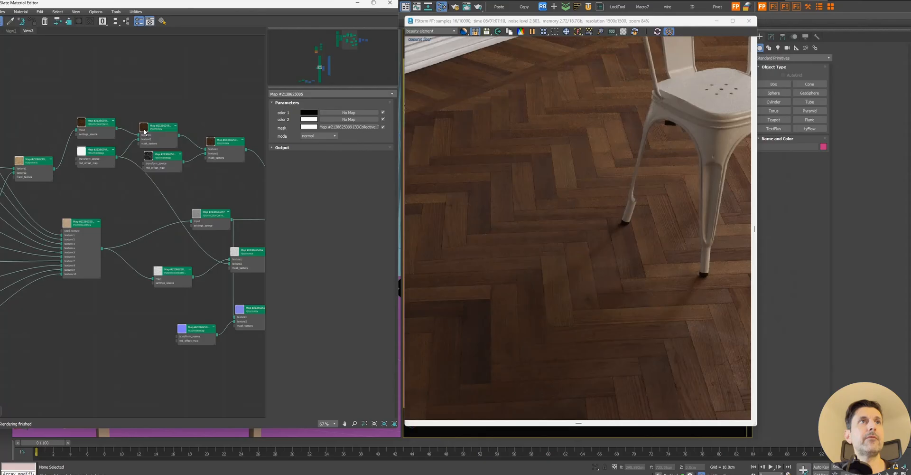
middle_click_drag(58, 182, 117, 207)
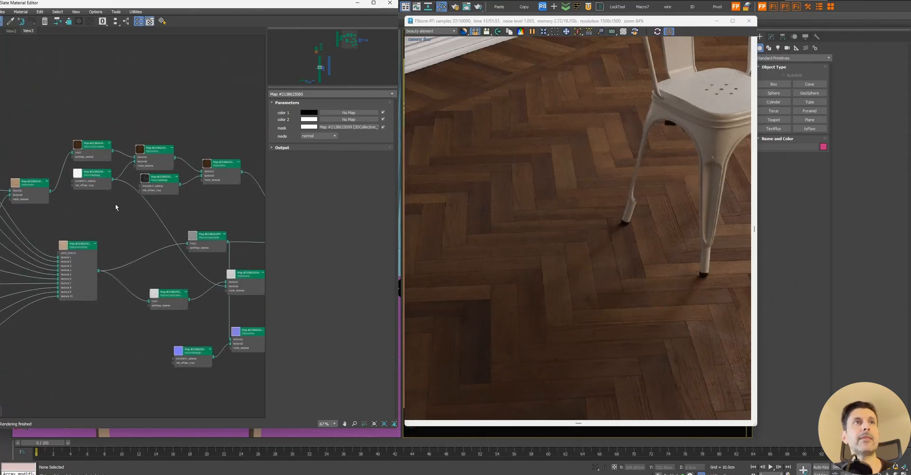
Step: Open the white FStormBitmap below the color correction node and inspect its scratch and speck details in the image viewer
double_click(91, 177)
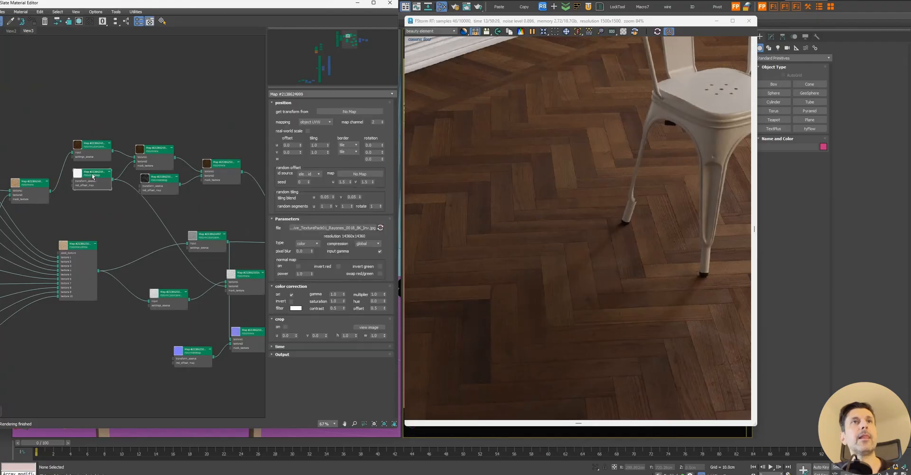
left_click(369, 327)
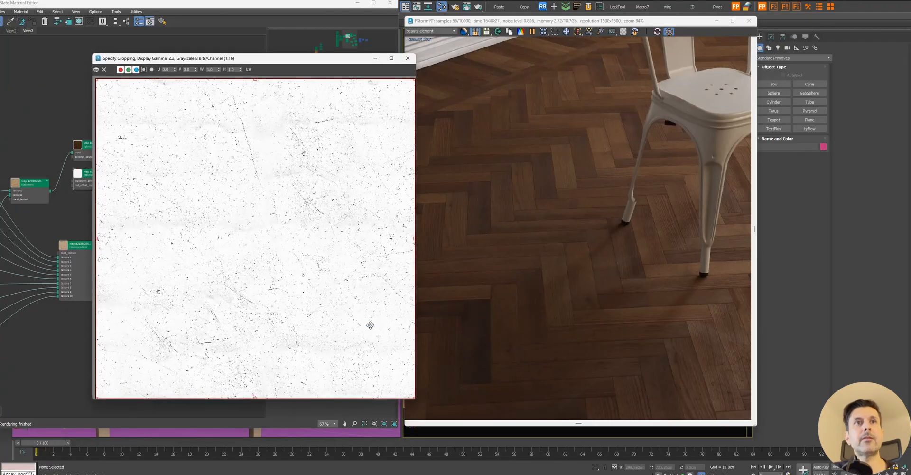
scroll(264, 154, "up", 3)
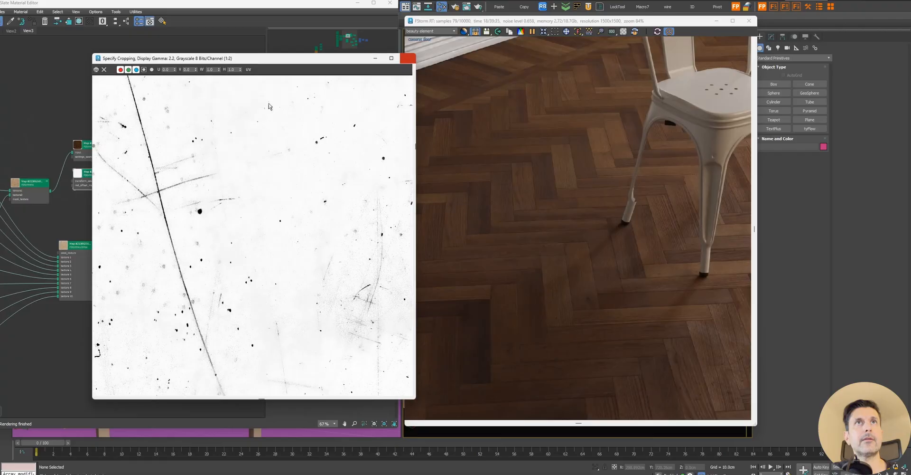
left_click(408, 58)
Step: Open the multiply FStormMix that combines the wood color with the scratch bitmap, and examine the parquet closely in the render
double_click(191, 186)
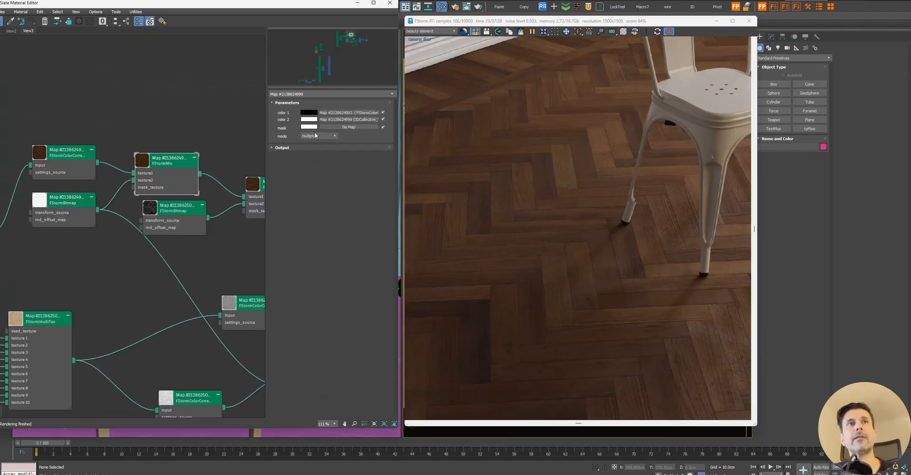
middle_click_drag(570, 272, 395, 128)
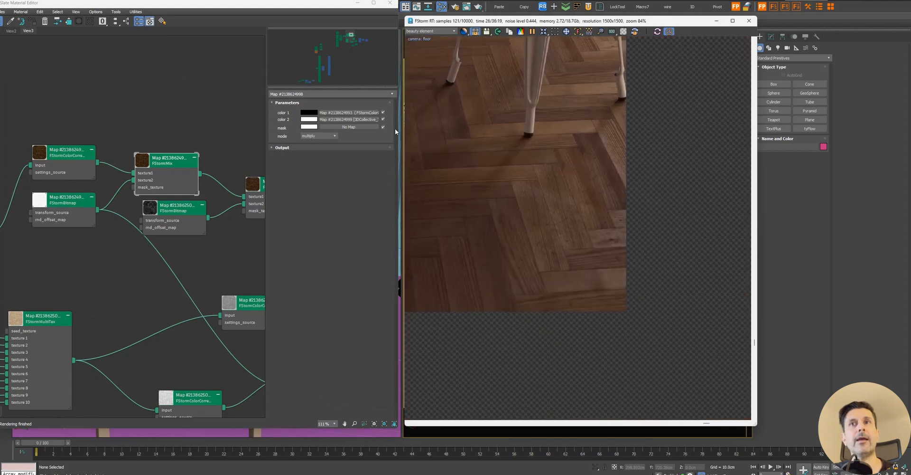
scroll(576, 227, "up", 4)
middle_click_drag(514, 214, 557, 233)
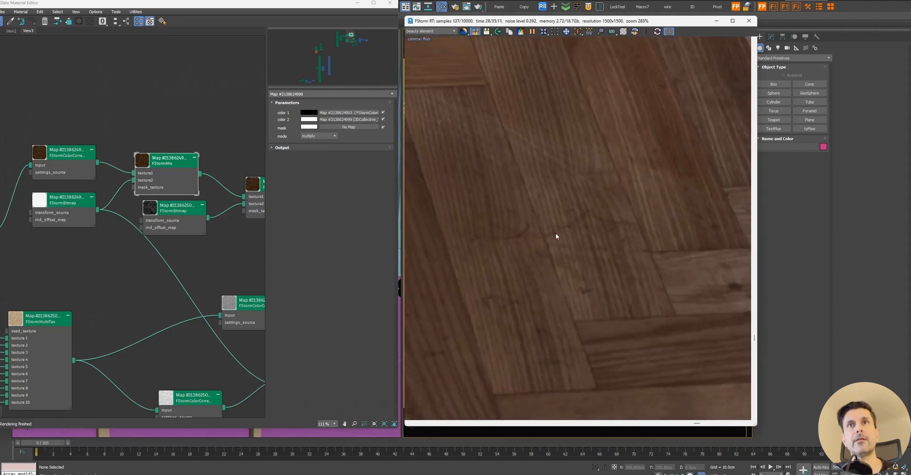
Step: Set the mask color of the multiply FStormMix to gray with RGB 189
left_click(313, 130)
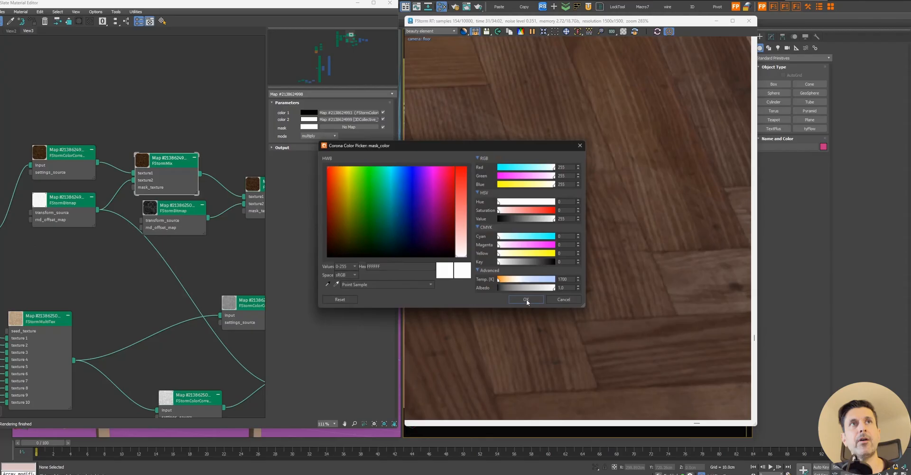
left_click_drag(497, 146, 227, 105)
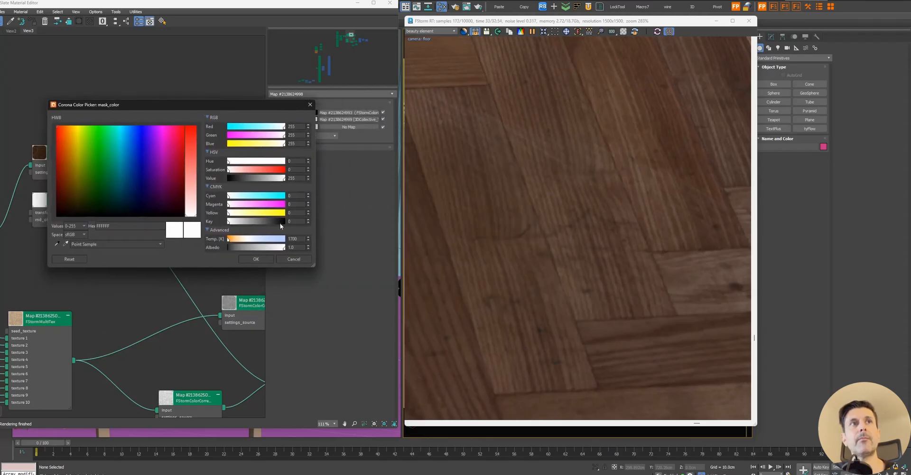
left_click(257, 247)
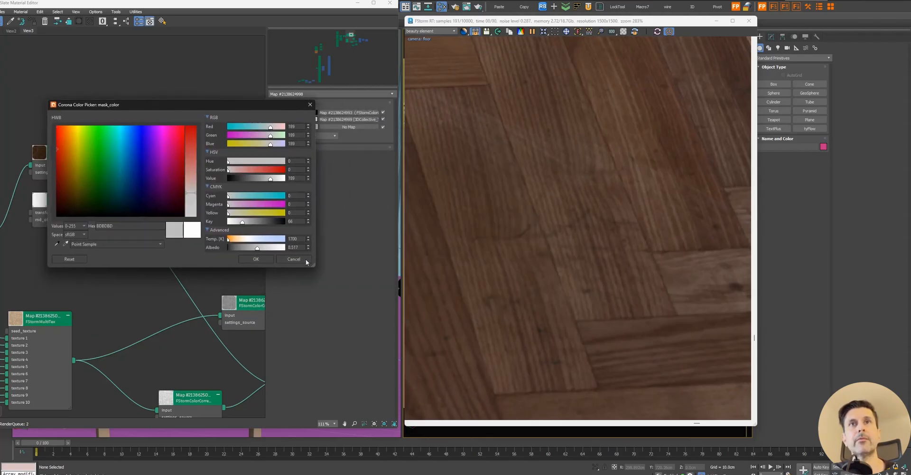
left_click(254, 260)
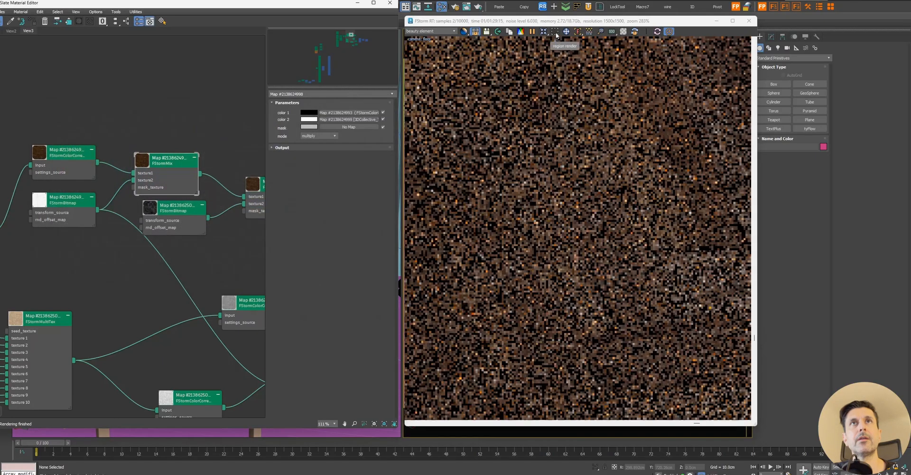
Step: Limit the interactive render to a region over the front parquet planks and examine the wood there
left_click_drag(707, 134, 453, 378)
scroll(615, 239, "down", 5)
left_click_drag(691, 166, 503, 343)
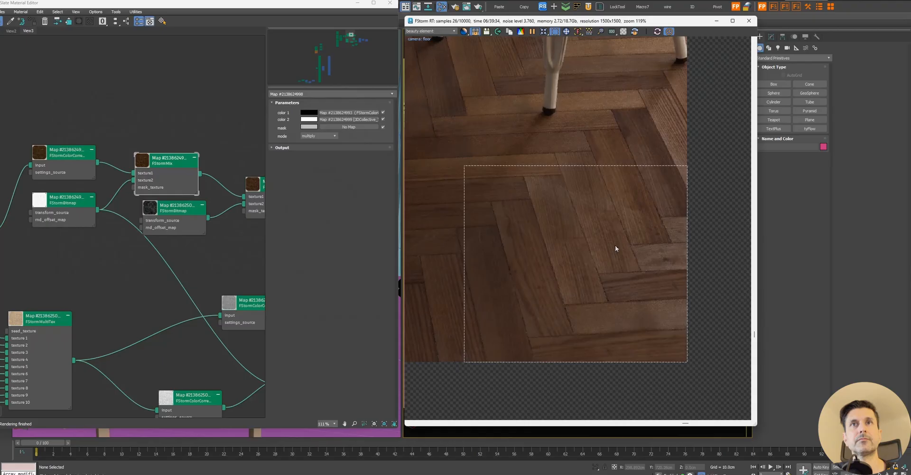
scroll(615, 244, "up", 5)
scroll(615, 244, "down", 2)
scroll(601, 214, "down", 2)
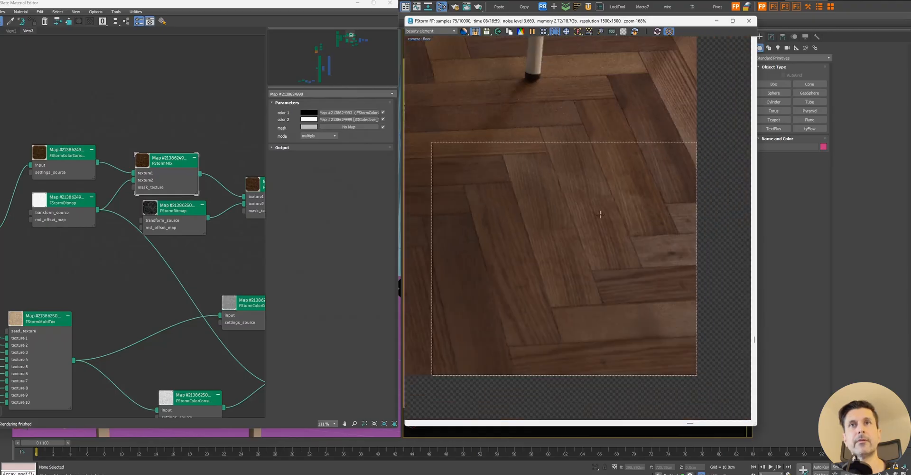
Step: Open the addition FStormMix, then inspect the dark smudge bitmap feeding its texture2 input in the image viewer
middle_click_drag(214, 232, 3, 212)
middle_click_drag(121, 255, 232, 225)
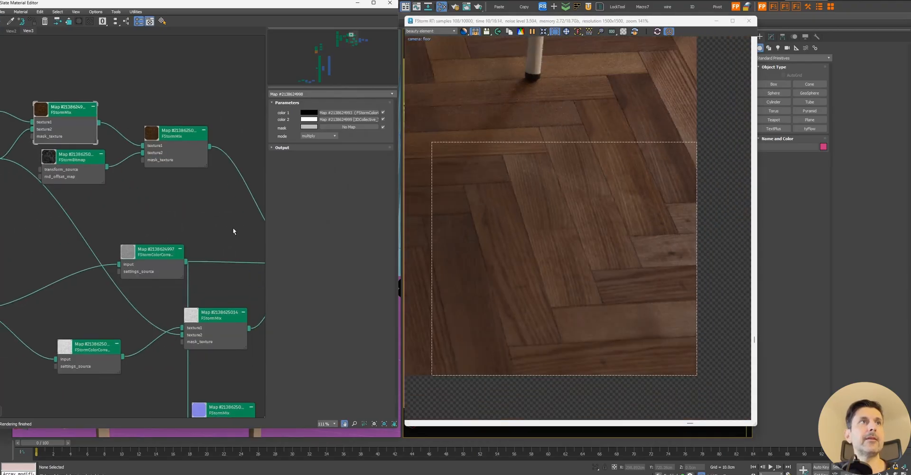
middle_click_drag(45, 112, 85, 133)
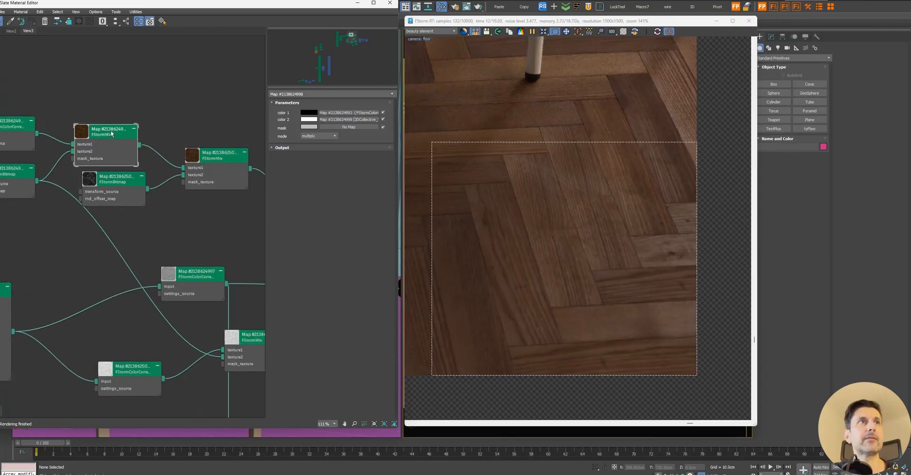
left_click(224, 164)
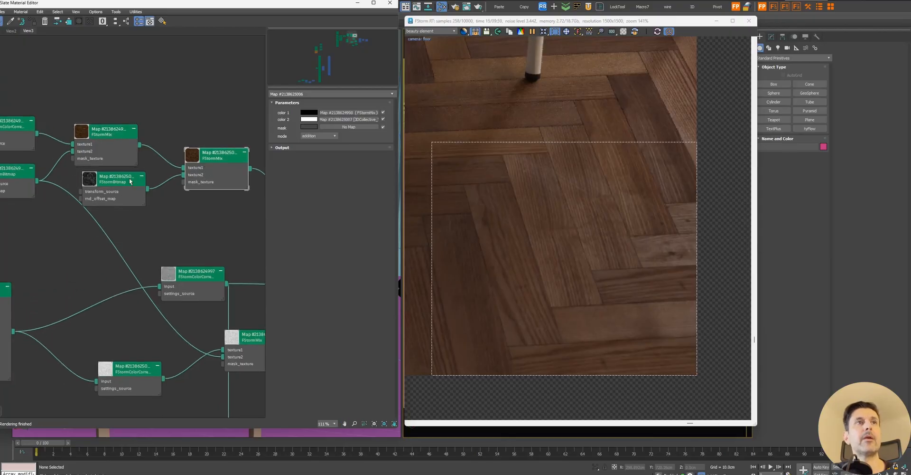
left_click(142, 187)
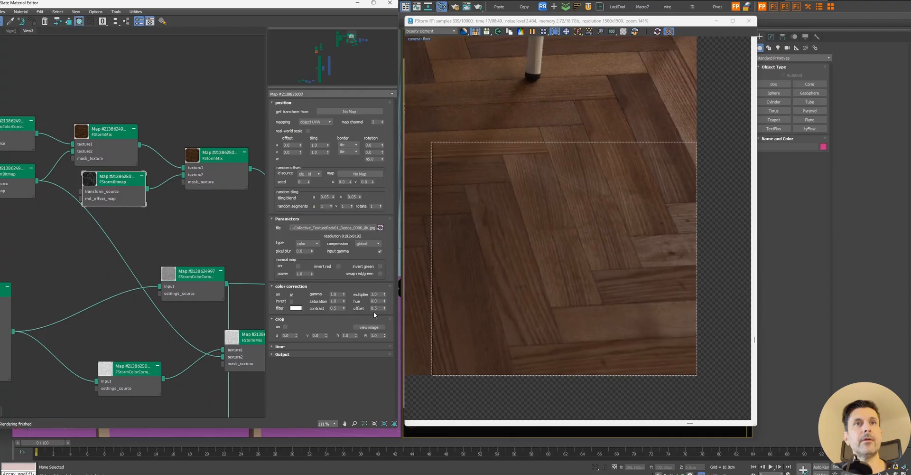
left_click(369, 328)
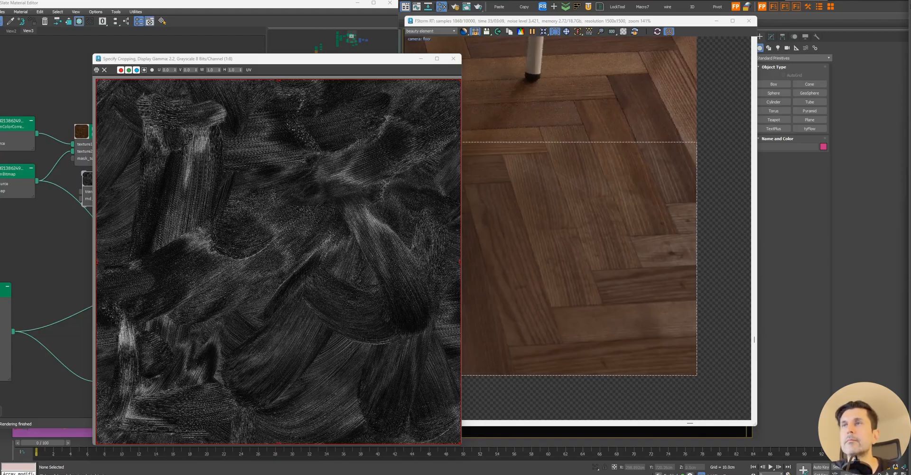
left_click(453, 58)
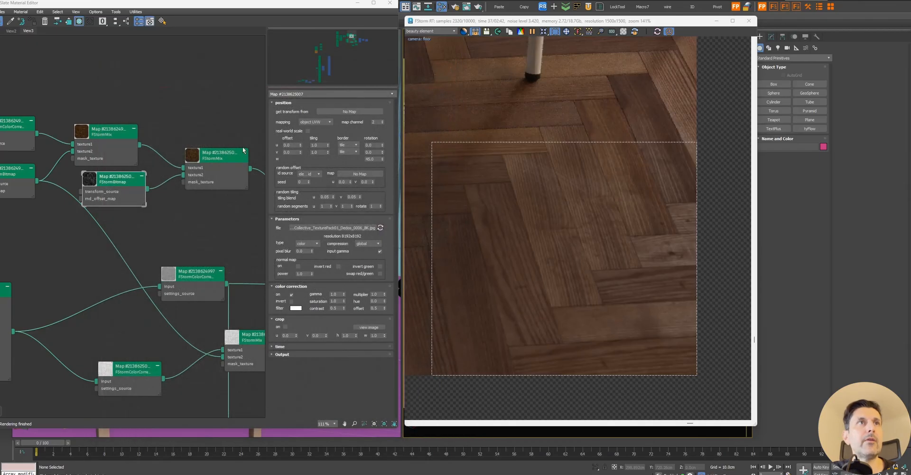
Step: Reopen the addition FStormMix's parameters and enlarge the preview on its node
double_click(215, 159)
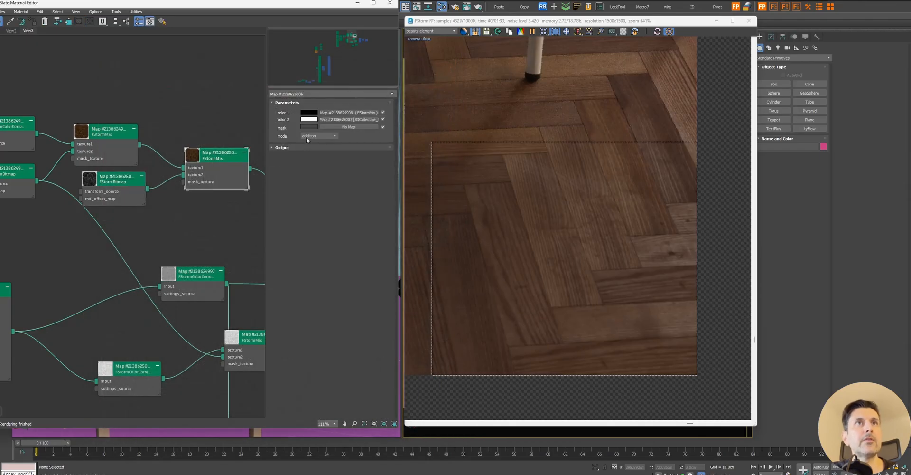
double_click(192, 156)
scroll(189, 224, "up", 4)
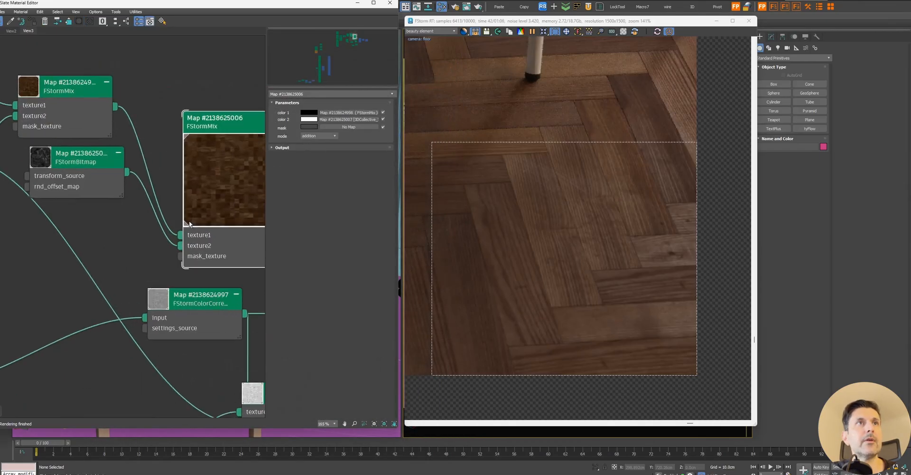
middle_click_drag(212, 158, 205, 155)
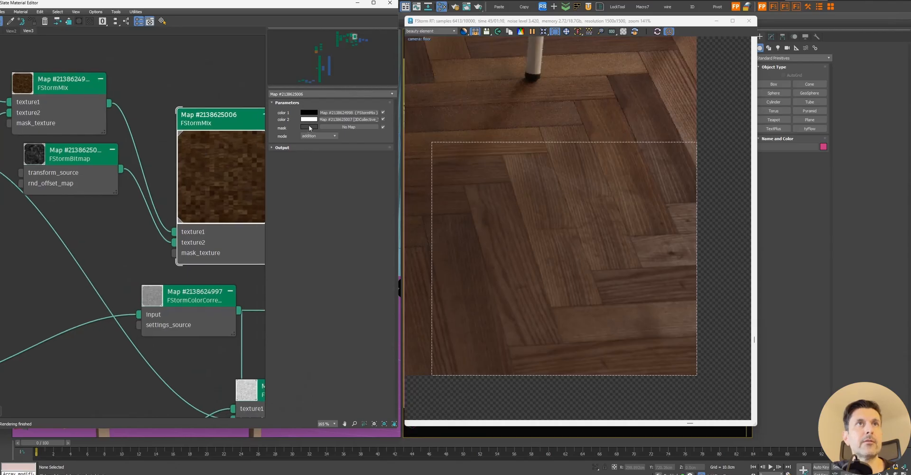
Step: Try a pure white mask color on the addition FStormMix and examine the smudges across the full, region-free floor render
left_click(309, 127)
left_click_drag(241, 108, 212, 219)
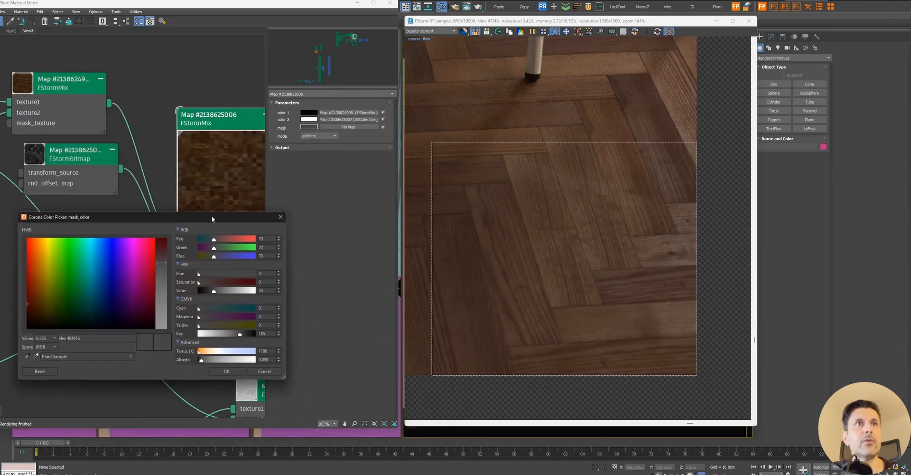
left_click_drag(213, 364, 321, 354)
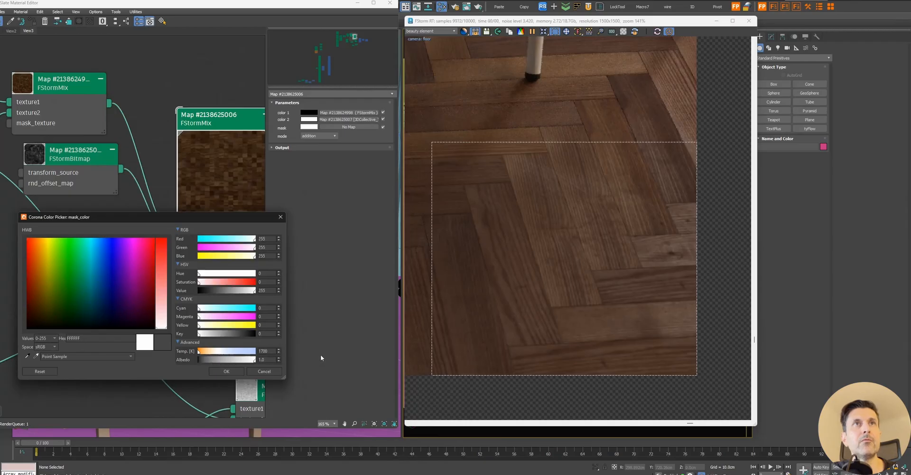
scroll(593, 235, "down", 5)
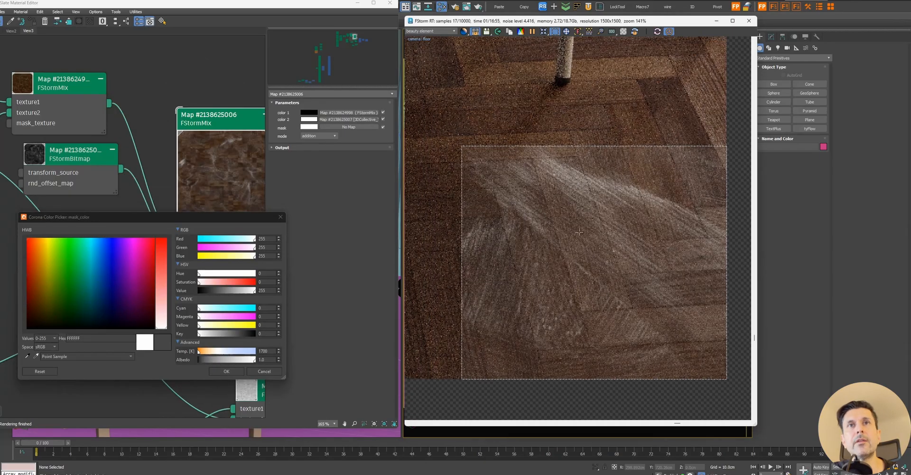
left_click(556, 32)
middle_click_drag(527, 229, 598, 248)
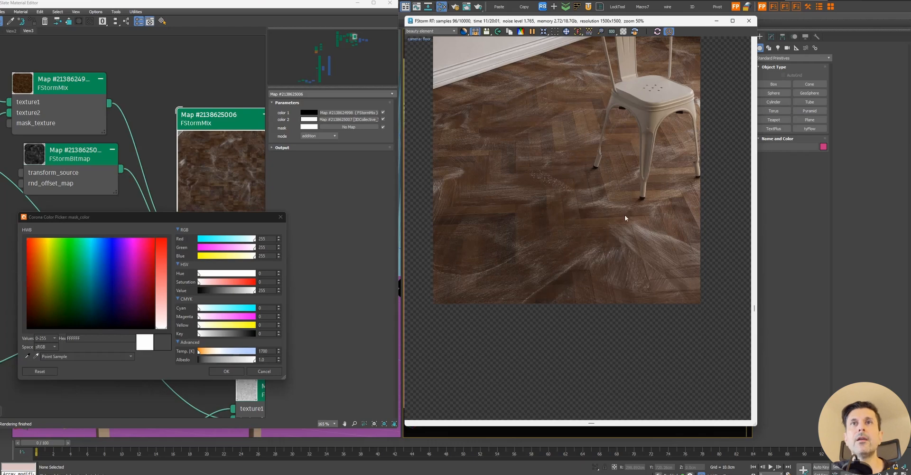
left_click(269, 372)
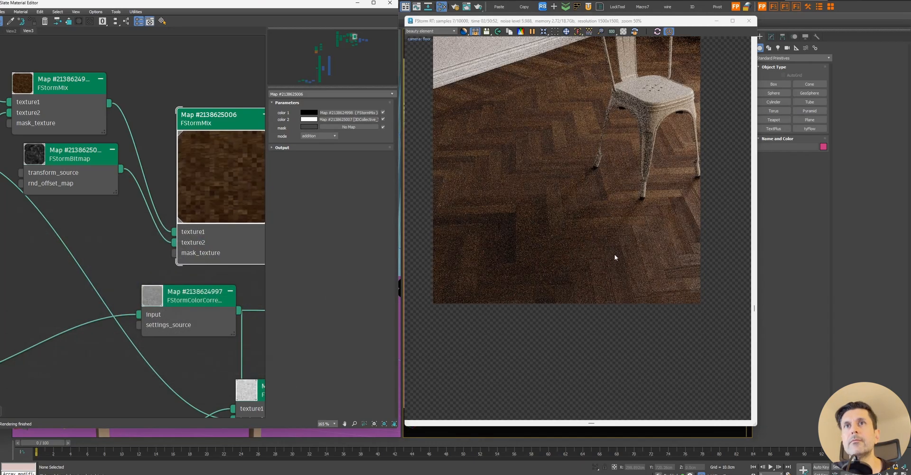
Step: Inspect the floor render up close and as a whole, and check the addition FStormMix's mask color
scroll(601, 241, "up", 5)
scroll(628, 235, "down", 5)
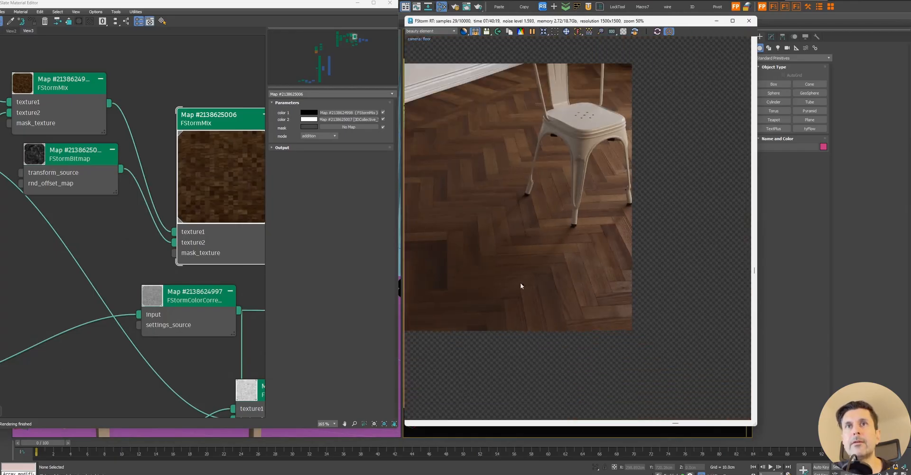
left_click(309, 126)
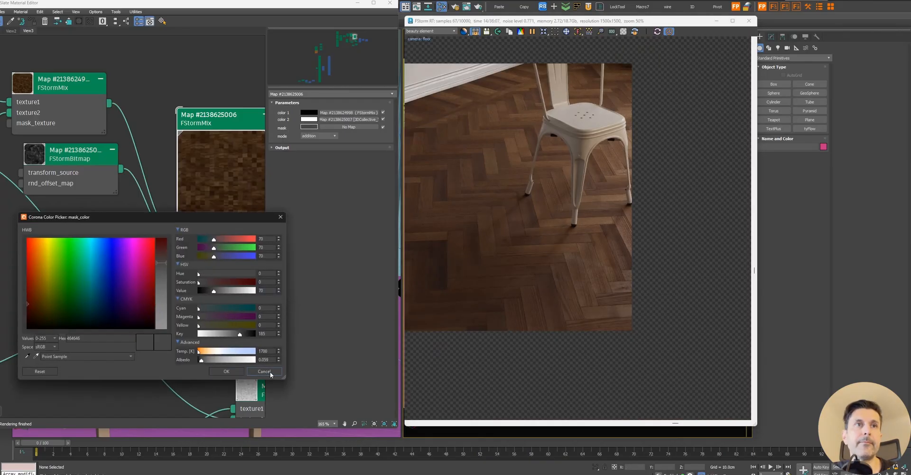
key("Return")
left_click_drag(594, 282, 618, 306)
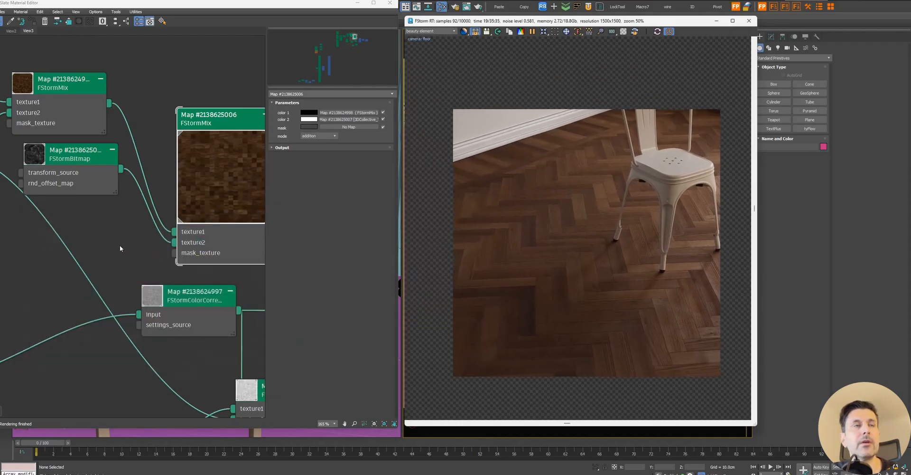
Step: Return to the column of FStorm texture maps and disconnect the mask bitmap from the FStormMix's mask_texture input
scroll(119, 244, "down", 15)
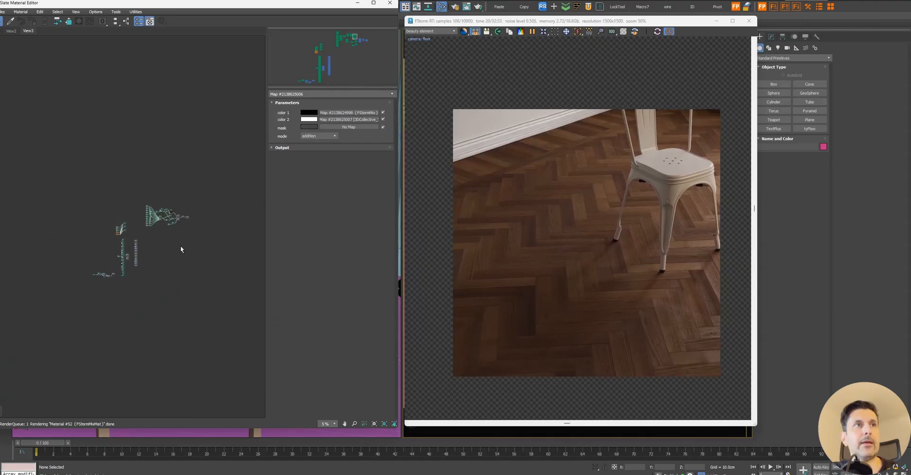
scroll(112, 265, "up", 10)
scroll(62, 269, "down", 5)
middle_click_drag(62, 269, 126, 267)
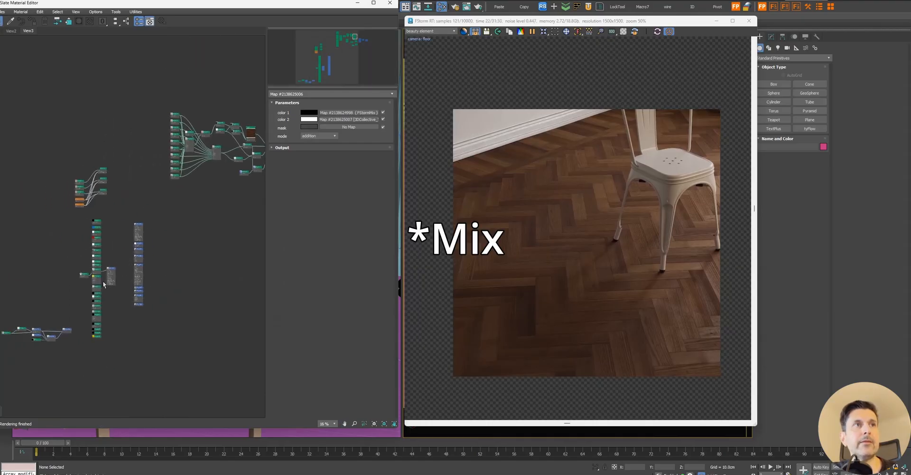
scroll(84, 263, "up", 7)
double_click(84, 258)
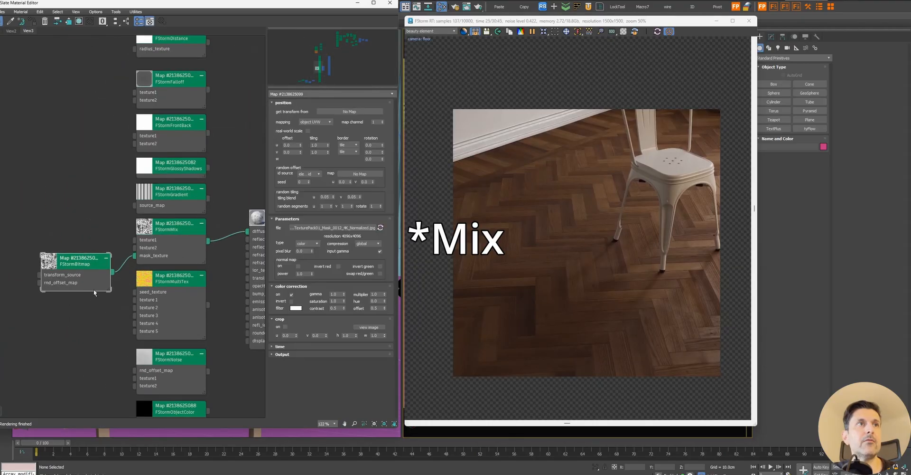
scroll(126, 293, "up", 3)
key("Delete")
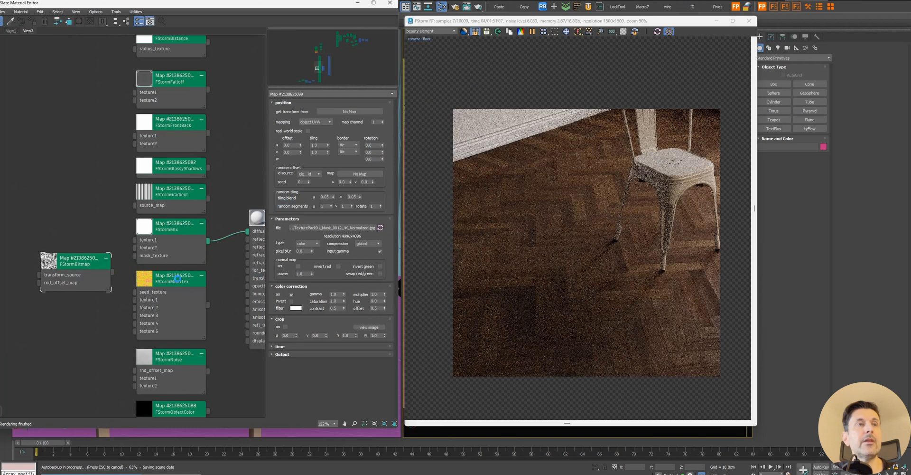
Step: Open the FStormMultiTex parameters and connect the map to the FStorm material's diffuse_tex input
left_click(177, 279)
left_click_drag(535, 21, 683, 24)
left_click_drag(209, 305, 247, 232)
scroll(203, 195, "down", 4)
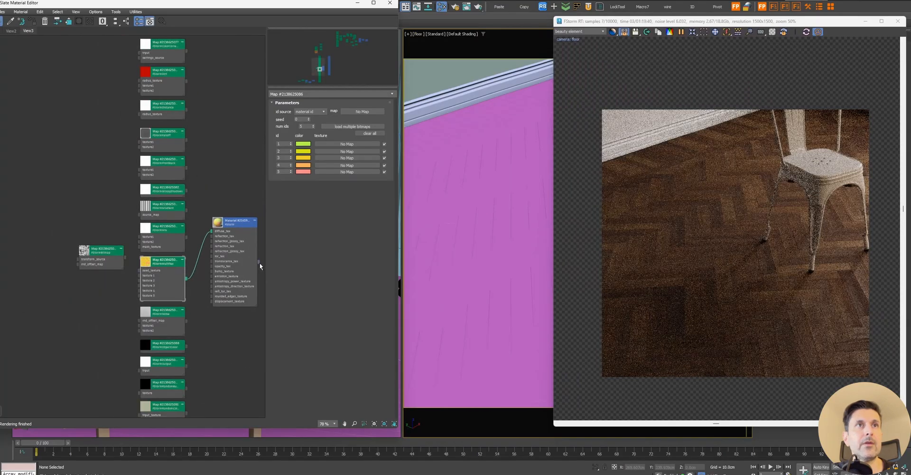
Step: Move the floor's FStormSwitchMat closer to the texture maps and connect the FStorm material to its material 2 input
scroll(127, 255, "down", 7)
middle_click_drag(197, 173, 107, 263)
middle_click_drag(259, 111, 0, 269)
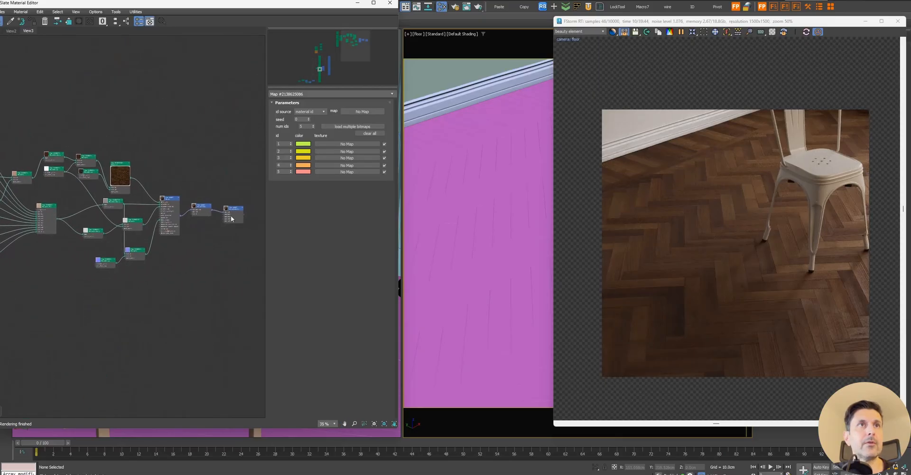
left_click_drag(232, 218, 42, 416)
middle_click_drag(45, 386, 237, 223)
left_click_drag(19, 321, 229, 244)
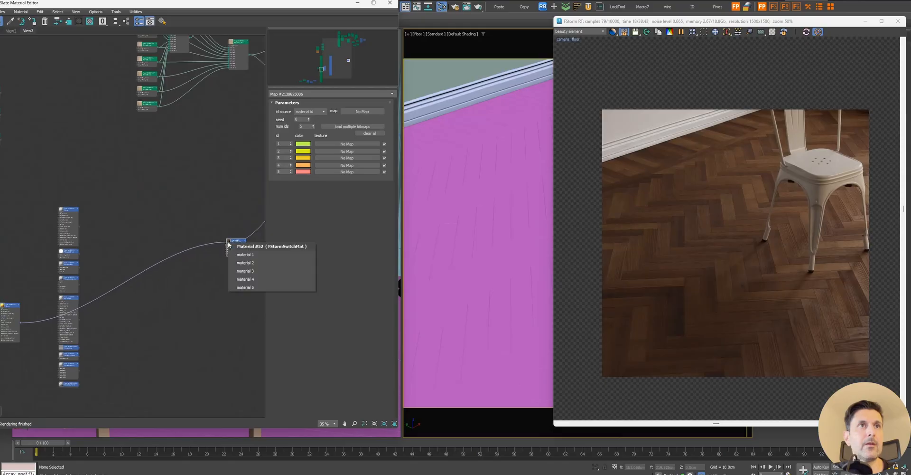
left_click(252, 262)
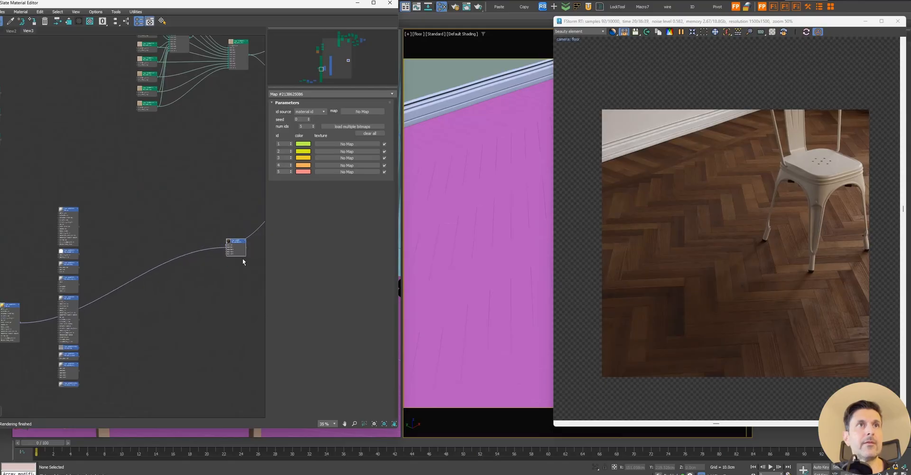
Step: Open the FStormSwitchMat parameters and set it to use material 2
double_click(242, 244)
scroll(242, 244, "up", 5)
middle_click_drag(242, 243, 194, 227)
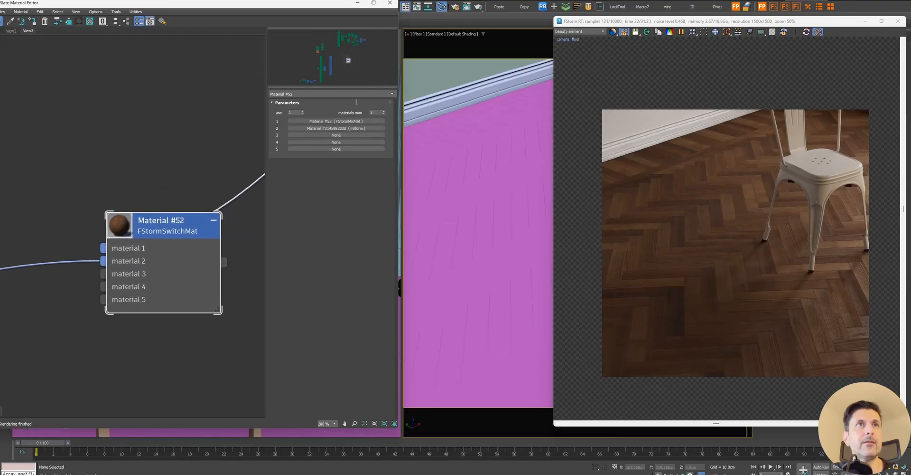
left_click(302, 111)
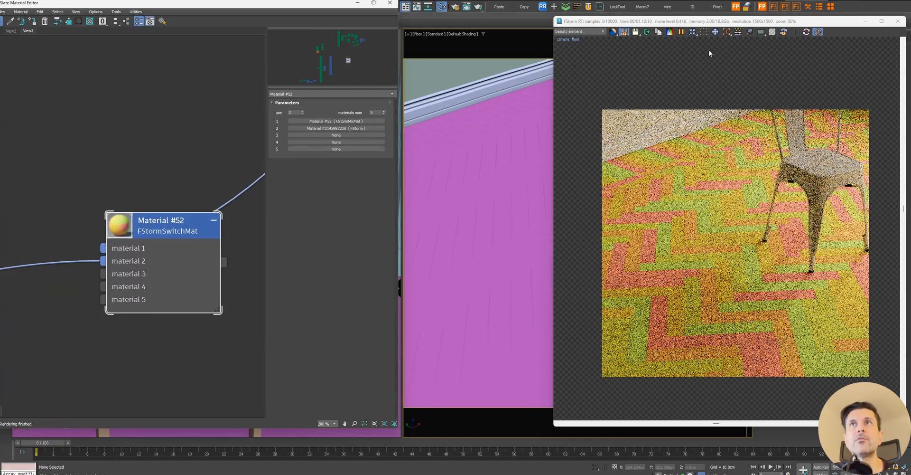
Step: Move the render window clear of the material editor, reopen the FStormMultiTex parameters and review its ID source options
left_click_drag(748, 23, 604, 20)
scroll(126, 175, "down", 6)
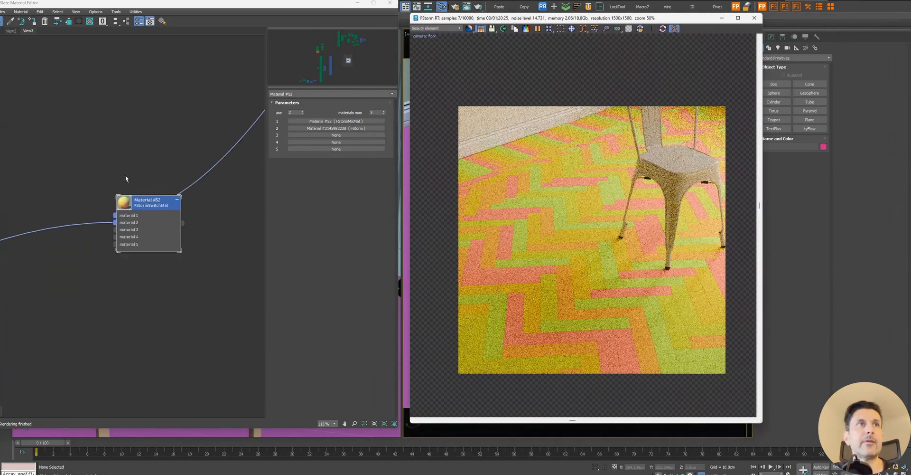
middle_click_drag(119, 186, 287, 175)
scroll(139, 215, "up", 6)
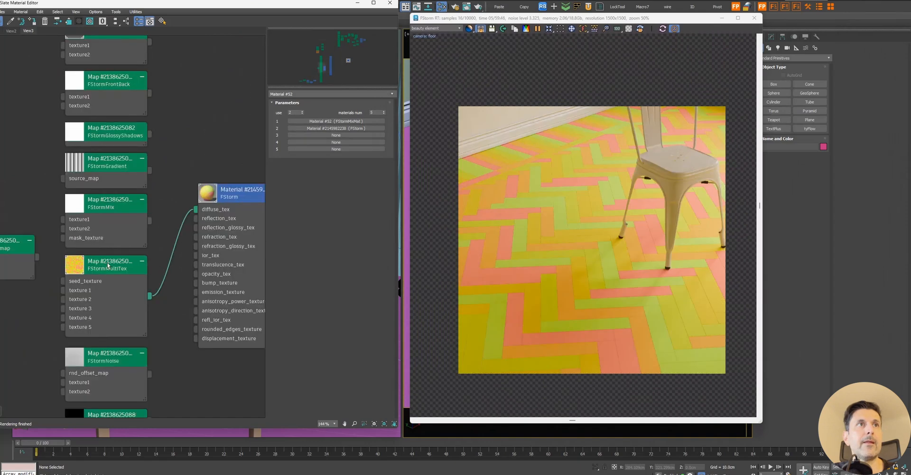
double_click(108, 264)
left_click(312, 112)
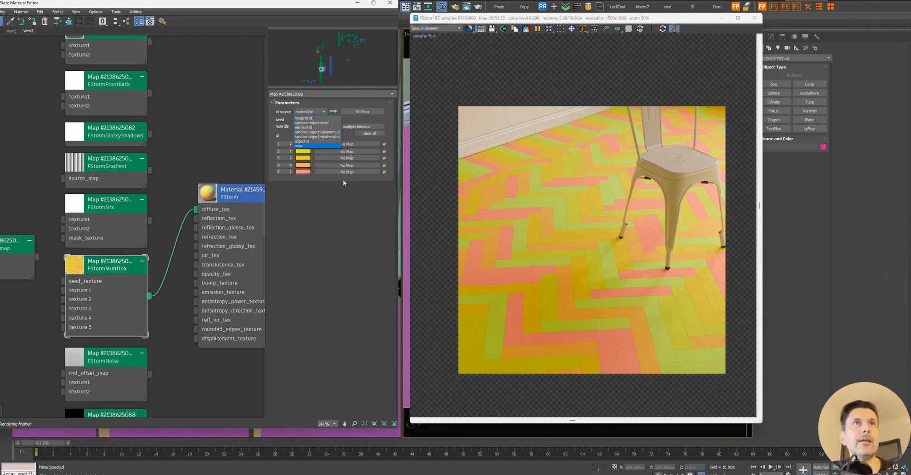
left_click(251, 208)
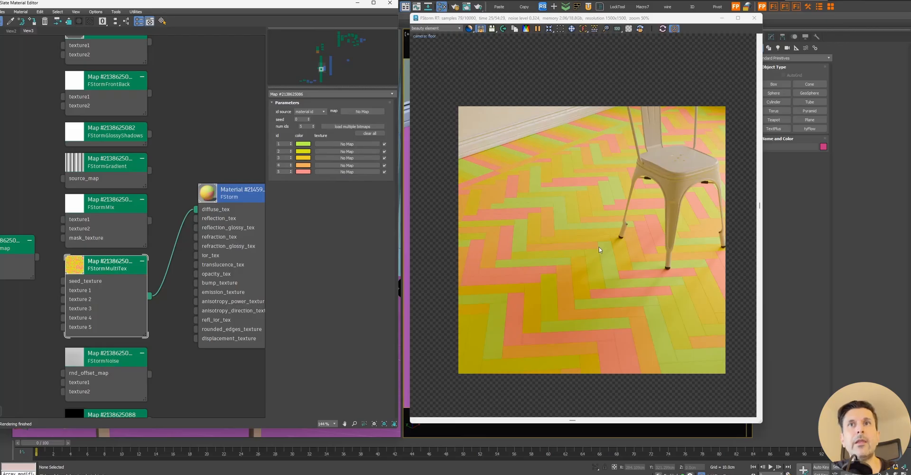
Step: Inspect the coloured floor planks up close in the render and change the FStormMultiTex seed
scroll(651, 275, "up", 5)
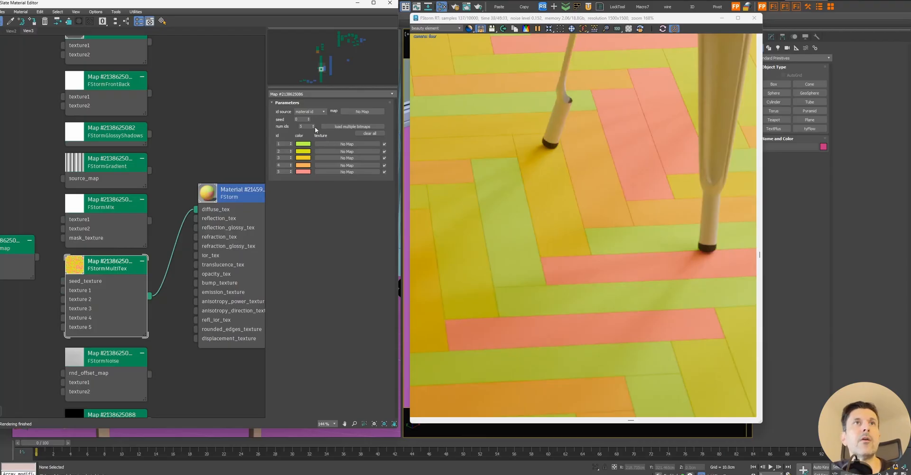
scroll(600, 244, "down", 5)
middle_click_drag(600, 245, 625, 227)
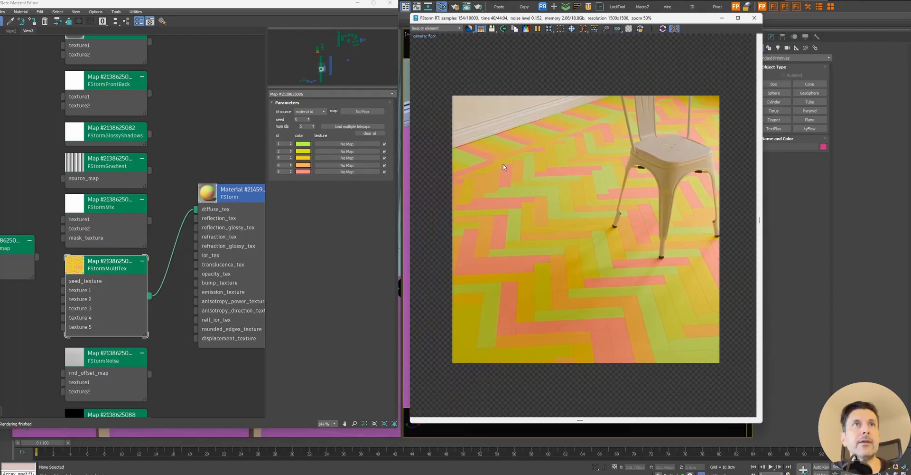
scroll(443, 163, "up", 1)
left_click(309, 118)
left_click(309, 117)
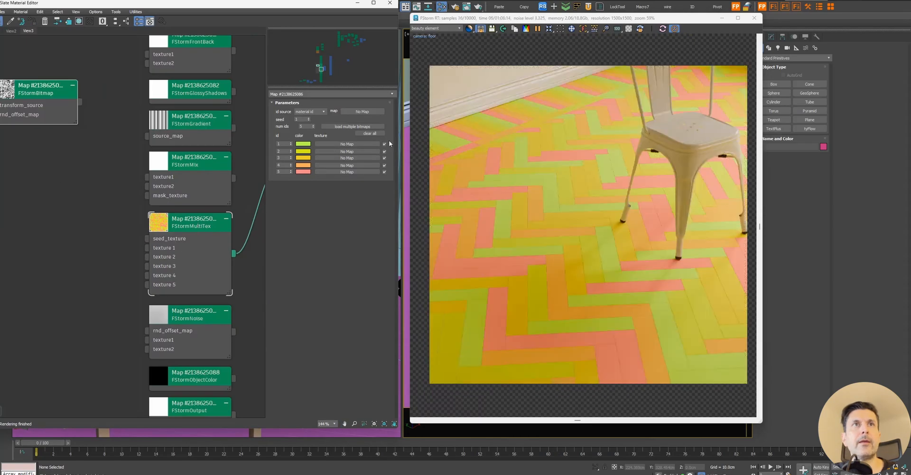
Step: Start loading multiple bitmaps into the FStormMultiTex and browse to the cgsource_wood_textures folder
left_click(353, 126)
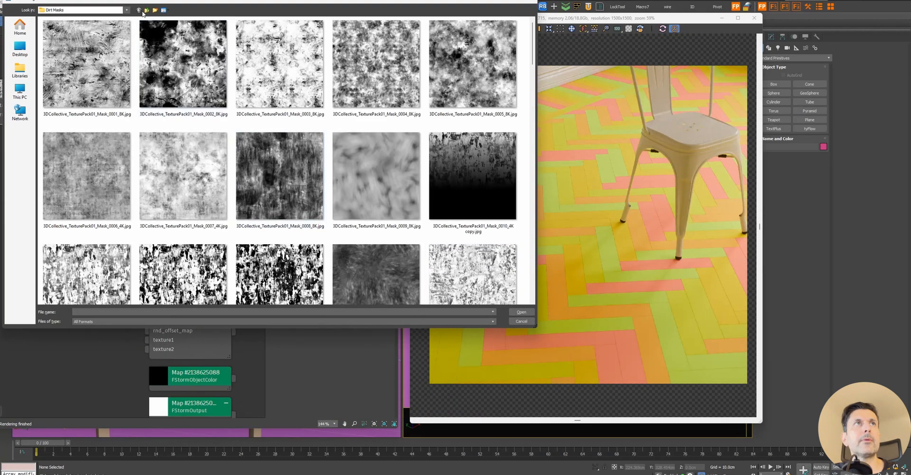
left_click(147, 10)
left_click(148, 10)
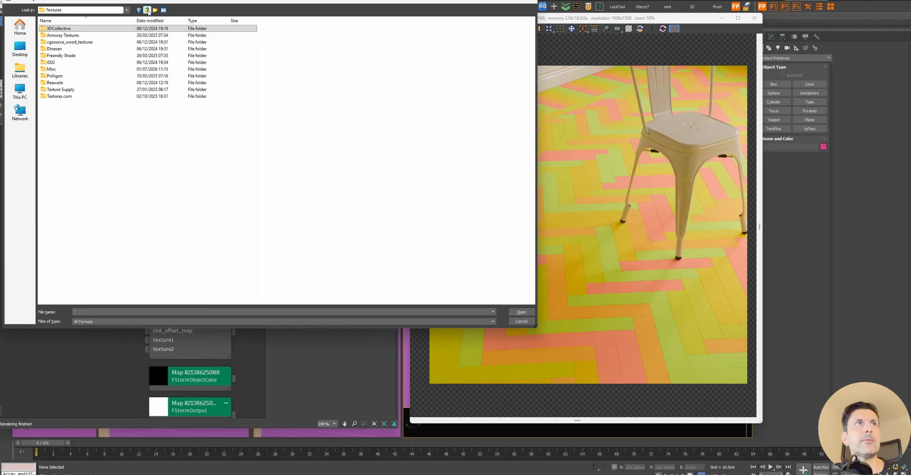
double_click(90, 42)
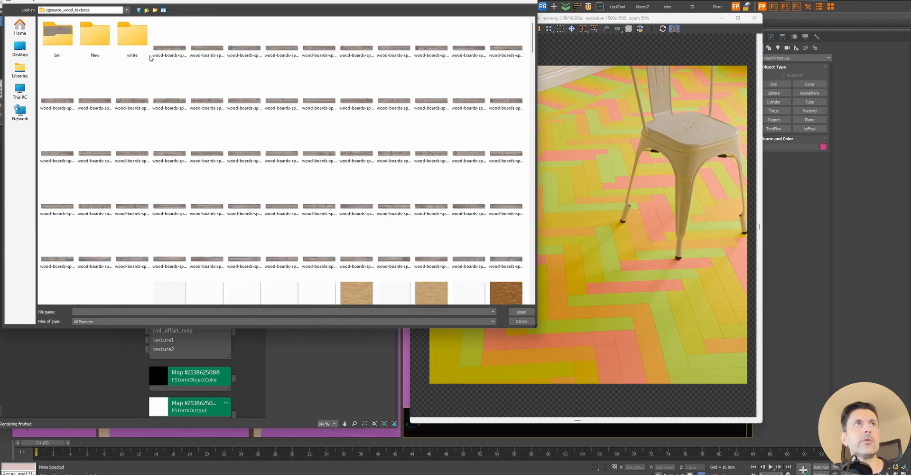
Step: Load the four bitmaps wood-floorboard-oak_0024-00_390mm-by-65mm_01 to _04_cg-source.jpg into the FStormMultiTex texture slots
scroll(189, 61, "down", 1)
scroll(189, 61, "down", 3)
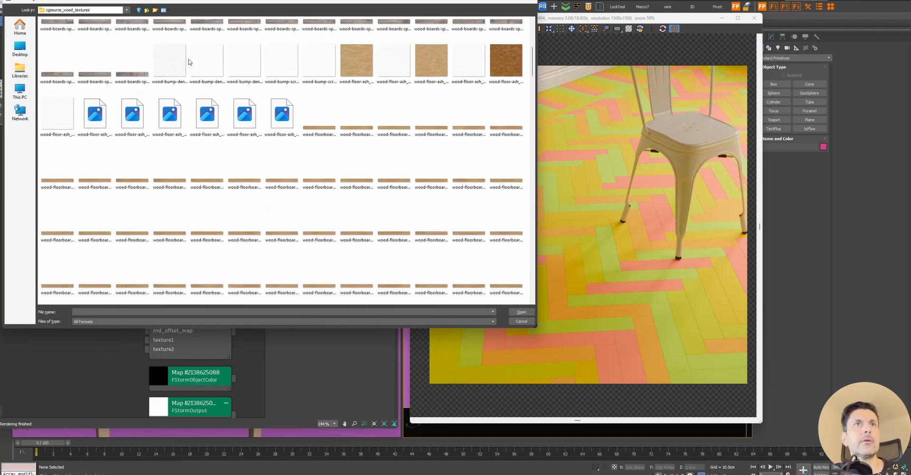
scroll(190, 61, "down", 3)
scroll(189, 62, "down", 3)
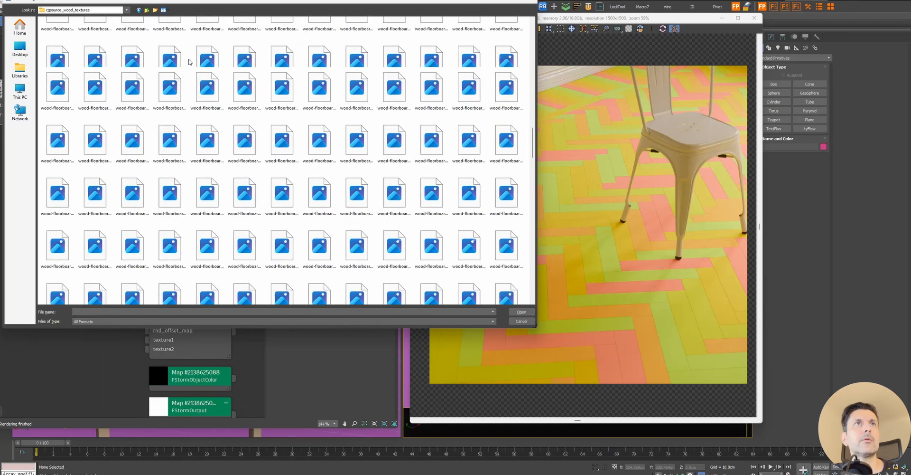
left_click(95, 95)
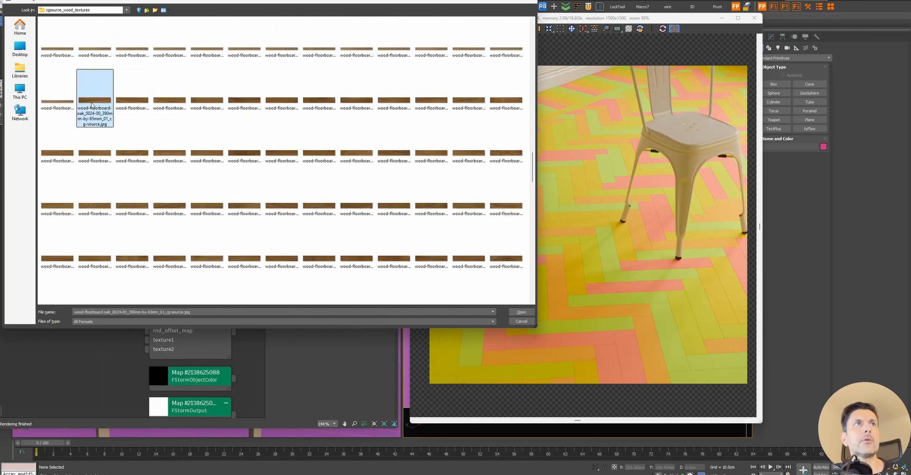
left_click(207, 102, "shift")
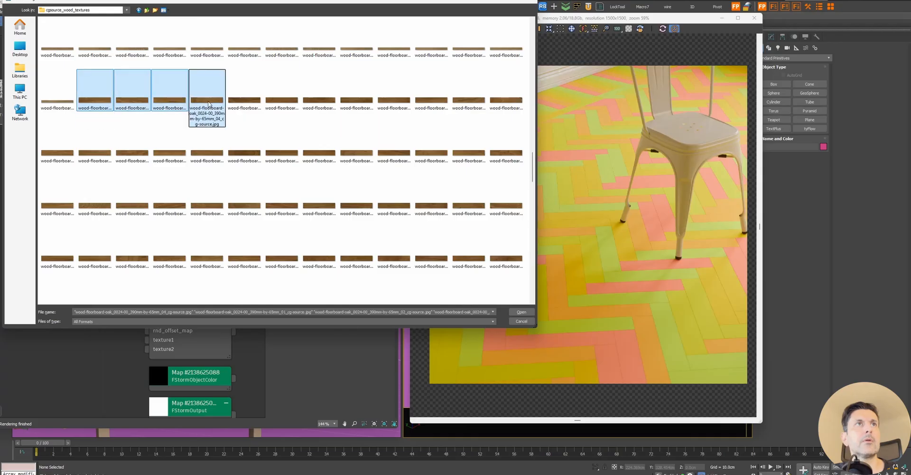
left_click(522, 312)
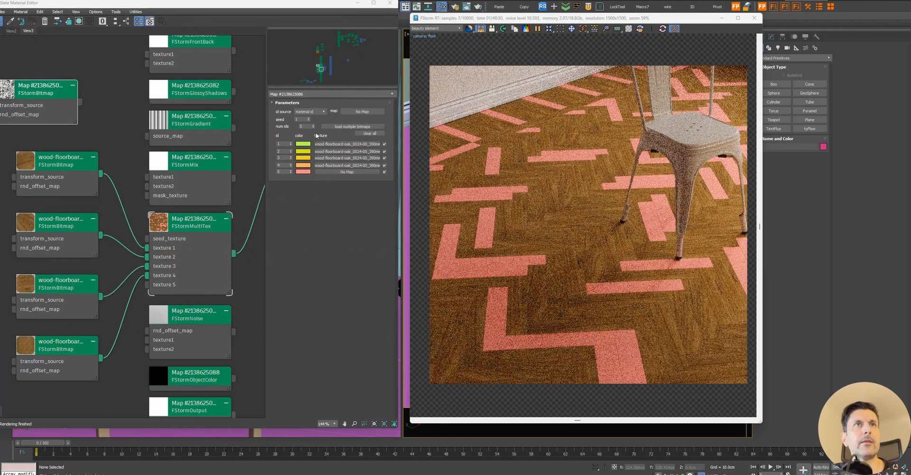
Step: Set the FStormMultiTex number of IDs to 4 and change its seed to reshuffle the planks
left_click(313, 127)
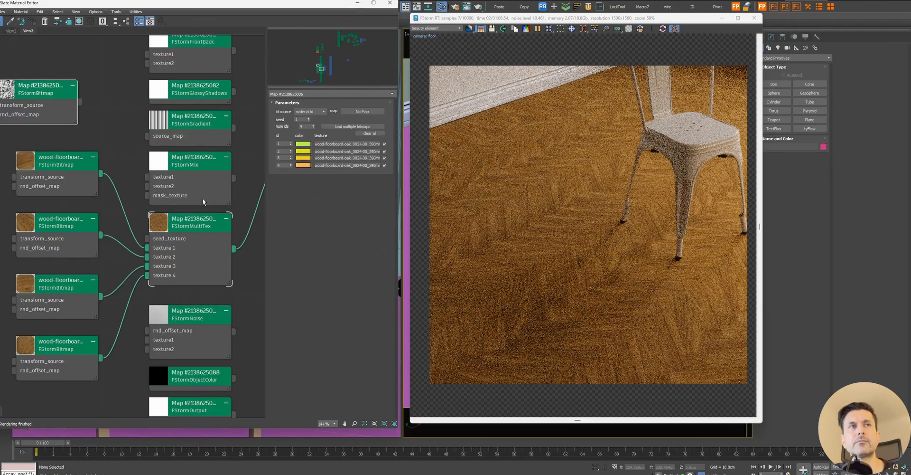
middle_click_drag(66, 197, 90, 172)
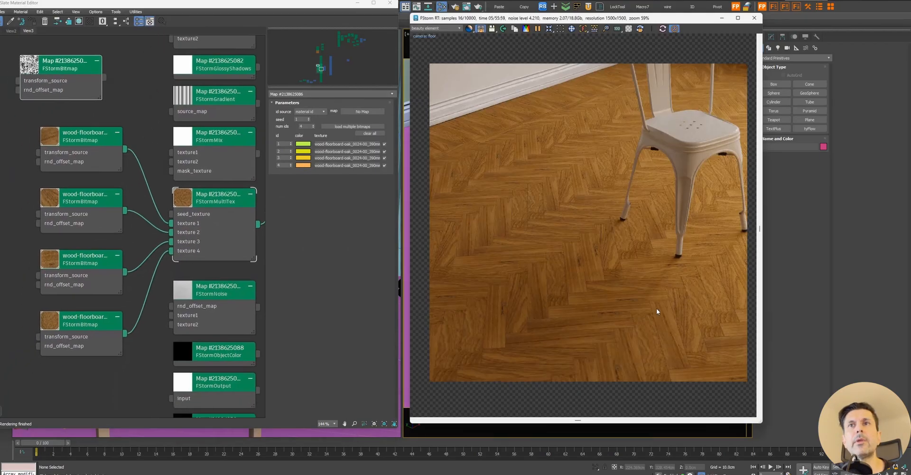
middle_click_drag(580, 306, 568, 294)
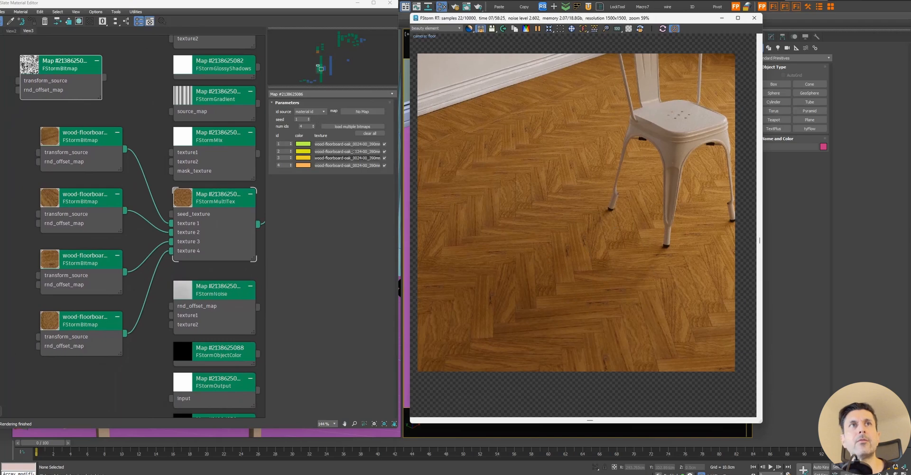
left_click(308, 117)
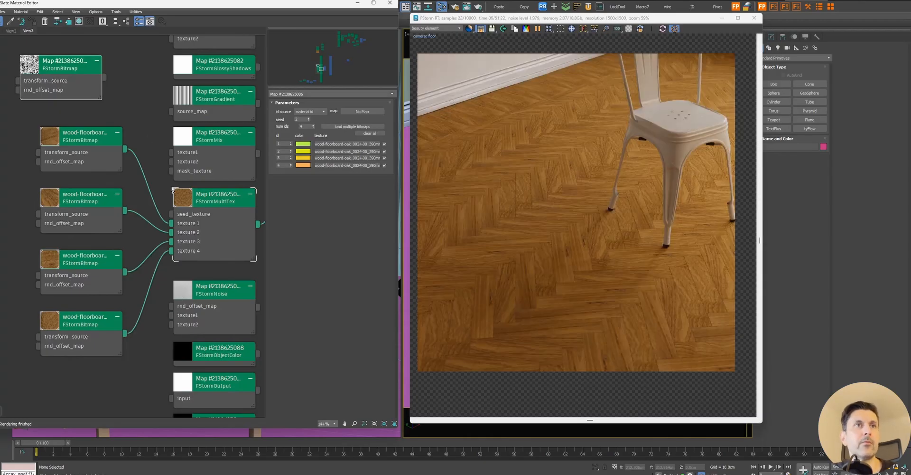
Step: Delete the four wood floorboard bitmaps feeding the FStormMultiTex map
left_click(137, 122)
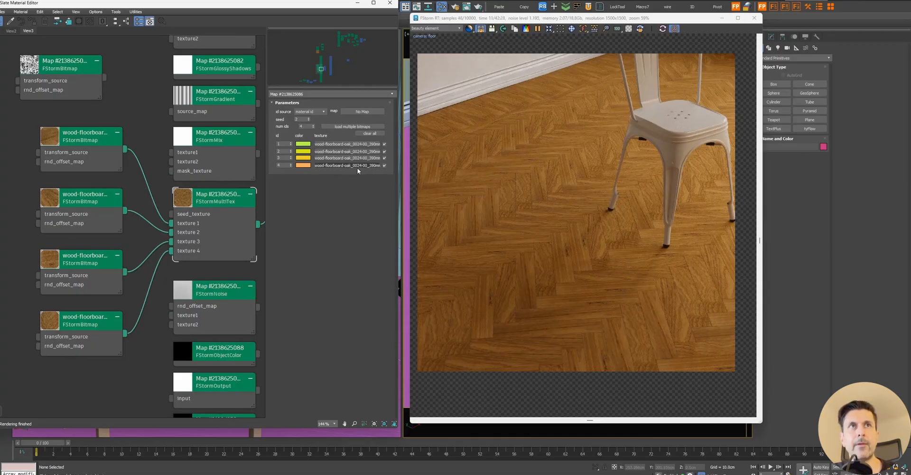
left_click_drag(133, 127, 67, 373)
key("Delete")
Step: Move the FStorm material beside the FStormNoise map, open the noise parameters and connect the map to diffuse_tex
middle_click_drag(103, 206, 79, 199)
scroll(79, 199, "down", 3)
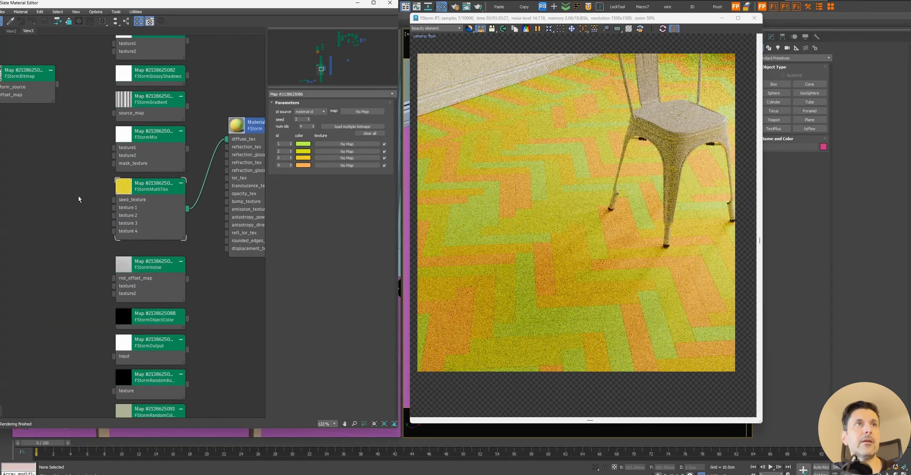
middle_click_drag(200, 142, 155, 78)
left_click_drag(211, 65, 219, 204)
double_click(110, 201)
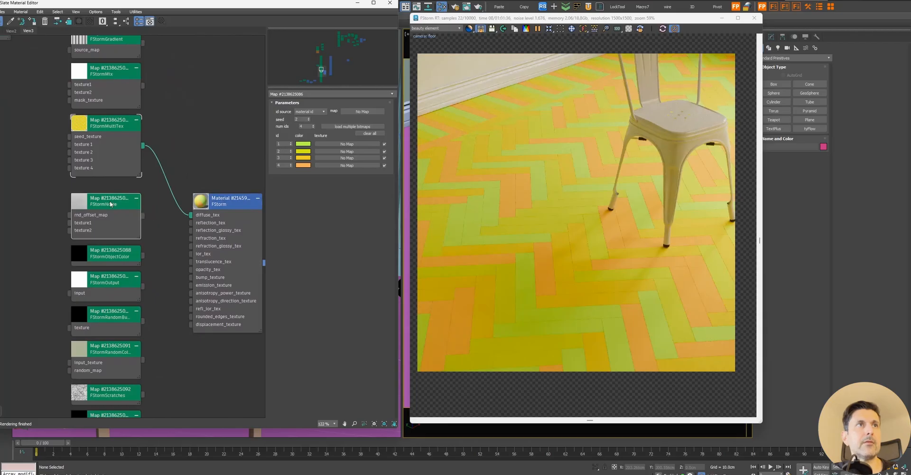
left_click_drag(142, 216, 193, 217)
Step: Open the floor's FStormSwitchMat parameters and set it to use material 1
scroll(205, 158, "down", 5)
middle_click_drag(224, 144, 10, 268)
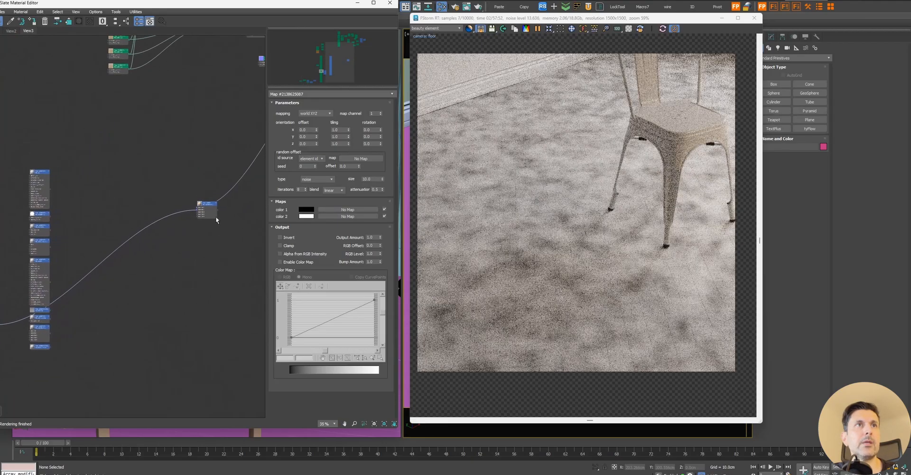
double_click(209, 206)
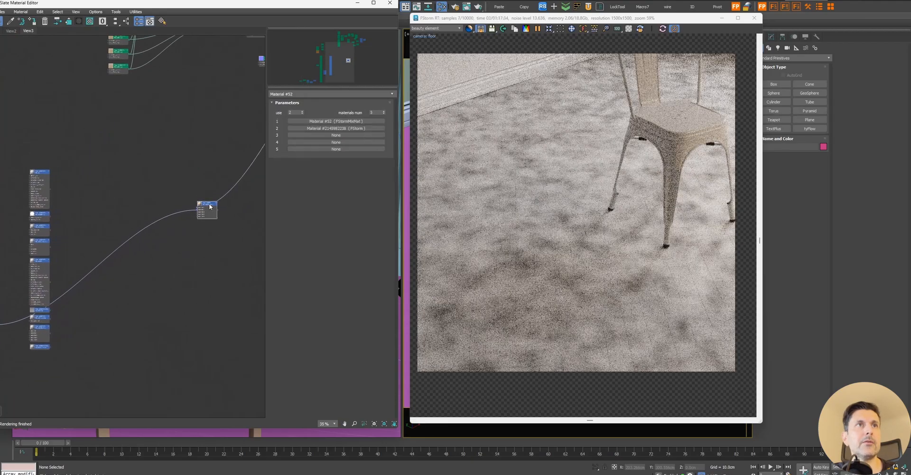
left_click(302, 114)
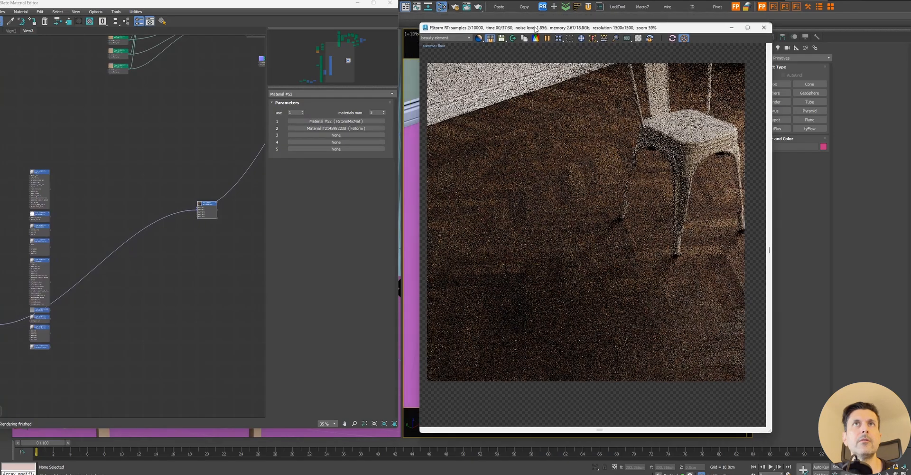
Step: Switch the viewport to the material ball camera and enlarge the ball to 100% zoom in the interactive render
left_click_drag(536, 30, 543, 34)
left_click(419, 34)
mouse_move(475, 41)
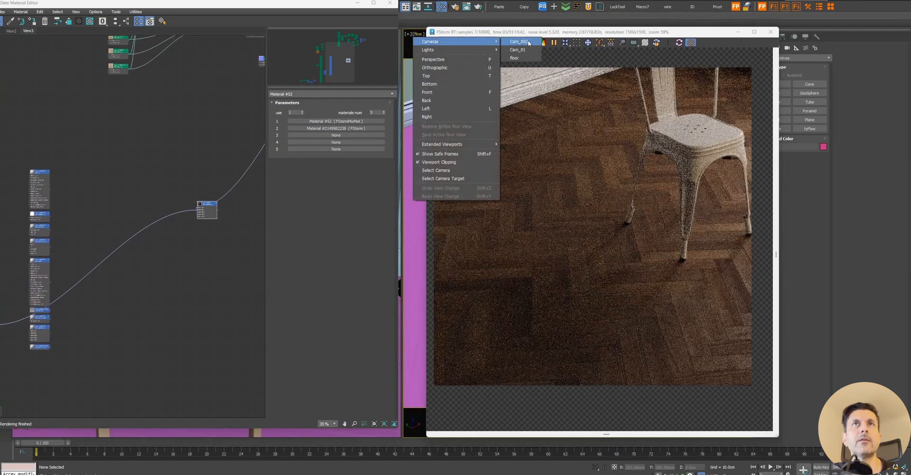
left_click(527, 42)
left_click_drag(618, 34, 589, 32)
scroll(552, 221, "up", 2)
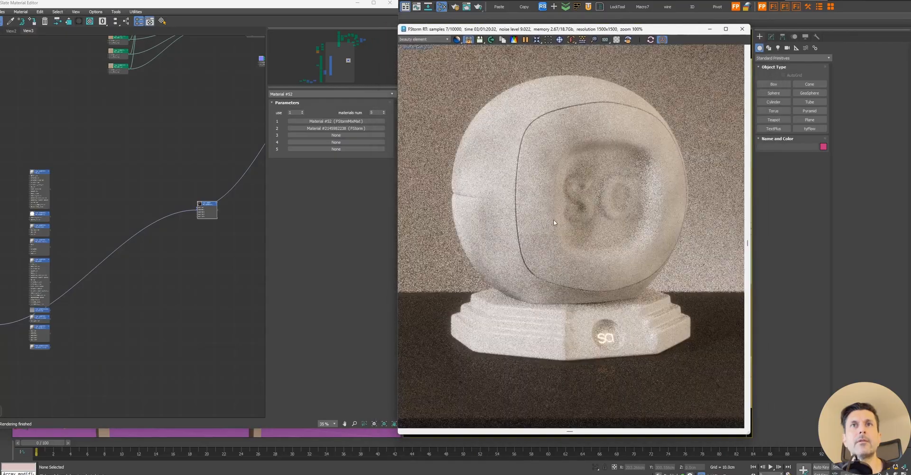
Step: Return to the FStormNoise map, open its parameters and collapse the Output section
middle_click_drag(21, 381, 194, 326)
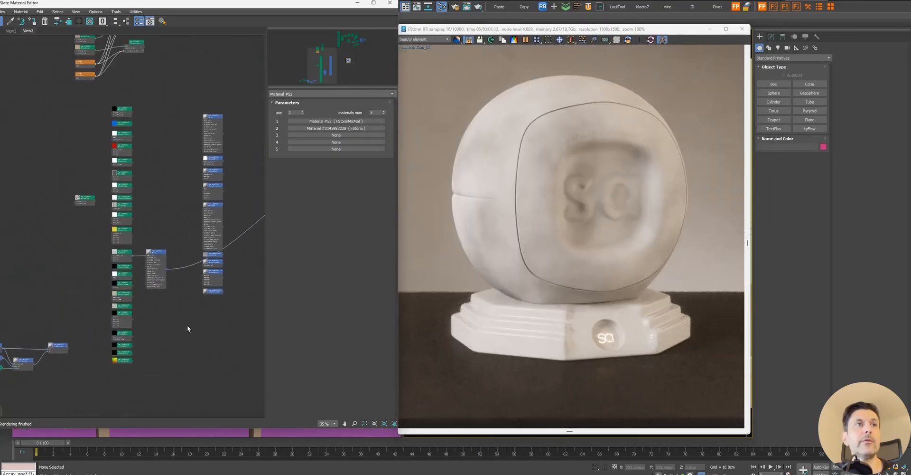
scroll(110, 242, "up", 8)
left_click(130, 205)
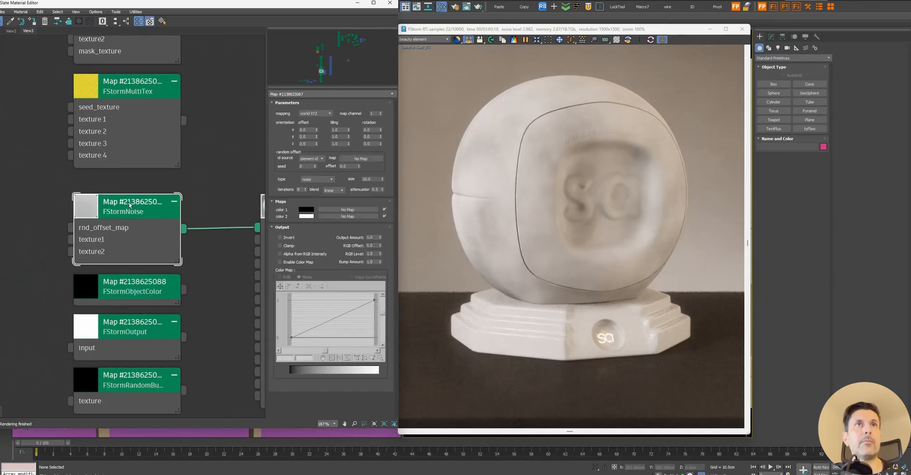
left_click(299, 228)
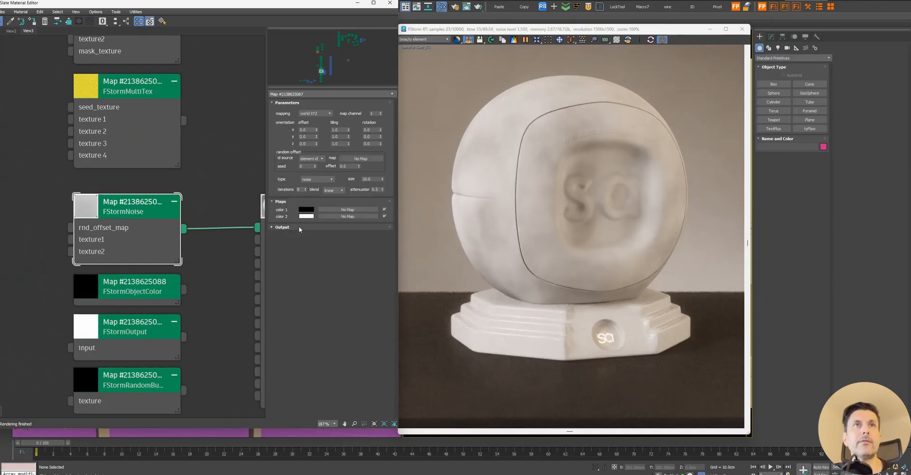
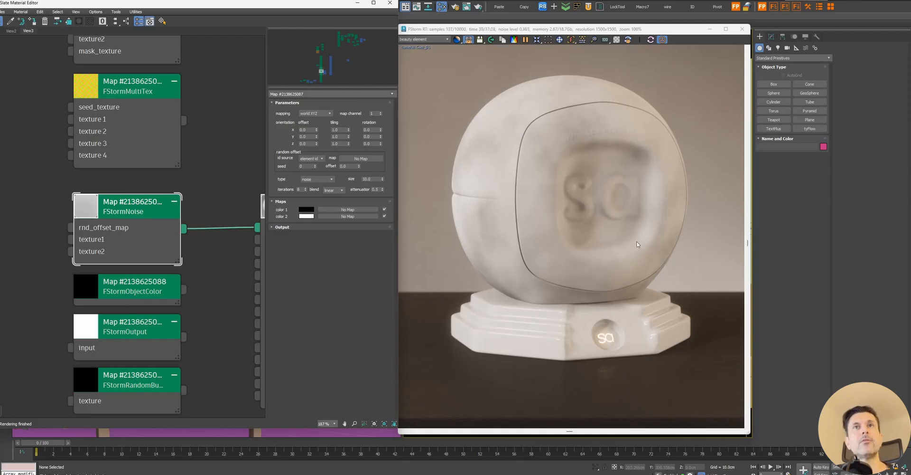
Step: Review the FStormNoise ID source and noise type options, moving the render window clear of the material editor
left_click(313, 159)
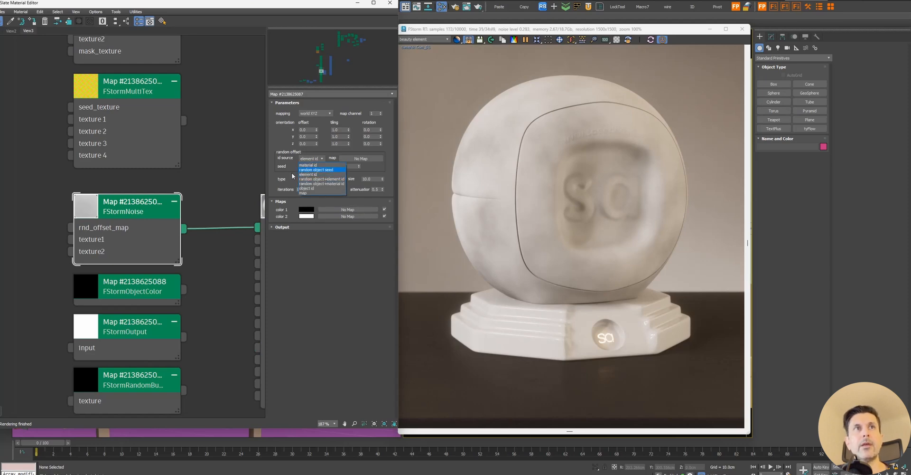
left_click(301, 160)
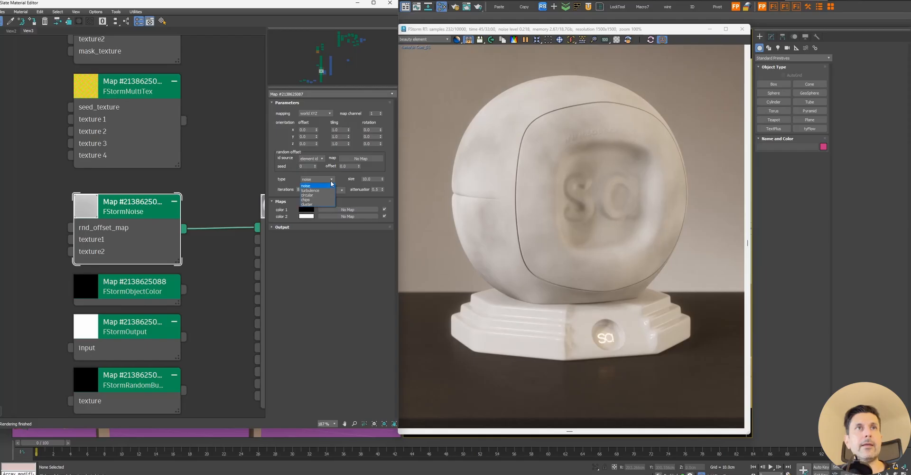
left_click(472, 29)
mouse_move(514, 30)
left_mouse_down()
mouse_move(567, 30)
mouse_move(517, 32)
left_mouse_up()
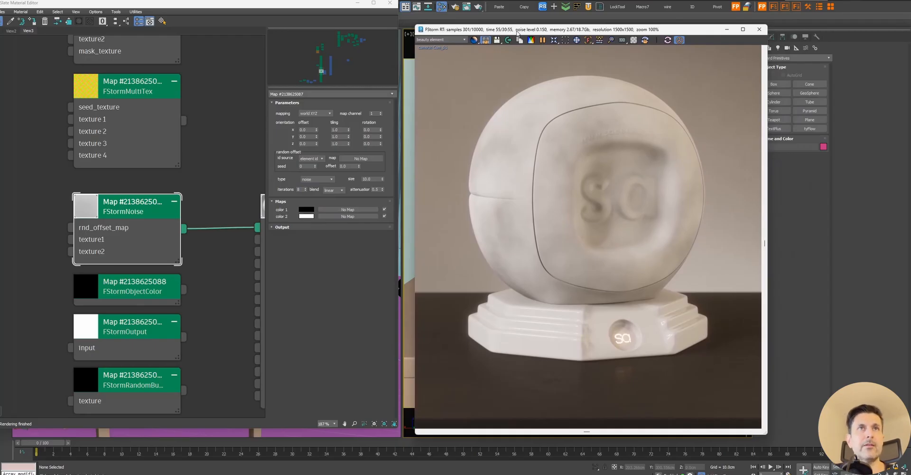
middle_click_drag(206, 230, 178, 201)
scroll(179, 202, "down", 1)
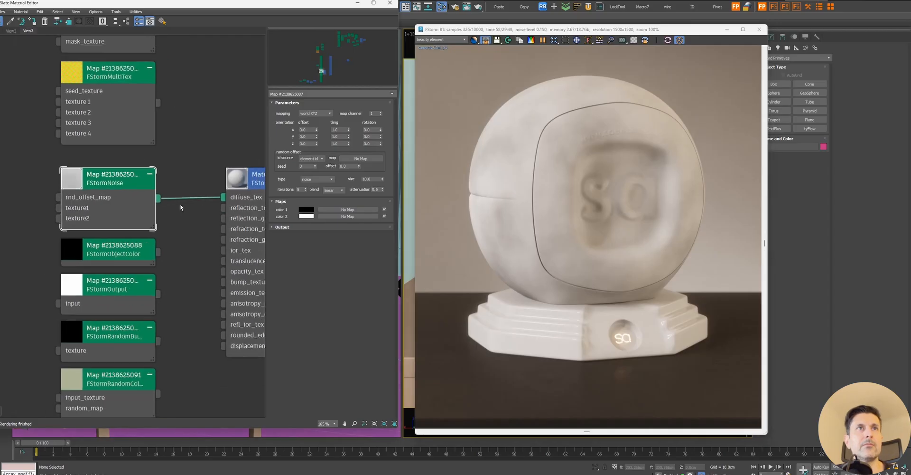
Step: Set the FStormNoise map's type to cluster and its size to 1.0, and check the blend options
left_click_drag(266, 181, 244, 177)
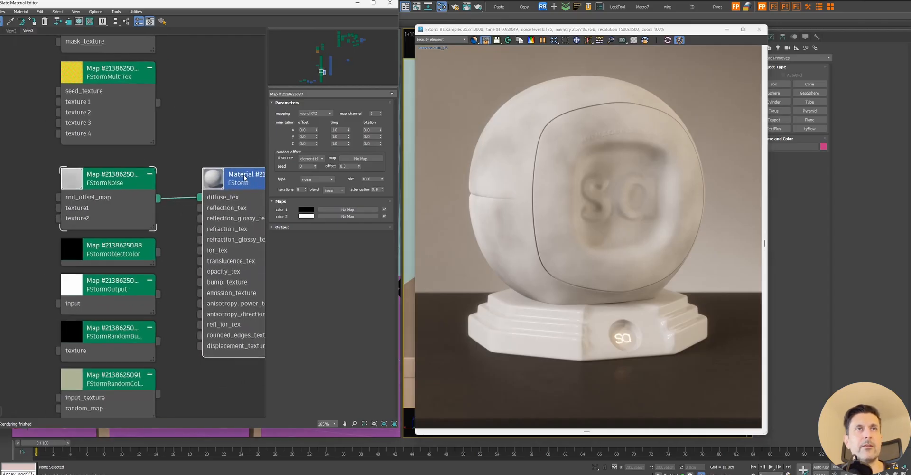
left_click(316, 179)
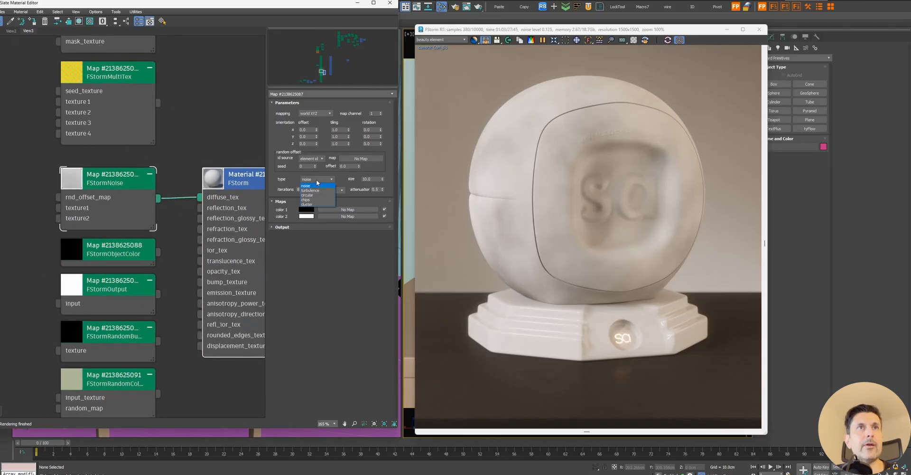
left_click(322, 204)
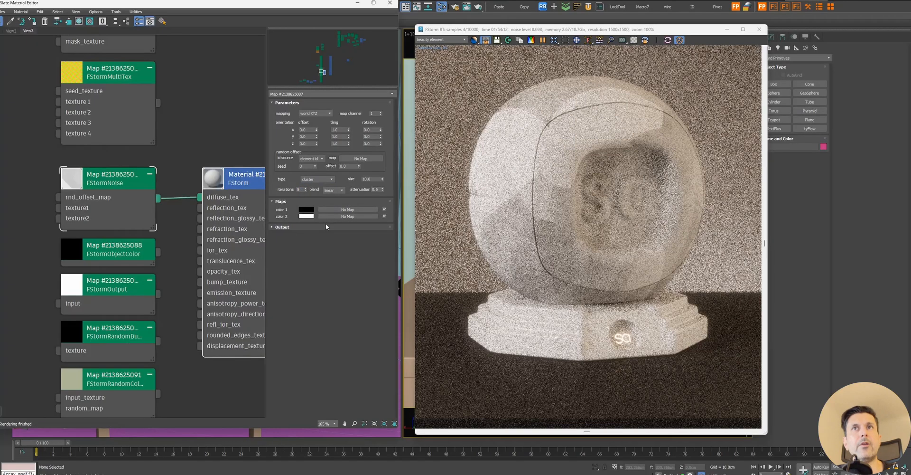
double_click(373, 179)
type("1")
key("Return")
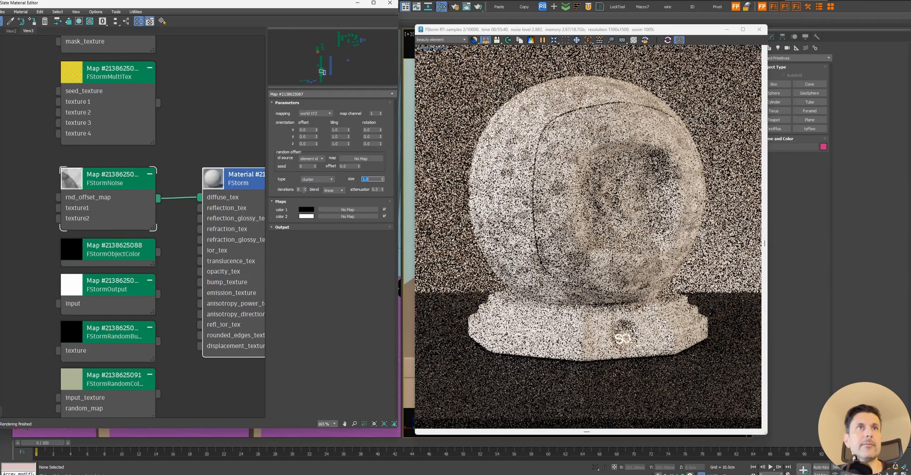
left_click(335, 191)
left_click(340, 190)
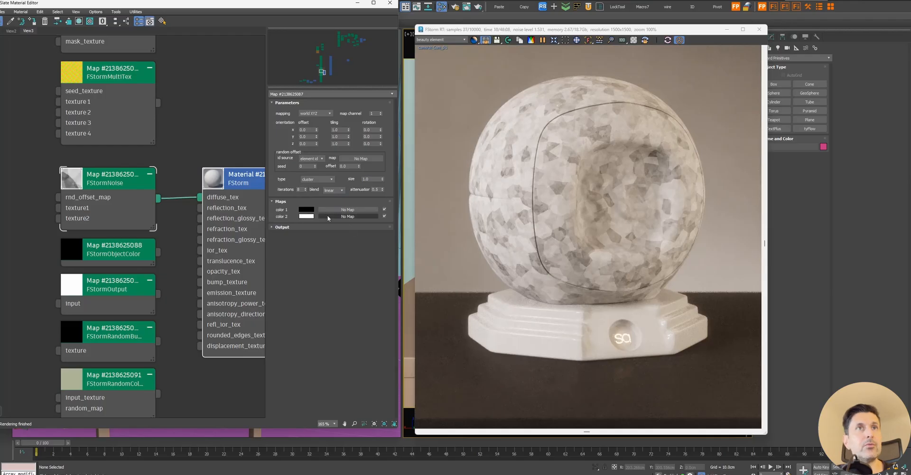
Step: Duplicate the FStormNoise map beside the original and connect the copy to the original's texture2 input
middle_click_drag(42, 197, 107, 200)
left_click_drag(194, 191, 41, 191, "shift")
middle_click_drag(86, 265, 145, 266)
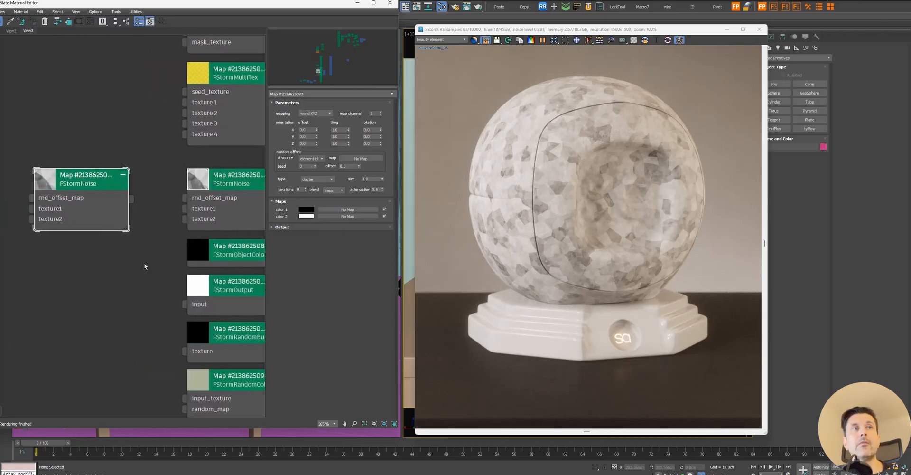
left_click_drag(172, 214, 185, 219)
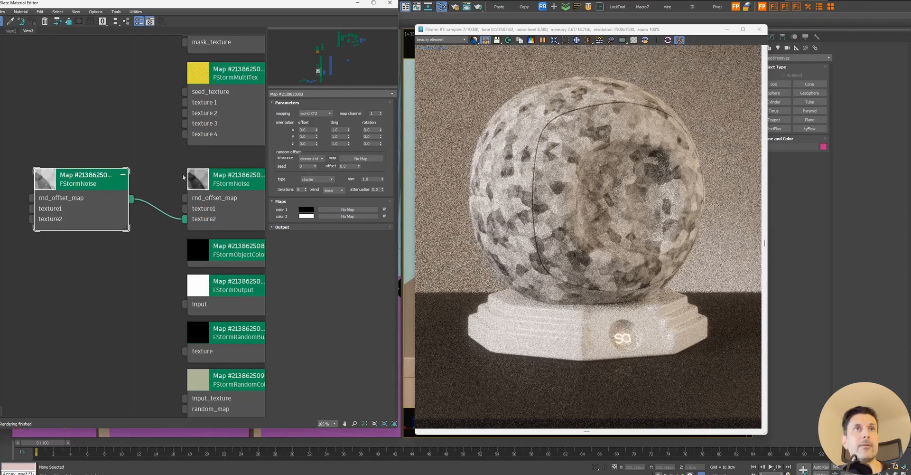
Step: Set the copied FStormNoise map's type to noise and its size to 0.1, and inspect the fine grain in the render
left_click(318, 179)
left_click(321, 186)
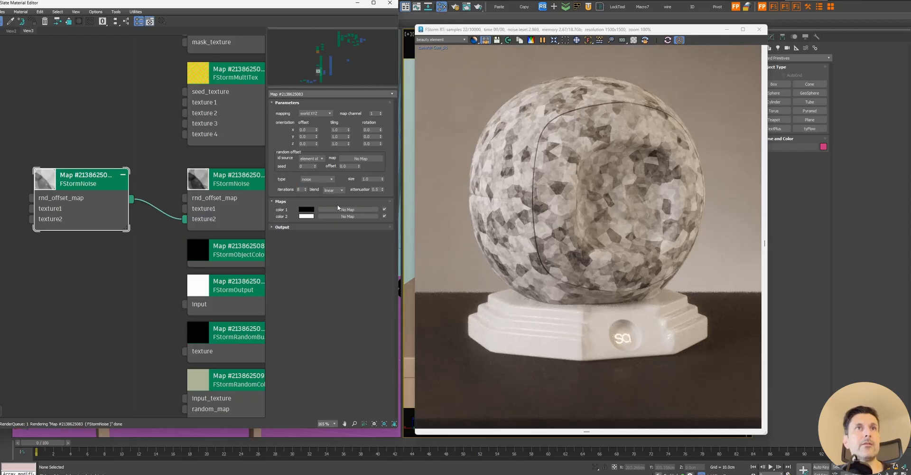
left_click(365, 179)
type(".1")
key("Return")
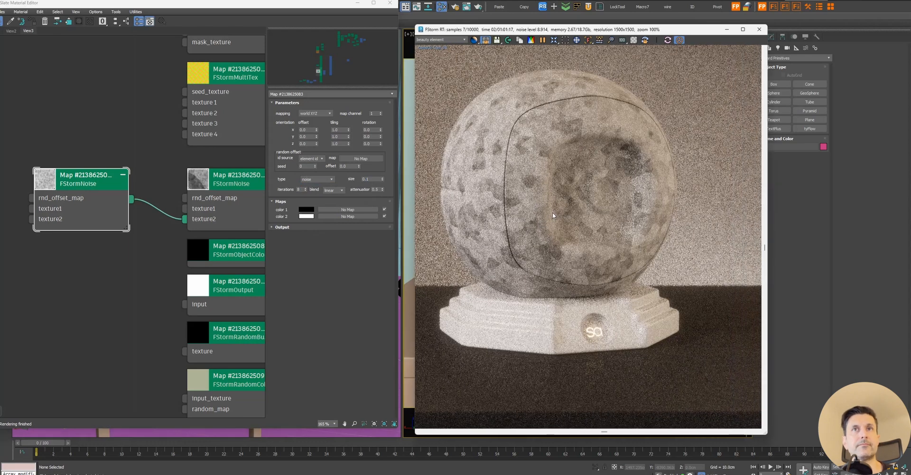
scroll(569, 227, "up", 1)
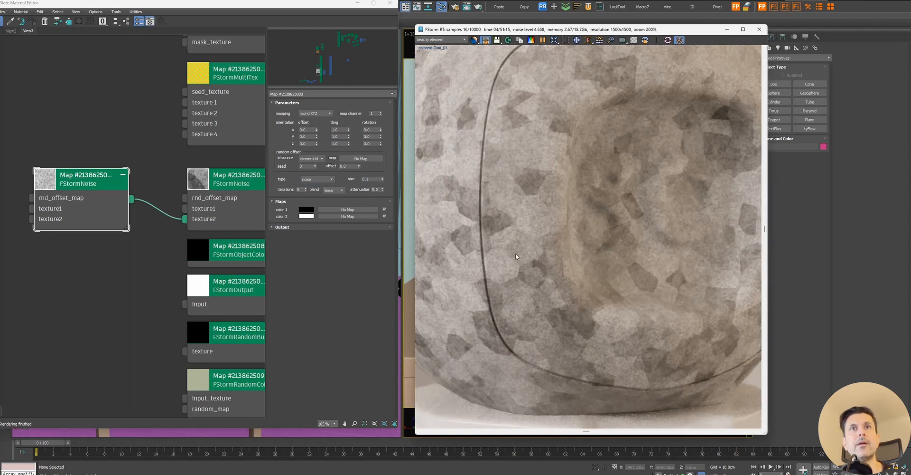
scroll(529, 227, "up", 2)
scroll(527, 223, "down", 3)
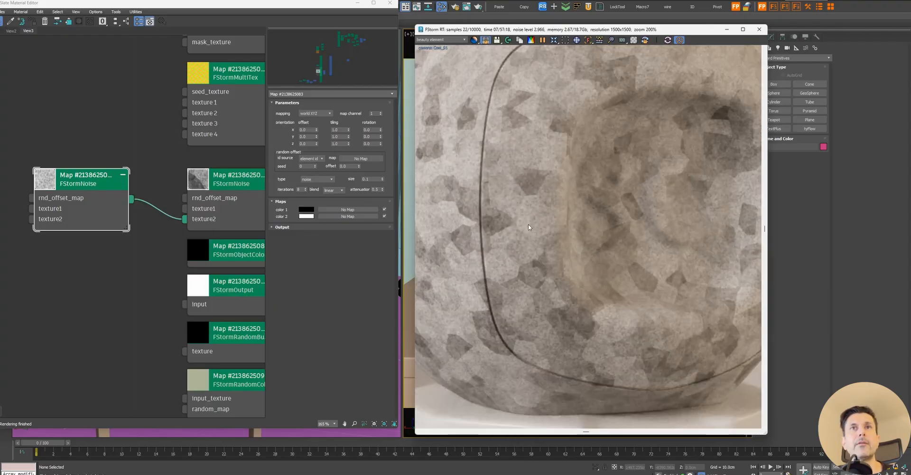
Step: Disconnect the FStormNoise map from the material's diffuse_tex and connect it to bump_texture instead
middle_click_drag(215, 225, 51, 205)
left_click_drag(216, 152, 239, 152)
left_click(142, 178)
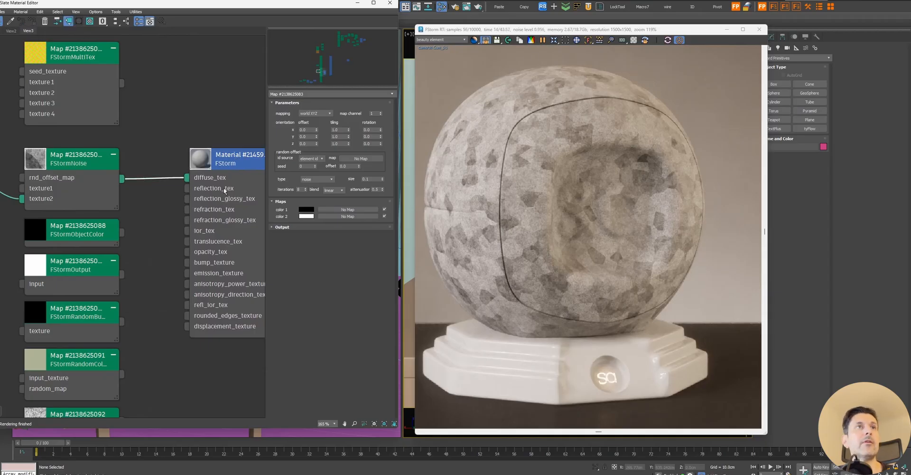
key("Delete")
left_click_drag(122, 179, 187, 262)
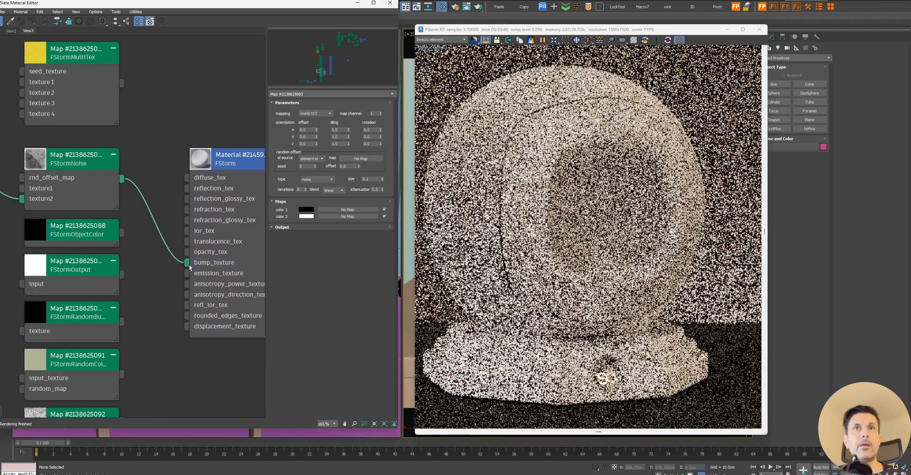
Step: Open the FStorm material's parameters and set the bump map amount to 0.1 cm
double_click(243, 171)
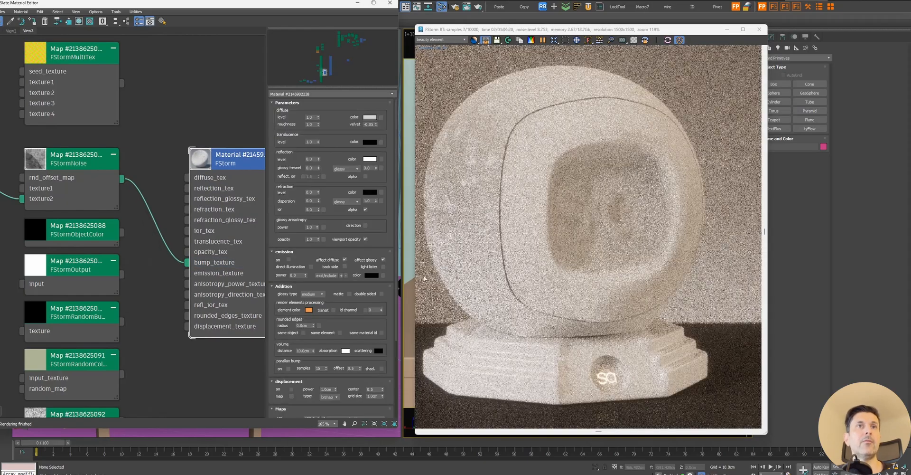
left_click_drag(382, 238, 390, 110)
double_click(311, 391)
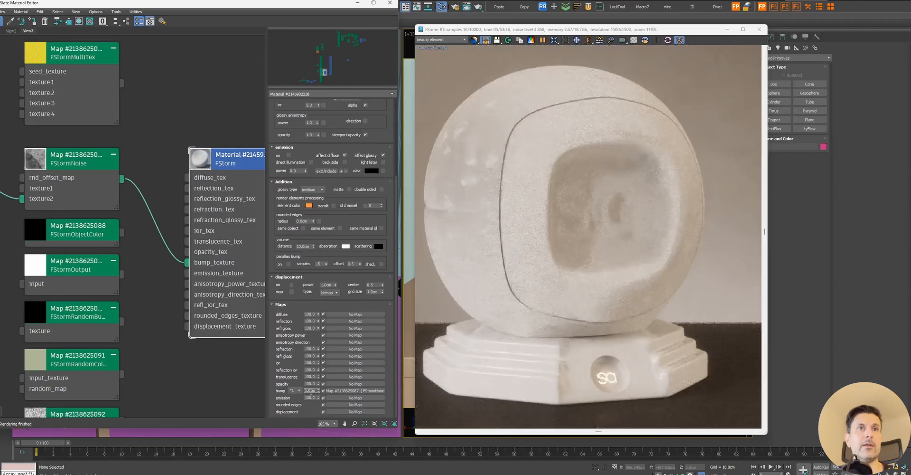
type("0.1")
key("Return")
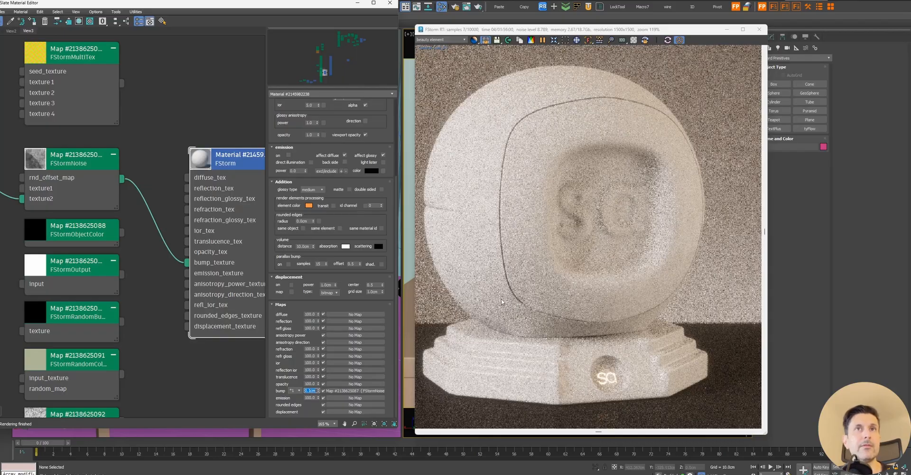
Step: Examine the noise bump on the material ball's surface up close and at several magnifications in the interactive render
scroll(518, 275, "up", 4)
left_click_drag(578, 287, 616, 323)
left_click_drag(635, 149, 594, 314)
scroll(626, 131, "up", 3)
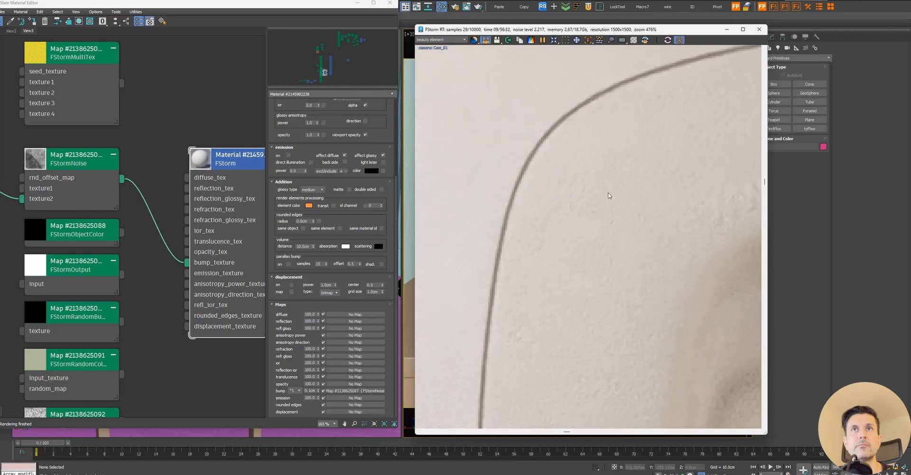
scroll(609, 195, "down", 4)
scroll(580, 250, "up", 3)
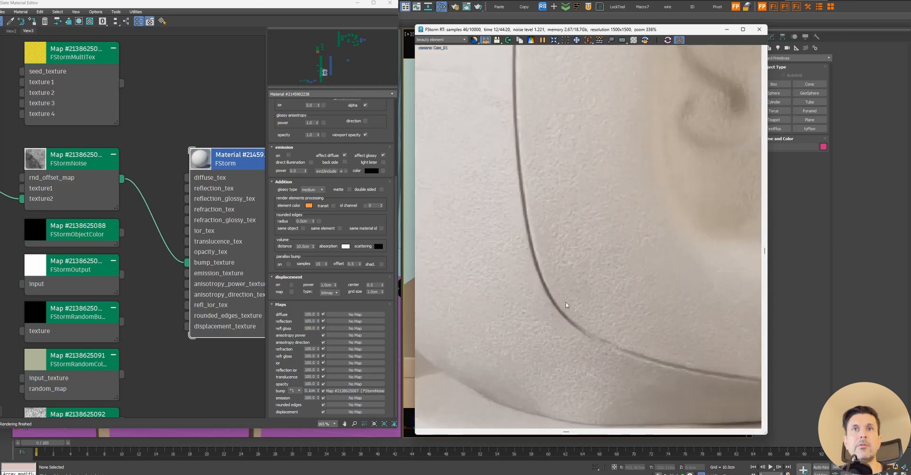
scroll(577, 287, "down", 3)
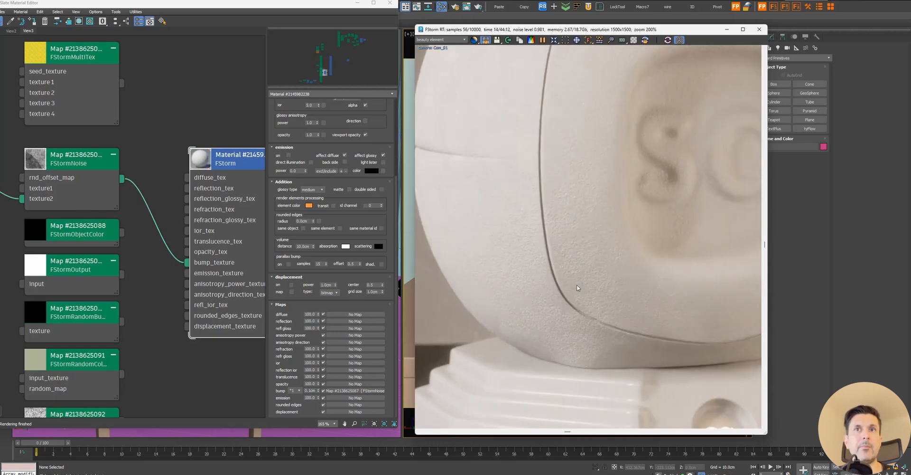
scroll(580, 266, "down", 3)
scroll(576, 193, "up", 5)
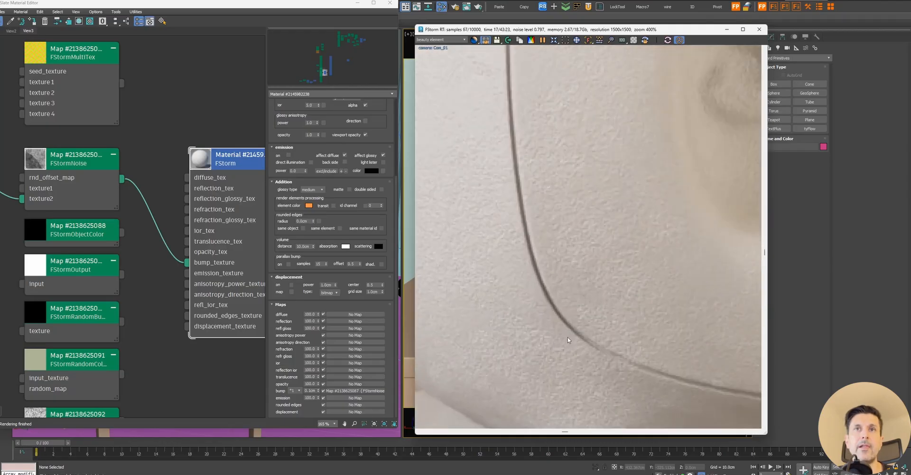
Step: Disconnect the secondary FStormNoise map from texture2 and delete it
middle_click_drag(133, 207, 273, 174)
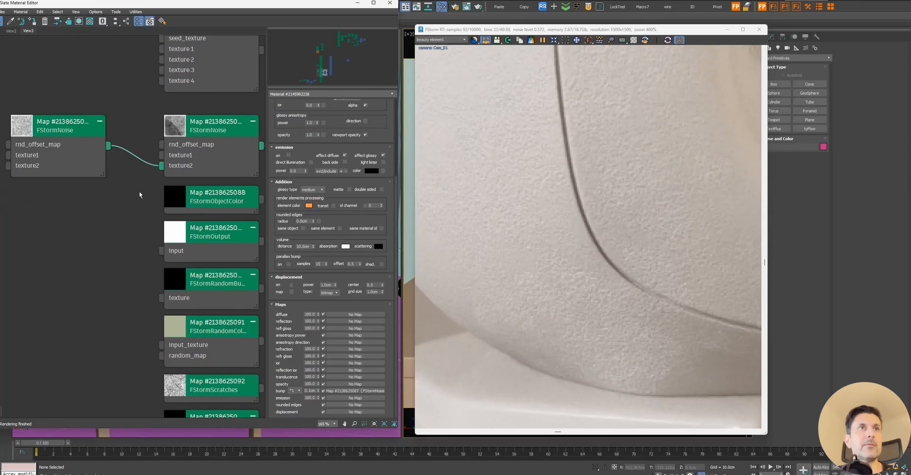
scroll(140, 195, "down", 3)
middle_click_drag(135, 193, 57, 187)
left_click(57, 185)
key("Delete")
double_click(107, 169)
middle_click_drag(11, 243, 72, 242)
double_click(66, 178)
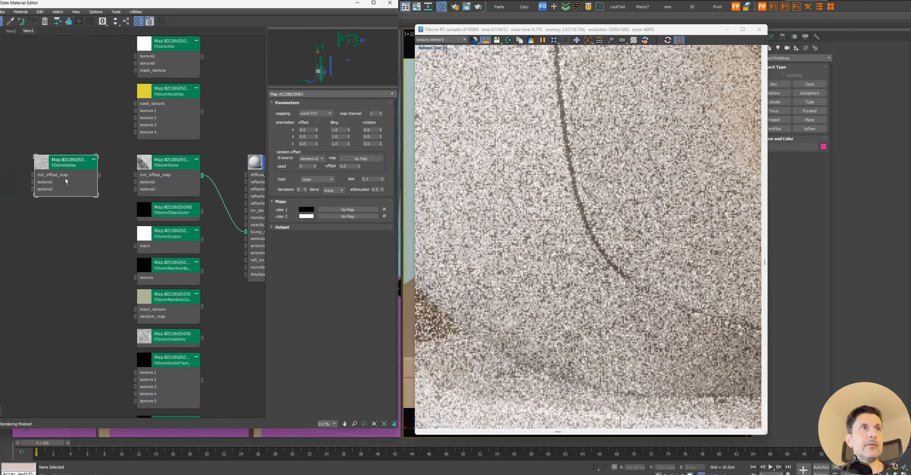
key("Delete")
Step: Open the FStormObjectColor map's parameters and show the material ball at 100% zoom in the interactive render
double_click(184, 214)
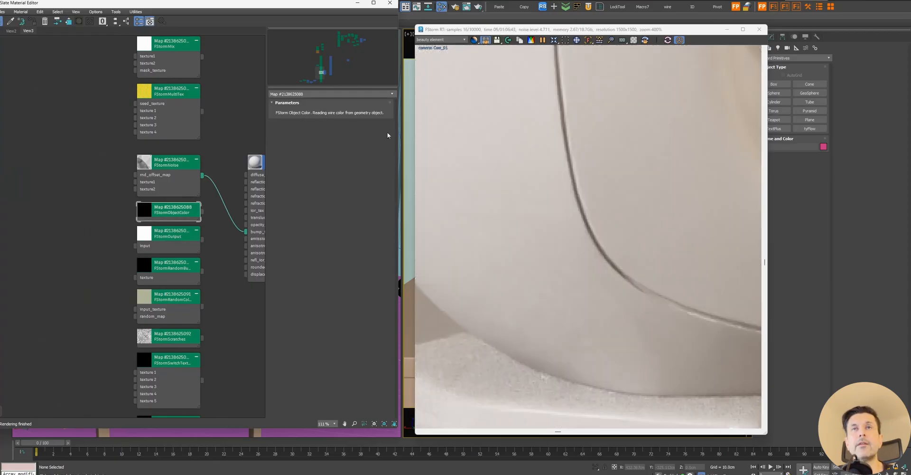
left_click(575, 40)
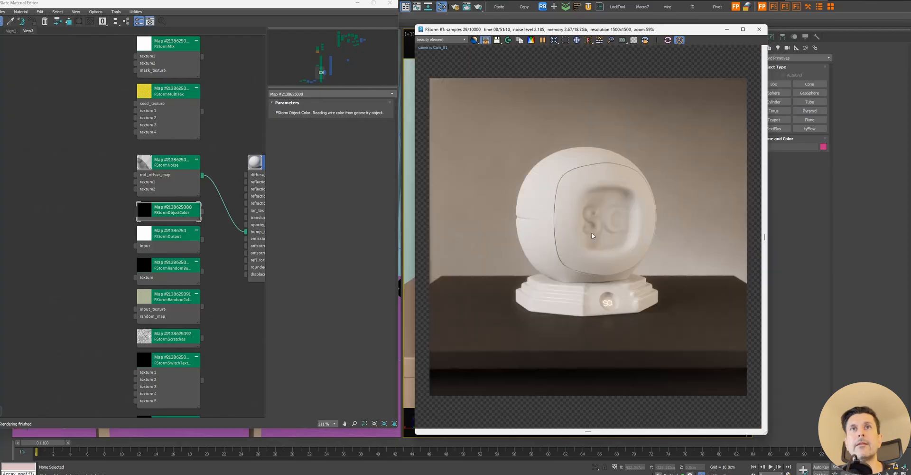
scroll(602, 231, "up", 3)
scroll(159, 190, "up", 1)
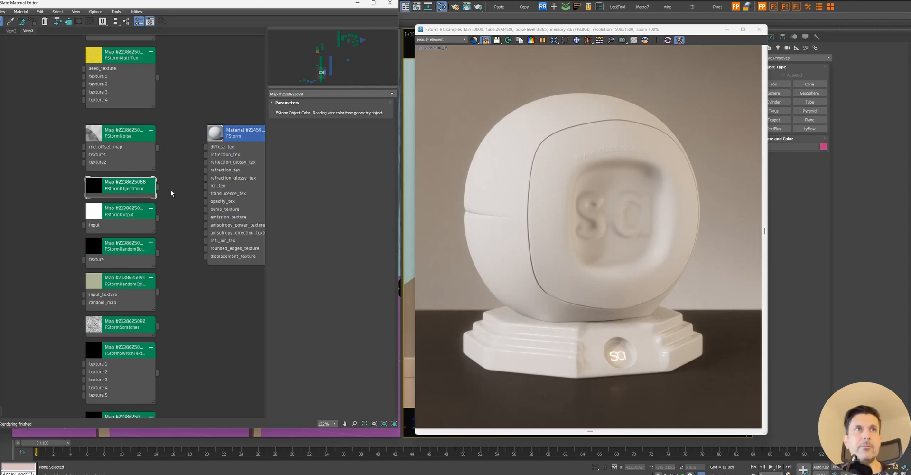
Step: Open the FStormOutput map and review its Parameters and Output sections
left_click(129, 219)
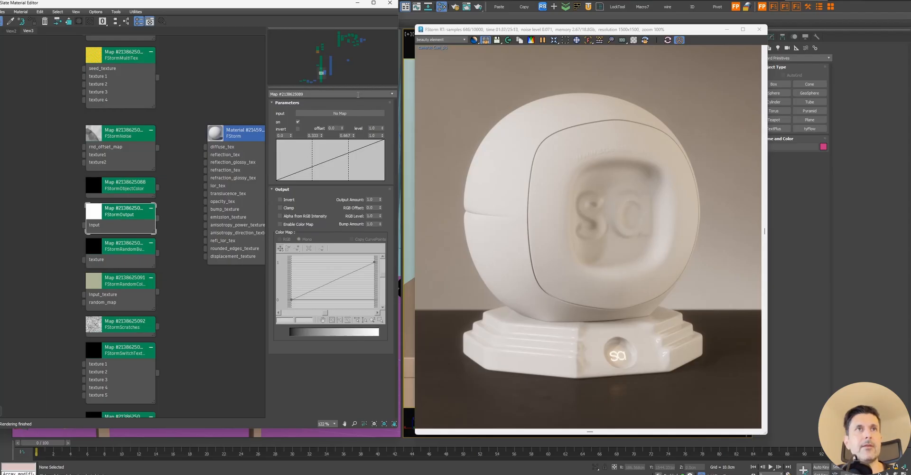
left_click(281, 103)
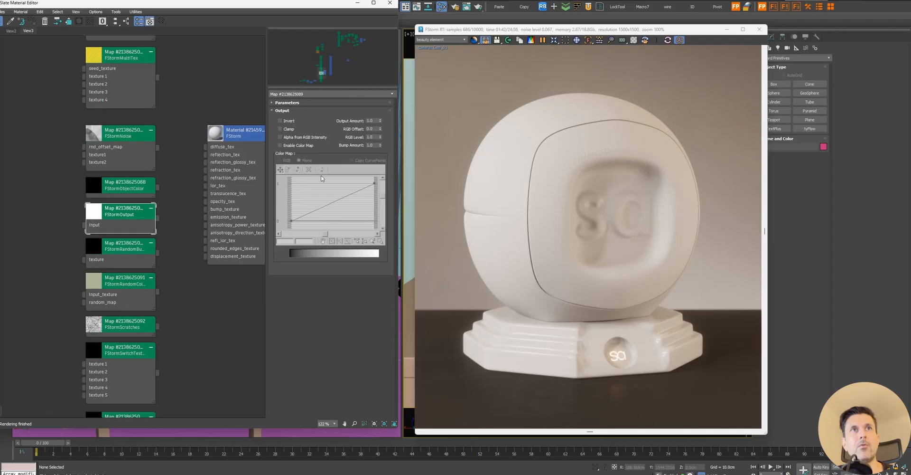
left_click(291, 104)
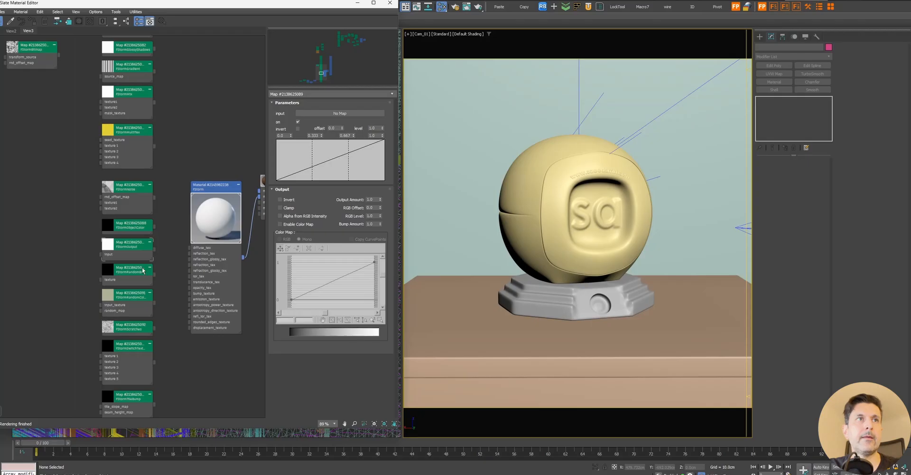
Step: Open the FStormRandomBump map's parameters and widen its node so that the full map name fits
left_click(135, 273)
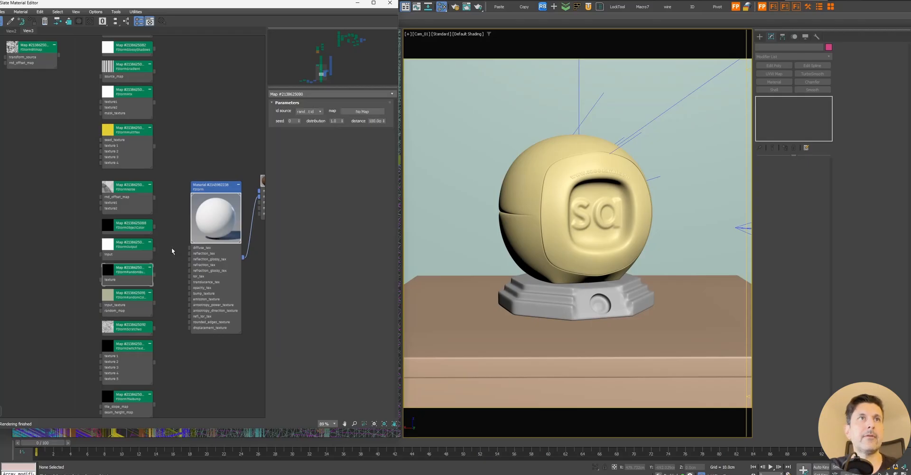
scroll(125, 275, "up", 3)
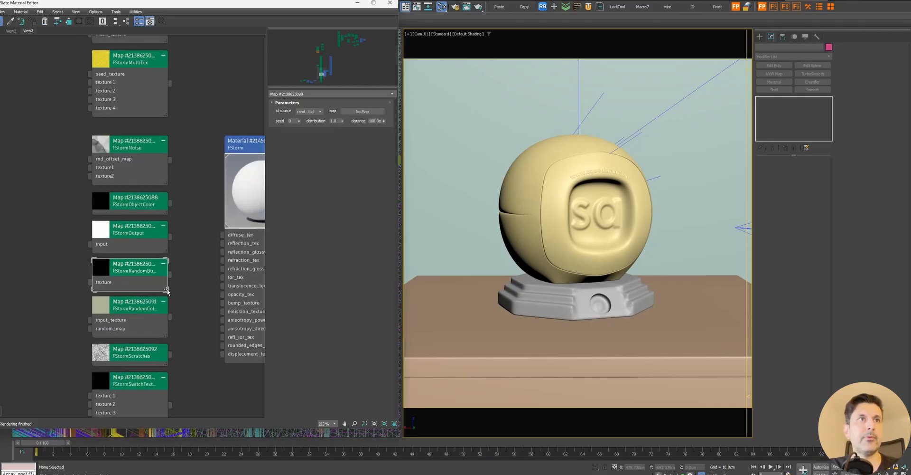
left_click_drag(175, 292, 177, 292)
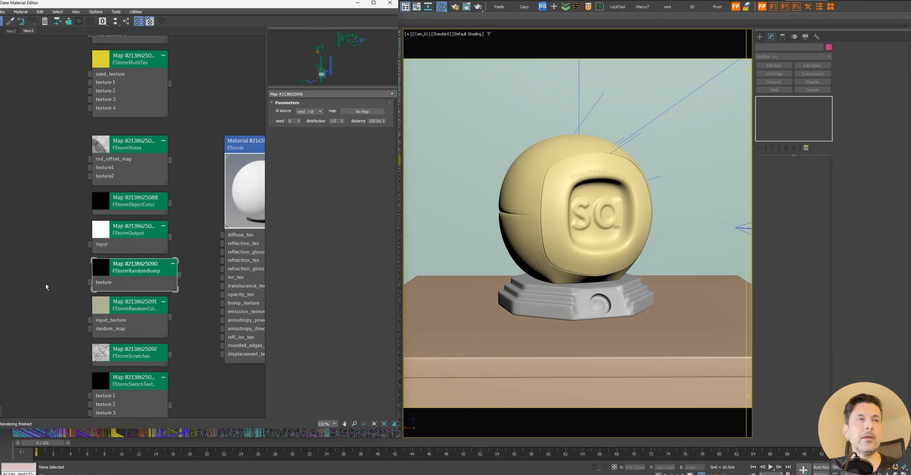
left_click_drag(127, 275, 118, 275)
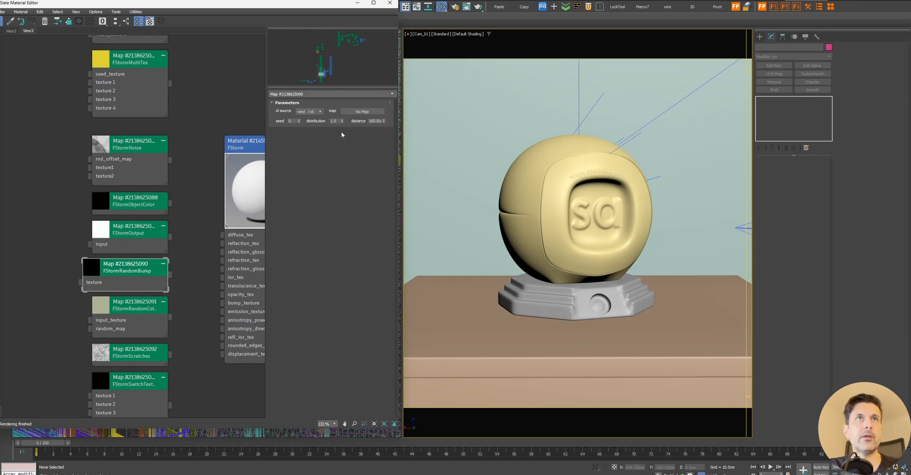
left_click_drag(257, 145, 228, 146)
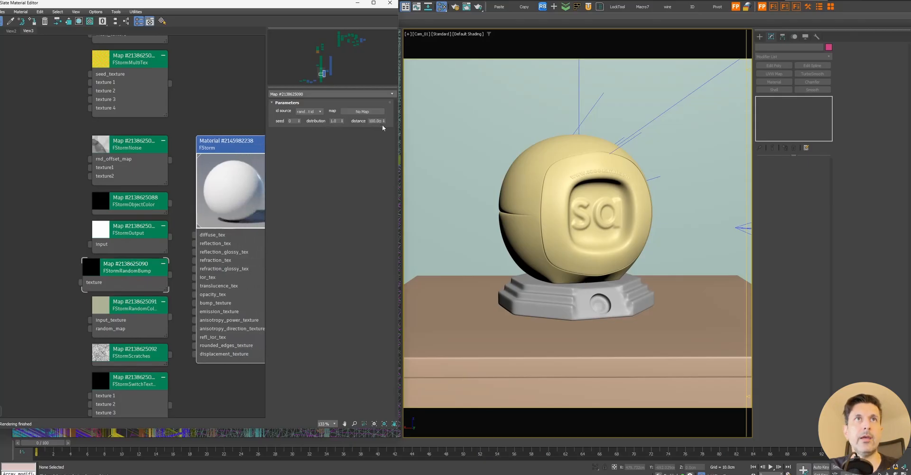
left_click_drag(237, 150, 255, 150)
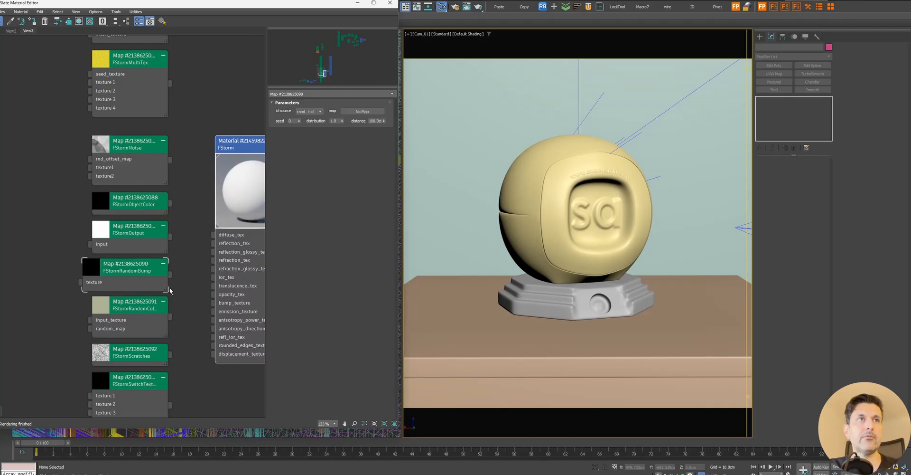
left_click_drag(169, 291, 167, 291)
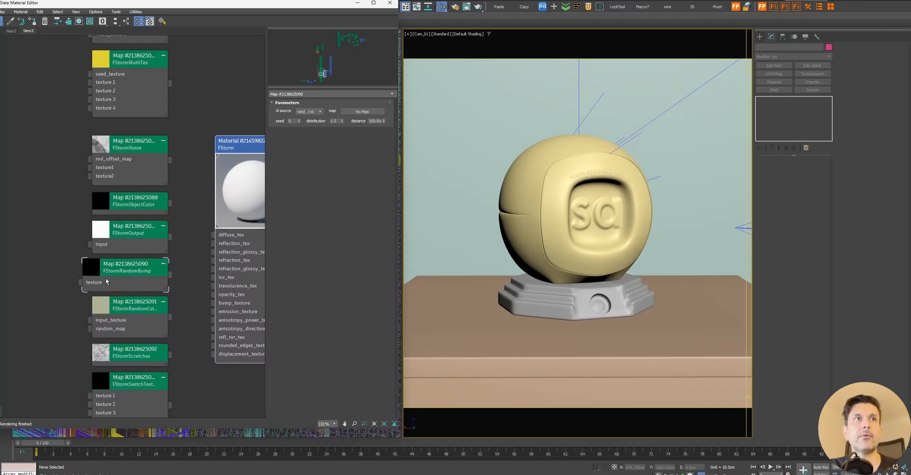
Step: Open the FStormRandomColor map's parameters and connect the map to the FStorm material's diffuse_tex input
middle_click_drag(200, 306, 212, 232)
left_click(180, 240)
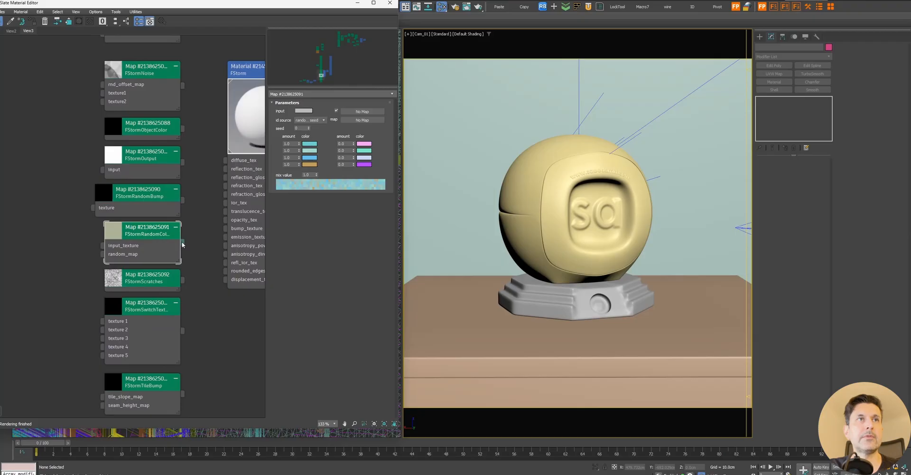
left_click_drag(183, 242, 226, 163)
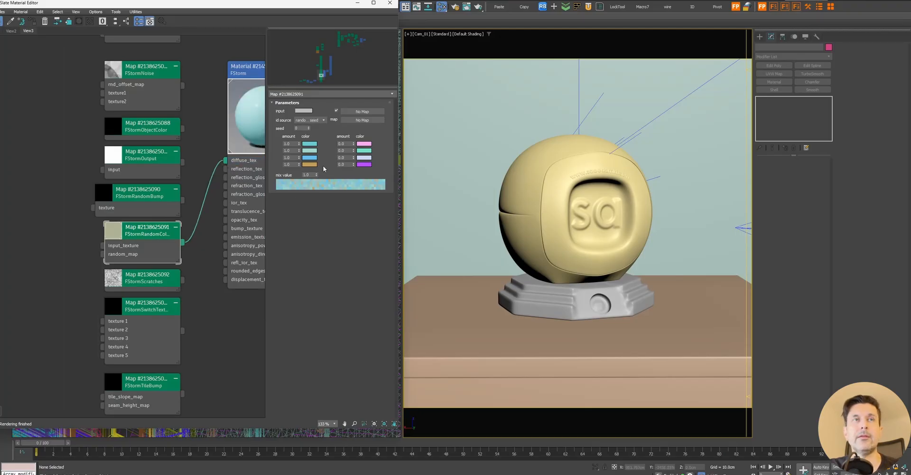
Step: Switch the viewport to the floor camera and start the FStorm interactive render
left_click(424, 34)
mouse_move(430, 42)
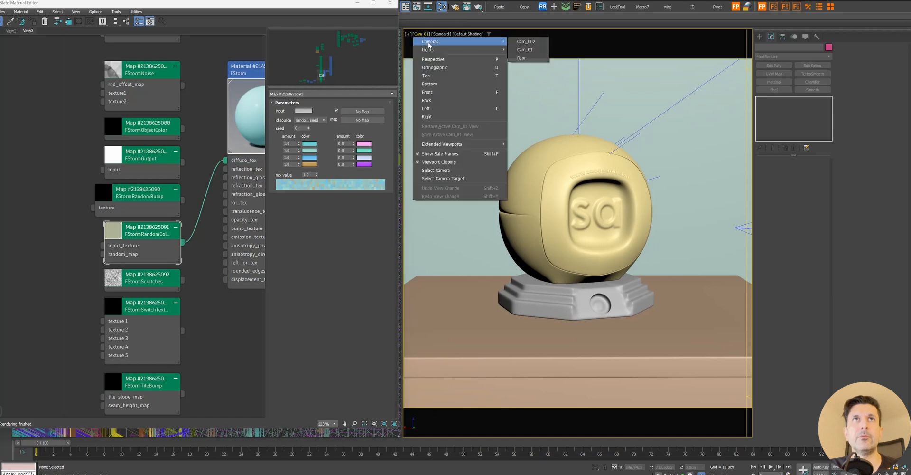
left_click(522, 58)
right_click(528, 94)
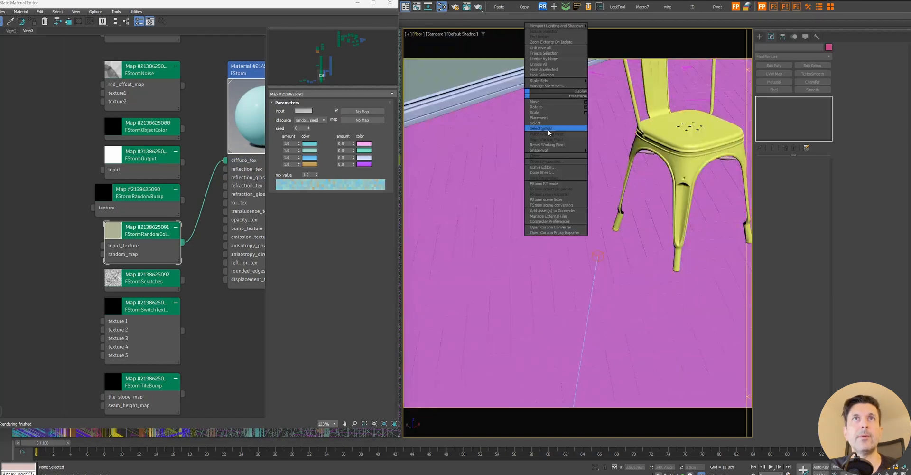
left_click(565, 183)
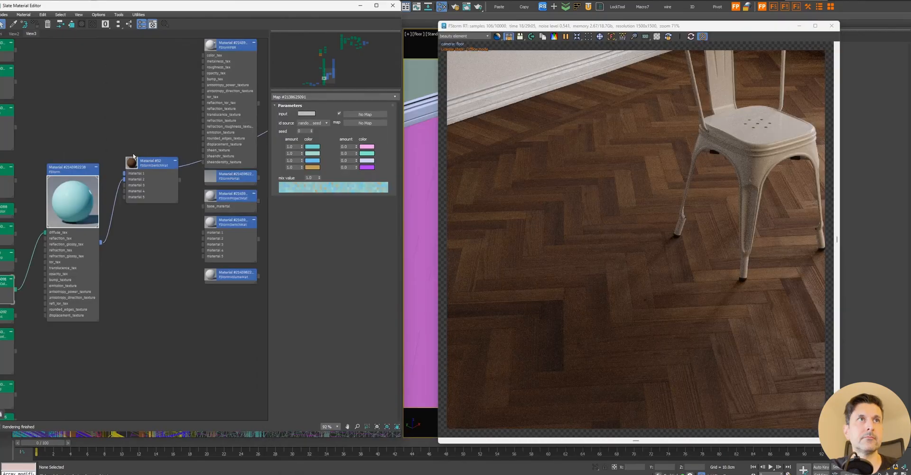
Step: Set the floor's FStormSwitchMat material to use material 2
scroll(133, 228, "up", 2)
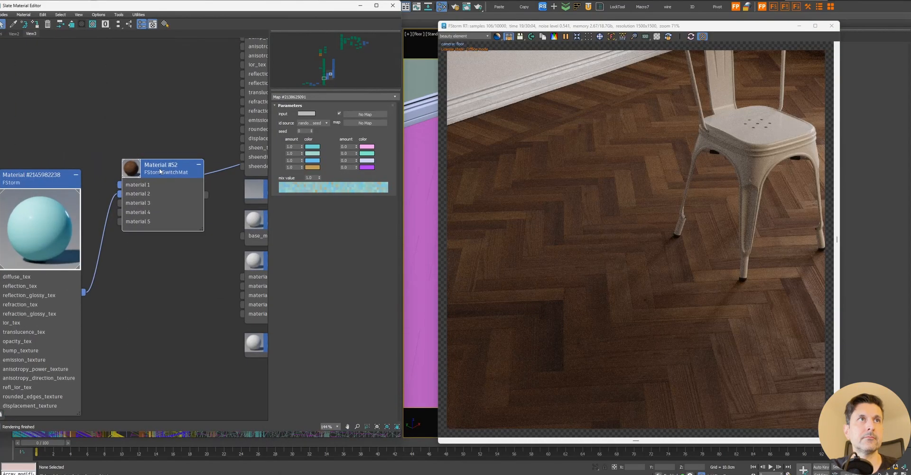
left_click(162, 166)
middle_click_drag(107, 296, 195, 273)
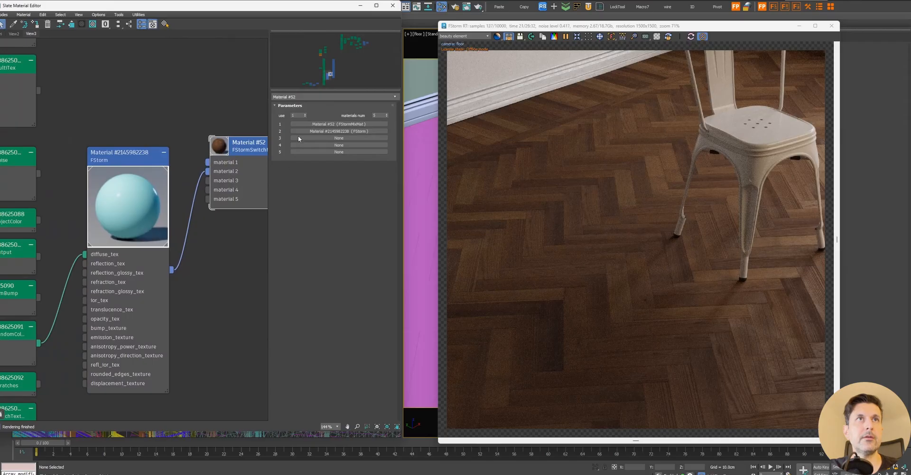
left_click(304, 114)
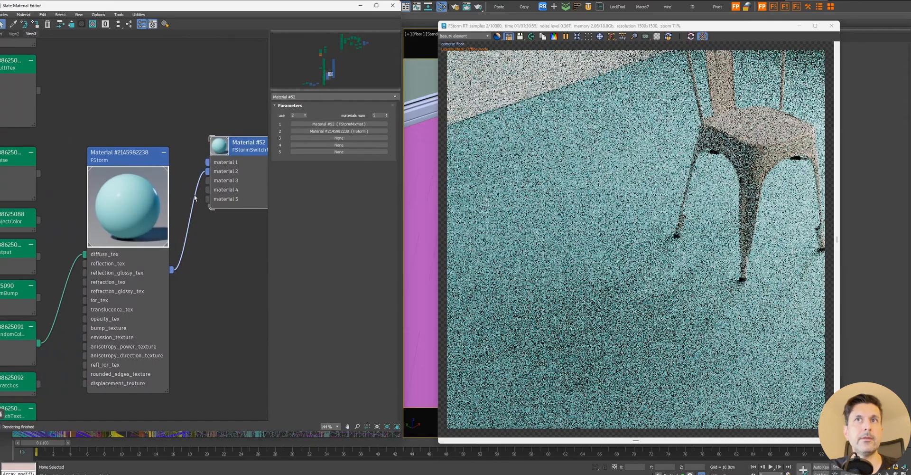
Step: Try material id as the FStormRandomColor map's id source and settle on element id
middle_click_drag(172, 184, 277, 146)
middle_click_drag(153, 276, 183, 258)
left_click(161, 271)
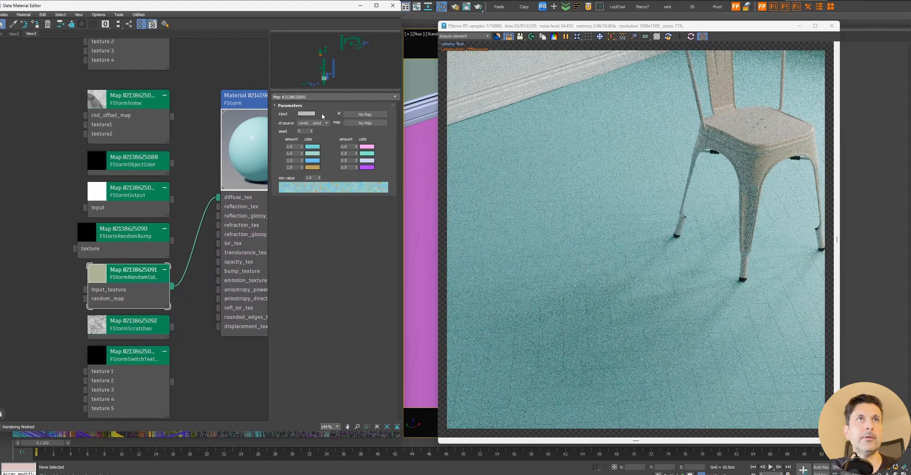
left_click(304, 123)
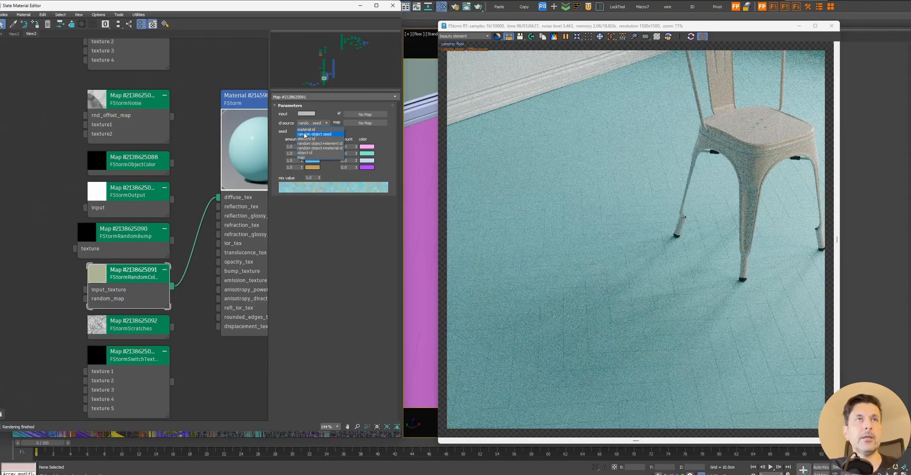
left_click(306, 129)
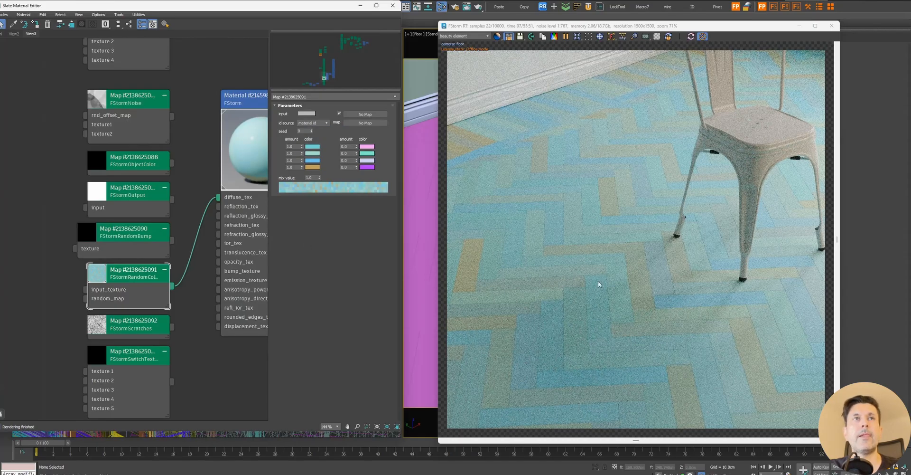
left_click(313, 123)
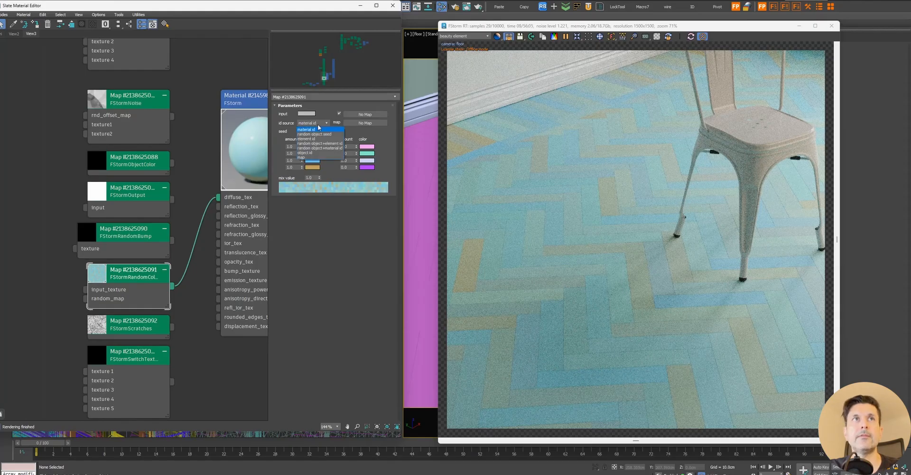
left_click(307, 139)
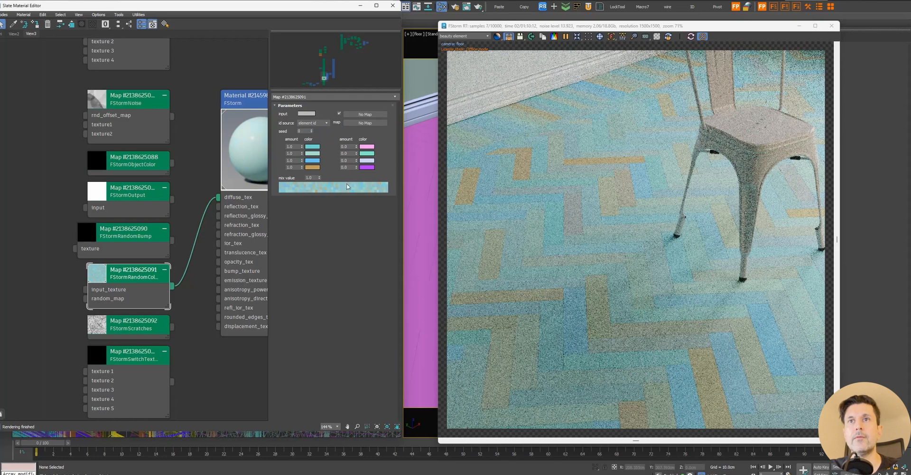
Step: Rearrange the node graph so that the FStormMultiTex and FStormRandomColor maps sit in a row before the FStorm material
scroll(61, 213, "down", 2)
middle_click_drag(62, 212, 97, 257)
left_click_drag(159, 310, 159, 310)
middle_click_drag(208, 194, 81, 177)
left_click_drag(218, 145, 262, 124)
scroll(38, 295, "down", 4)
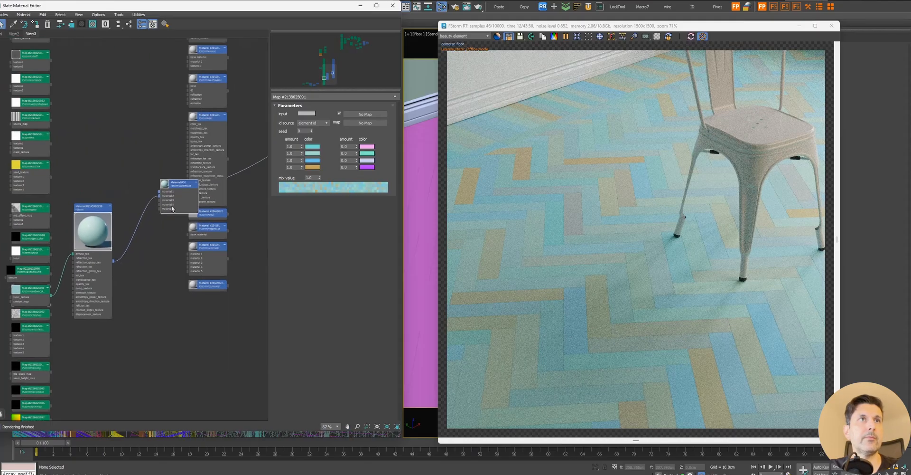
left_click_drag(85, 215, 143, 215)
left_click_drag(20, 291, 82, 214)
middle_click_drag(69, 247, 171, 245)
left_click_drag(160, 201, 142, 283)
left_click_drag(135, 207, 62, 226)
left_click_drag(135, 171, 154, 210)
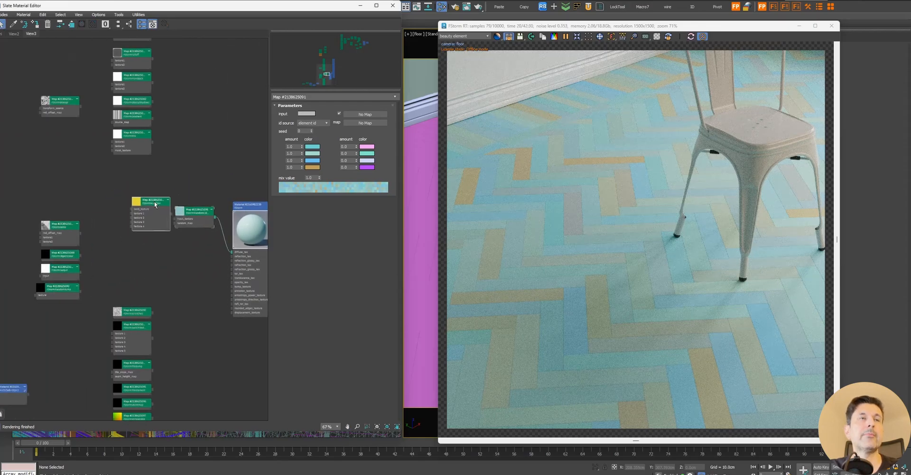
Step: Connect the FStormMultiTex map to the FStormRandomColor map's input_texture and align the two nodes
scroll(155, 210, "up", 5)
double_click(112, 181)
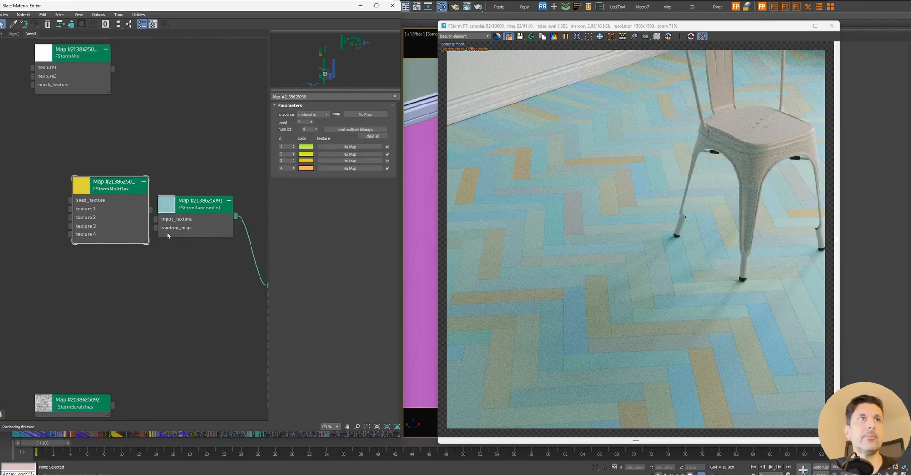
left_click_drag(120, 189, 157, 219)
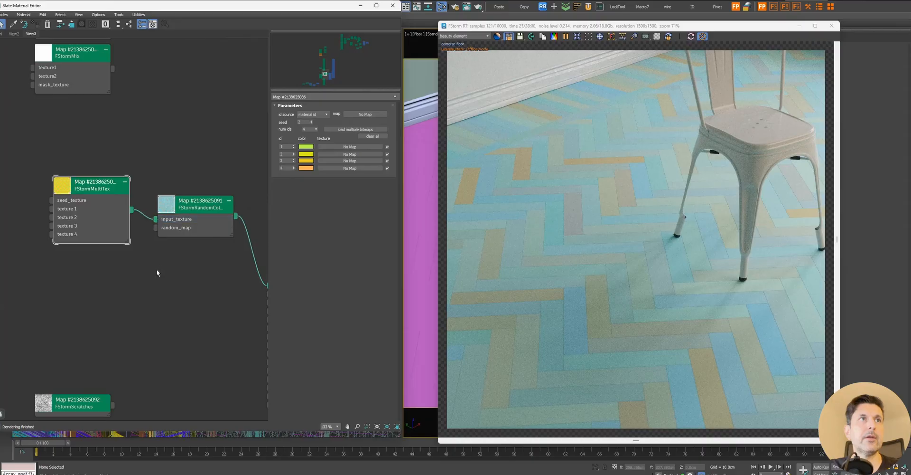
left_click_drag(93, 186, 88, 193)
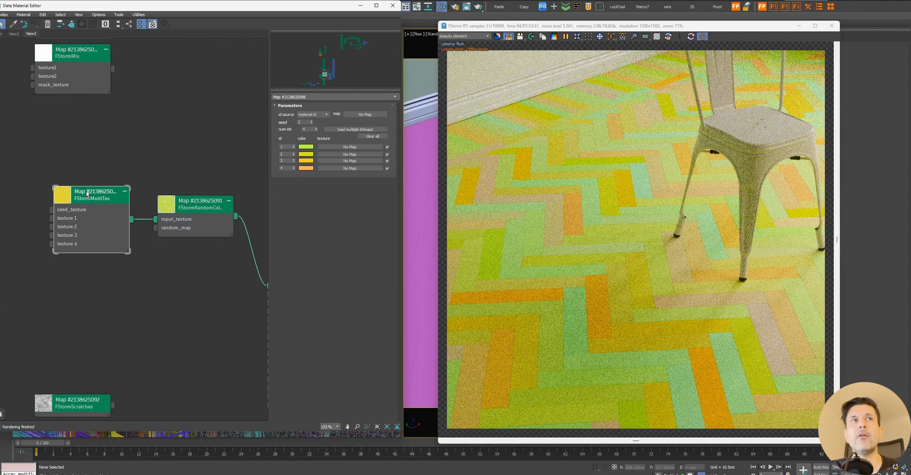
Step: Load three wood-boards-spruce bitmaps into the FStormMultiTex map as its textures
left_click(214, 203)
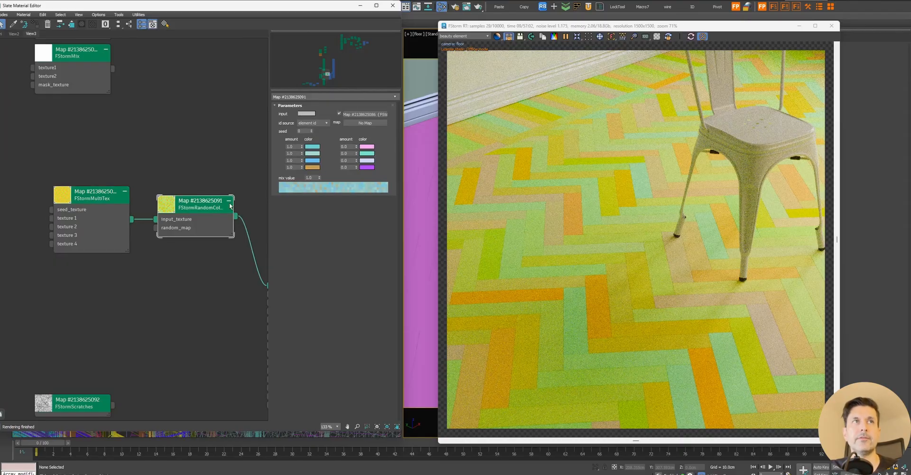
double_click(95, 200)
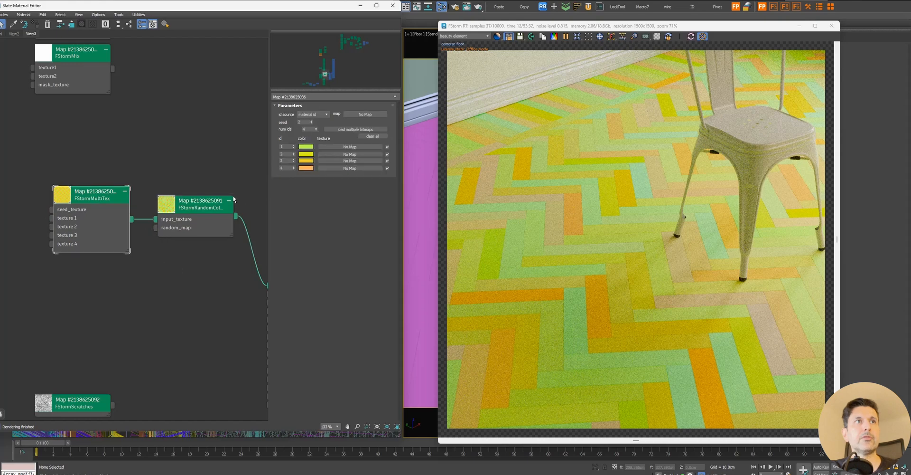
left_click(341, 129)
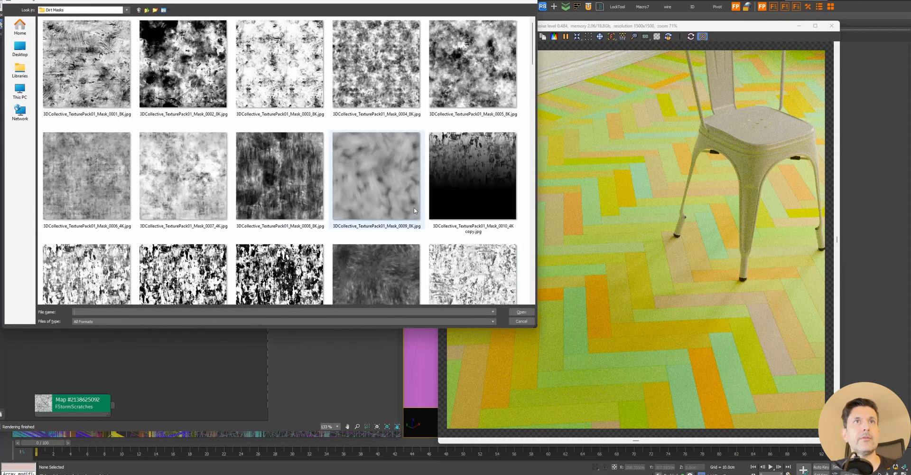
left_click(521, 321)
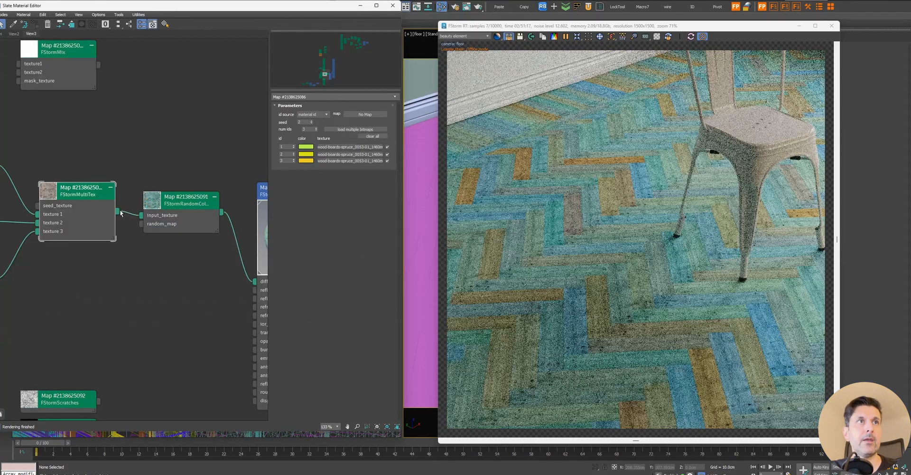
Step: Connect the FStormMultiTex map directly to diffuse_tex and inspect the plain wood floor in the interactive render
left_click_drag(255, 285, 255, 282)
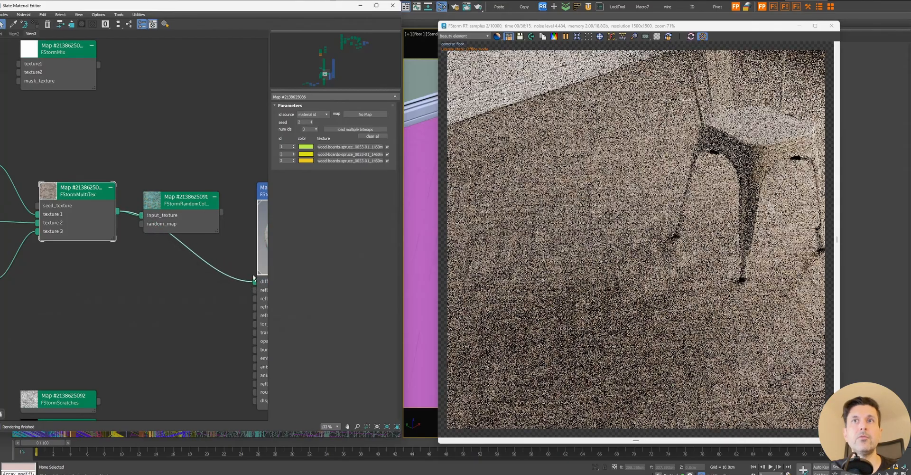
middle_click_drag(27, 228, 118, 217)
scroll(684, 302, "up", 4)
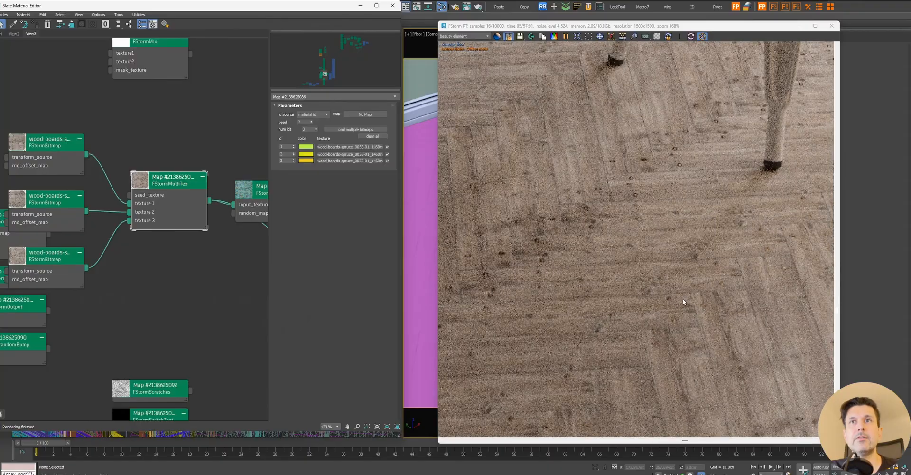
scroll(654, 233, "down", 2)
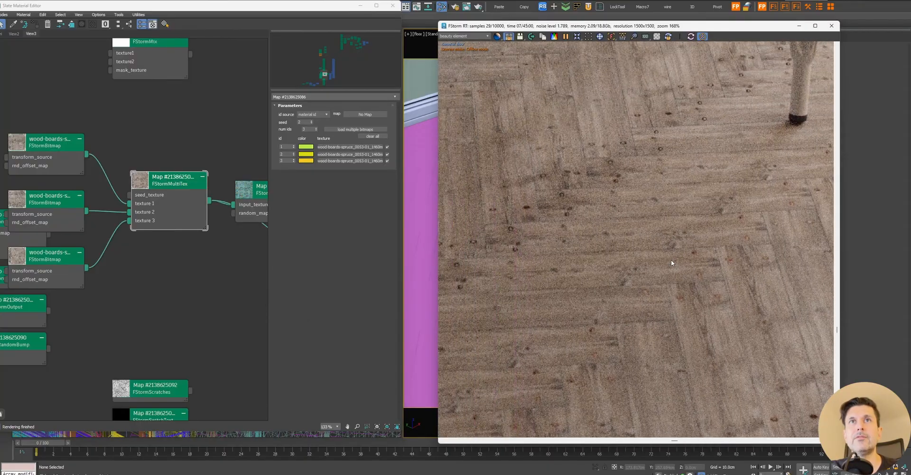
scroll(613, 227, "down", 1)
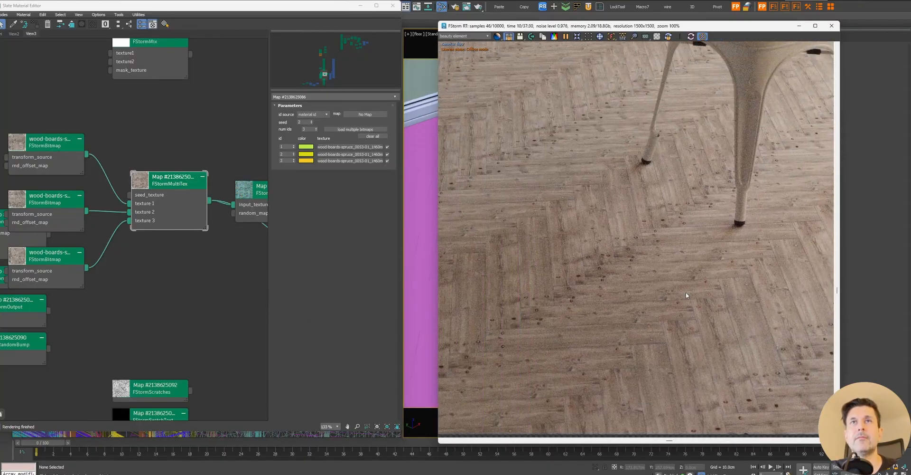
Step: Reconnect the FStormRandomColor map to the FStorm material's diffuse_tex input
middle_click_drag(248, 242, 193, 247)
left_click_drag(216, 199, 217, 181)
scroll(230, 216, "down", 1)
middle_click_drag(230, 219, 197, 219)
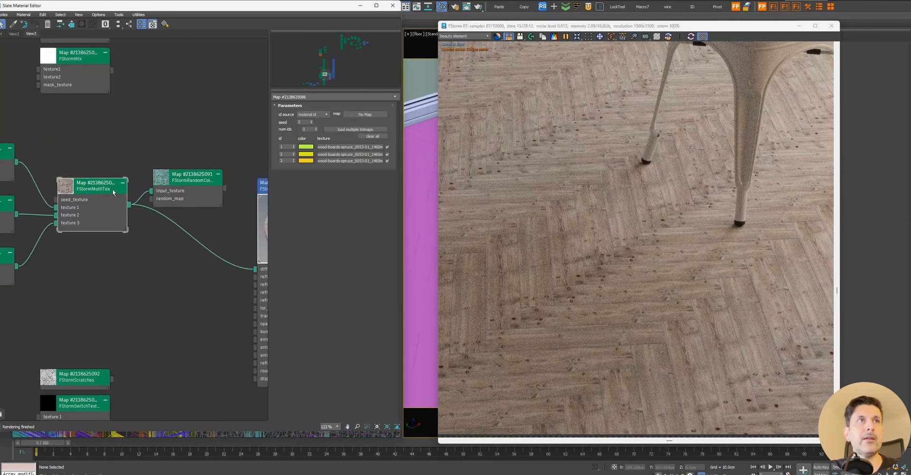
left_click(201, 189)
middle_click_drag(201, 189, 164, 204)
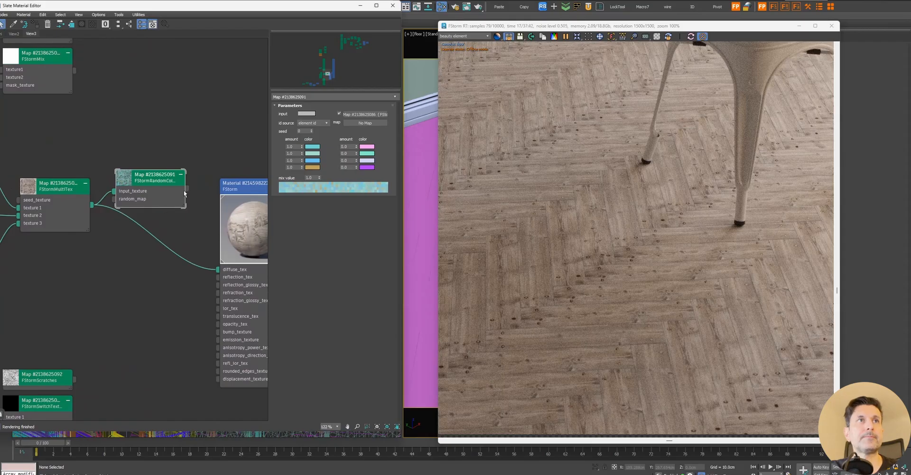
left_click_drag(186, 189, 217, 269)
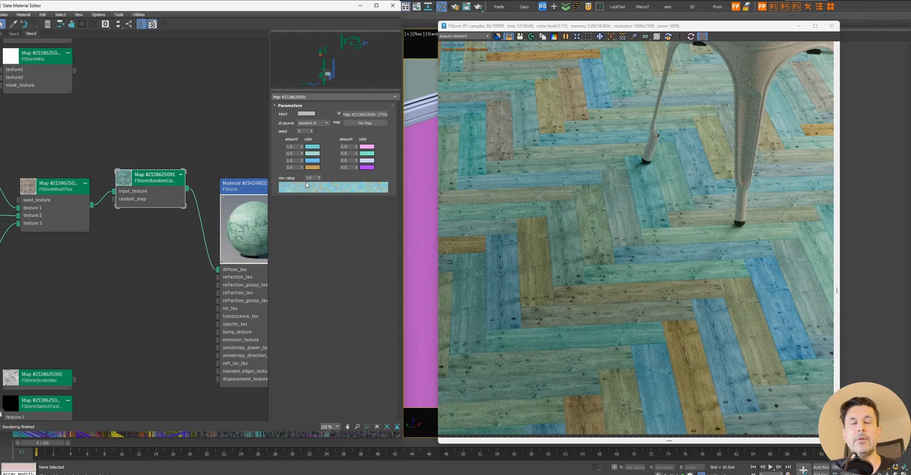
Step: Reset the amounts of the second, third and fourth random colors to 0.0 and make the first color white
right_click(302, 168)
right_click(302, 160)
right_click(301, 154)
left_click(314, 148)
left_click_drag(231, 359, 263, 374)
left_click(263, 372)
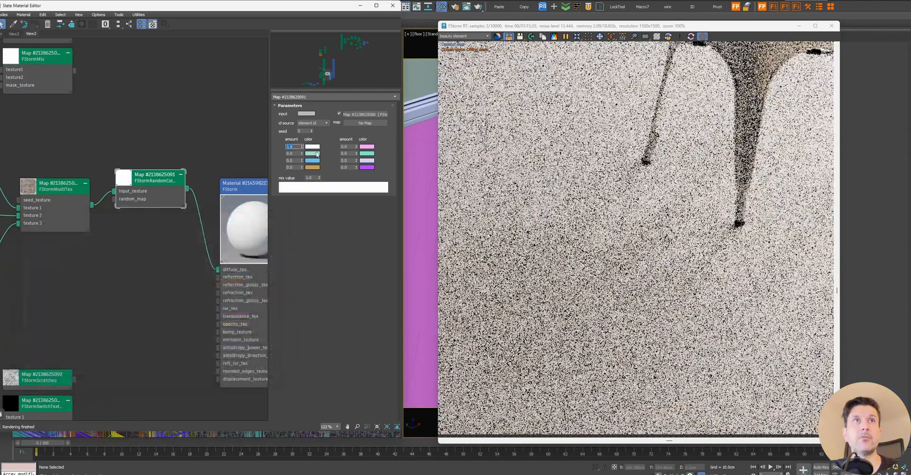
Step: Make the second random color black with an amount of 1.0 and view the floor at 71% zoom in the render
left_click(313, 153)
left_click_drag(226, 332, 292, 332)
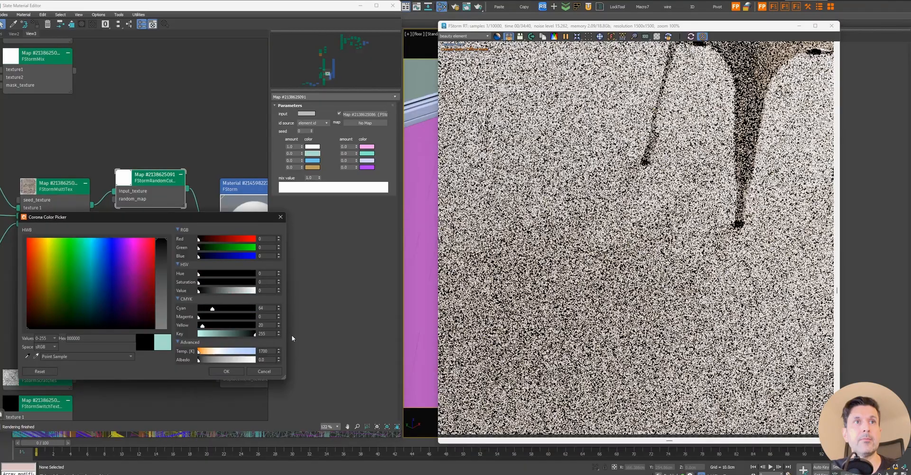
left_click(227, 372)
left_click_drag(158, 180, 158, 188)
left_click(296, 152)
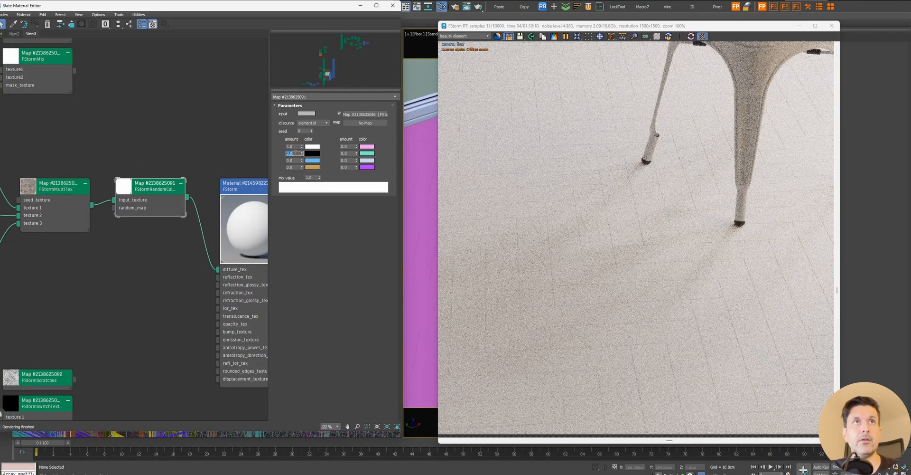
type("1")
key("Return")
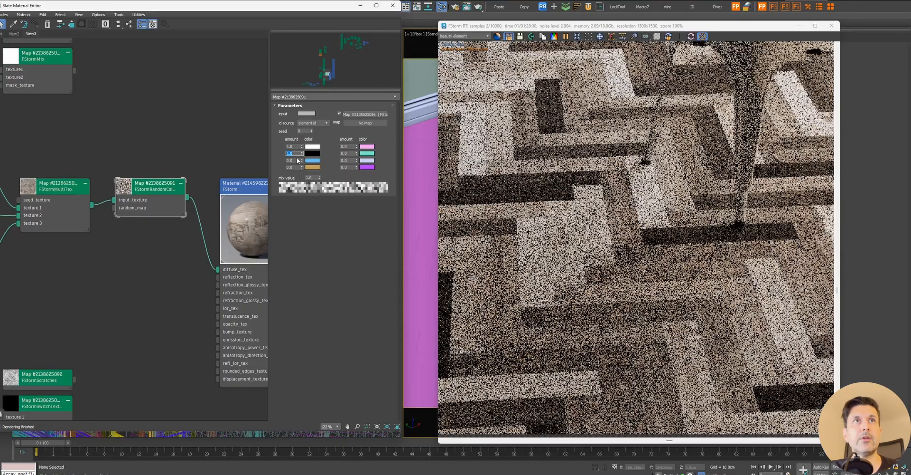
scroll(622, 202, "down", 2)
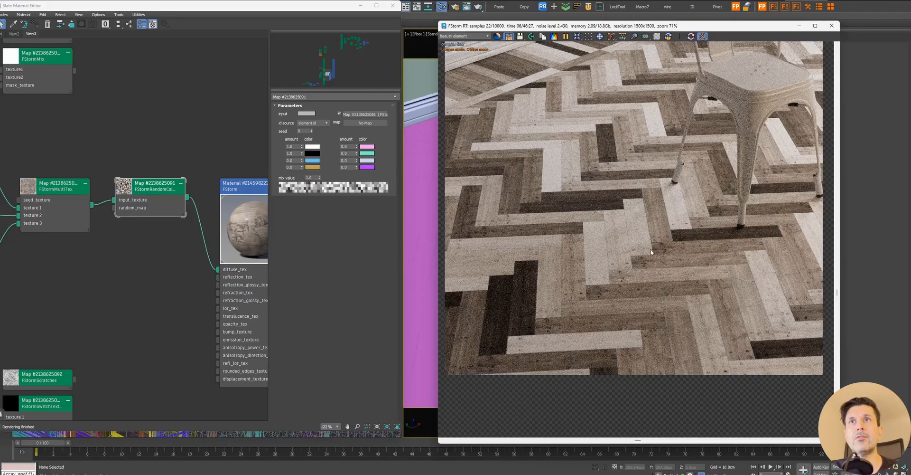
middle_click_drag(618, 245, 593, 224)
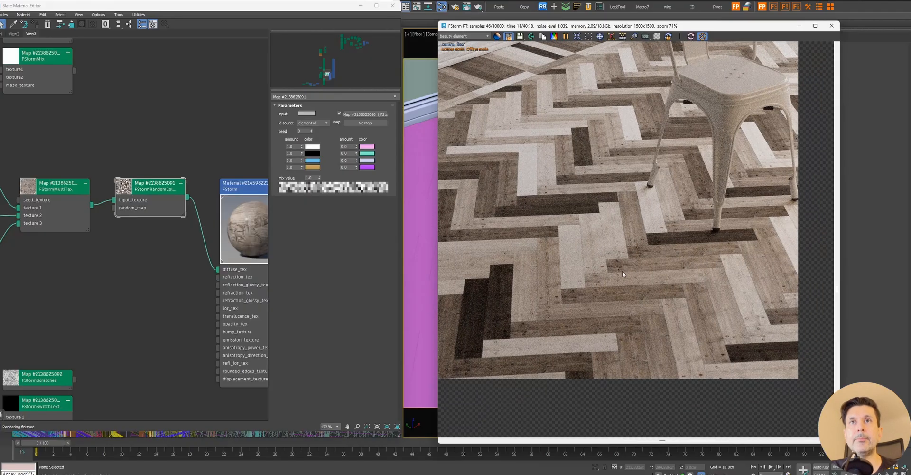
Step: Try mix values of 0.1 and 10.0 on the FStormRandomColor map and compare the wood floor in the render
middle_click_drag(634, 272, 605, 245)
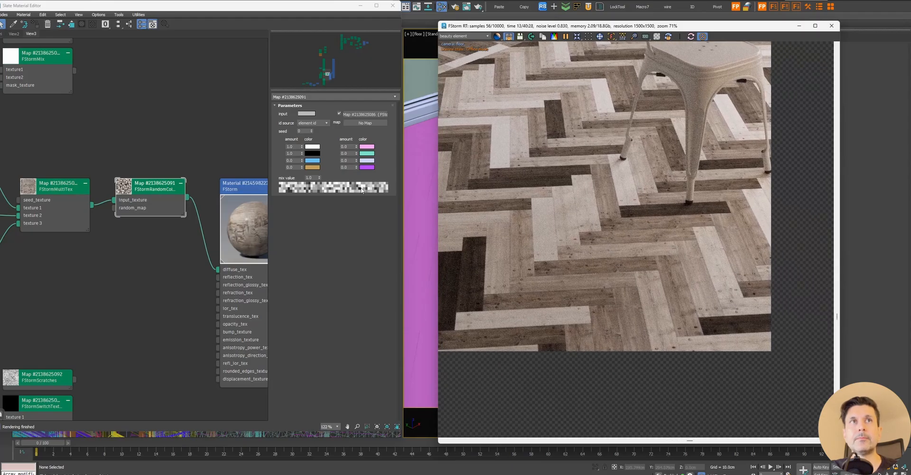
middle_click_drag(111, 222, 164, 233)
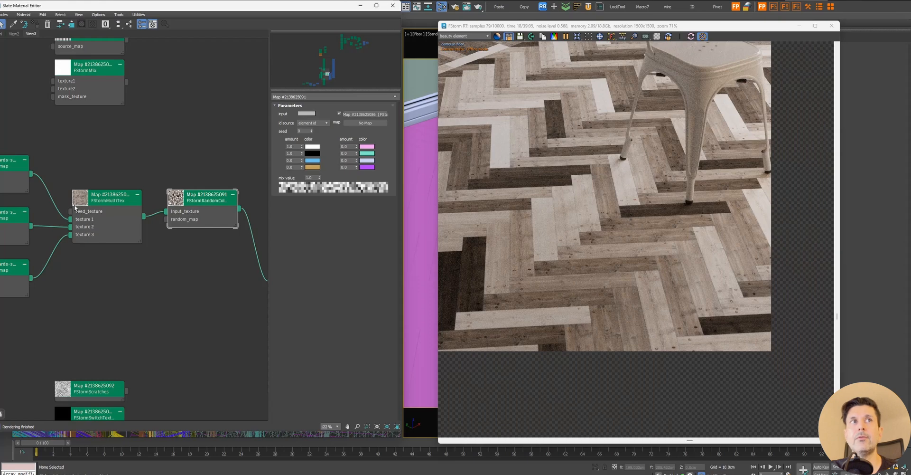
left_click(310, 178)
type("0.1")
key("Return")
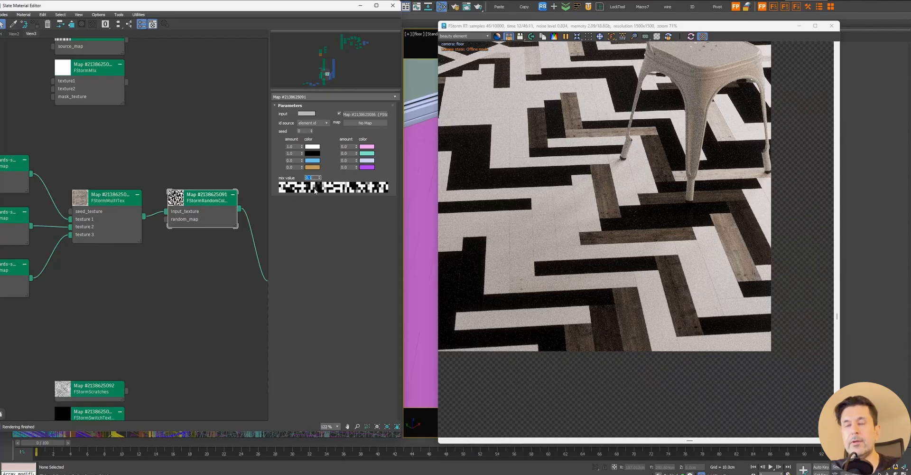
type("0")
key("Return")
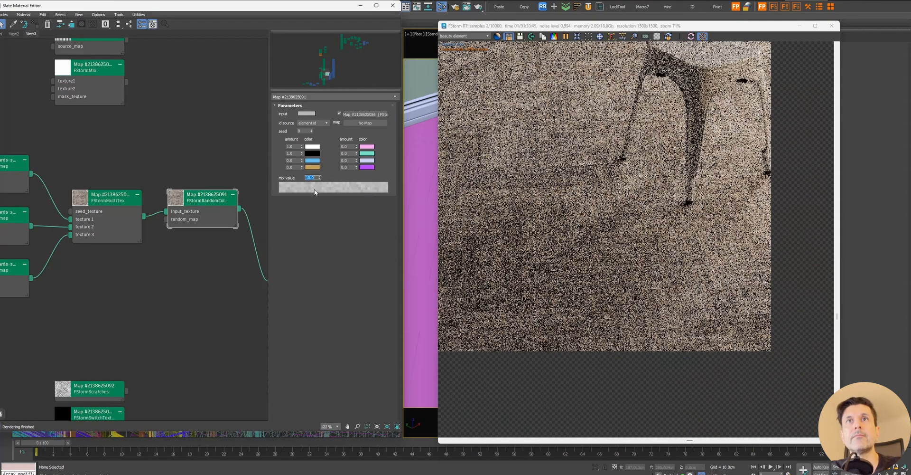
Step: Set the FStormRandomColor map's mix value to 5.0 and inspect the floor boards in the render
type("5")
key("Return")
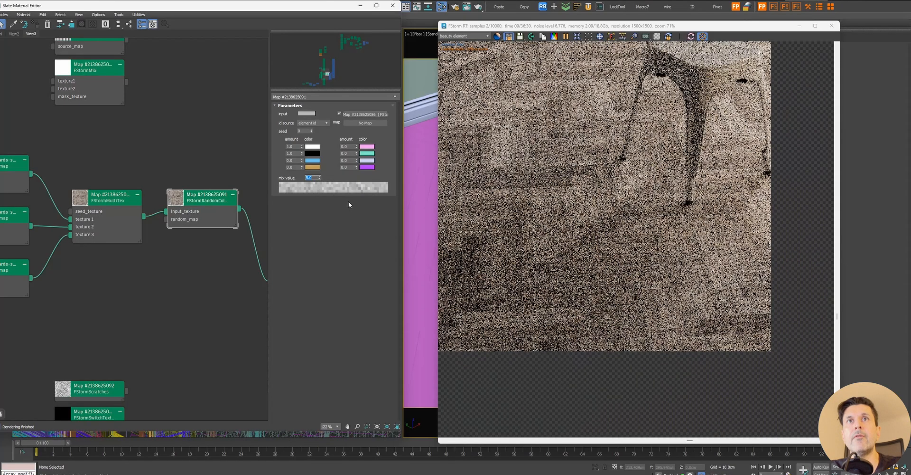
middle_click_drag(557, 225, 581, 230)
middle_click_drag(567, 127, 585, 146)
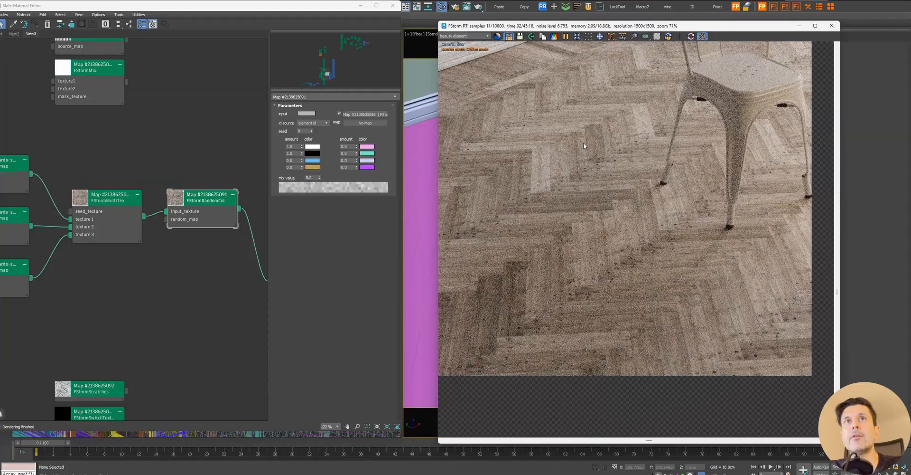
middle_click_drag(743, 298, 696, 274)
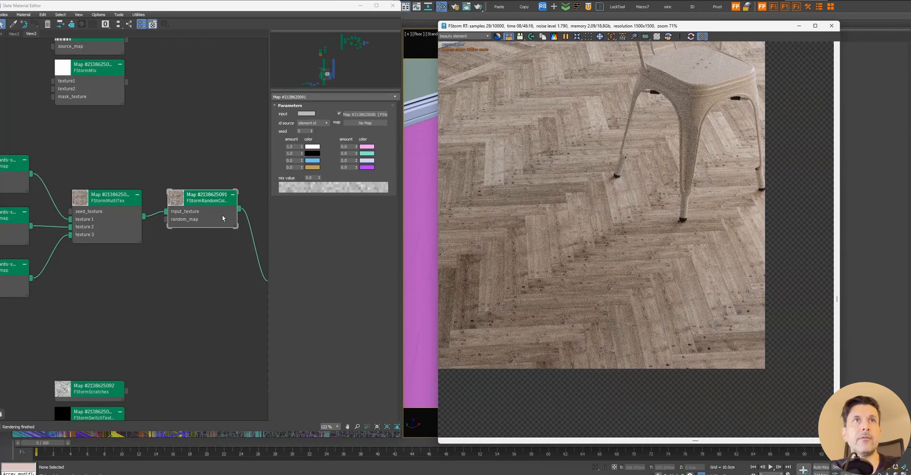
Step: Return to the material ball scene and show it in the interactive render through the Cam_01 camera
scroll(222, 218, "down", 3)
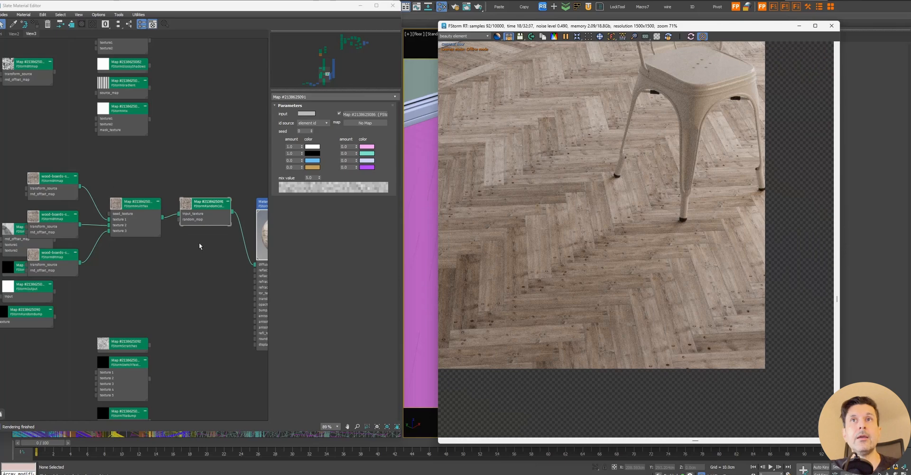
middle_click_drag(169, 270, 169, 228)
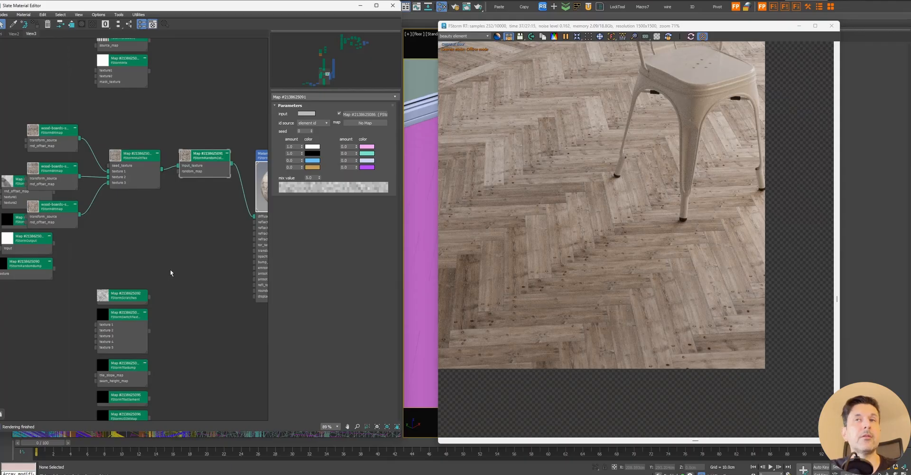
middle_click_drag(176, 265, 84, 234)
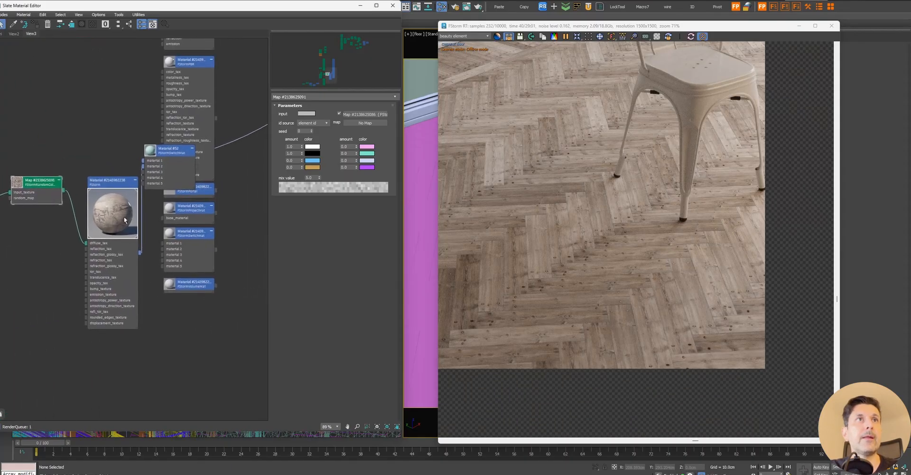
left_click(175, 152)
left_click(306, 116)
left_click(418, 33)
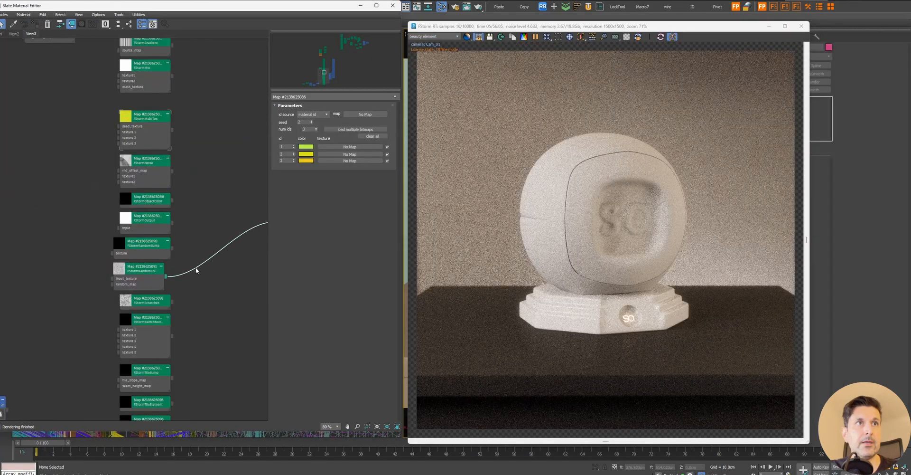
Step: Disconnect the FStormRandomColor map and connect the FStormScratches map to the FStorm material's diffuse_tex input
key("Delete")
scroll(193, 284, "down", 1)
middle_click_drag(192, 286, 143, 288)
scroll(167, 294, "up", 3)
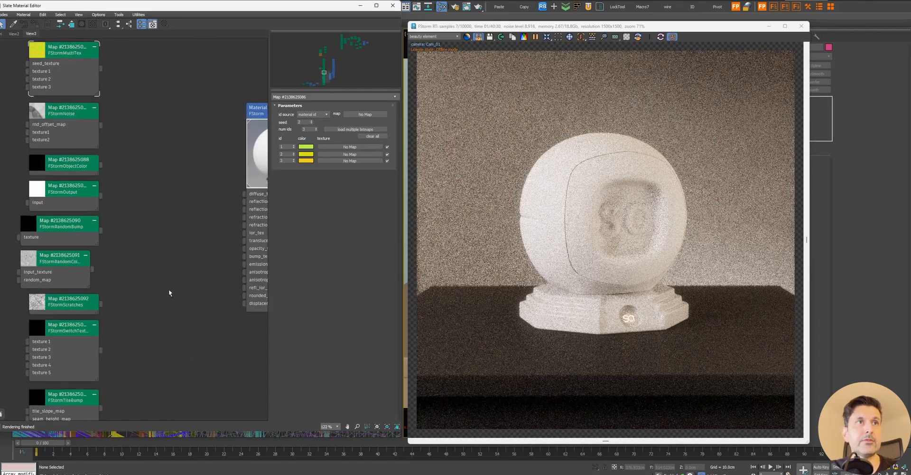
left_click_drag(259, 118, 190, 145)
left_click_drag(101, 304, 175, 220)
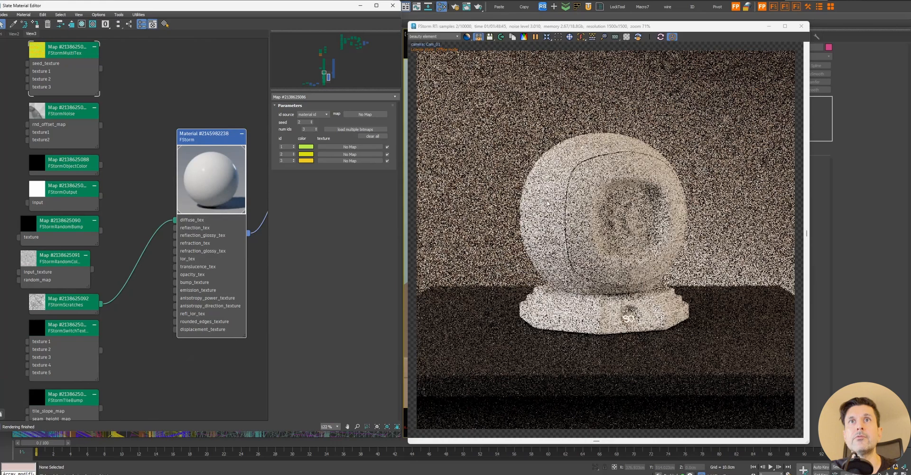
Step: Inspect the scratches on the ball at 141% zoom with the map's parameters open, and disconnect FStormScratches from diffuse_tex
scroll(597, 199, "up", 3)
scroll(596, 198, "up", 3)
scroll(607, 190, "down", 2)
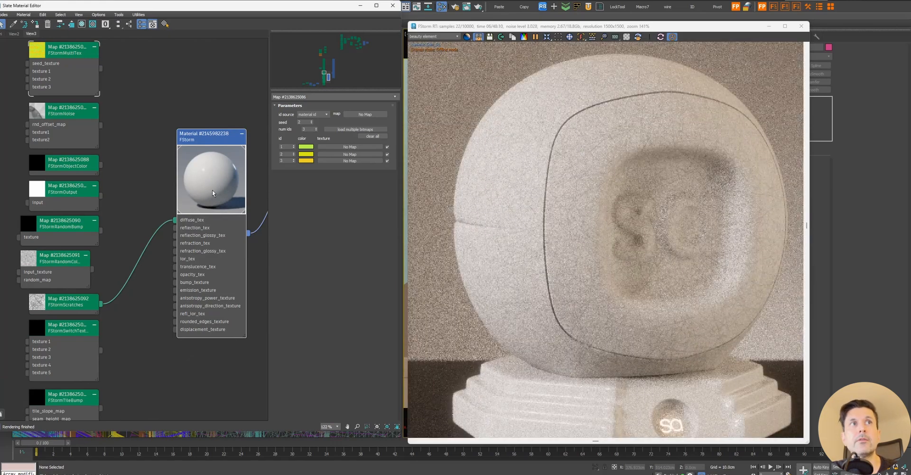
left_click(57, 306)
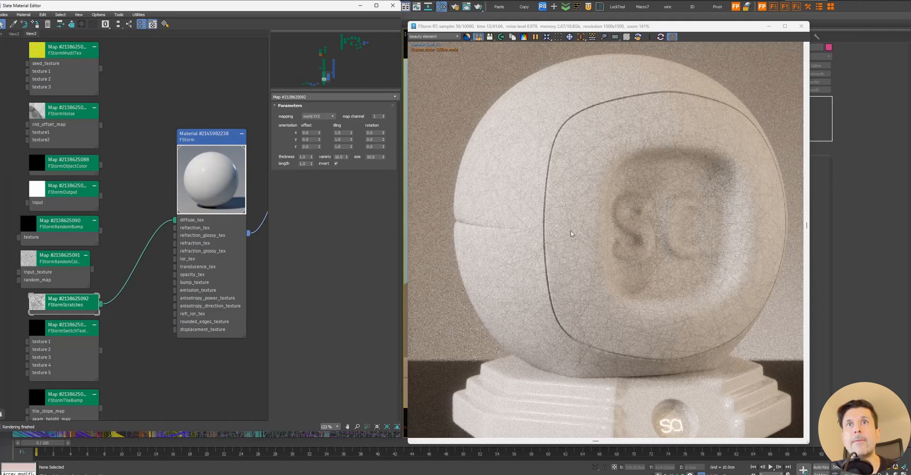
left_click(162, 224)
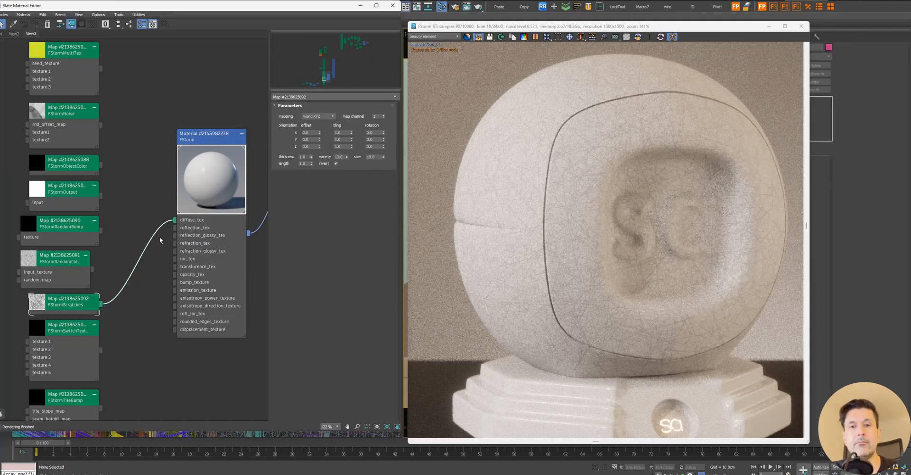
key("Delete")
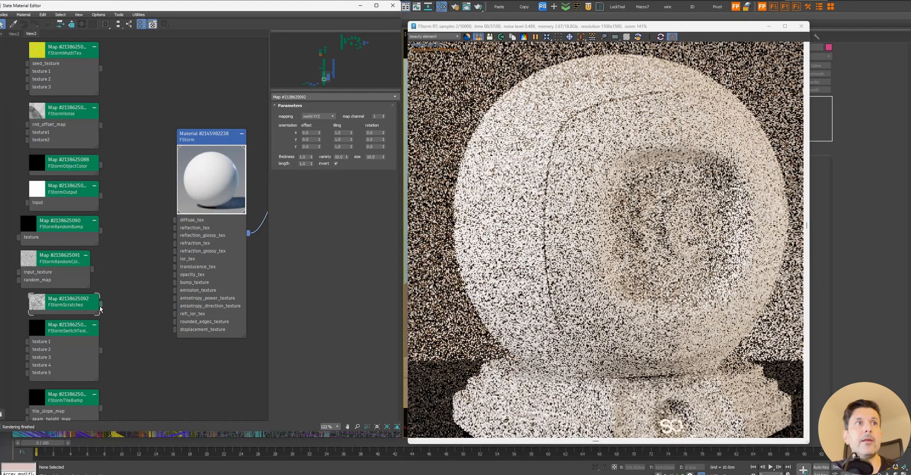
Step: Make the FStorm material metallic with diffuse level 0.0, reflection level 1.0, ior 10.0 and glossy fresnel 1.0
double_click(214, 145)
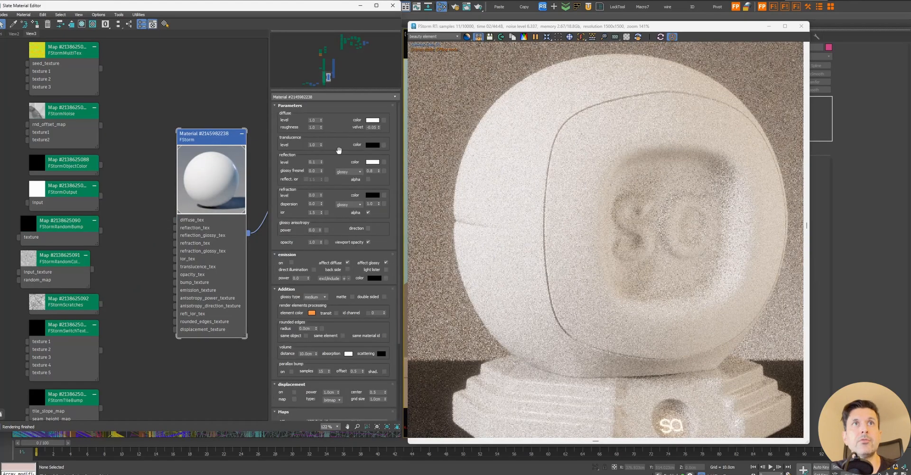
left_click_drag(323, 66, 323, 64)
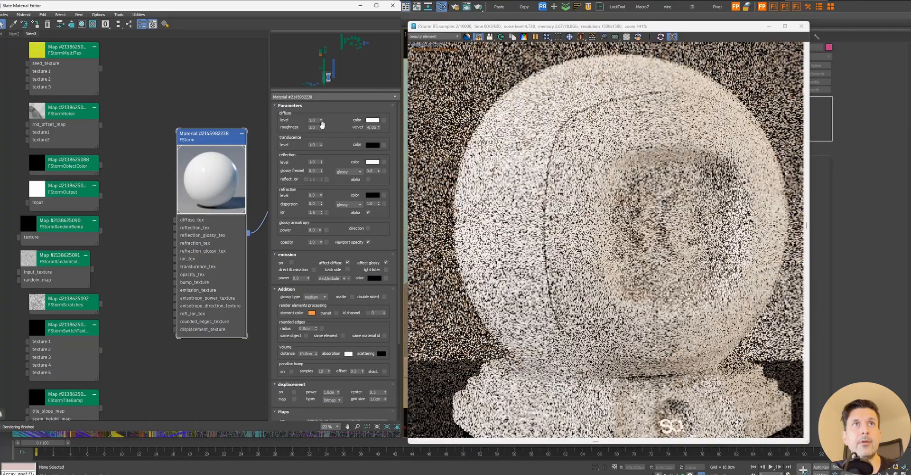
right_click(321, 120)
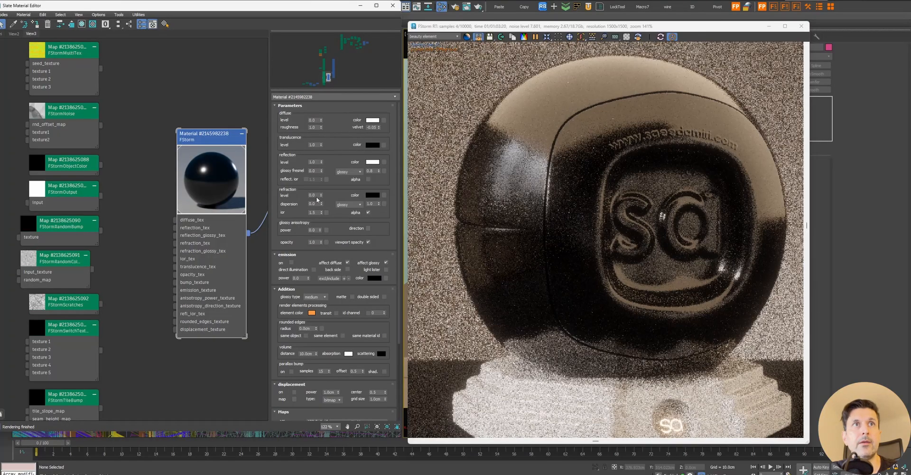
left_click(314, 212)
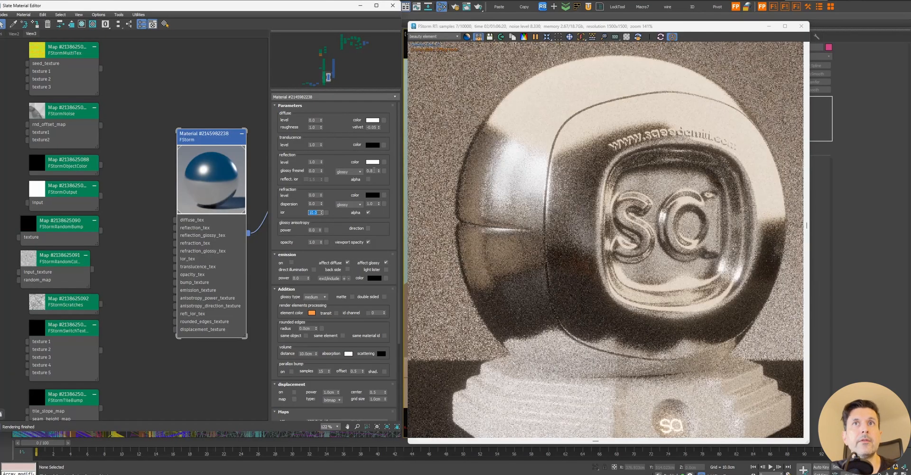
left_click(321, 170)
Step: Connect the FStormScratches map to the material's anisotropy_power_texture and anisotropy_direction_texture inputs
middle_click_drag(134, 238, 133, 203)
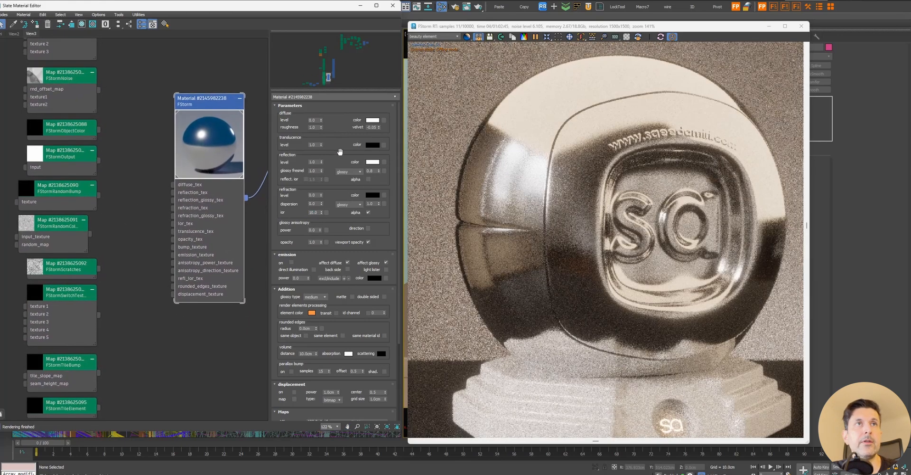
left_click_drag(98, 272, 173, 267)
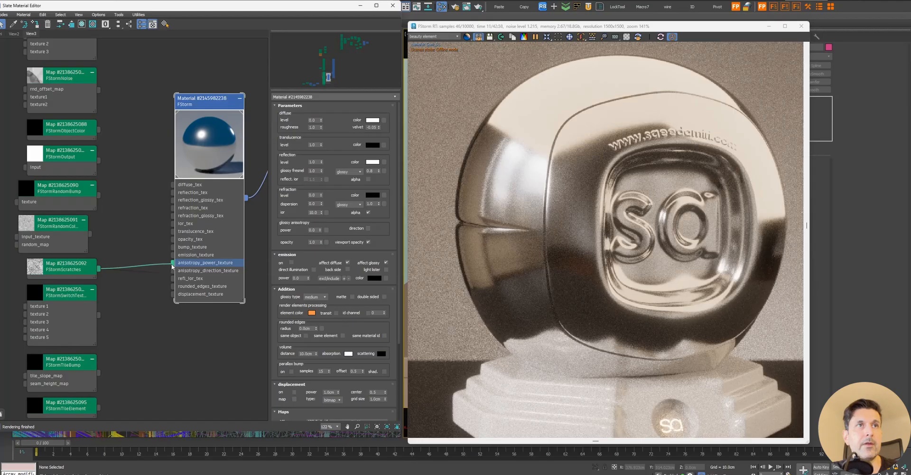
left_click_drag(99, 269, 172, 270)
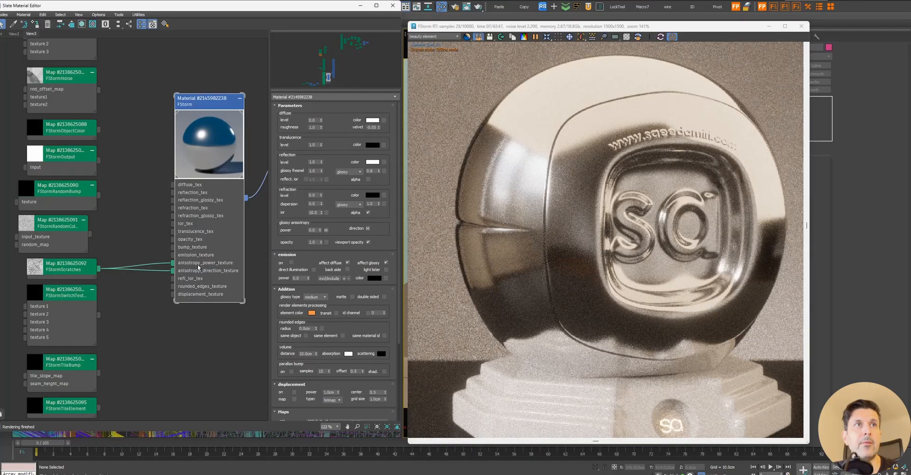
Step: Raise the material's glossy anisotropy power to 1.0
left_click_drag(344, 232, 346, 186)
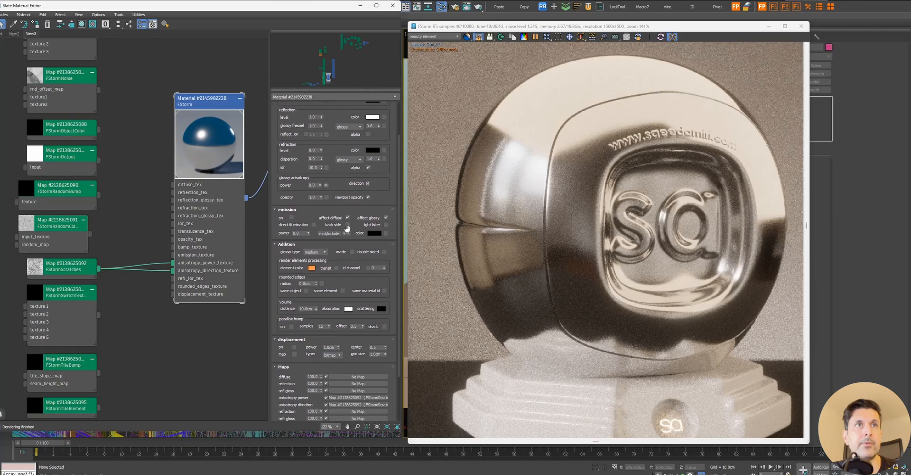
left_click_drag(346, 230, 344, 254)
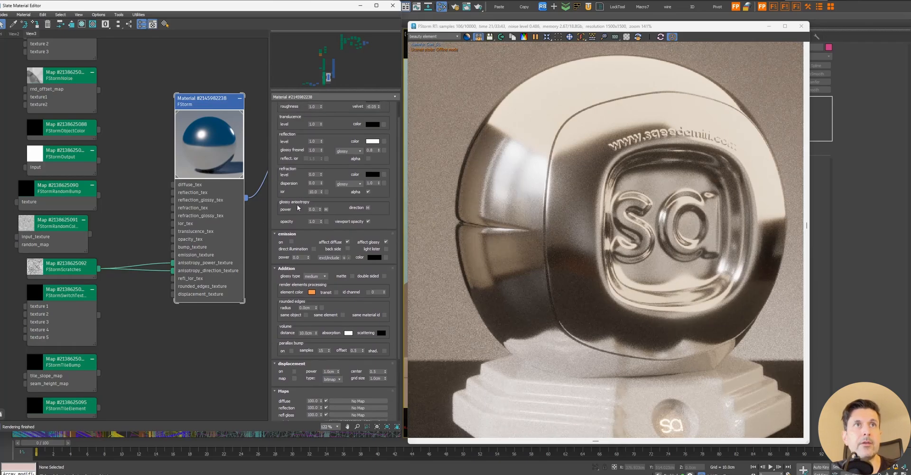
left_click_drag(321, 209, 332, 150)
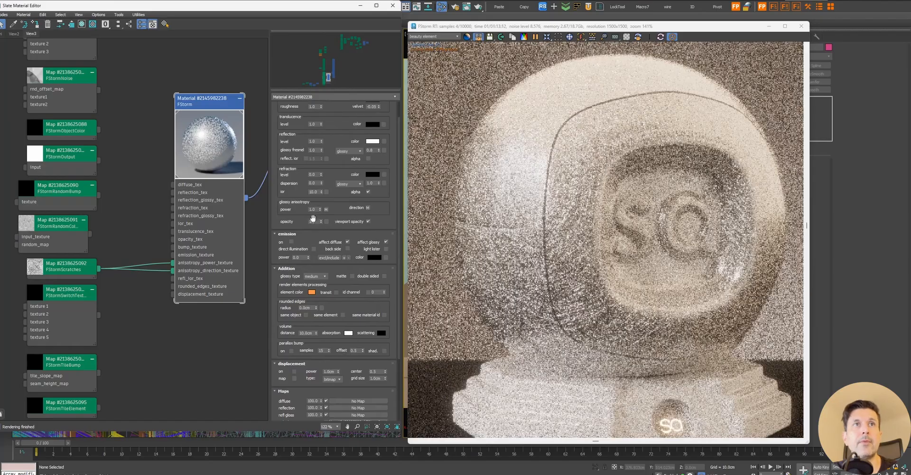
Step: Lower the glossy anisotropy power through 0.5 and 0.25 to 0.1, comparing the scratches in the render
double_click(313, 210)
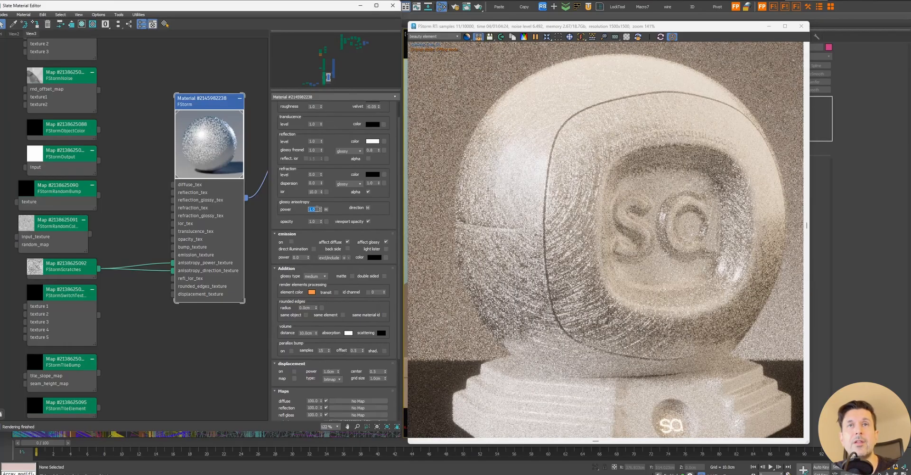
type("0.5")
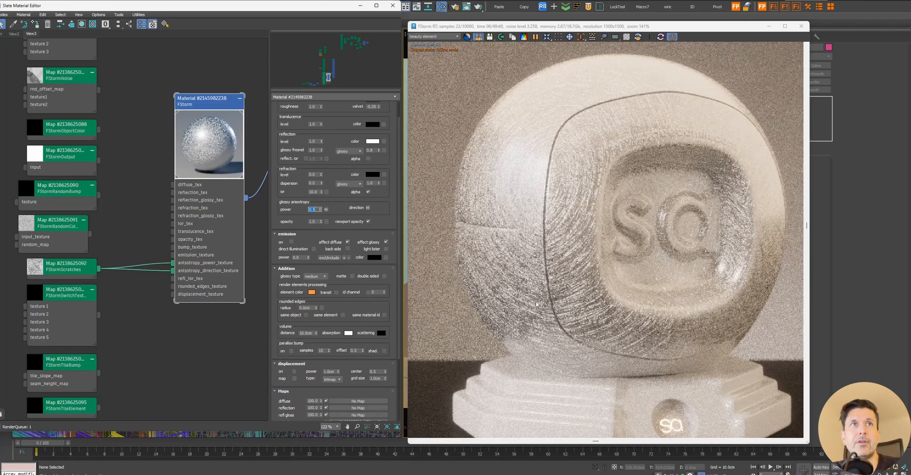
key("Return")
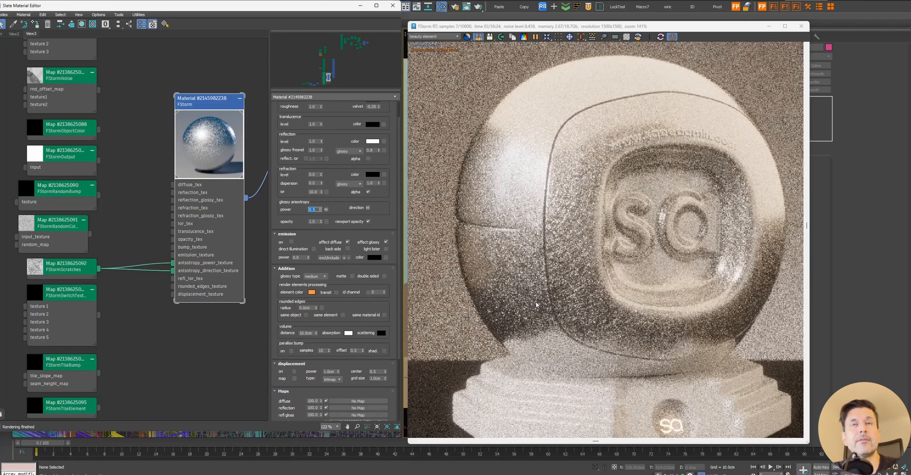
type("0.25")
key("Return")
type("0.1")
key("Return")
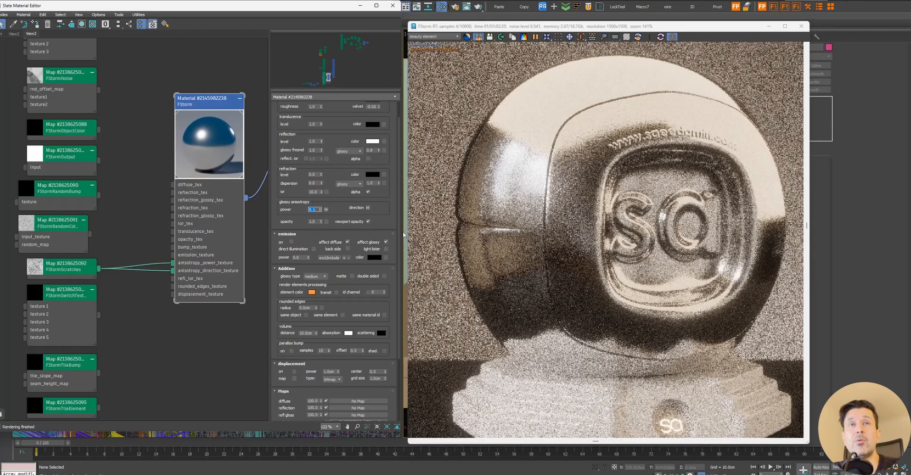
Step: Set the material's glossy fresnel to 0.5
double_click(313, 150)
type(".5")
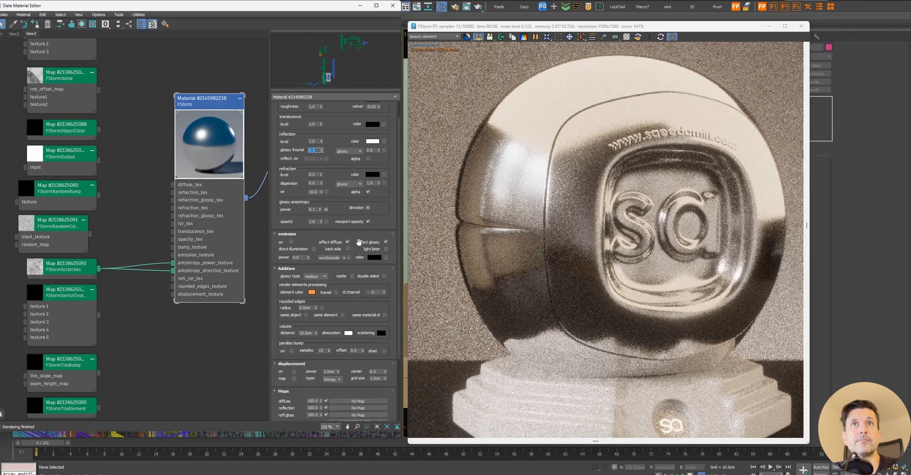
key("Return")
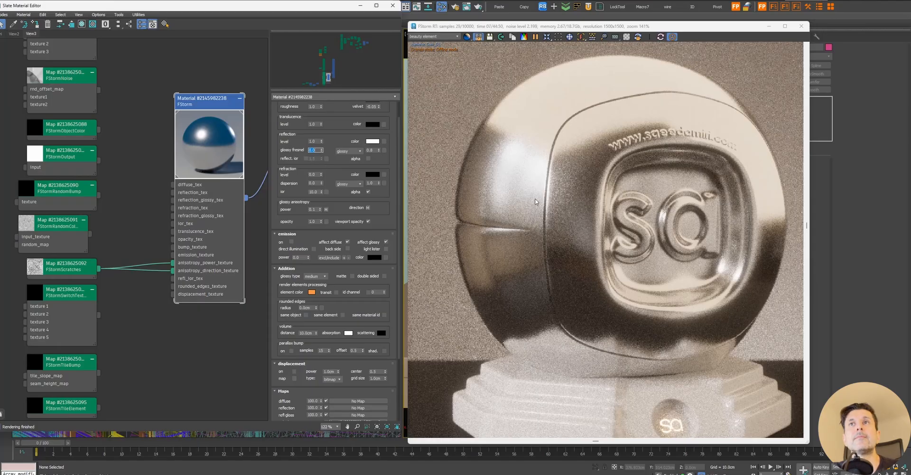
Step: Set the material's glossy anisotropy power to 0.2 and inspect the scratches on the ball up close in the render
scroll(536, 202, "up", 4)
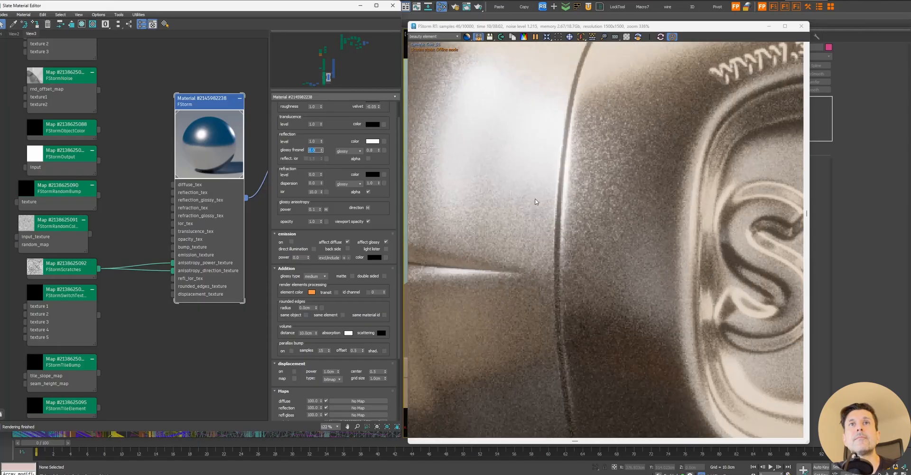
left_click(321, 208)
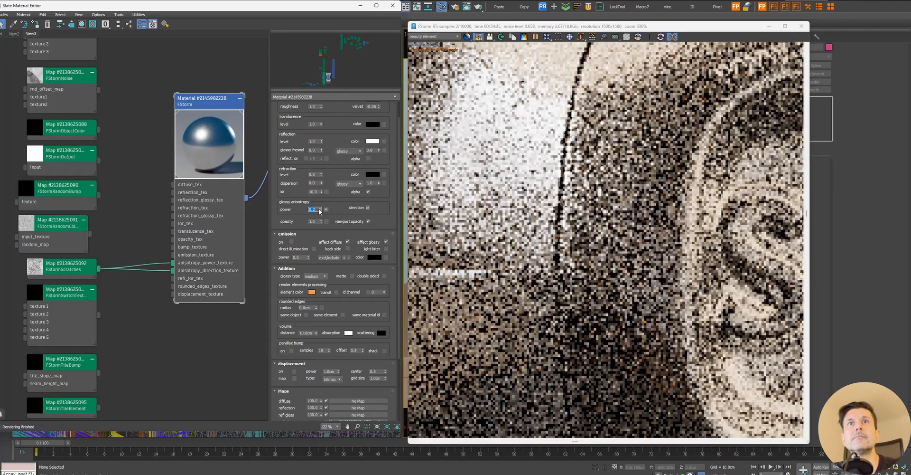
middle_click_drag(503, 163, 553, 216)
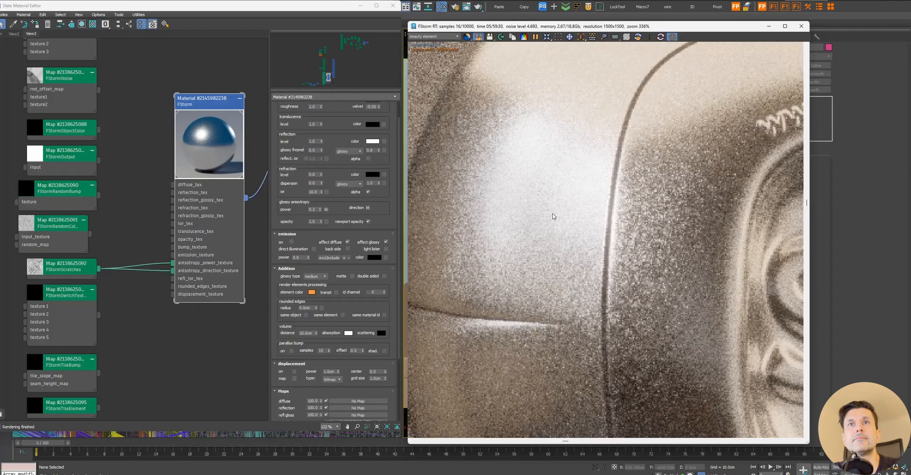
scroll(553, 216, "down", 2)
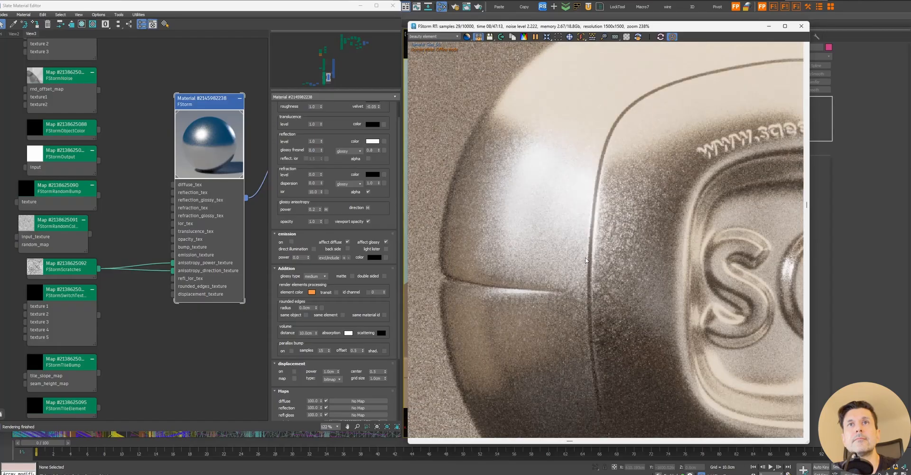
middle_click_drag(610, 264, 591, 225)
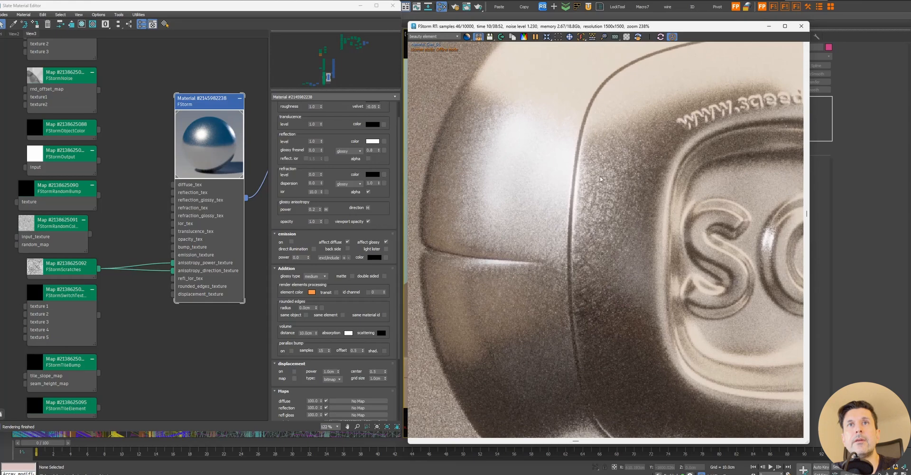
middle_click_drag(597, 303, 516, 290)
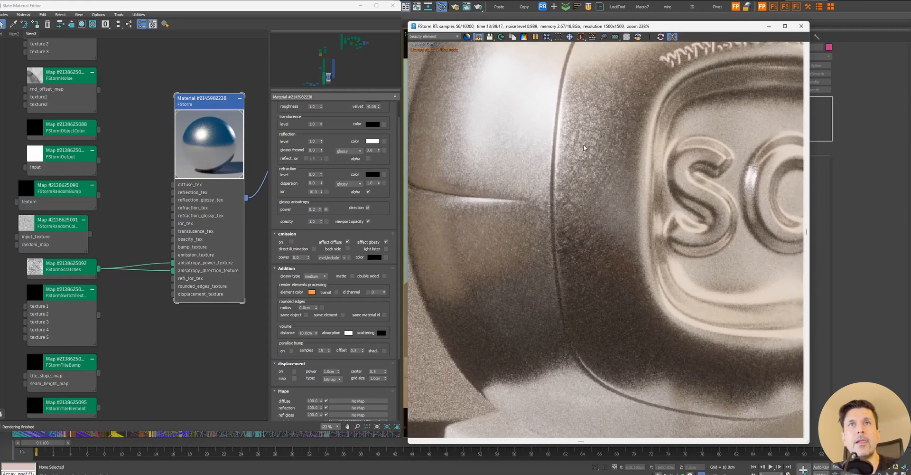
scroll(584, 148, "down", 2)
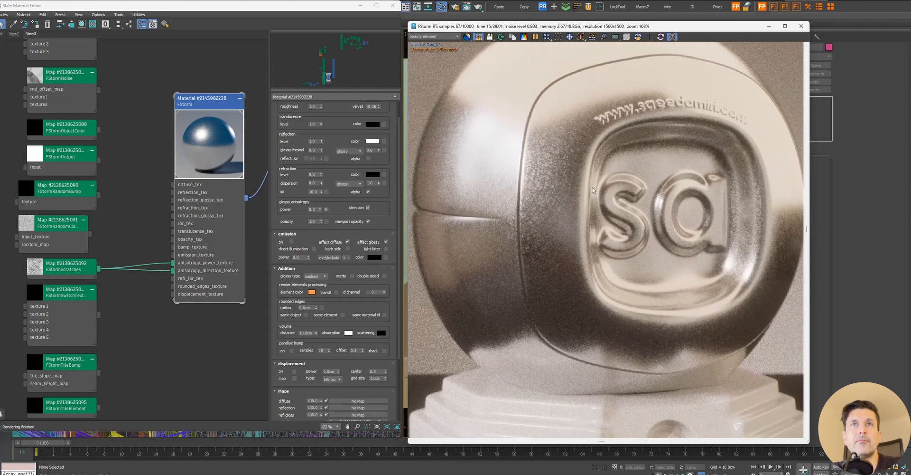
middle_click_drag(603, 176, 626, 199)
Step: Remove the FStormScratches connections to both anisotropy inputs and reset the material's glossy anisotropy power to 0.0
left_click(159, 252)
left_click_drag(159, 253, 148, 299)
key("Delete")
right_click(322, 215)
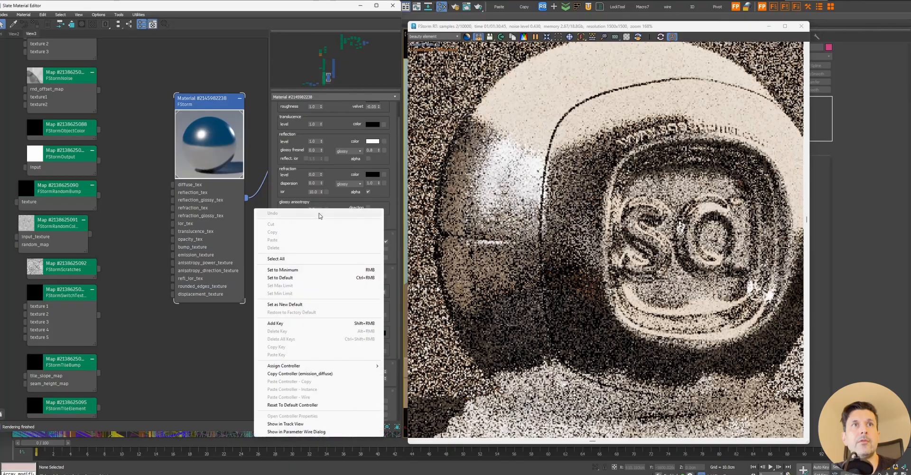
left_click(336, 223)
Step: Feed the FStormScratches map into the material's reflection_glossy_tex input through a new FStormOutput map
left_click_drag(98, 269, 173, 199)
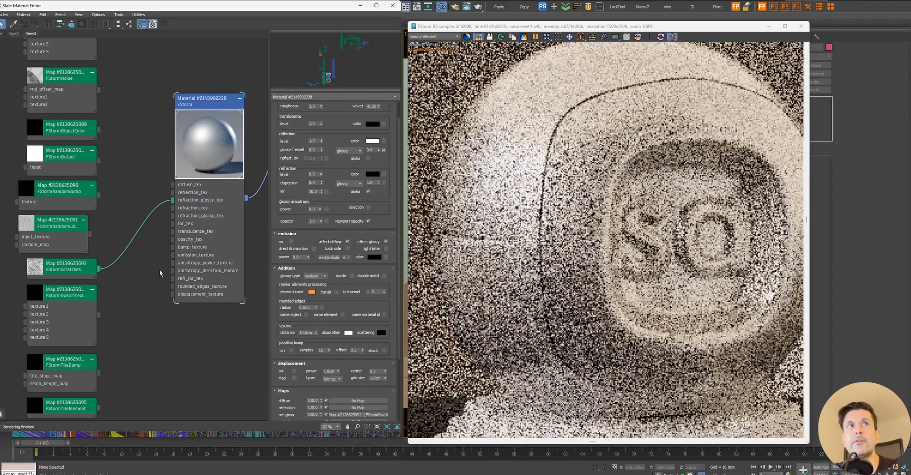
double_click(66, 266)
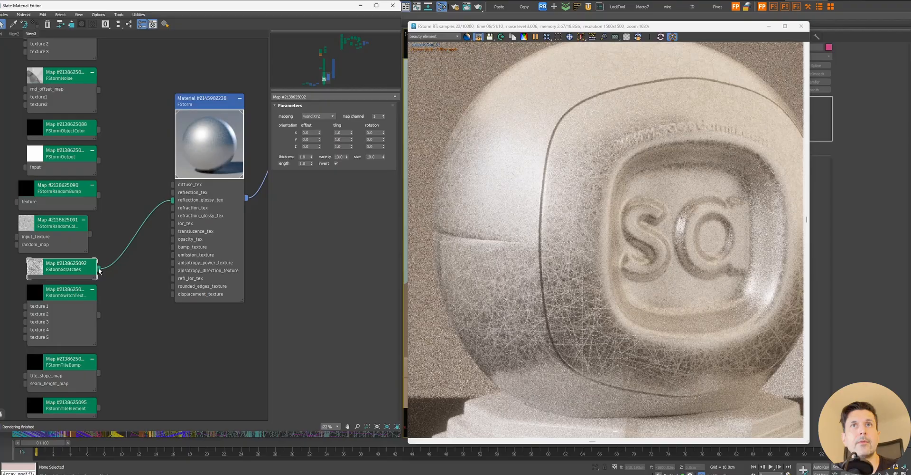
left_click_drag(99, 270, 130, 220)
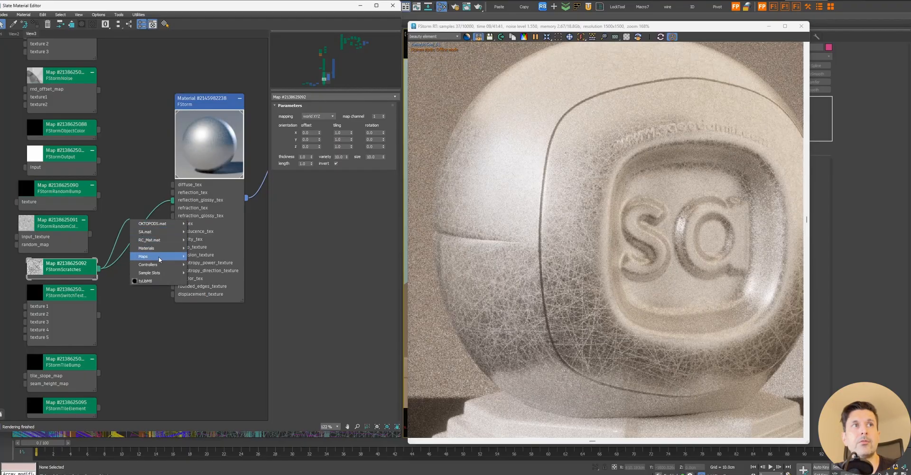
mouse_move(157, 256)
mouse_move(218, 289)
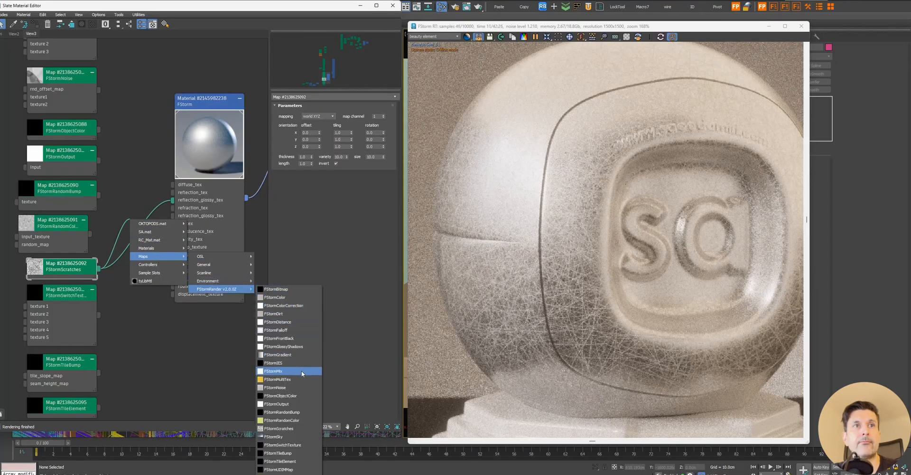
left_click(294, 403)
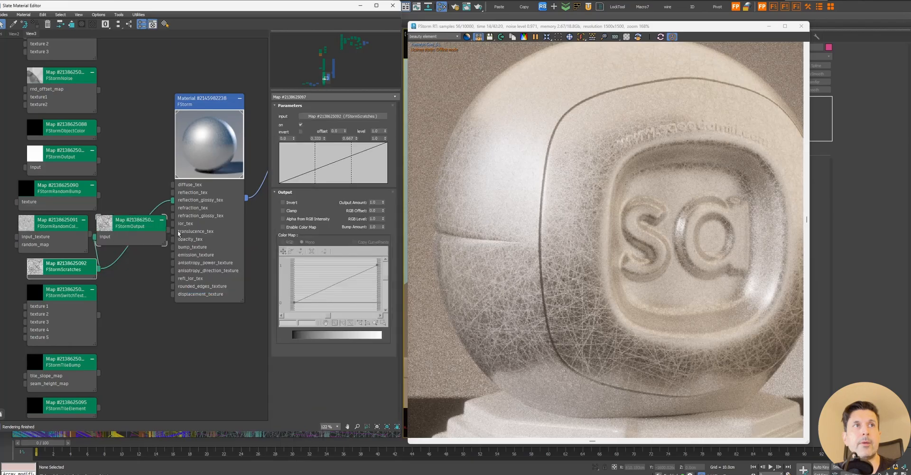
left_click_drag(177, 199, 173, 200)
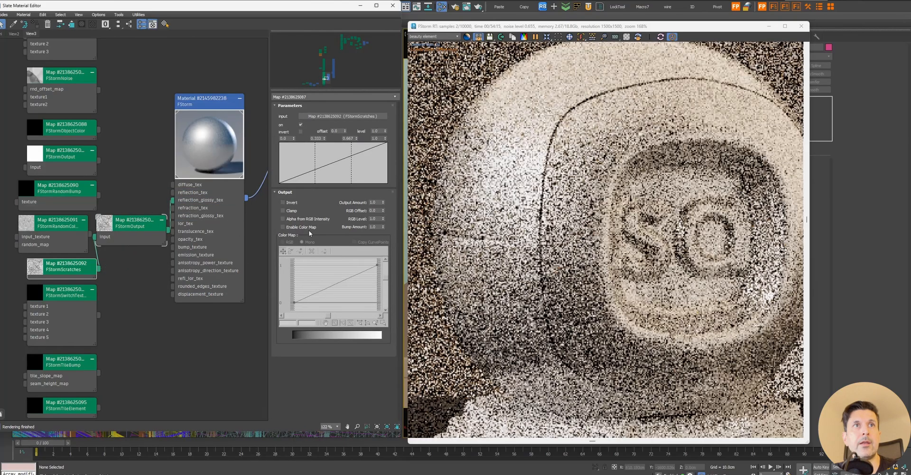
Step: Enable the FStormOutput map's color map and bend its curve upward with the end point's handle to brighten the scratches texture
left_click(302, 228)
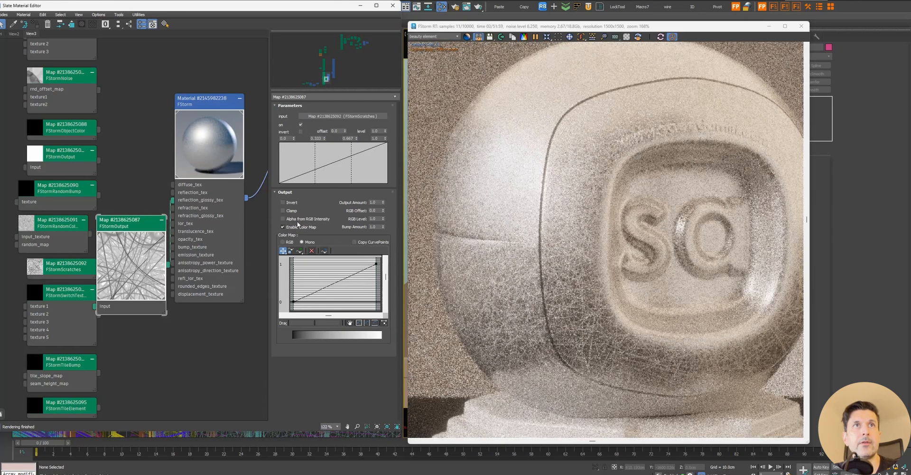
right_click(378, 264)
left_click(394, 280)
left_click_drag(357, 275, 370, 294)
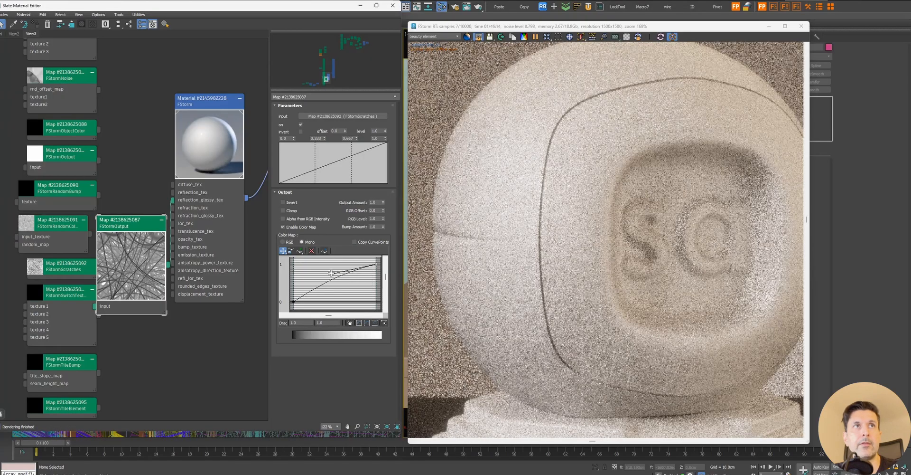
left_click_drag(370, 294, 307, 266)
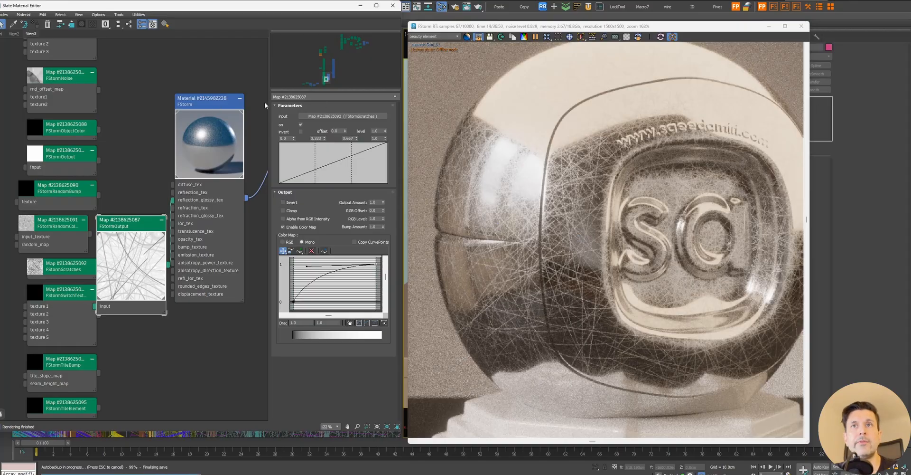
Step: Set the material's refl gloss map amount to 50 and check the softened scratches on the whole ball
double_click(231, 104)
left_click_drag(230, 104, 238, 105)
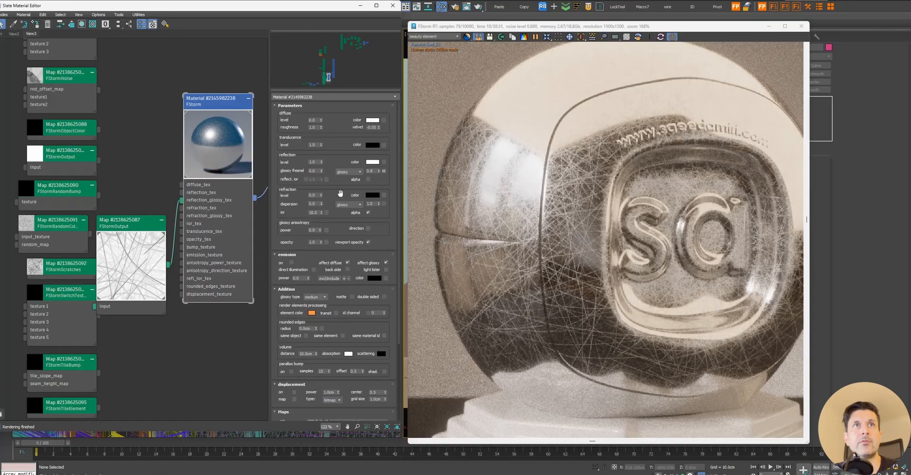
scroll(378, 186, "down", 5)
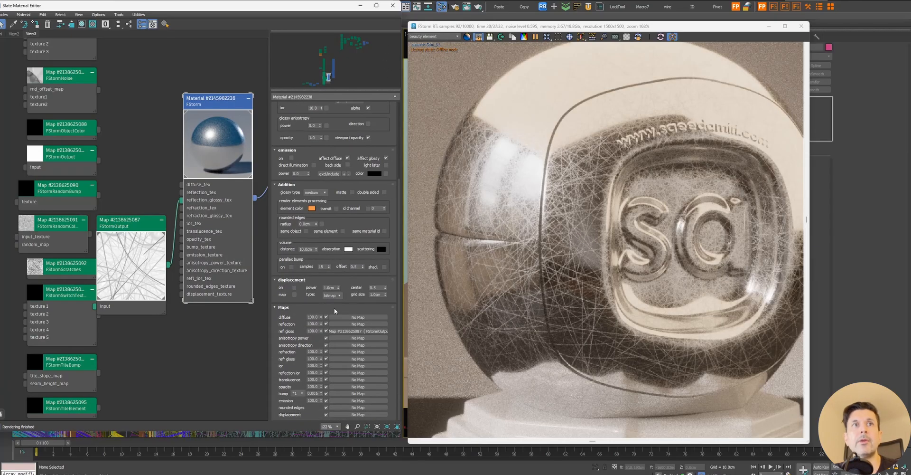
double_click(313, 331)
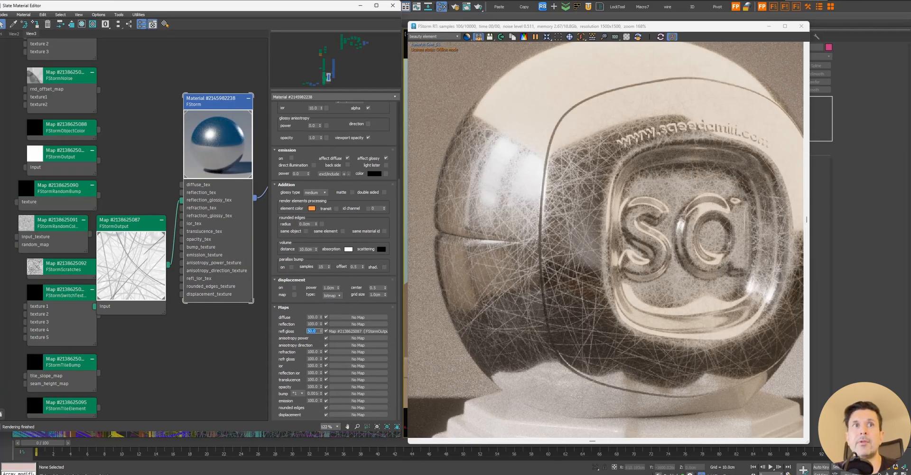
key("Return")
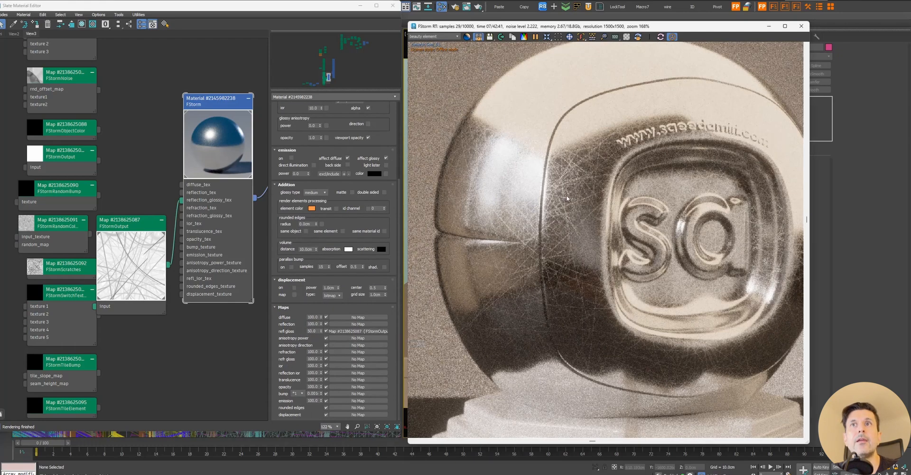
scroll(546, 194, "down", 3)
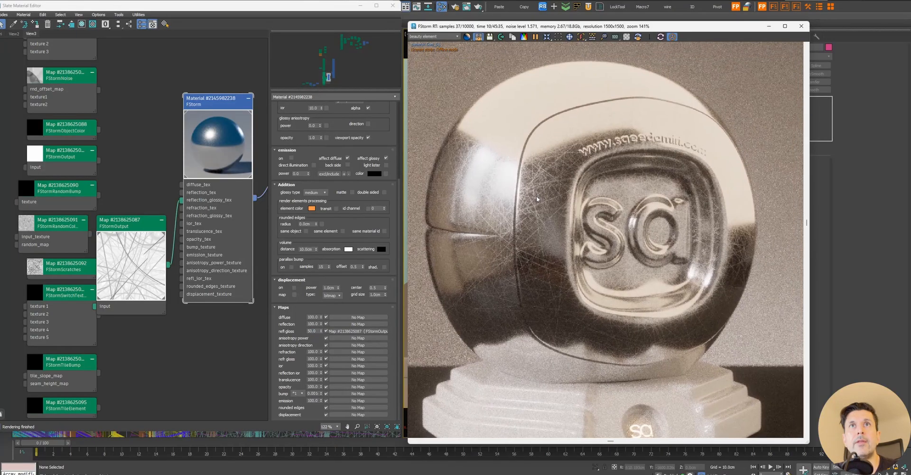
Step: Disconnect the FStormOutput map from the reflection glossiness input and connect FStormScratches directly to the material's bump_texture input
double_click(156, 235)
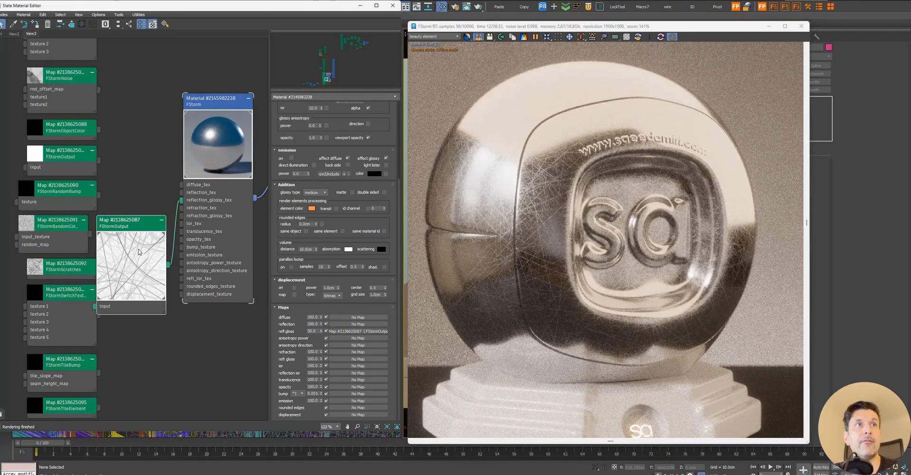
left_click(178, 217)
key("Delete")
left_click_drag(98, 269, 195, 244)
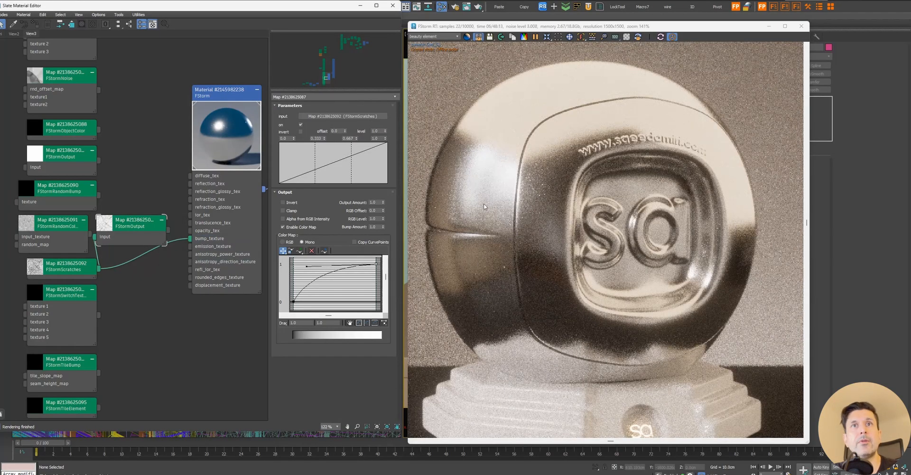
Step: Try stronger bump amounts for the material's scratches map, settling on 0.005
double_click(231, 93)
scroll(369, 242, "down", 4)
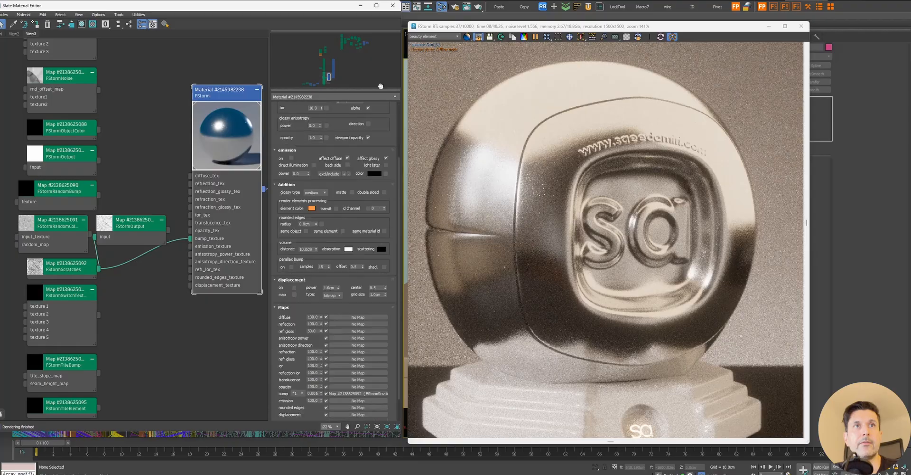
double_click(311, 393)
type("1")
key("Return")
type("2cm")
key("Return")
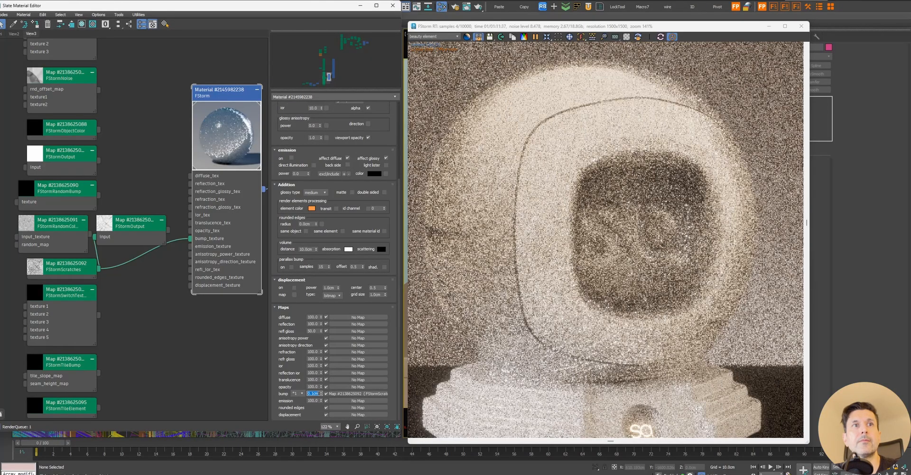
type(".21")
key("Return")
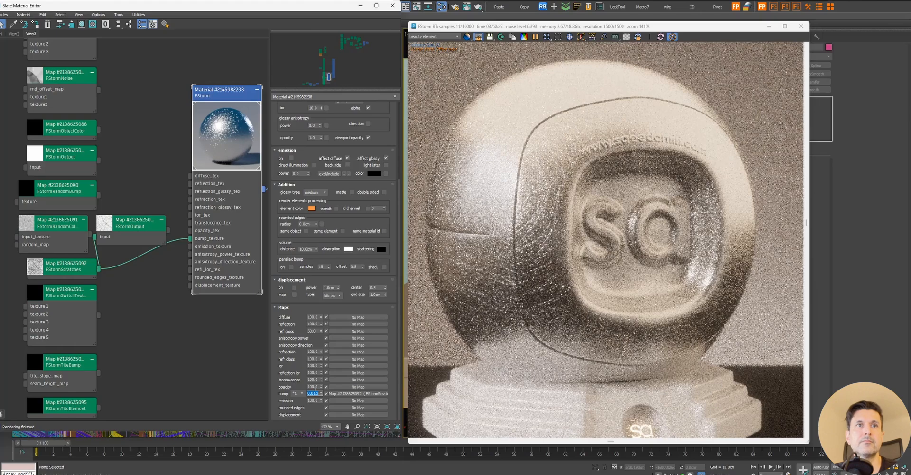
type("0.00")
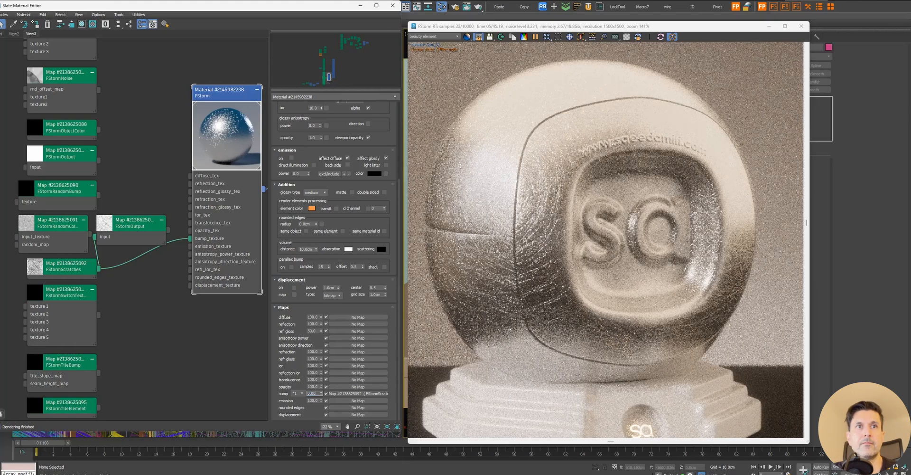
type("5")
key("Return")
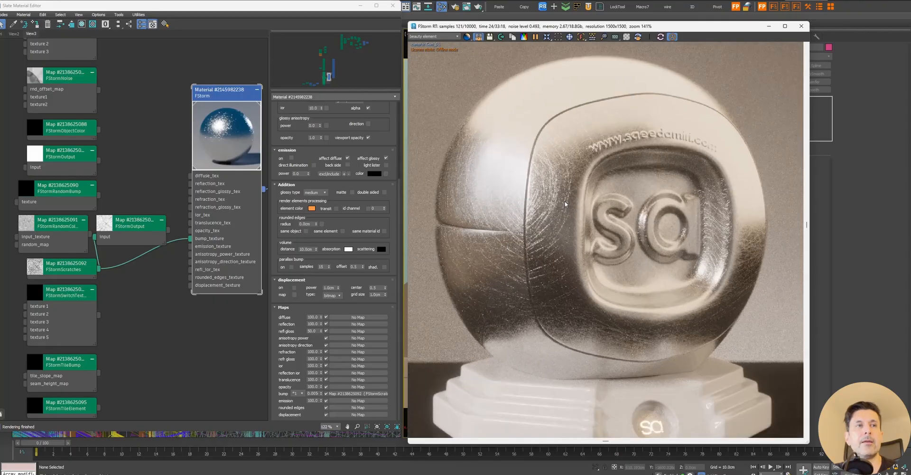
Step: Delete the unused FStormOutput node beside FStormScratches and align the FStormRandomColor node with the column of maps
left_click(137, 232)
key("Delete")
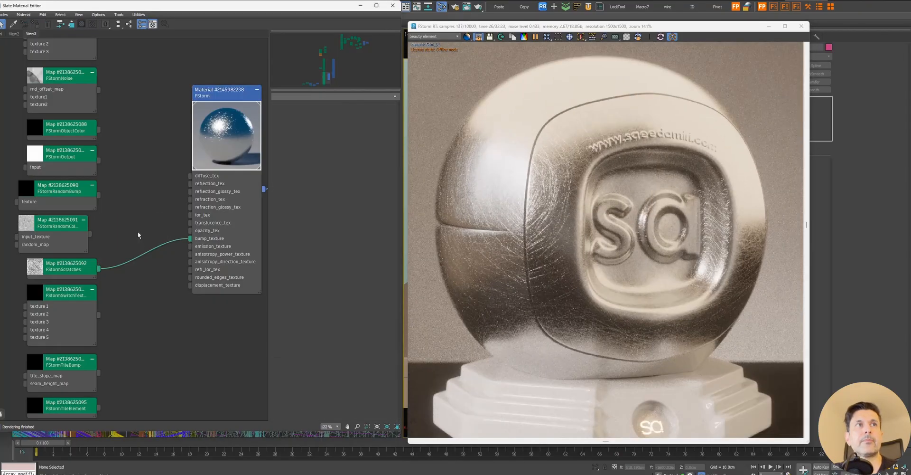
left_click(63, 274)
middle_click_drag(114, 316, 162, 284)
left_click_drag(104, 241, 104, 242)
left_click_drag(44, 198, 82, 233)
left_click_drag(113, 191, 121, 193)
Step: Show the FStormScratches parameters, open those of FStormSwitchTexture, and widen the FStormSwitchTexture node to fit its full name
left_click(112, 243)
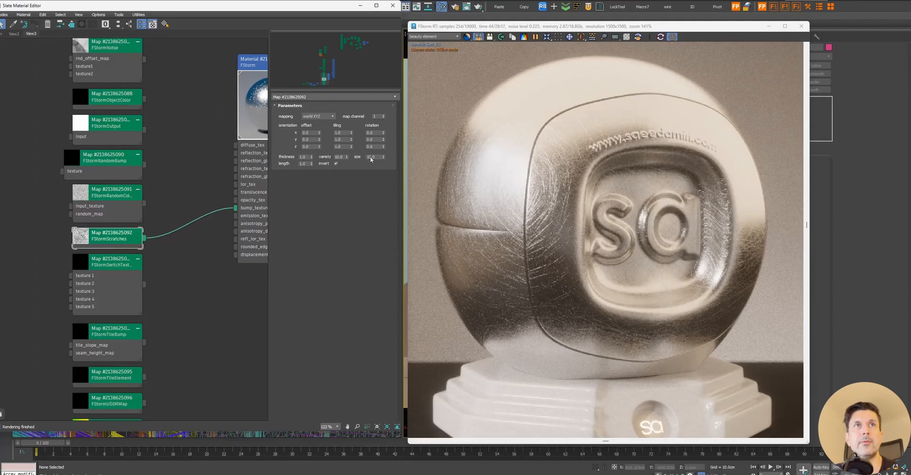
left_click(102, 271)
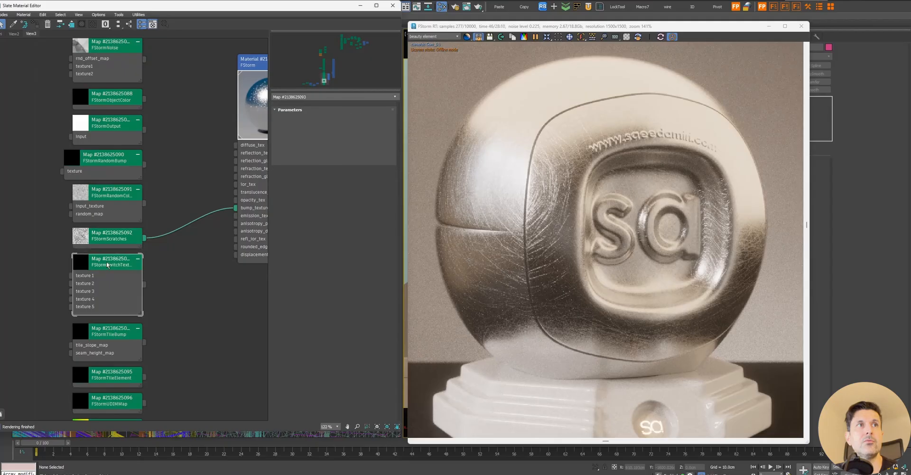
middle_click_drag(179, 291, 191, 224)
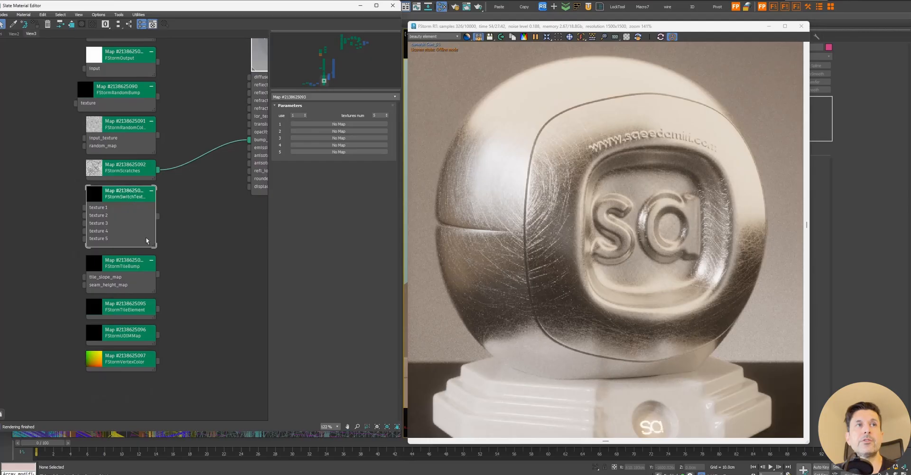
mouse_move(155, 246)
left_mouse_down()
mouse_move(174, 247)
mouse_move(163, 246)
left_mouse_up()
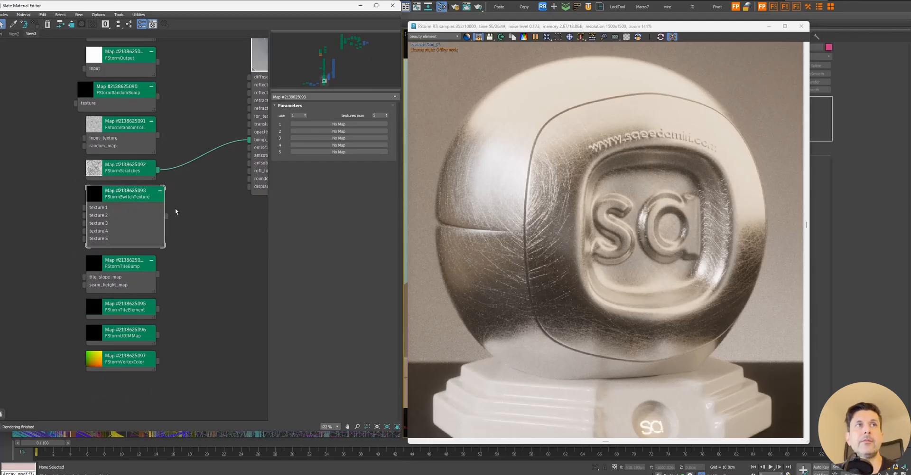
Step: Open the parameters of the FStormSwitchMat material fed by the FStorm ball material to compare its slots with FStormSwitchTexture
scroll(171, 216, "down", 5)
middle_click_drag(170, 214, 44, 291)
scroll(158, 165, "up", 5)
double_click(136, 191)
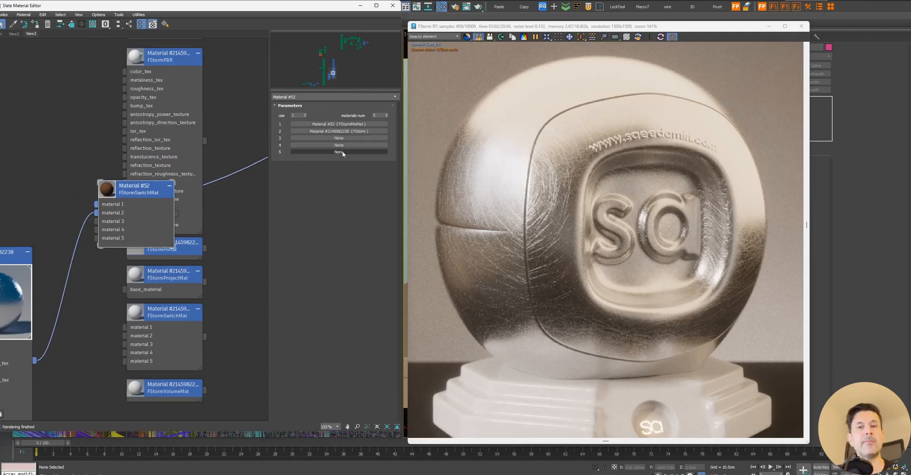
Step: Go back to the column of maps and reopen the parameters of the FStormSwitchTexture map
scroll(125, 227, "down", 3)
middle_click_drag(124, 227, 233, 162)
scroll(88, 265, "up", 3)
double_click(111, 272)
scroll(181, 195, "down", 3)
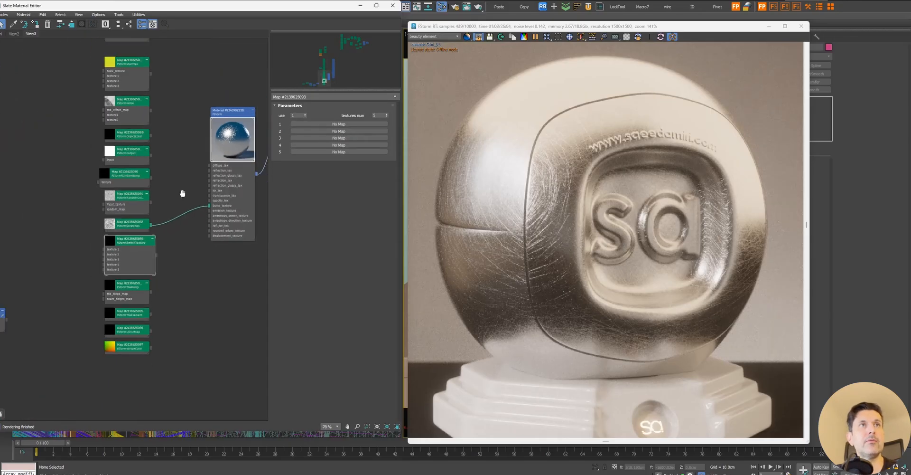
scroll(95, 250, "up", 2)
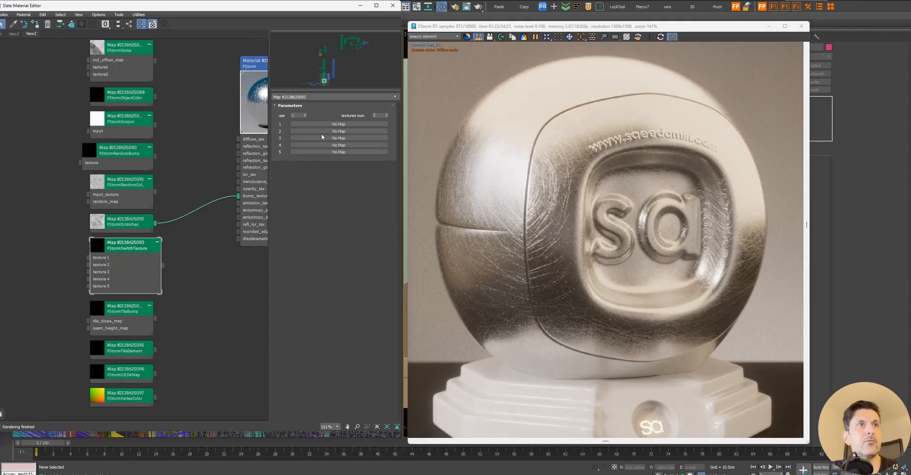
Step: Show the parameters of the FStormTileBump map and of the FStormTileElement map below it
left_click(127, 310)
double_click(128, 310)
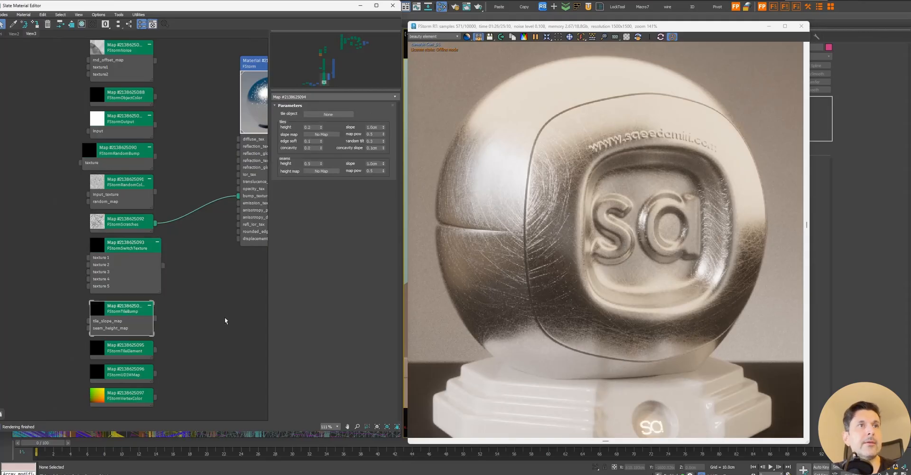
middle_click_drag(200, 295, 217, 262)
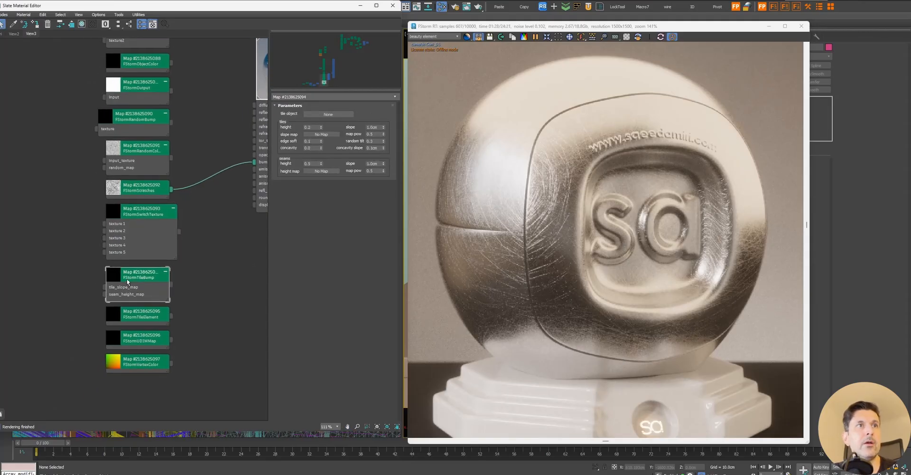
double_click(150, 319)
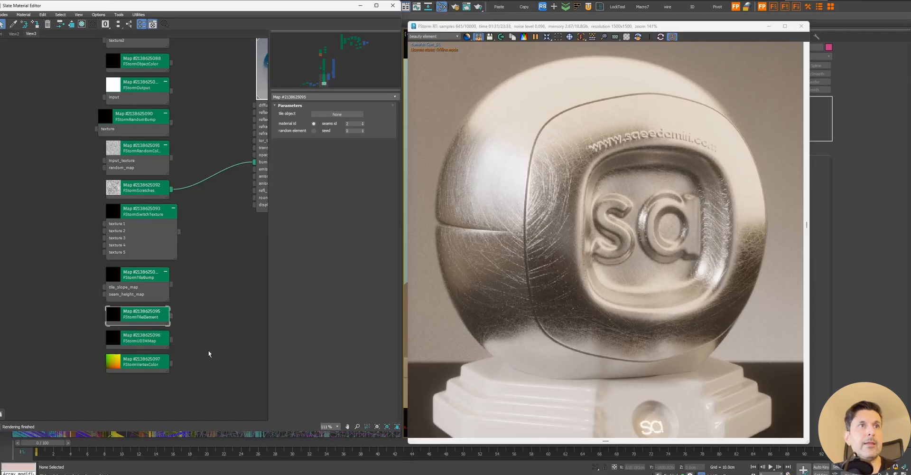
left_click_drag(186, 278, 149, 306)
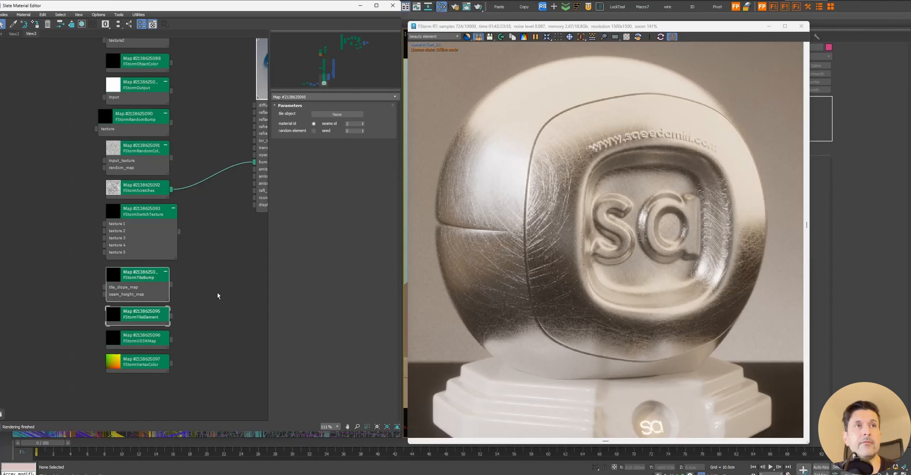
Step: Shift the FStormSwitchTexture node slightly to line up with the column of maps, and open the FStormUDIMMap parameters
left_click_drag(160, 215, 152, 215)
left_click(195, 295)
left_click_drag(183, 285, 128, 319)
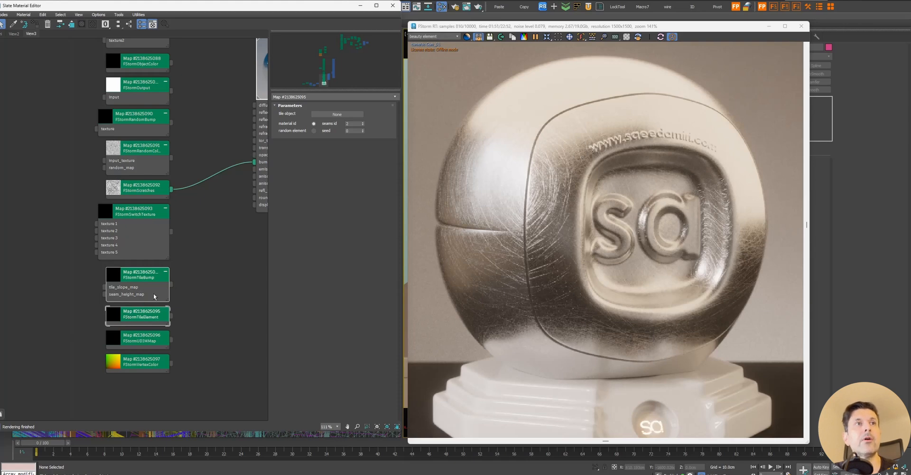
scroll(211, 322, "down", 2)
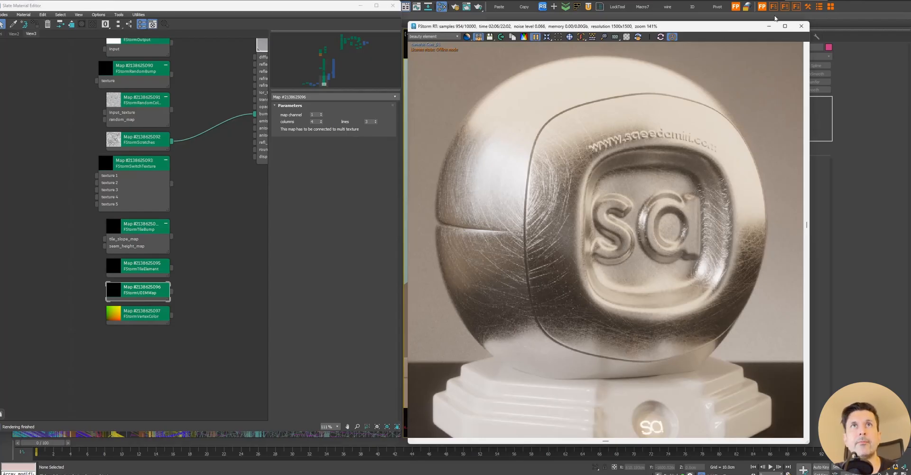
Step: Close the interactive render window and add an Unwrap UVW modifier to the material ball's body
left_click(802, 26)
left_click(561, 172)
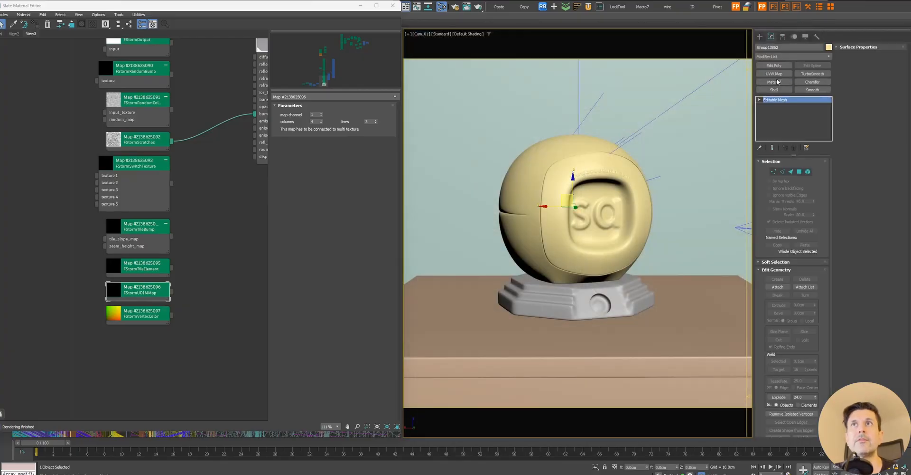
left_click(786, 57)
type("u")
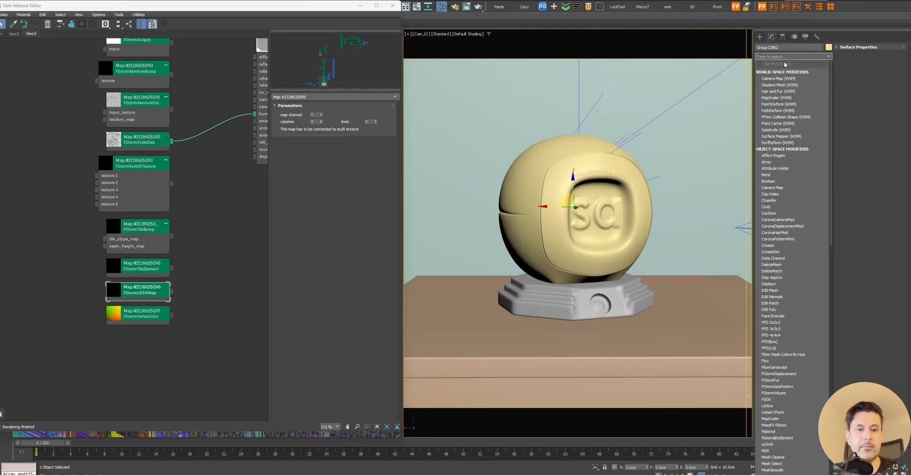
type("vw")
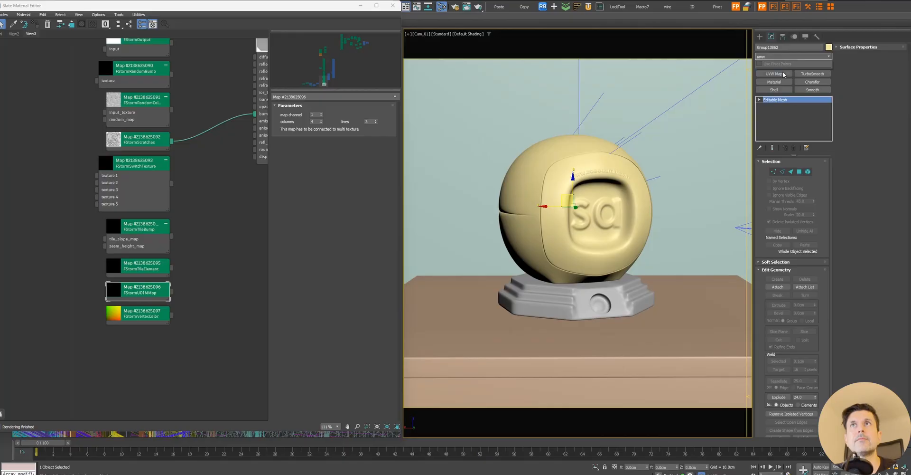
key("BackSpace")
key("BackSpace")
type("m")
key("BackSpace")
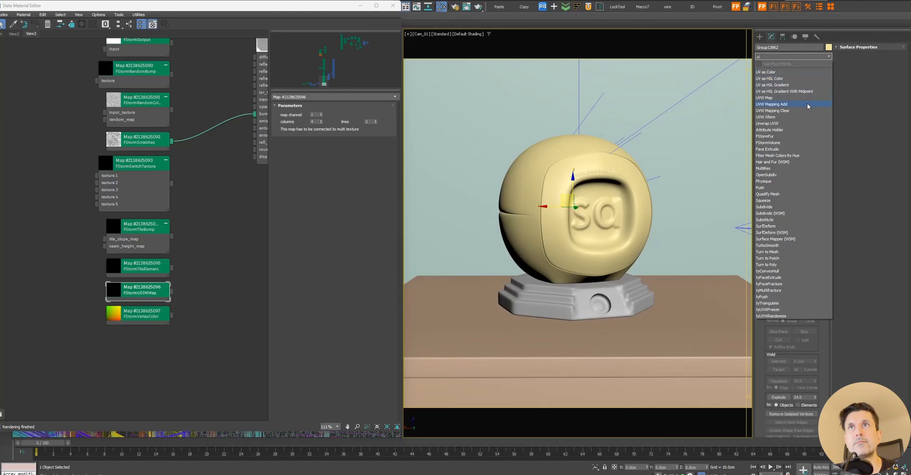
key("Escape")
key("Return")
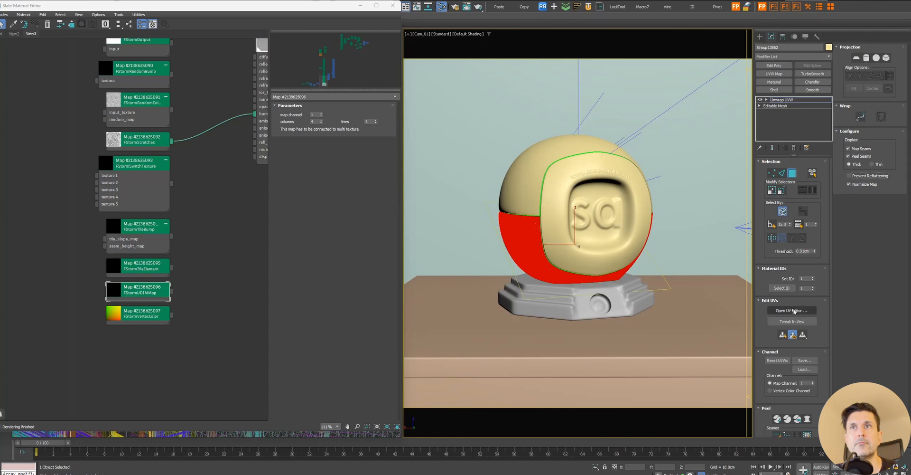
Step: Examine the ball's UV islands and the surrounding tile grid in the UV editor, and close the editor
left_click(794, 311)
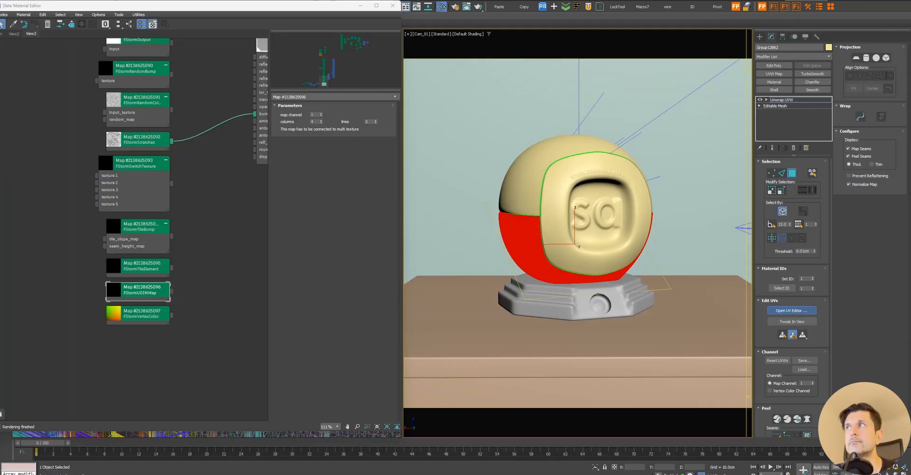
left_click_drag(722, 92, 400, 110)
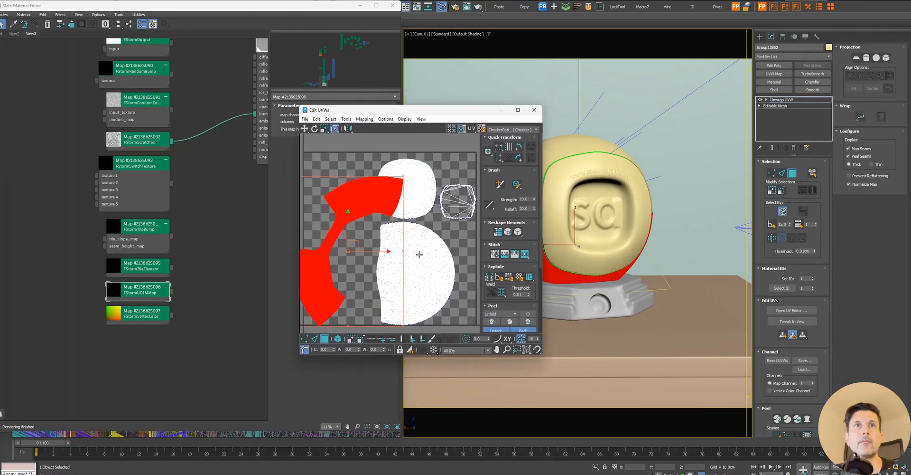
left_click(458, 230)
scroll(458, 231, "down", 5)
scroll(433, 221, "up", 3)
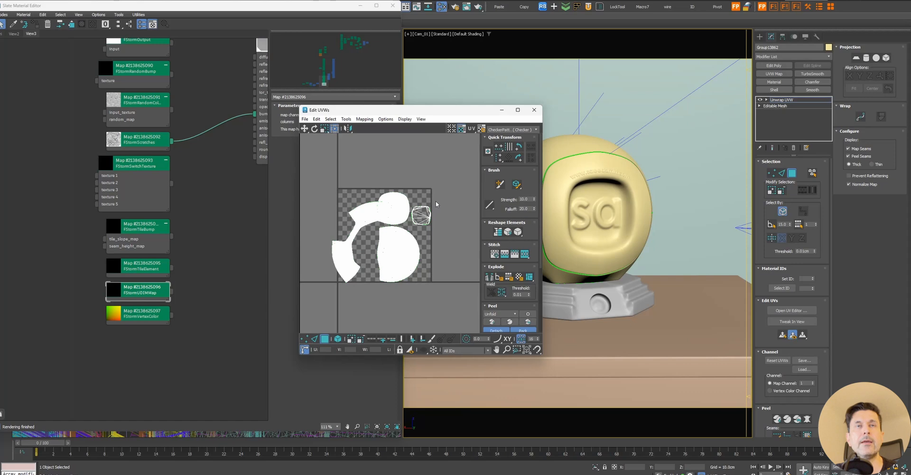
scroll(424, 191, "down", 3)
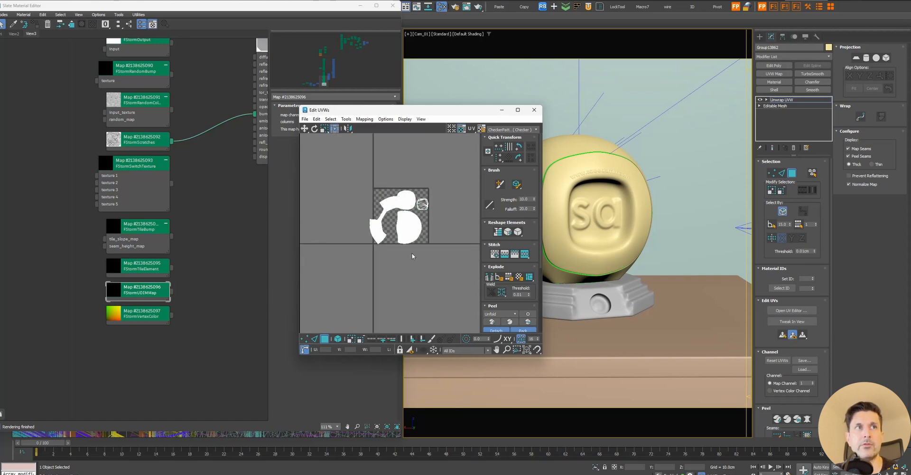
middle_click_drag(375, 252, 391, 250)
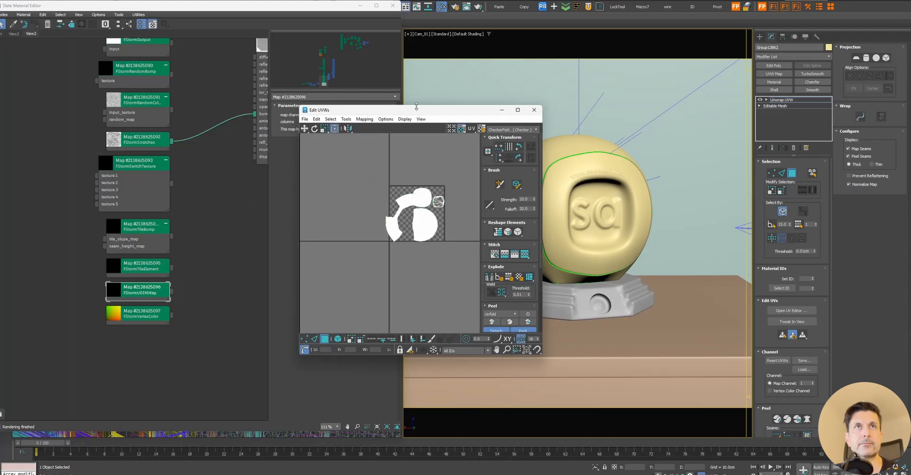
left_click_drag(417, 111, 422, 132)
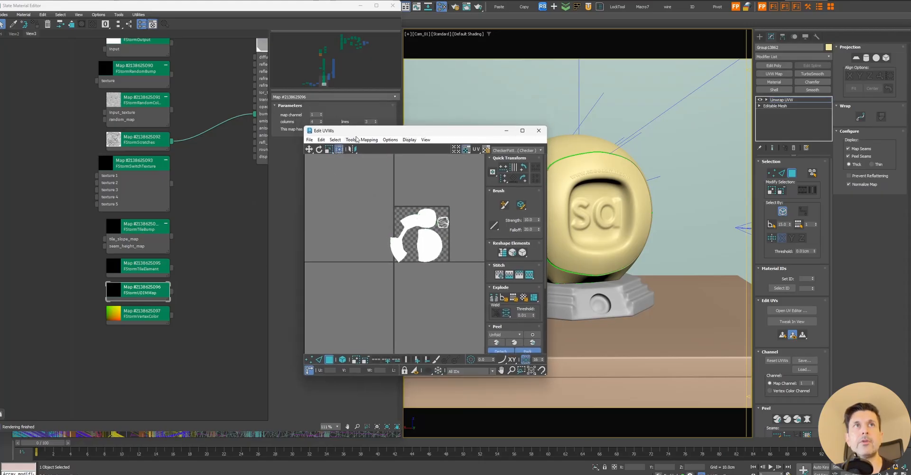
left_click_drag(354, 135, 342, 149)
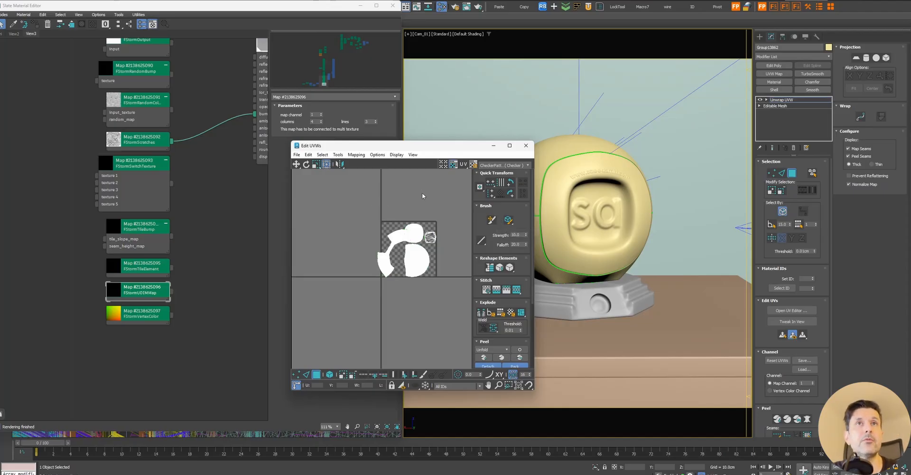
left_click(526, 145)
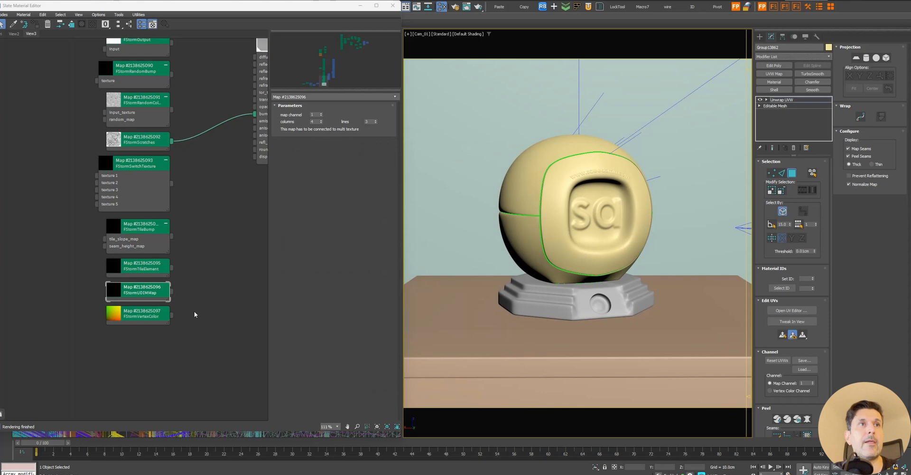
Step: Open the parameters of the FStormVertexColor map at the end of the column
double_click(141, 320)
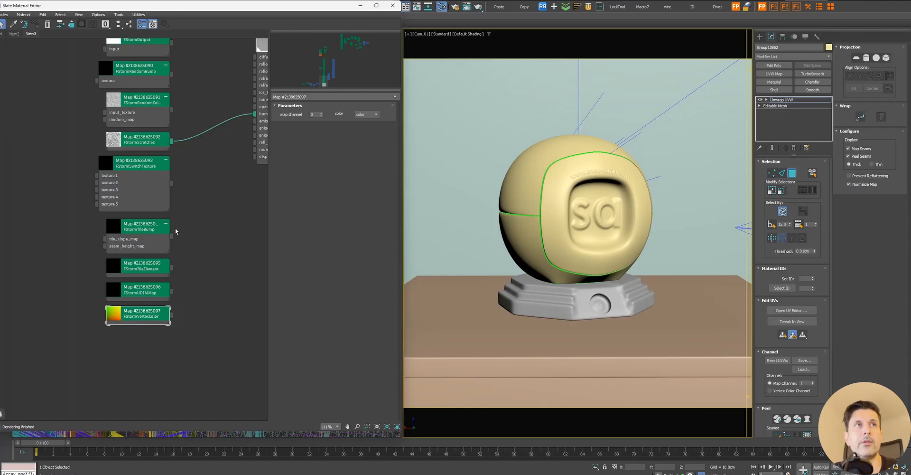
left_click_drag(157, 163, 158, 163)
Step: Restart the FStorm interactive render of the material ball and place its window beside the material node view
scroll(205, 209, "down", 8)
middle_click_drag(179, 254, 307, 196)
scroll(227, 222, "up", 6)
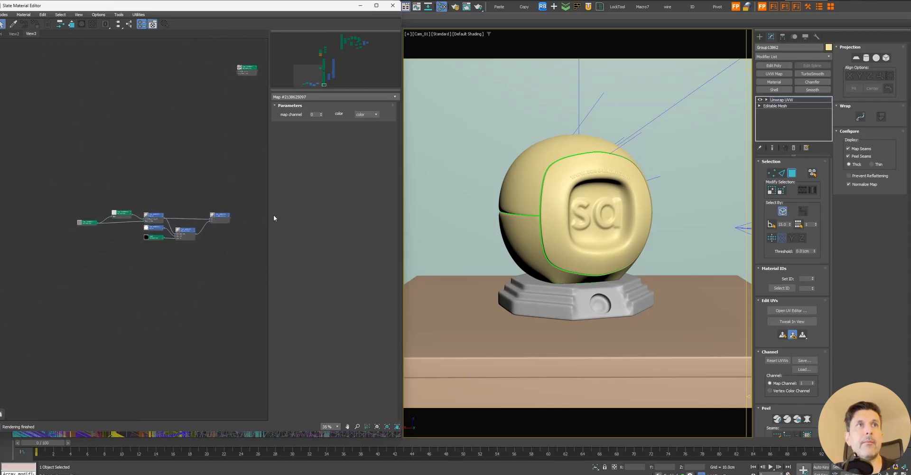
right_click(589, 202)
left_click(590, 292)
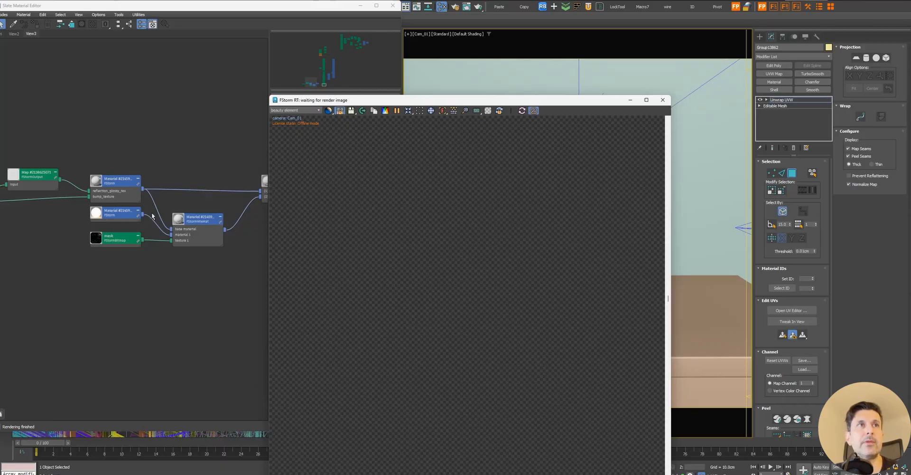
left_click_drag(427, 103, 604, 38)
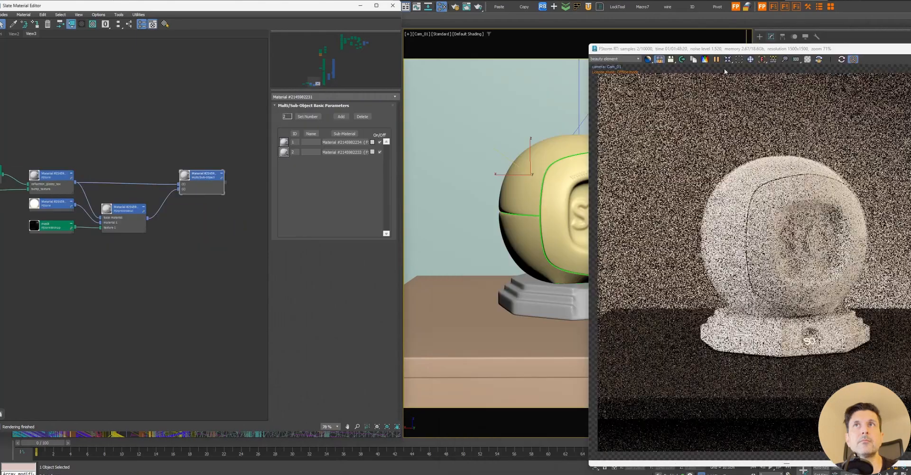
left_click_drag(746, 48, 530, 35)
Step: Review the parameters of the ball's base FStorm material and of the Multi/Sub-Object material that it feeds
middle_click_drag(93, 282, 190, 306)
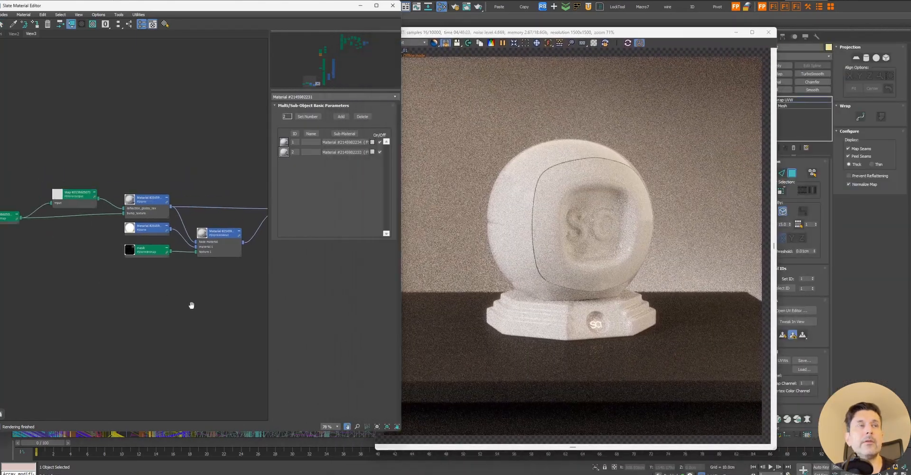
double_click(149, 203)
middle_click_drag(263, 209, 194, 207)
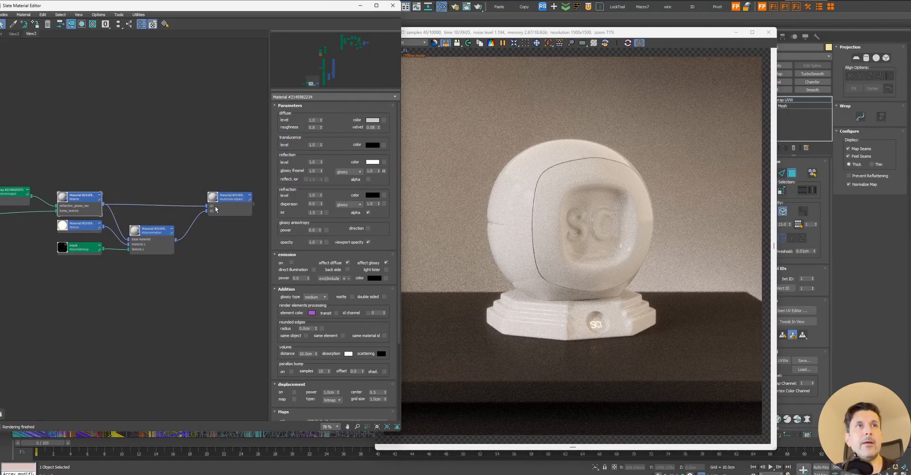
double_click(231, 200)
scroll(230, 195, "up", 3)
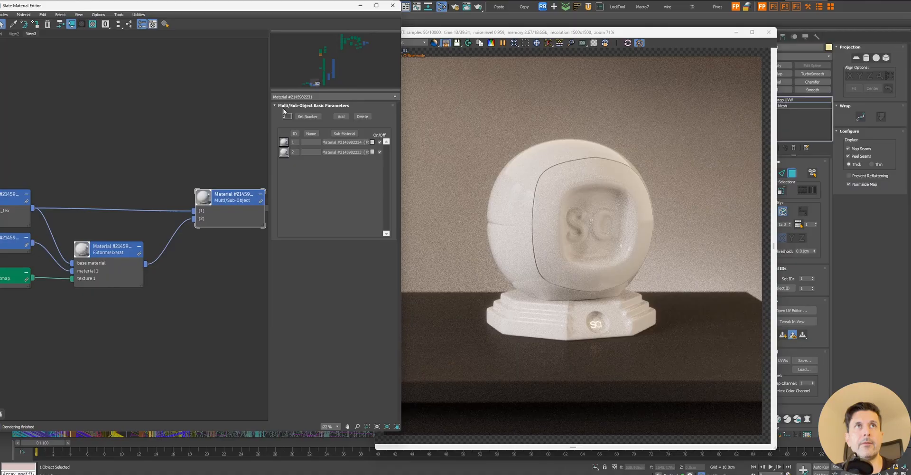
mouse_move(245, 201)
left_mouse_down()
mouse_move(198, 201)
mouse_move(236, 202)
left_mouse_up()
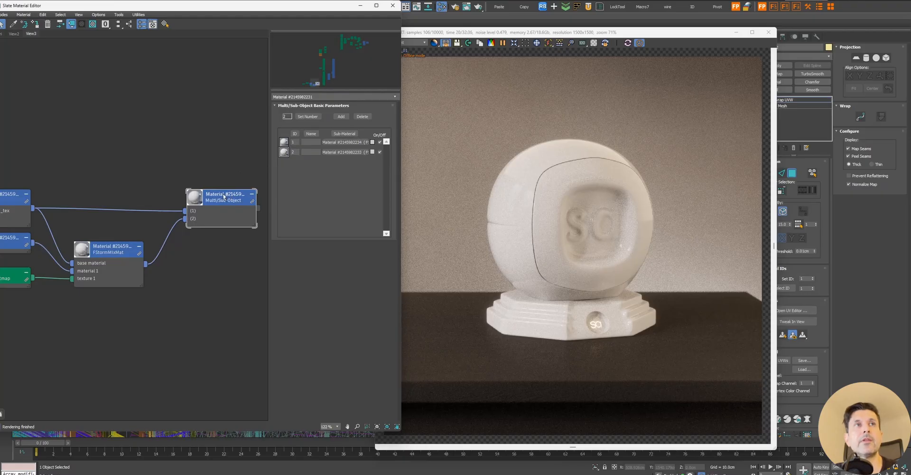
middle_click_drag(226, 195, 248, 185)
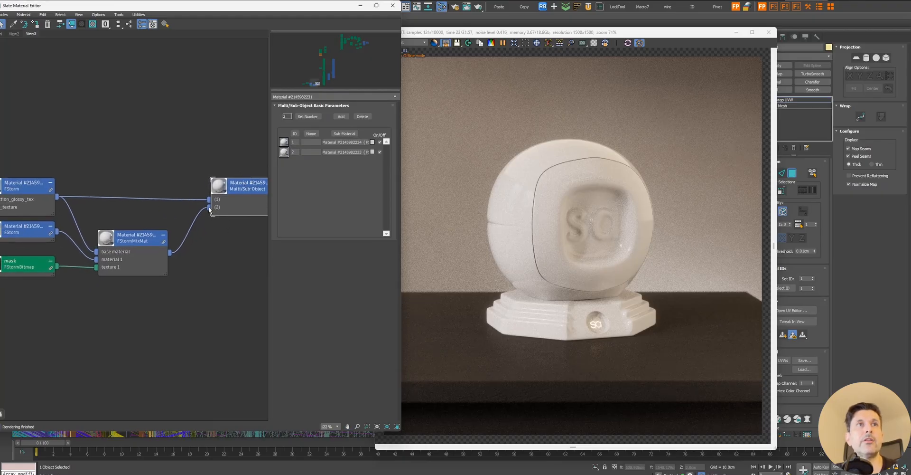
Step: Inspect the glowing sa logo on the pedestal in the render, and open the parameters of the emissive FStorm material feeding FStormMixMat
middle_click_drag(185, 288, 206, 276)
scroll(570, 321, "up", 5)
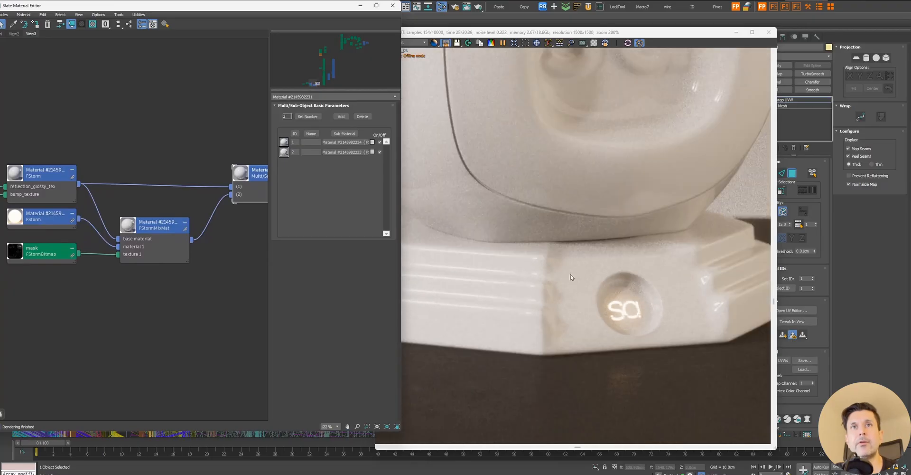
middle_click_drag(703, 299, 671, 283)
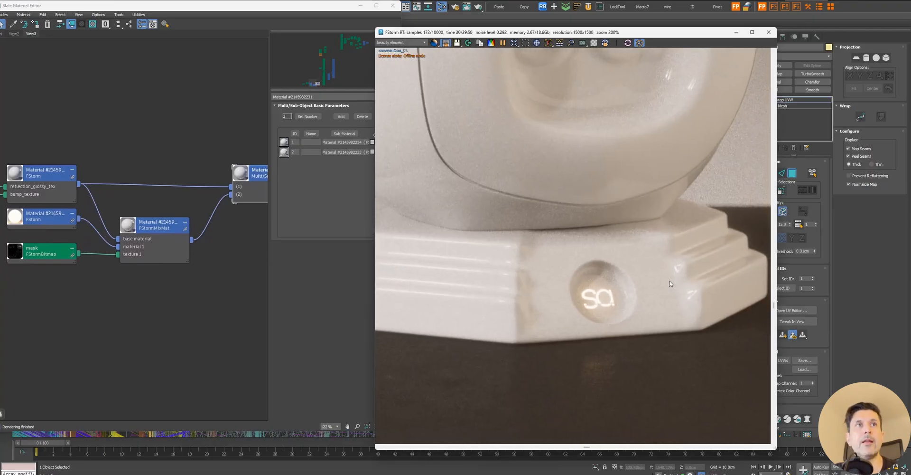
scroll(643, 302, "up", 5)
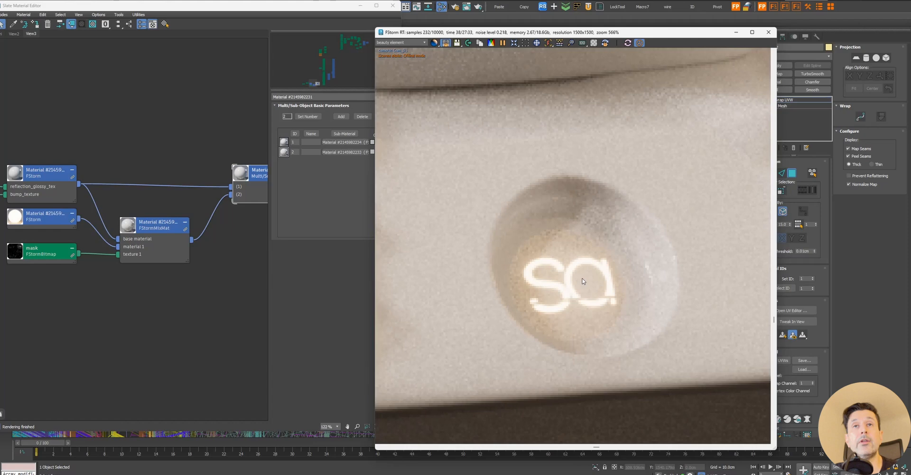
scroll(583, 282, "down", 4)
scroll(551, 260, "up", 2)
scroll(550, 260, "up", 3)
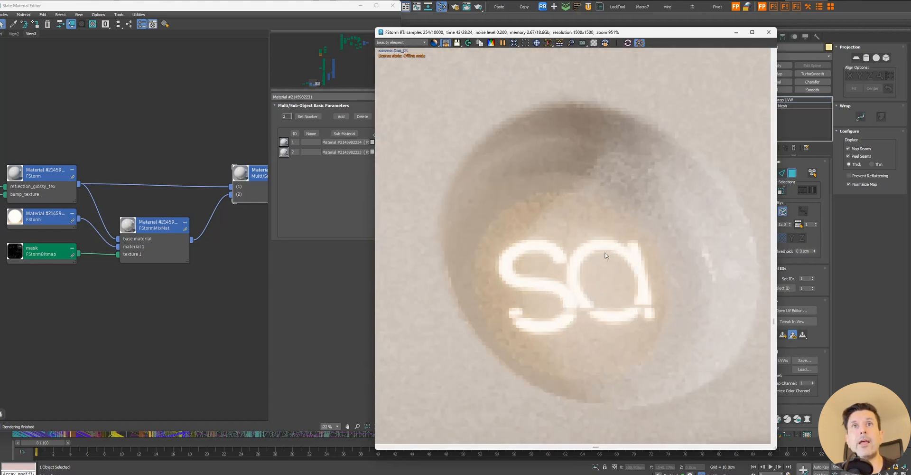
middle_click_drag(136, 291, 175, 297)
double_click(111, 231)
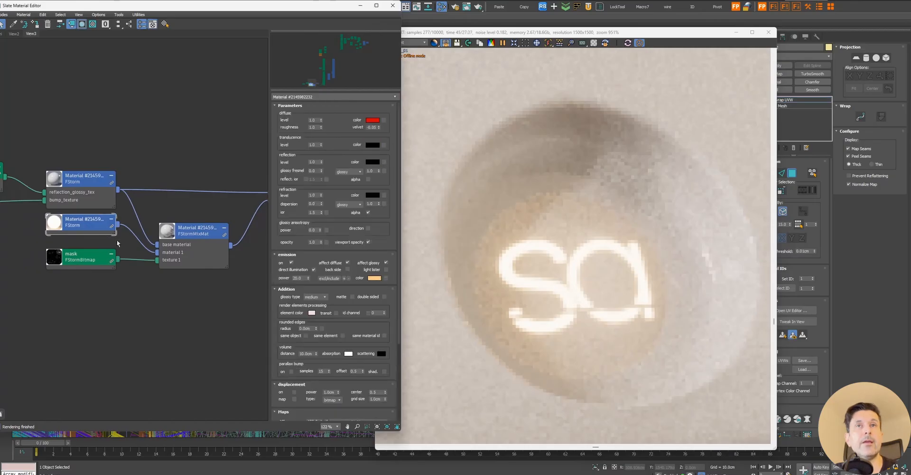
Step: Open the FStormMixMat parameters and move the mask bitmap and emissive FStorm nodes lower to space out its inputs
double_click(164, 247)
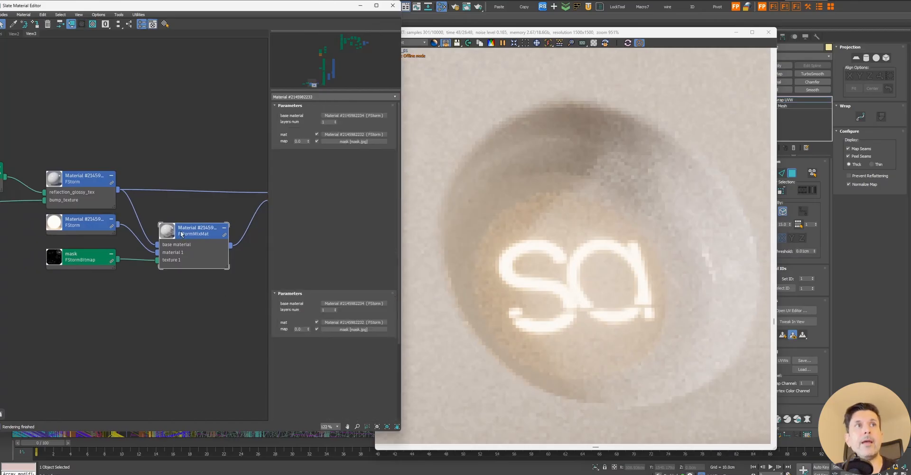
middle_click_drag(265, 194, 186, 202)
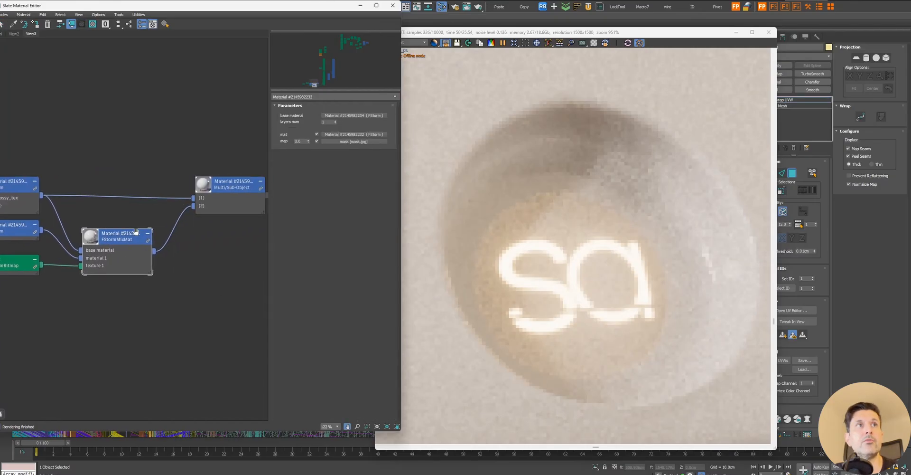
middle_click_drag(110, 242, 185, 226)
left_click_drag(76, 248, 76, 283)
left_click_drag(95, 215, 95, 249)
left_click(208, 219)
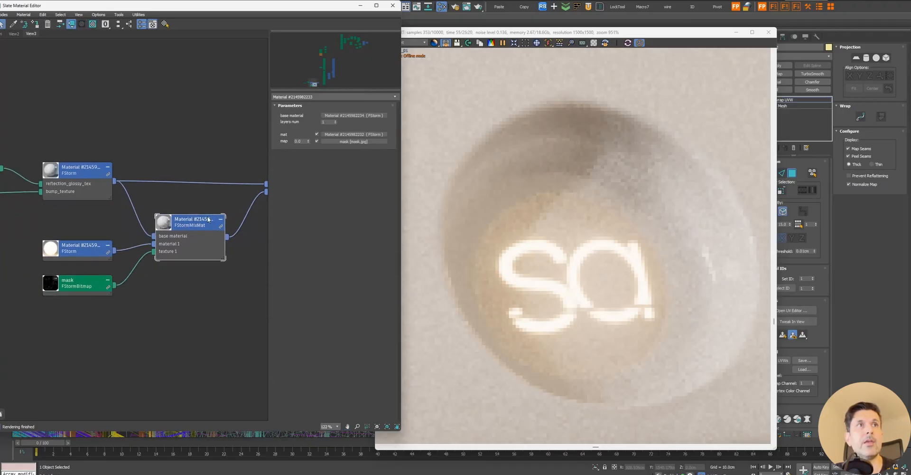
Step: View the glowing logo's surroundings in the render and move the base FStorm node slightly lower, closer to the emissive one
left_click(552, 178)
scroll(552, 178, "down", 5)
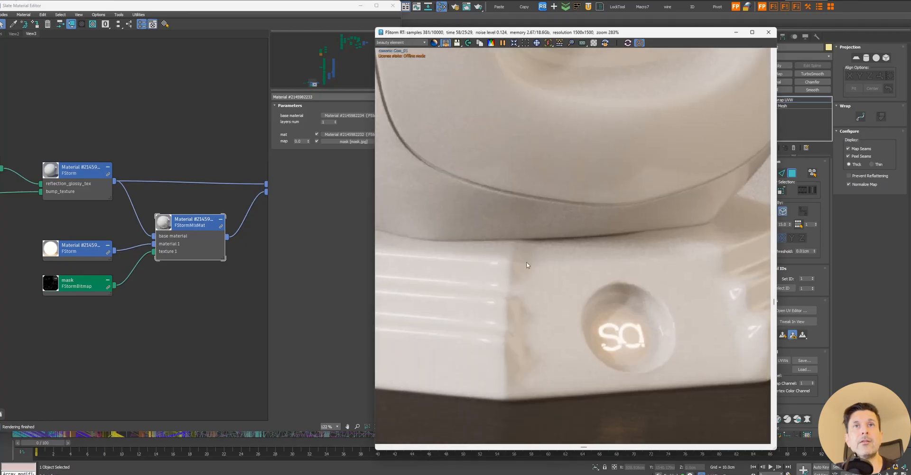
scroll(180, 218, "up", 1)
left_click_drag(67, 167, 67, 186)
scroll(183, 185, "down", 2)
middle_click_drag(188, 186, 159, 184)
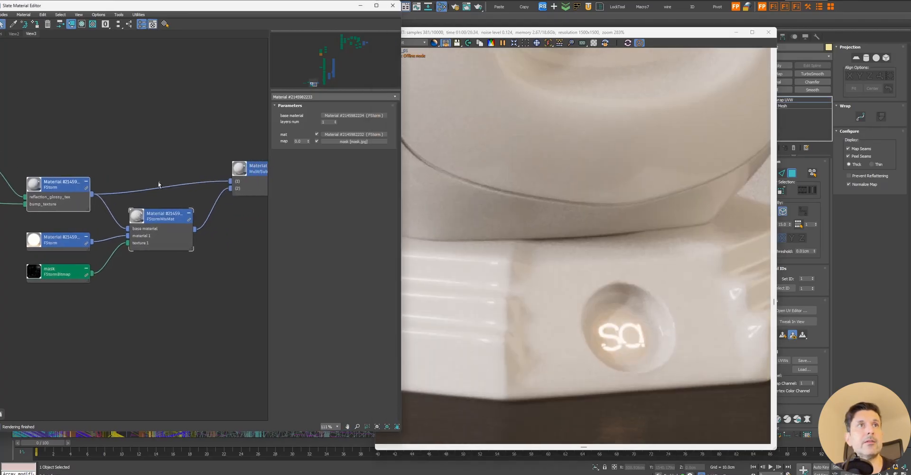
scroll(107, 243, "up", 1)
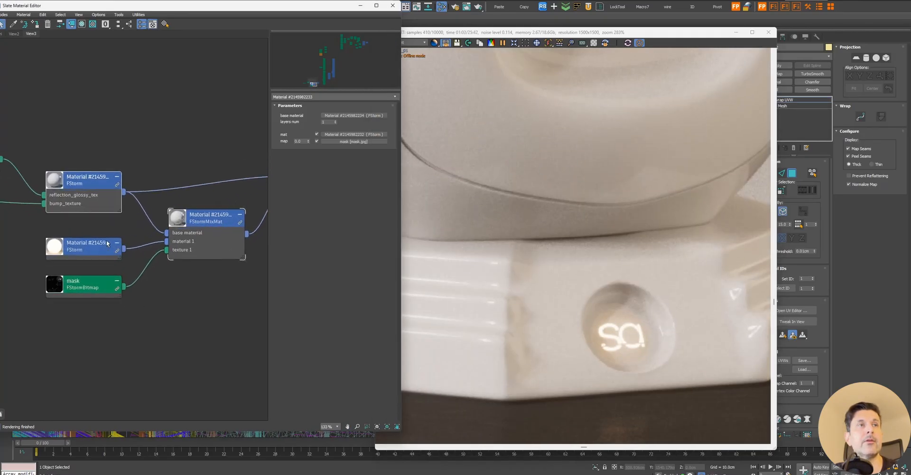
Step: Review the parameters of the emissive FStorm material and of the FStormMixMat that it feeds
double_click(97, 245)
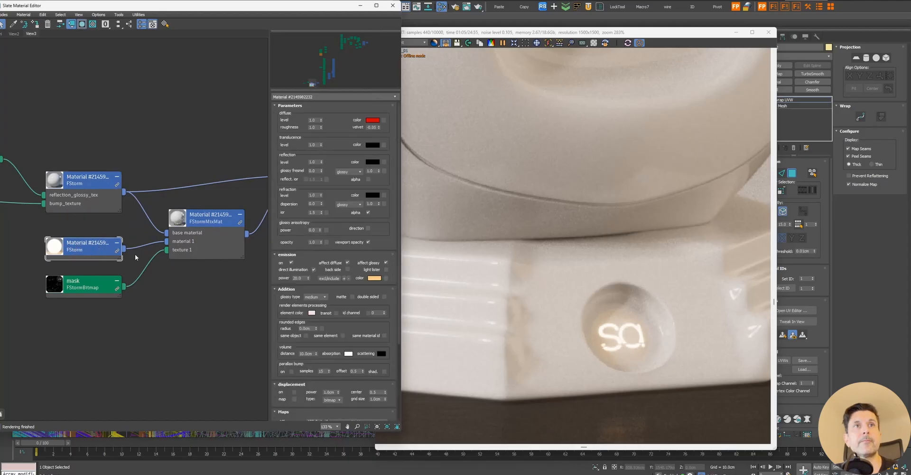
left_click(198, 225)
double_click(197, 225)
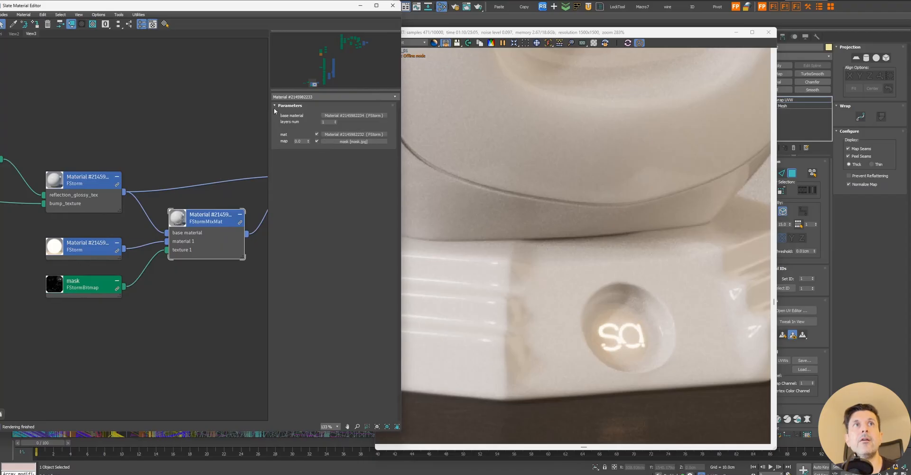
Step: Open the mask FStormBitmap's parameters and examine its source image with the sa logo
double_click(85, 285)
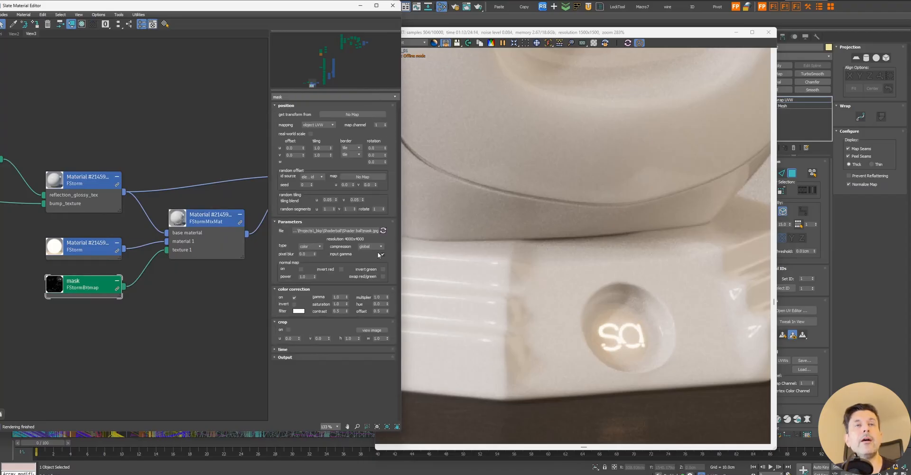
left_click(371, 330)
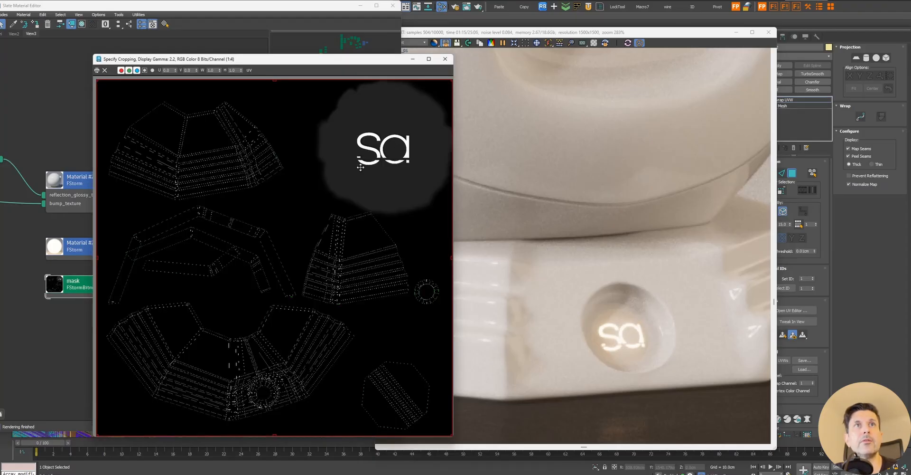
left_click(445, 59)
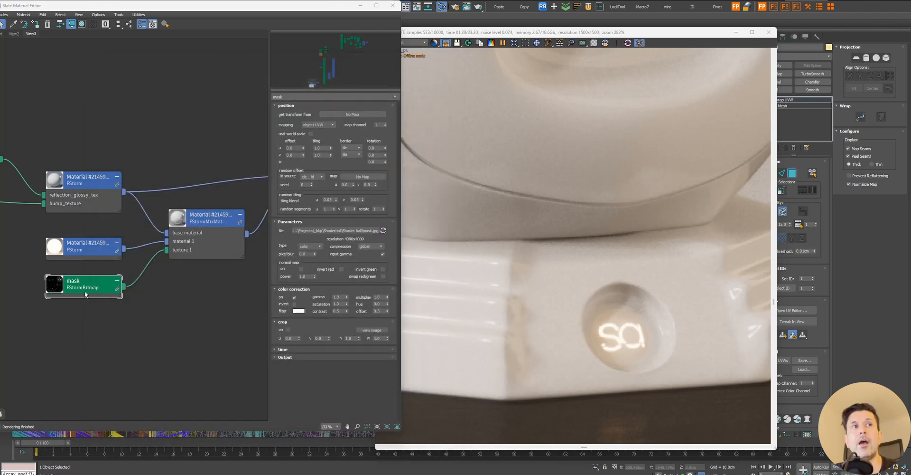
left_click(372, 329)
left_click(445, 59)
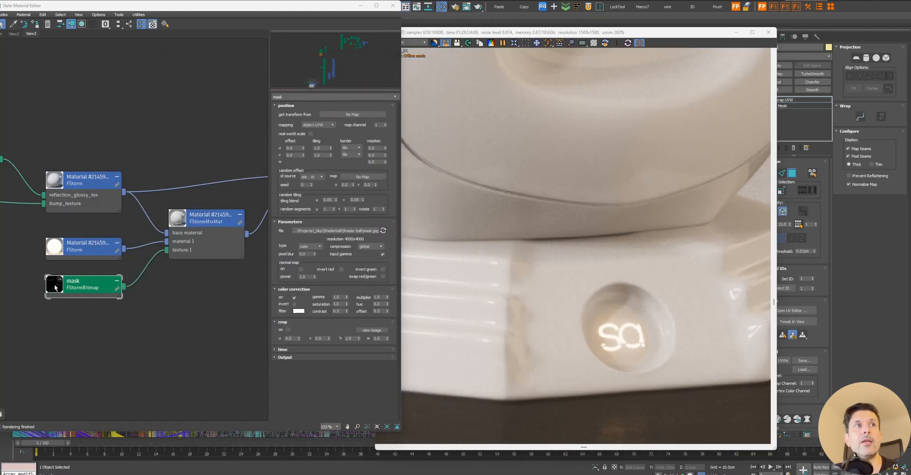
Step: Enlarge the mask node's preview, view its image again, check the emissive material's parameters and collapse the preview
double_click(76, 282)
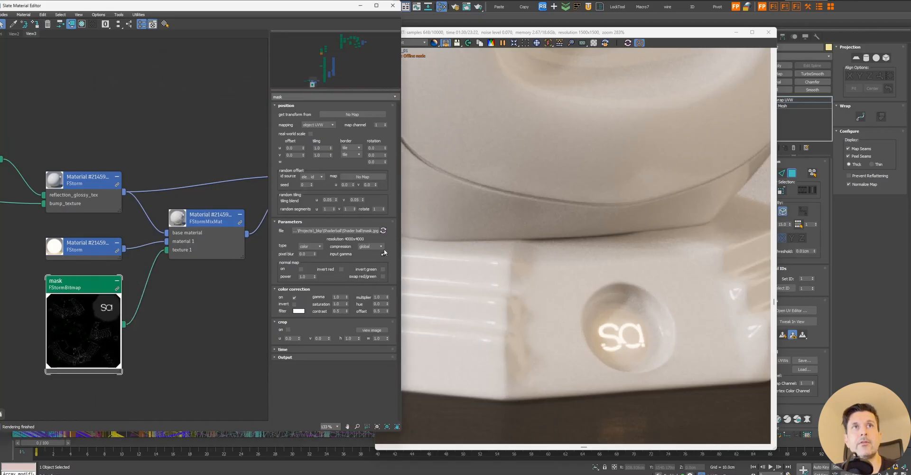
left_click(372, 330)
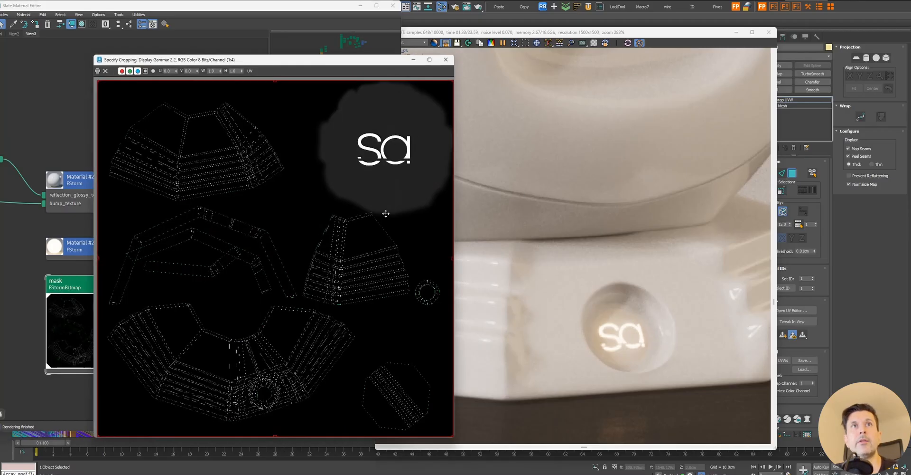
left_click(446, 59)
left_click(80, 246)
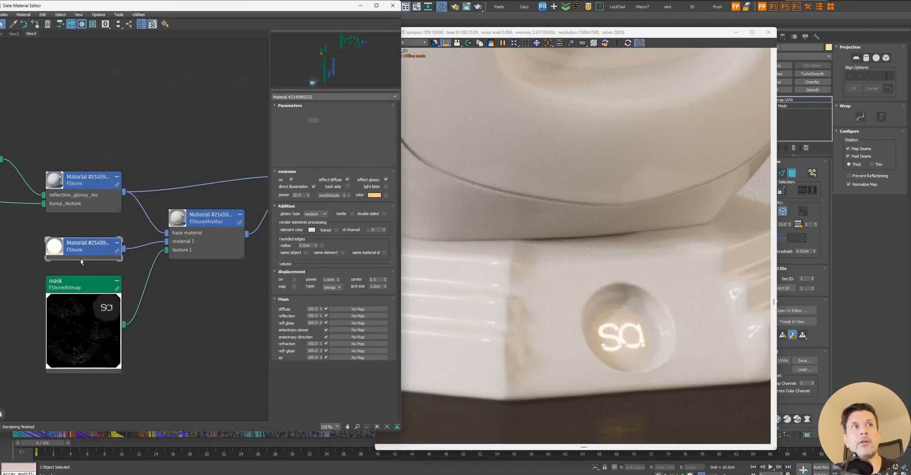
double_click(92, 314)
Step: Move the material with the large preview and its connected output node out to the far side of the FStorm materials column
scroll(176, 294, "down", 5)
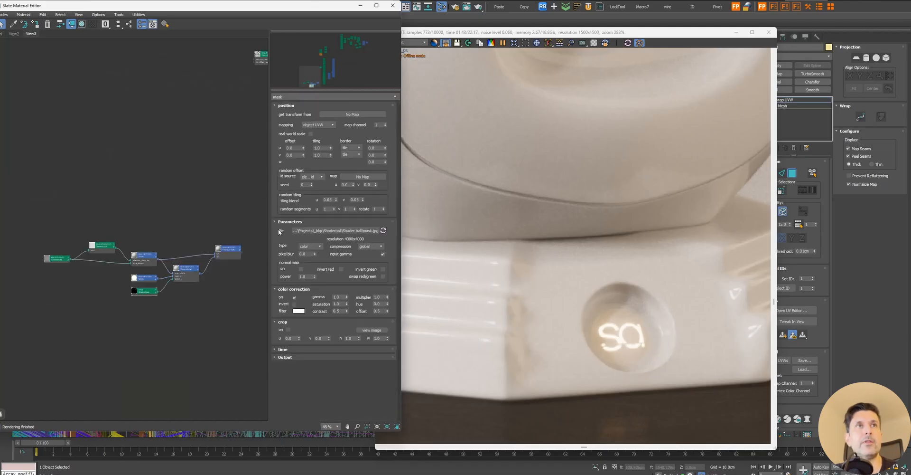
middle_click_drag(238, 198, 198, 199)
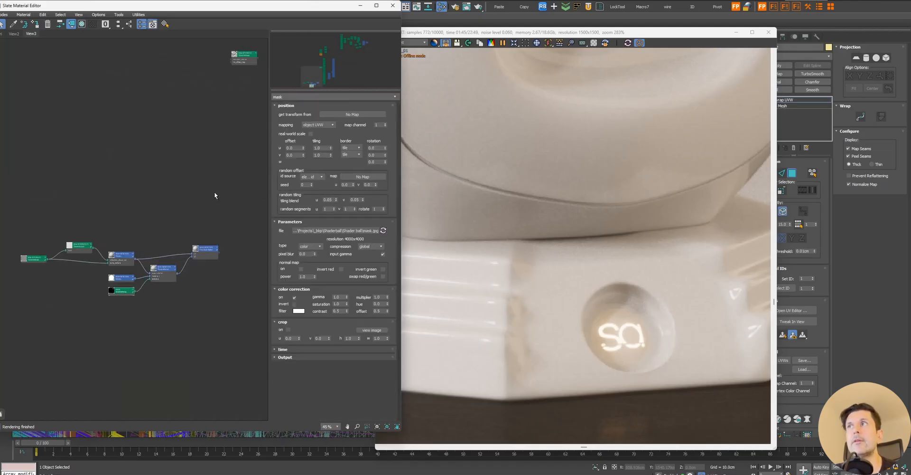
scroll(227, 181, "down", 8)
scroll(171, 198, "up", 5)
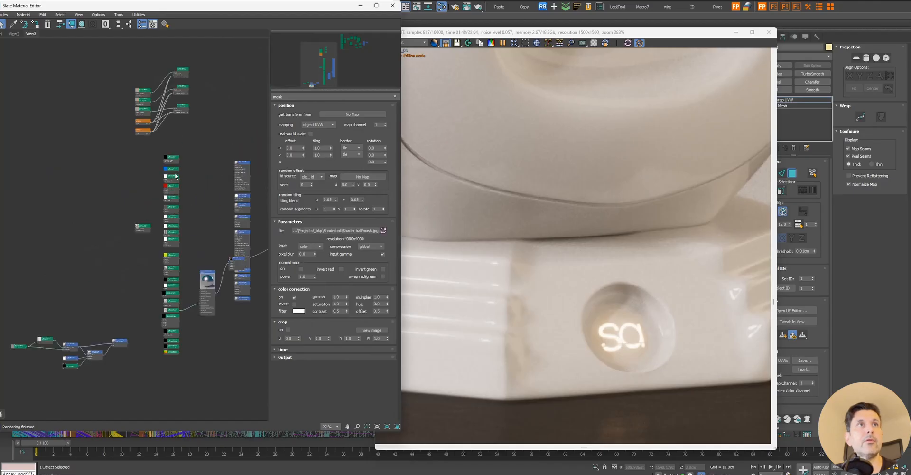
middle_click_drag(204, 252, 169, 216)
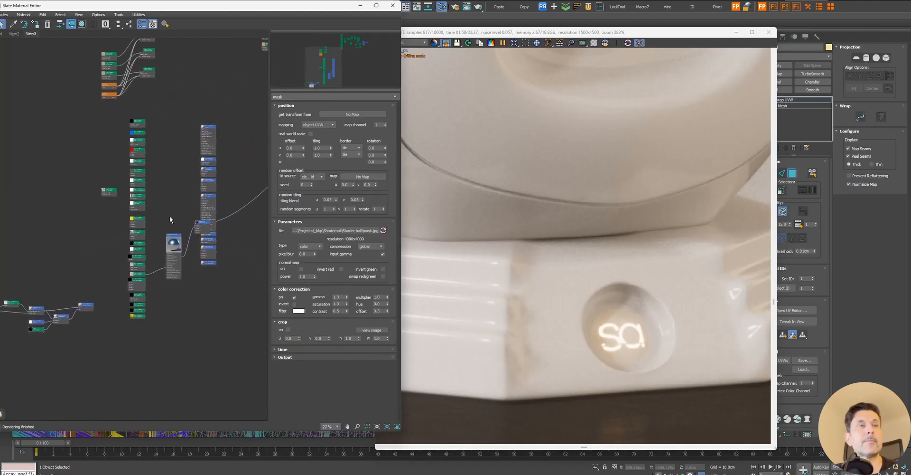
left_click_drag(197, 226, 263, 131)
middle_click_drag(251, 216, 219, 230)
left_click_drag(149, 236, 235, 156)
middle_click_drag(235, 156, 207, 159)
left_click_drag(216, 129, 248, 130)
left_click_drag(206, 157, 219, 130)
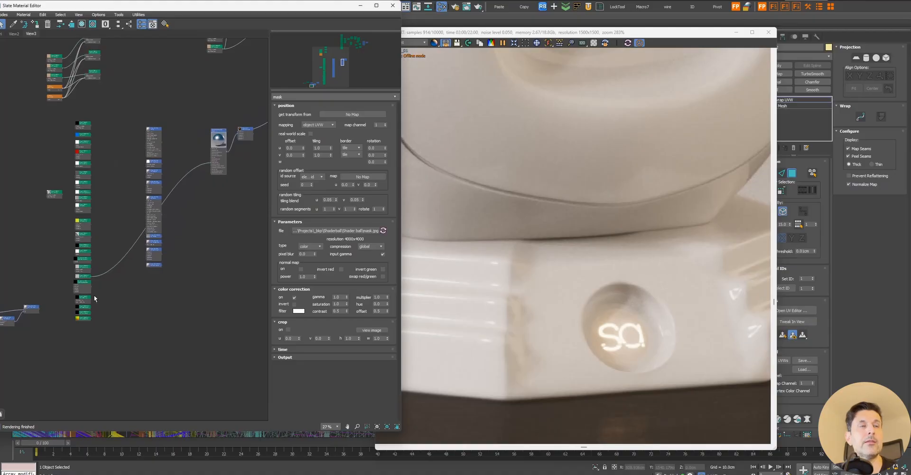
Step: Delete the wire from the maps column to the large-preview material and view the whole material ball in the render
left_click(112, 270)
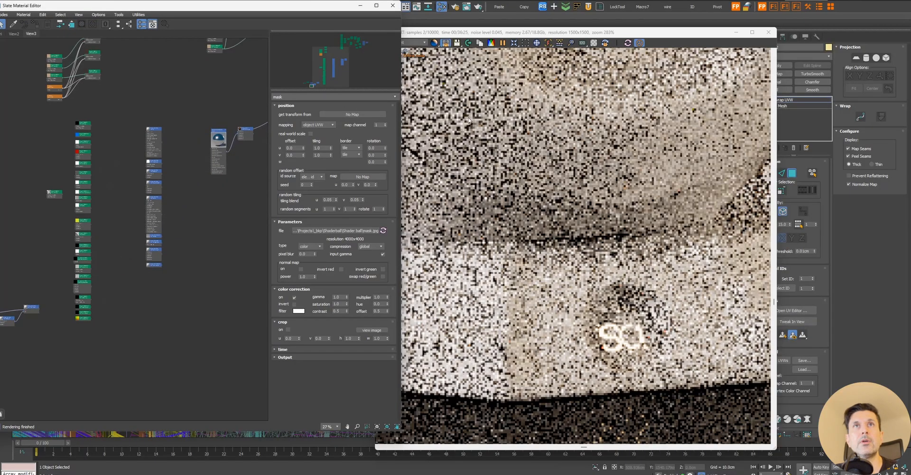
scroll(578, 199, "down", 4)
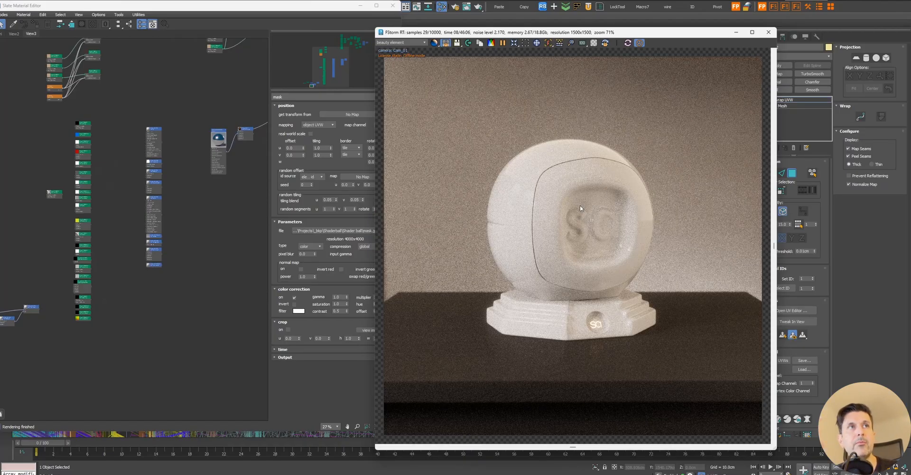
Step: Open the parameters of the FStorm material at the head of the materials column
scroll(148, 152, "up", 5)
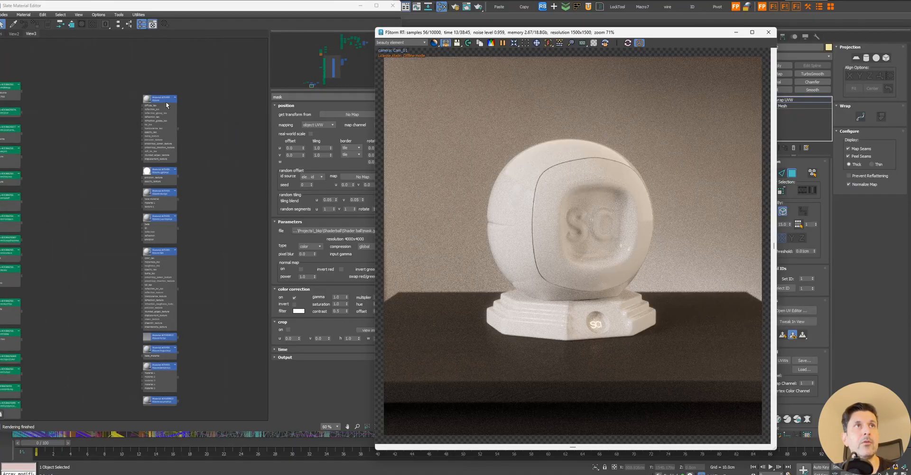
left_click(166, 102)
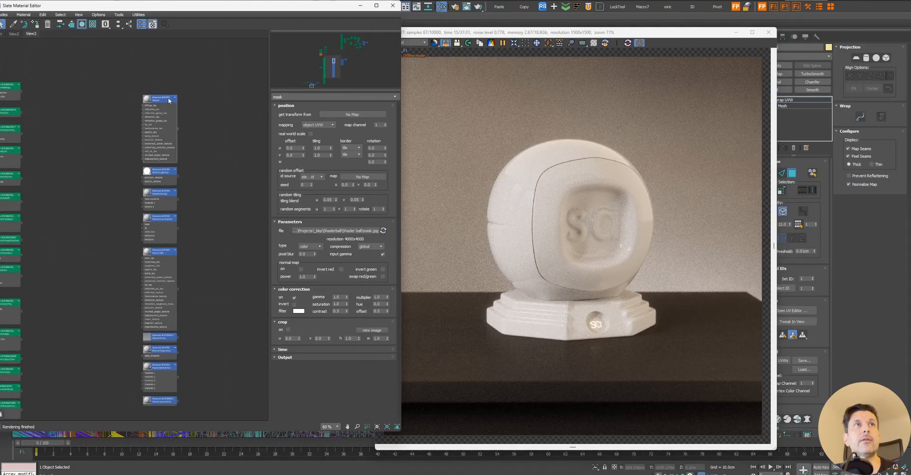
double_click(168, 98)
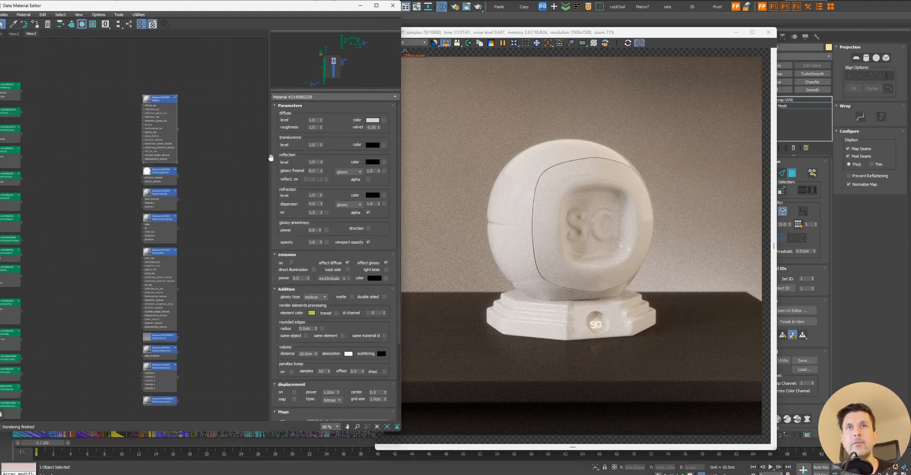